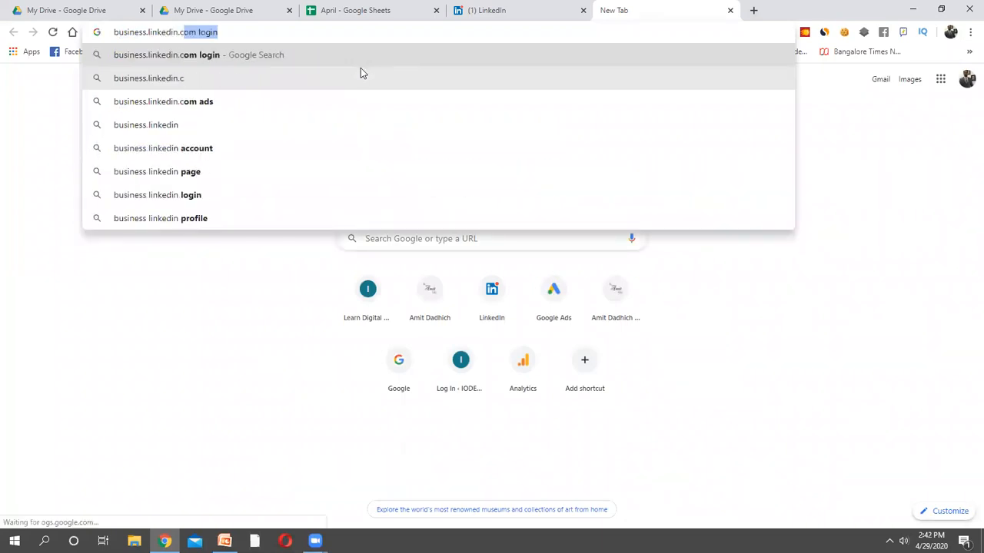
# Go to business.linkedin.com and look through the whole LinkedIn Business Solutions homepage
pyautogui.write('.com')
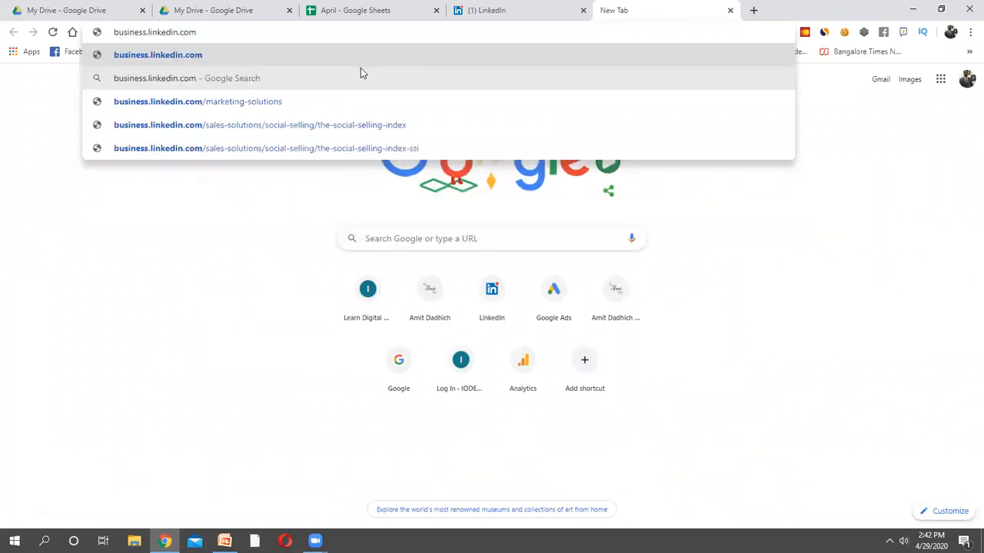
pyautogui.press('Return')
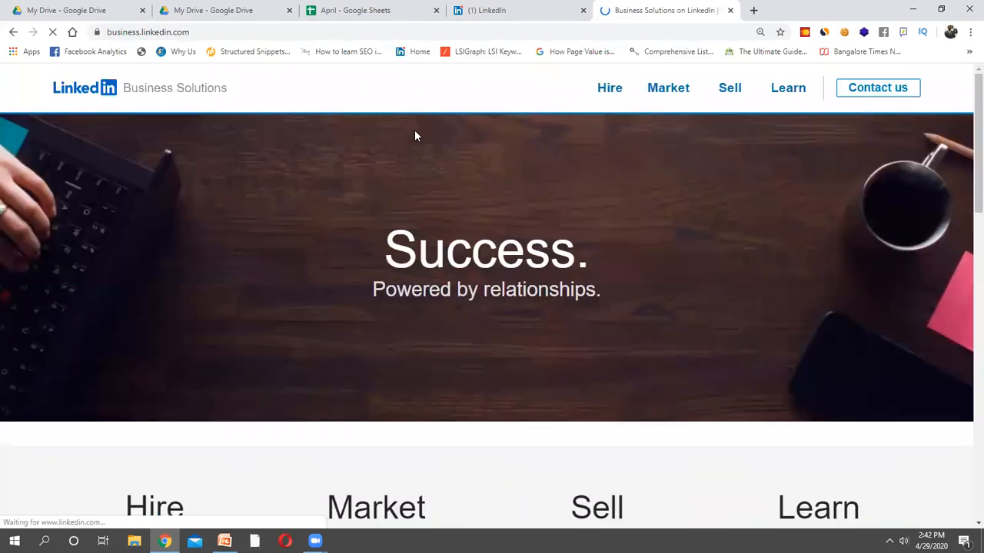
pyautogui.scroll(-4, 446, 236)
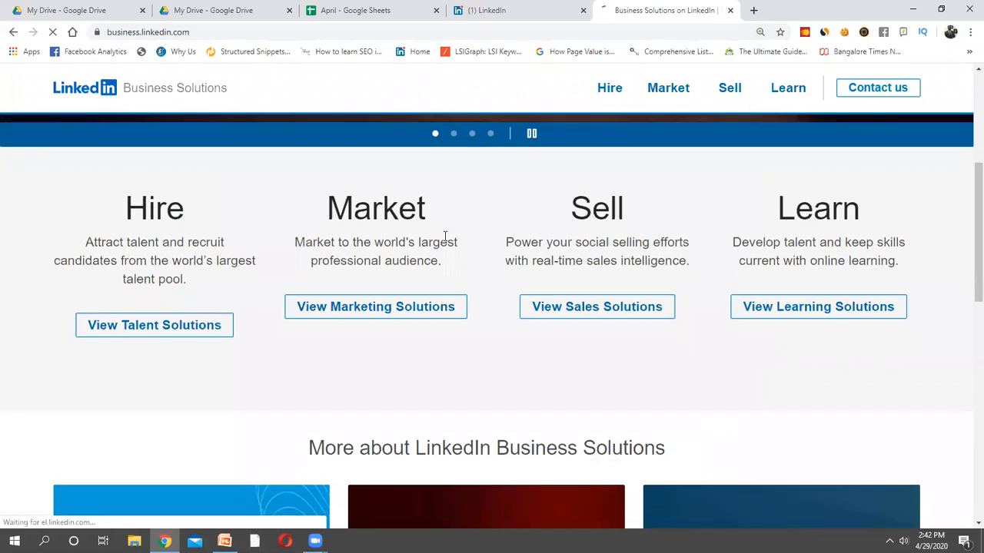
pyautogui.scroll(-3, 444, 235)
pyautogui.scroll(5, 340, 283)
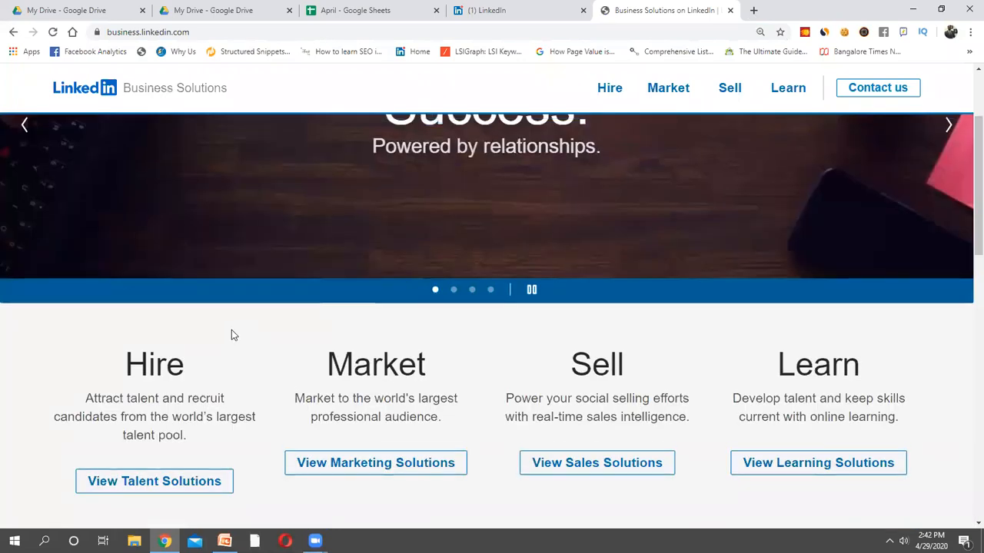
pyautogui.scroll(-5, 784, 365)
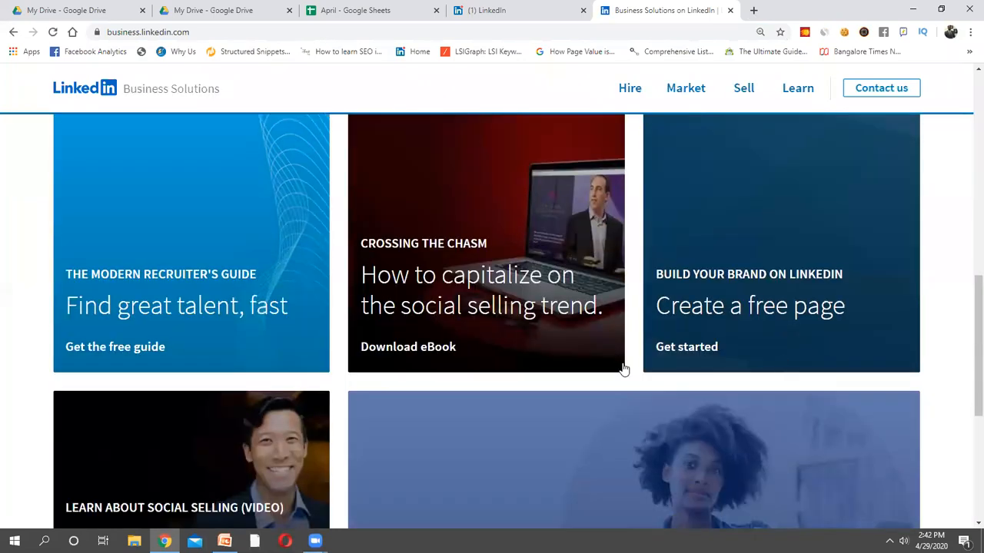
pyautogui.scroll(-3, 610, 387)
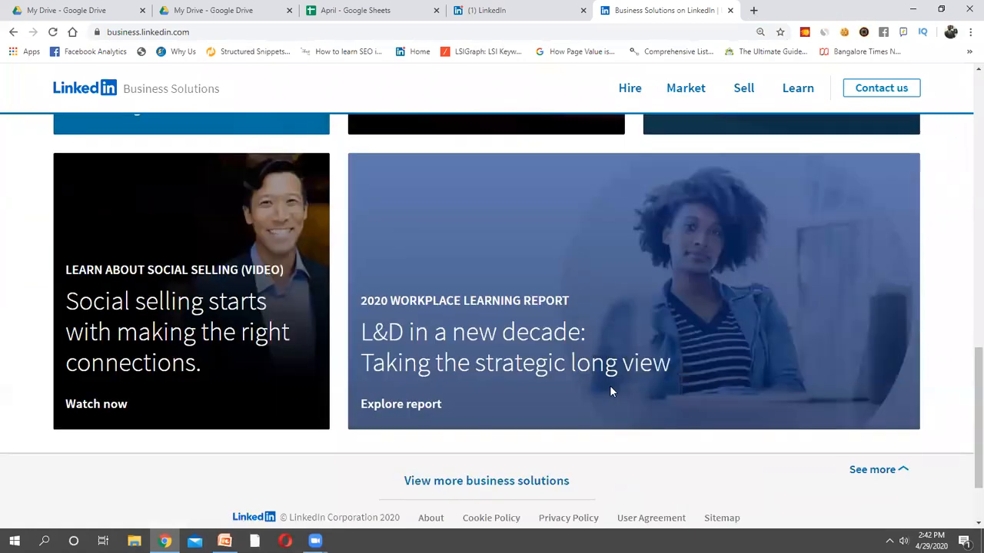
pyautogui.scroll(10, 610, 392)
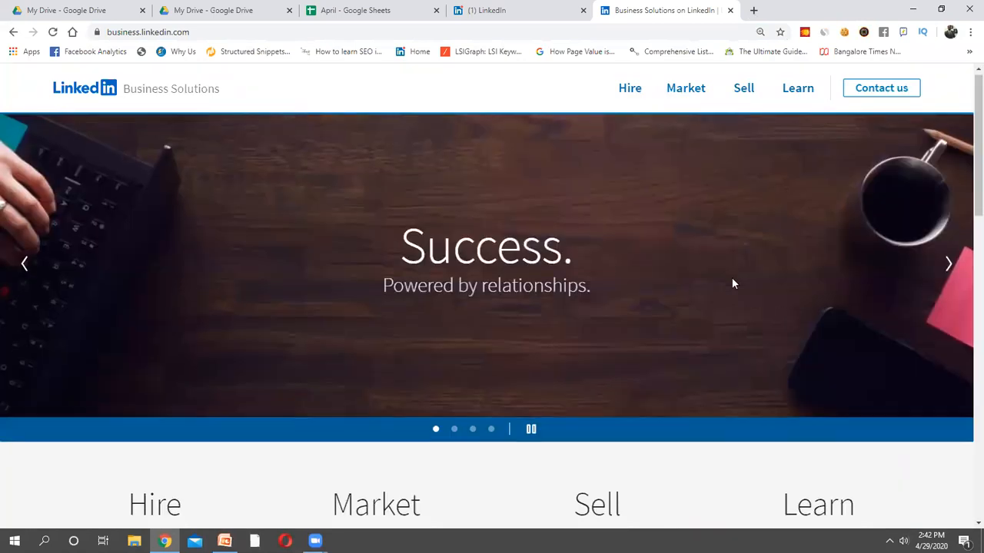
# Open the marketing solutions page from the Market section of the homepage
pyautogui.scroll(-3, 731, 277)
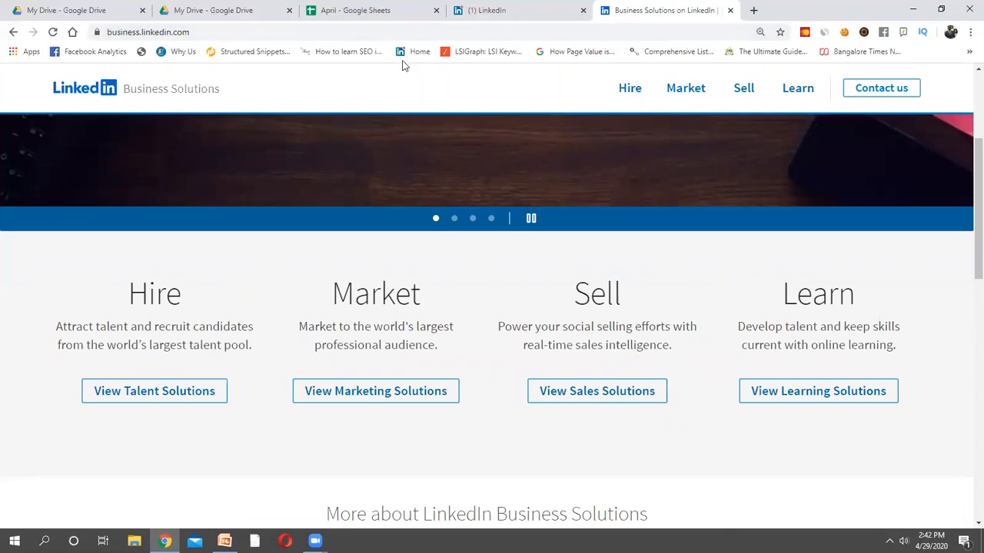
pyautogui.scroll(-1, 415, 312)
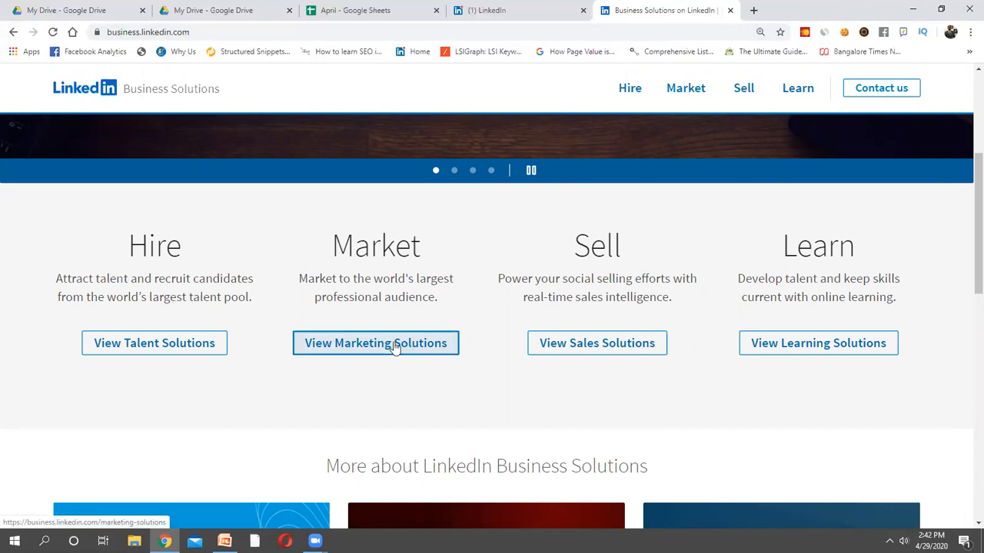
pyautogui.click(395, 346)
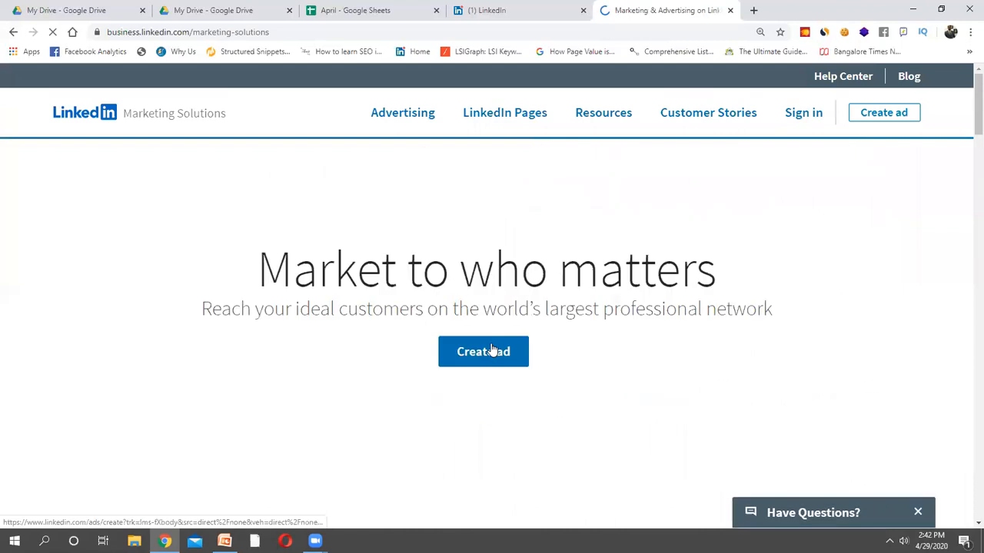
# Review the LinkedIn Page and ad format sections of the Marketing Solutions page, and enter Campaign Manager through Create ad
pyautogui.scroll(-5, 586, 321)
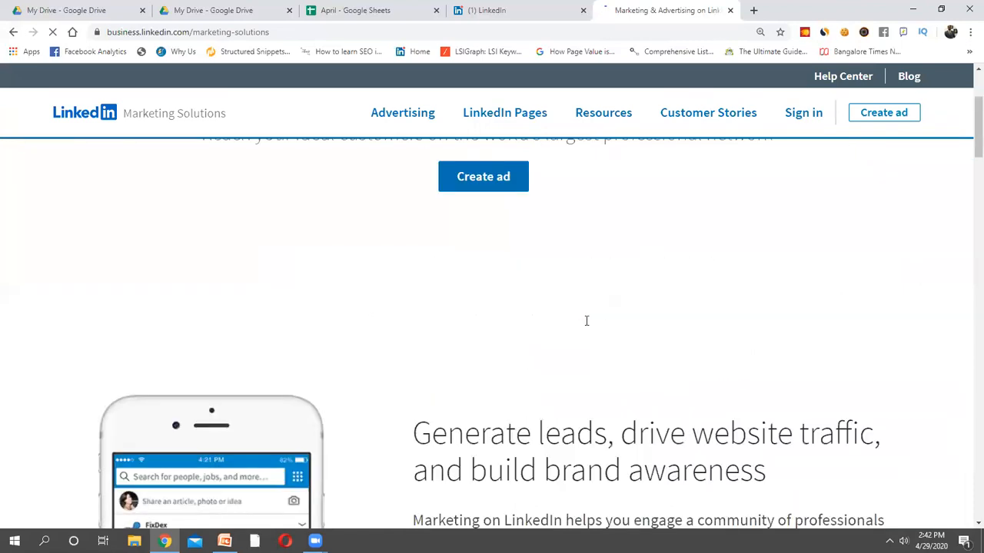
pyautogui.scroll(-10, 586, 325)
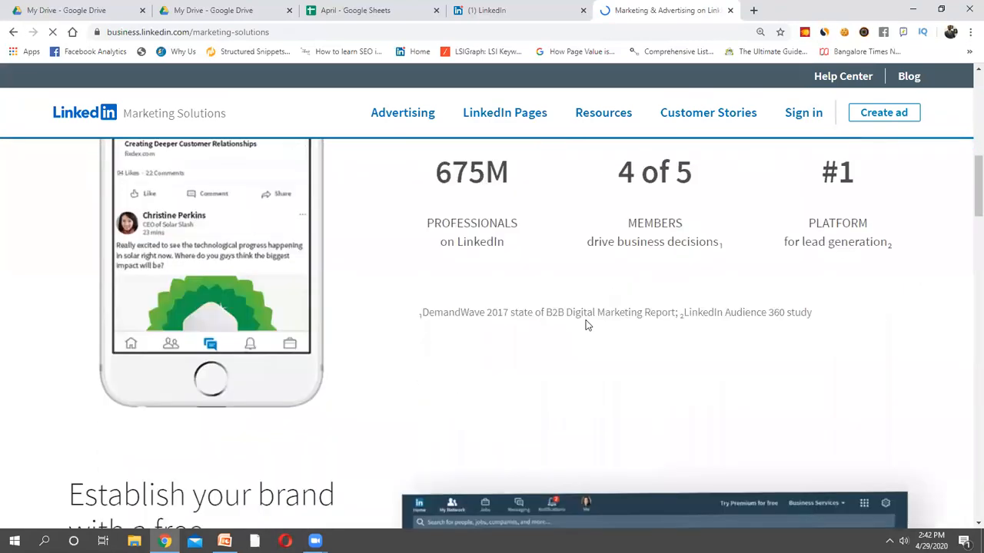
pyautogui.scroll(10, 585, 325)
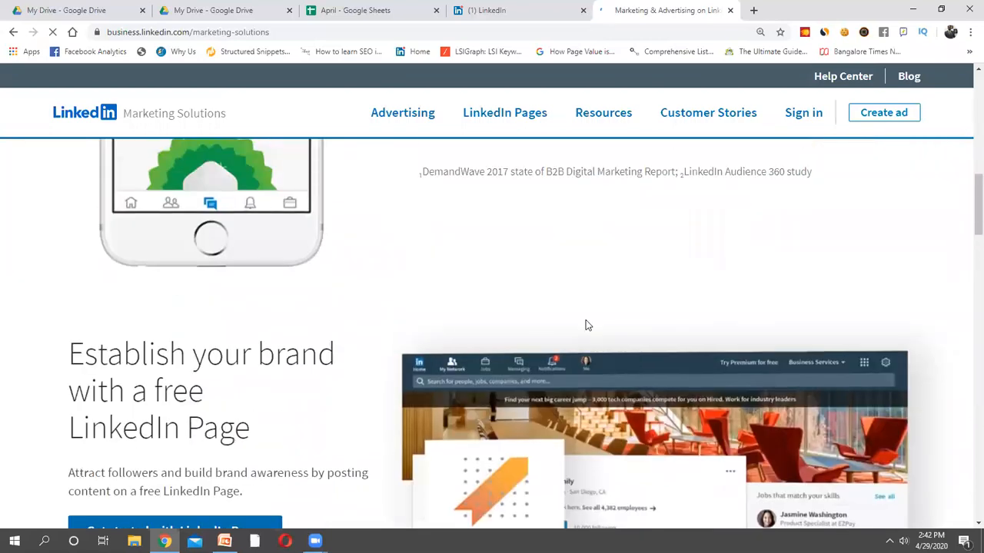
pyautogui.scroll(6, 585, 325)
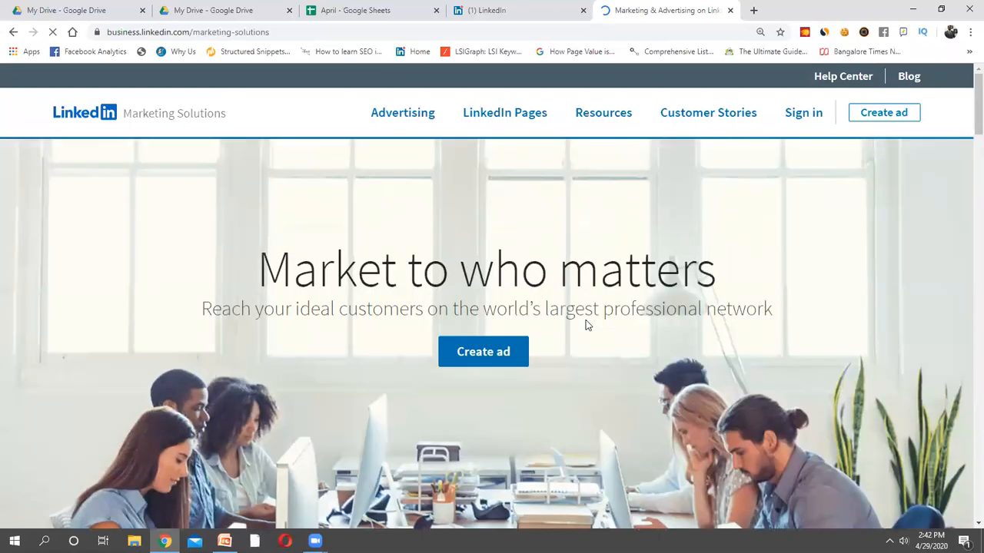
pyautogui.scroll(-15, 586, 326)
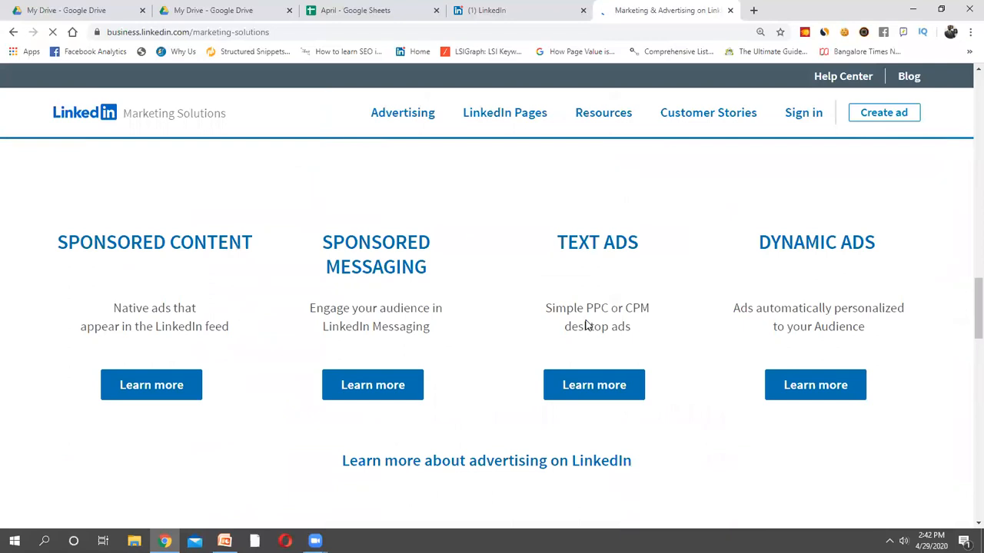
pyautogui.scroll(5, 586, 325)
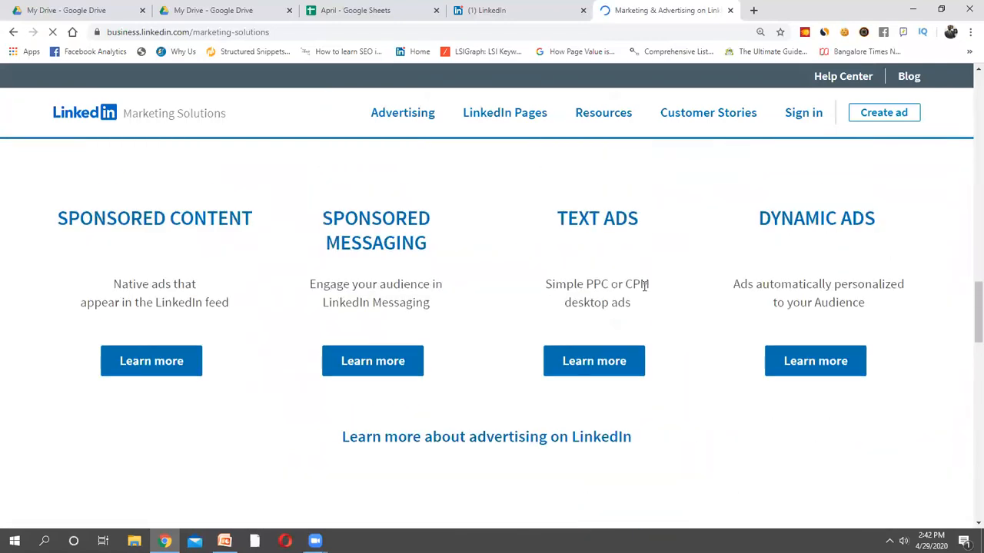
pyautogui.scroll(-5, 671, 295)
pyautogui.scroll(12, 671, 295)
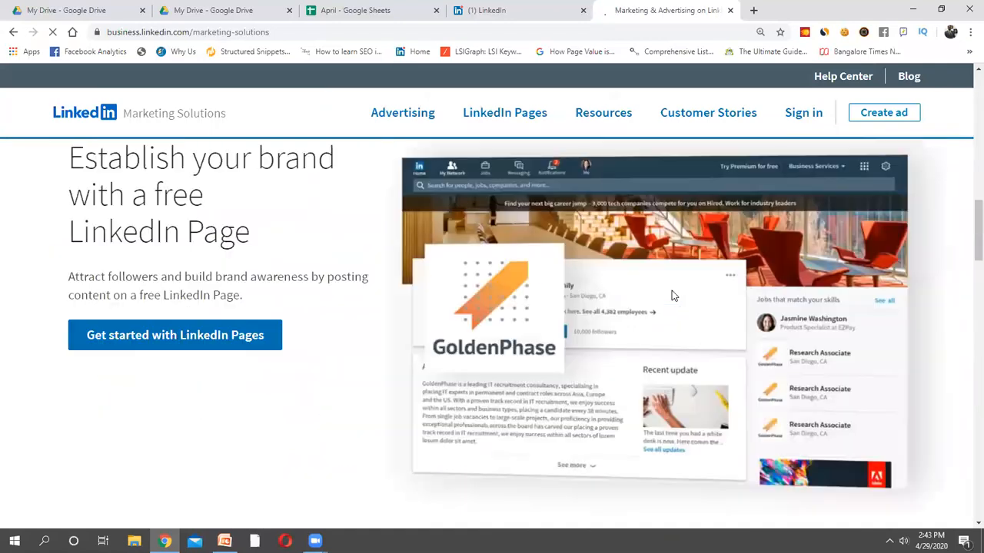
pyautogui.scroll(2, 672, 295)
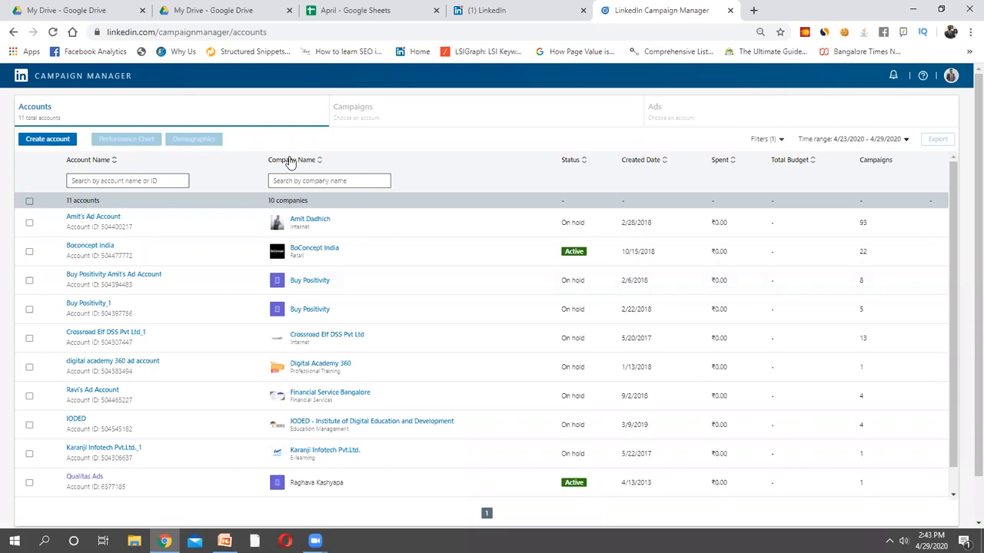
# From the LinkedIn feed, open Campaign Manager in a new tab through the Advertise product
pyautogui.scroll(-1, 356, 253)
pyautogui.scroll(1, 415, 331)
pyautogui.click(536, 7)
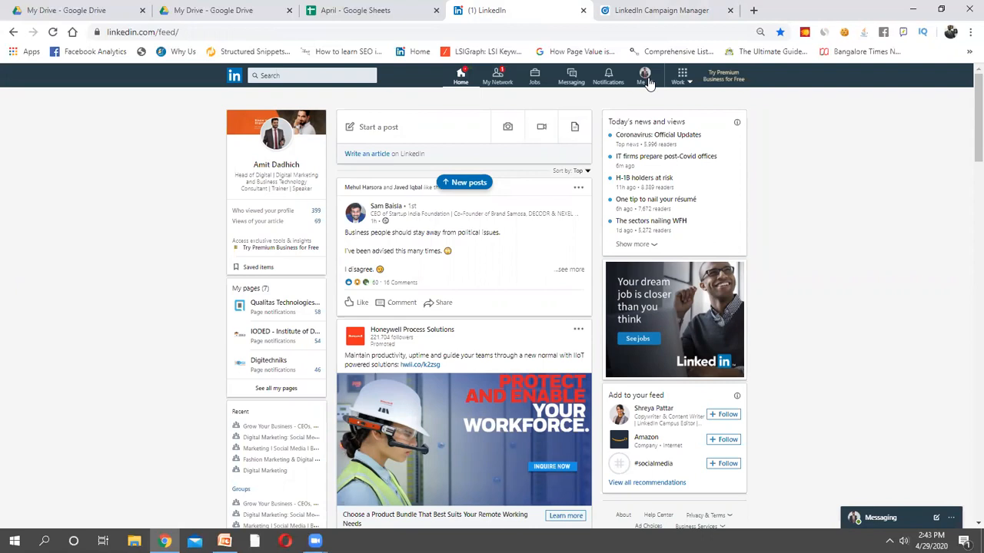
pyautogui.click(681, 80)
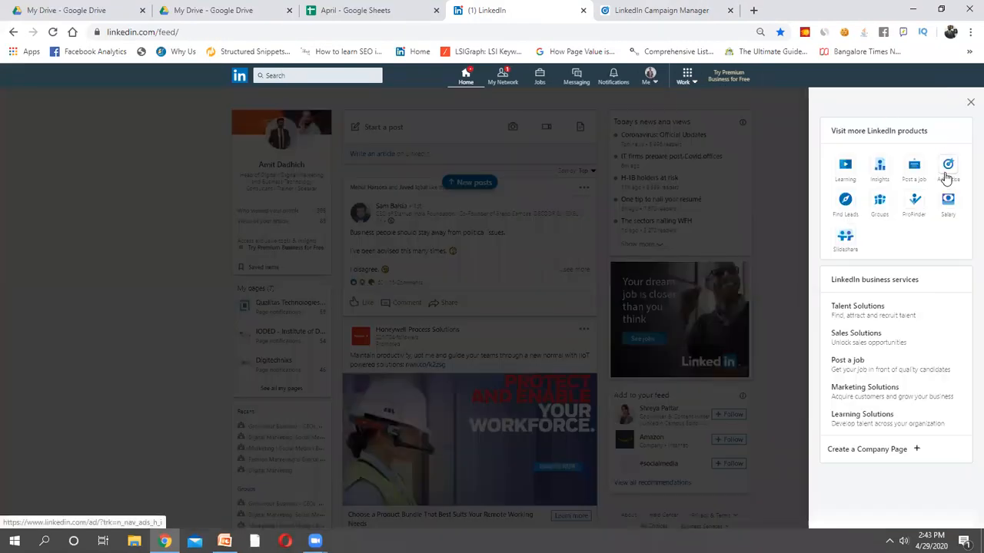
pyautogui.click(757, 168)
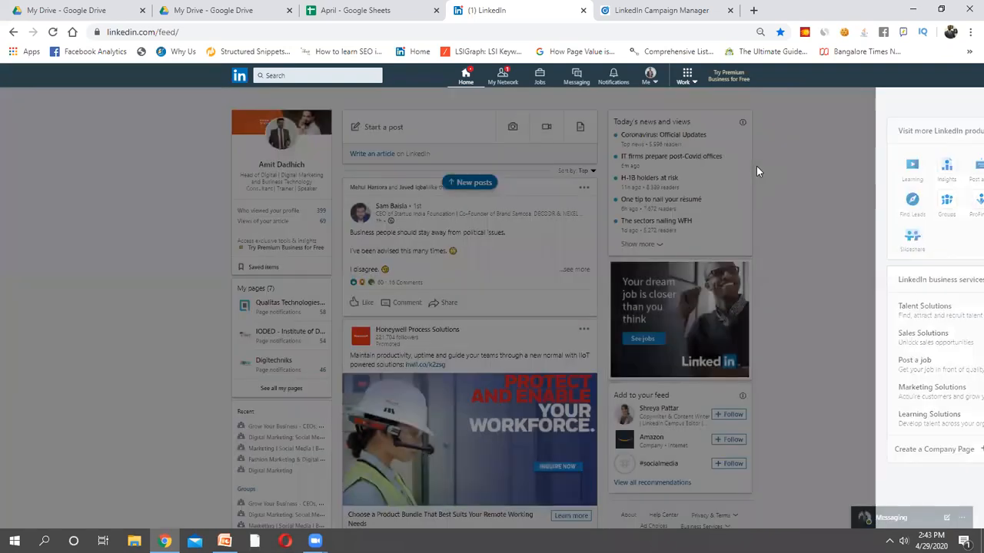
pyautogui.click(684, 75)
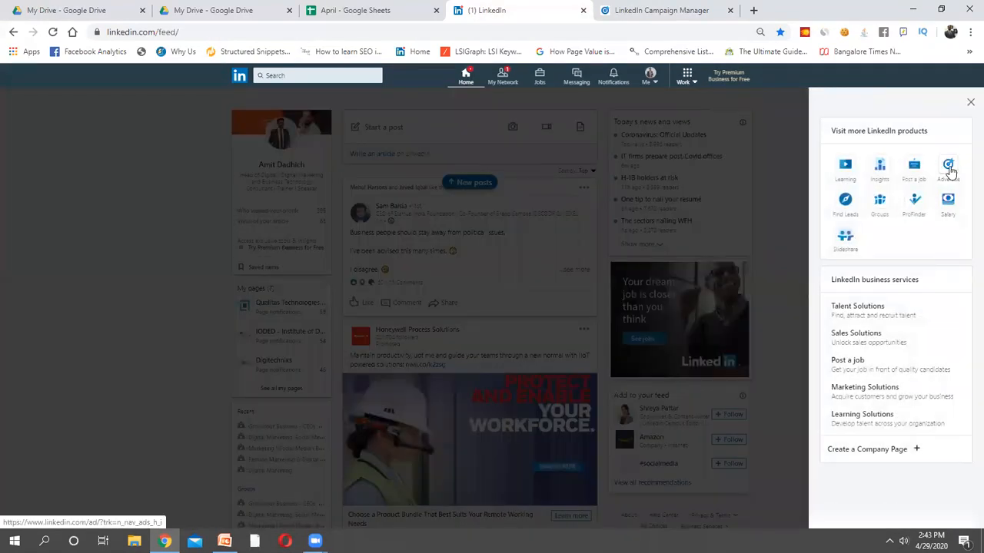
pyautogui.click(951, 181)
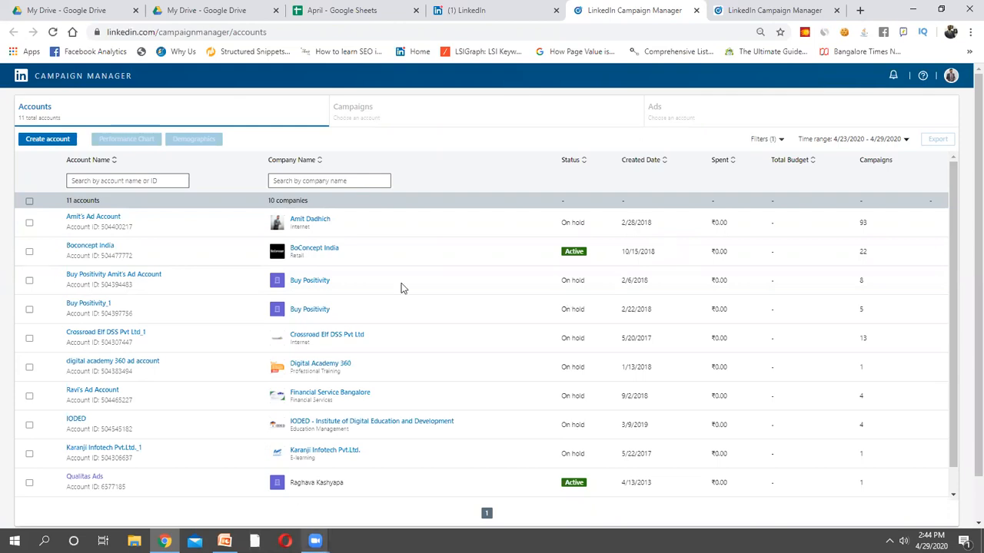
# Switch to PowerPoint to review the "What will you learn" slide, and return to Campaign Manager in Chrome
pyautogui.scroll(-1, 543, 315)
pyautogui.scroll(1, 542, 317)
pyautogui.click(225, 541)
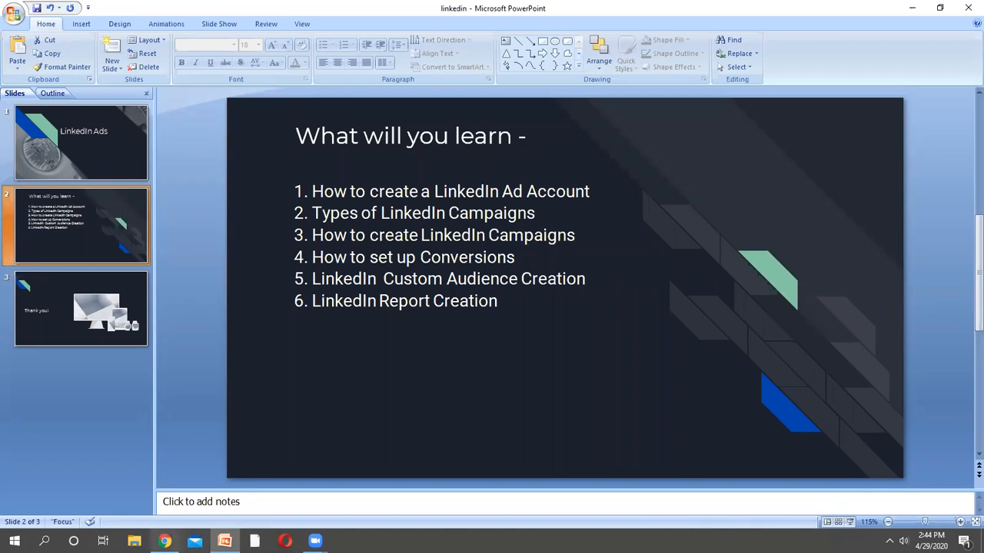
pyautogui.click(164, 541)
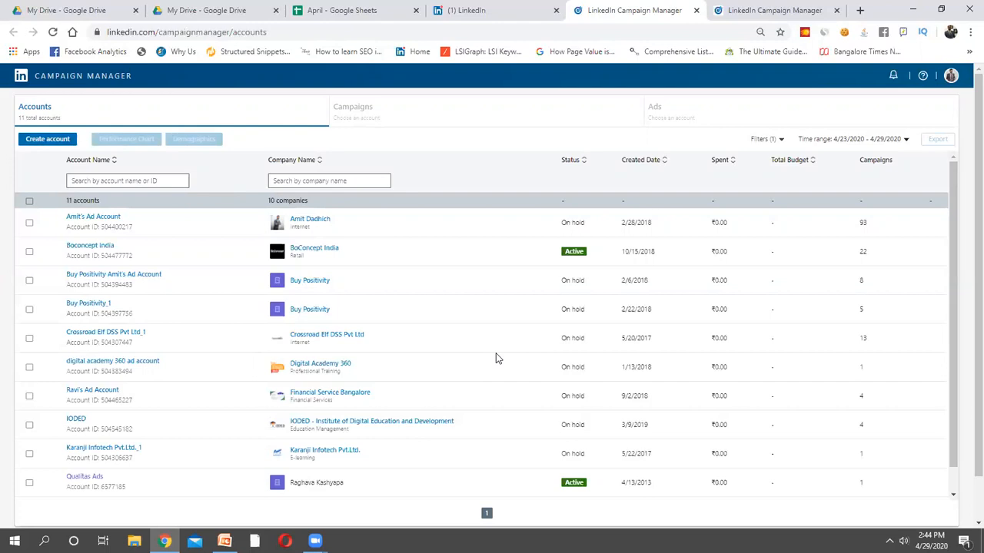
# Take the second Campaign Manager tab back to the Marketing Solutions page and return to the first Campaign Manager tab
pyautogui.hotkey('ctrl', 'Tab')
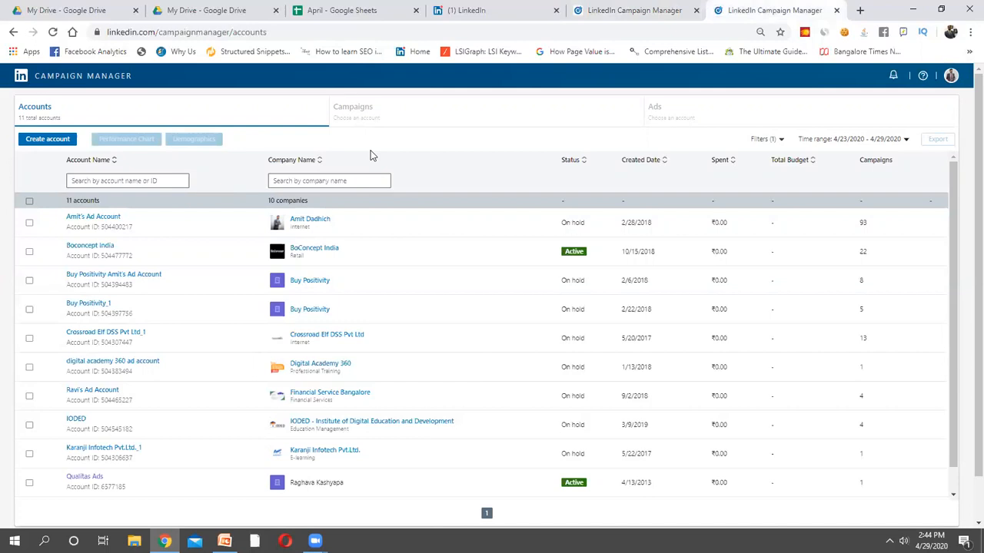
pyautogui.click(12, 32)
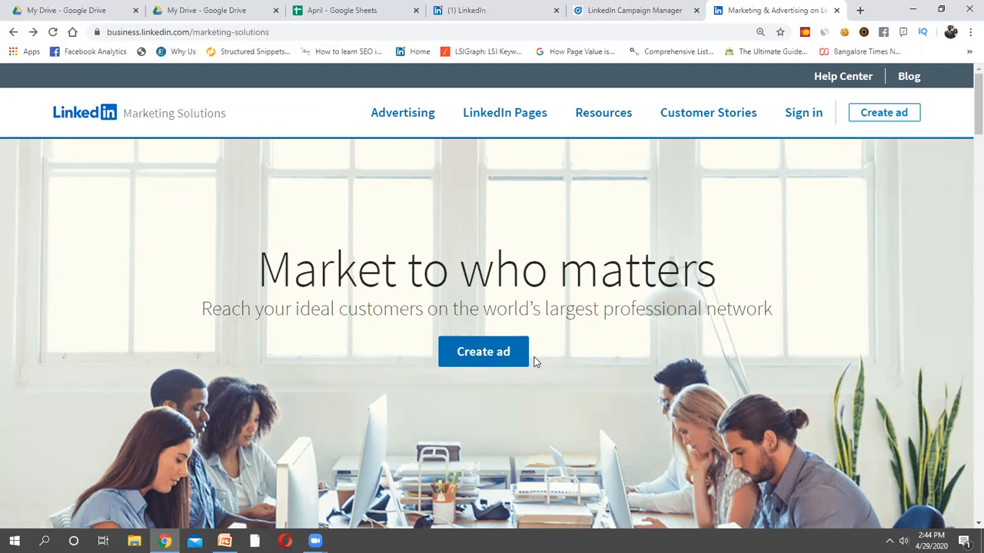
pyautogui.click(616, 12)
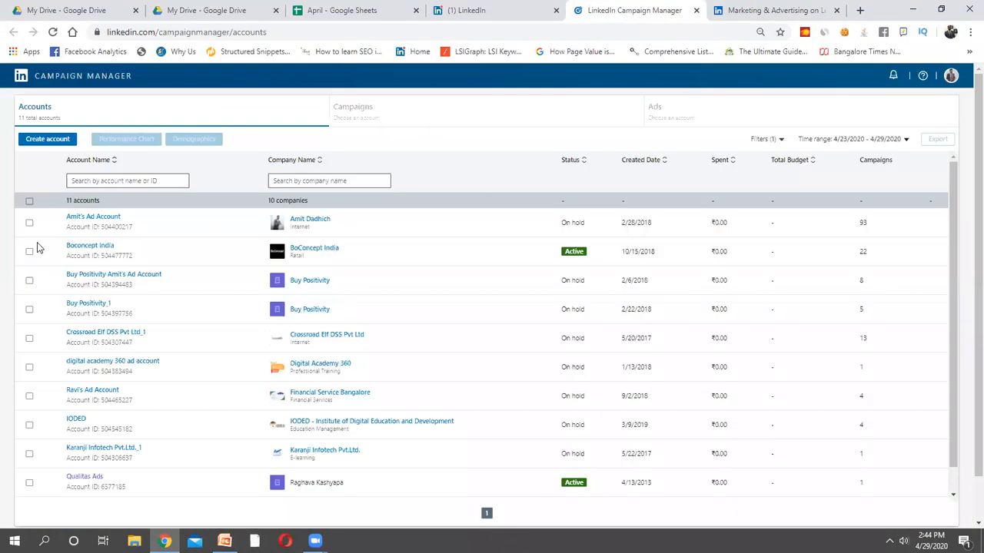
# Start a new ad account named with the owner's full name followed by "Test" and set its currency to India, Rupee (INR)
pyautogui.click(40, 138)
pyautogui.click(405, 138)
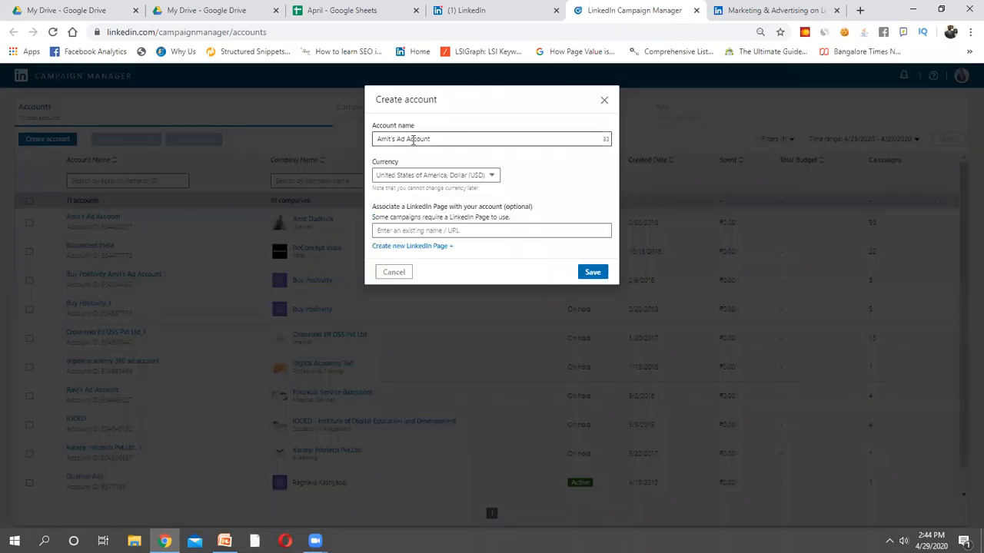
pyautogui.tripleClick(413, 140)
pyautogui.press('BackSpace')
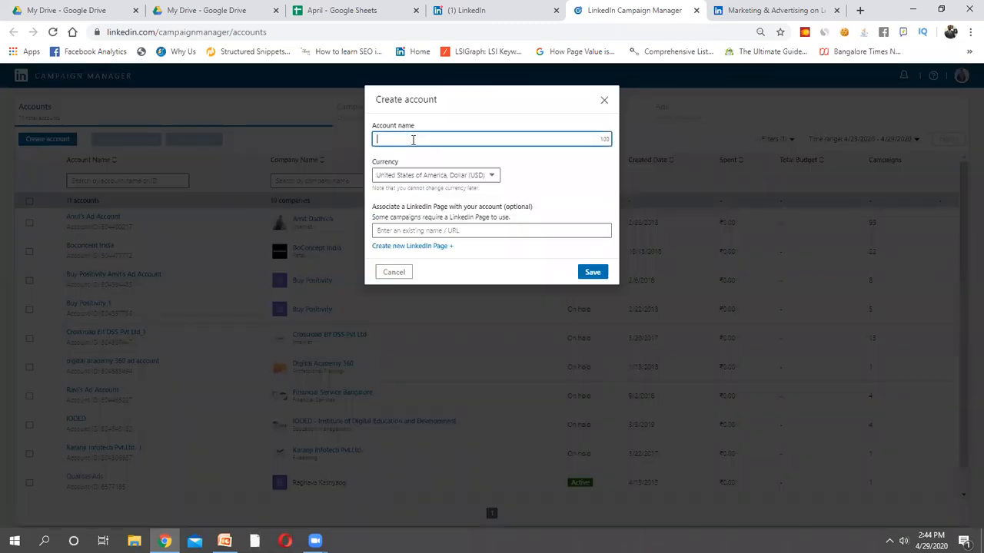
pyautogui.write('Amit Dadhich Test')
pyautogui.click(452, 176)
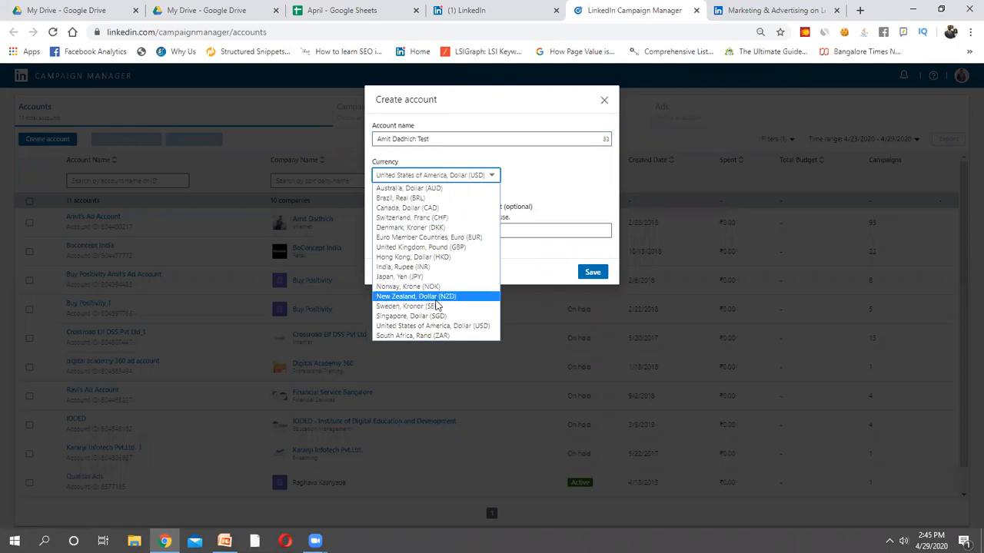
pyautogui.click(444, 266)
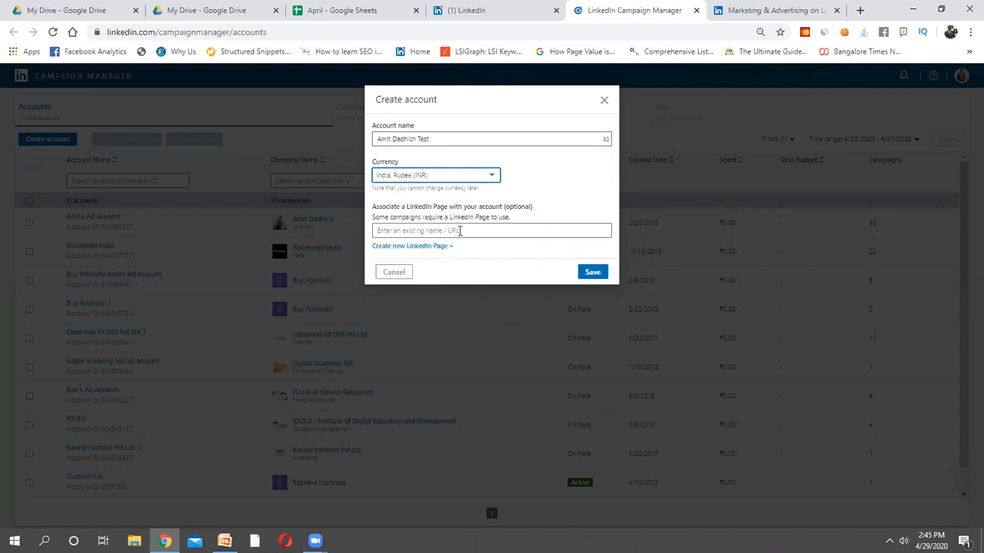
# Show all of My pages from the LinkedIn feed to check which page can be associated with the ad account
pyautogui.click(464, 229)
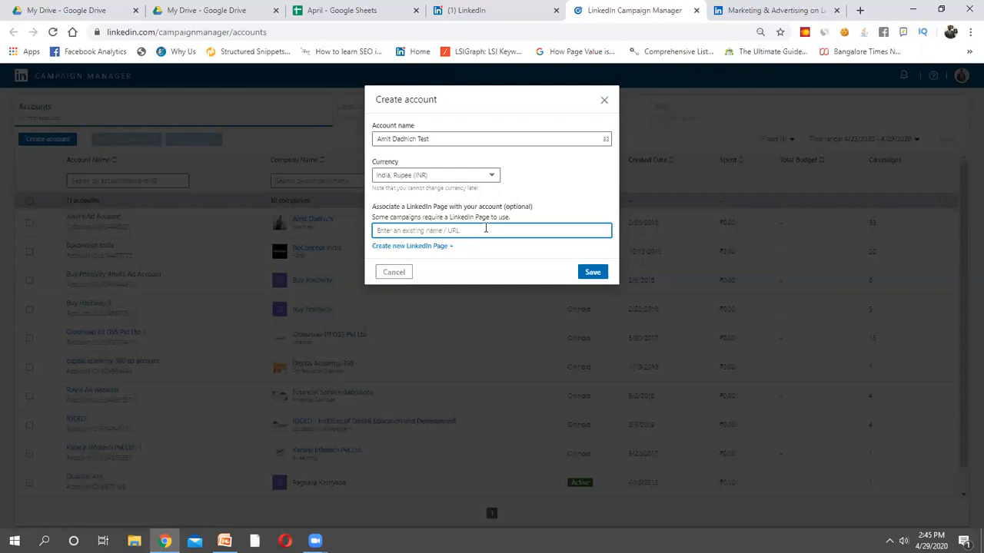
pyautogui.click(498, 10)
pyautogui.click(343, 214)
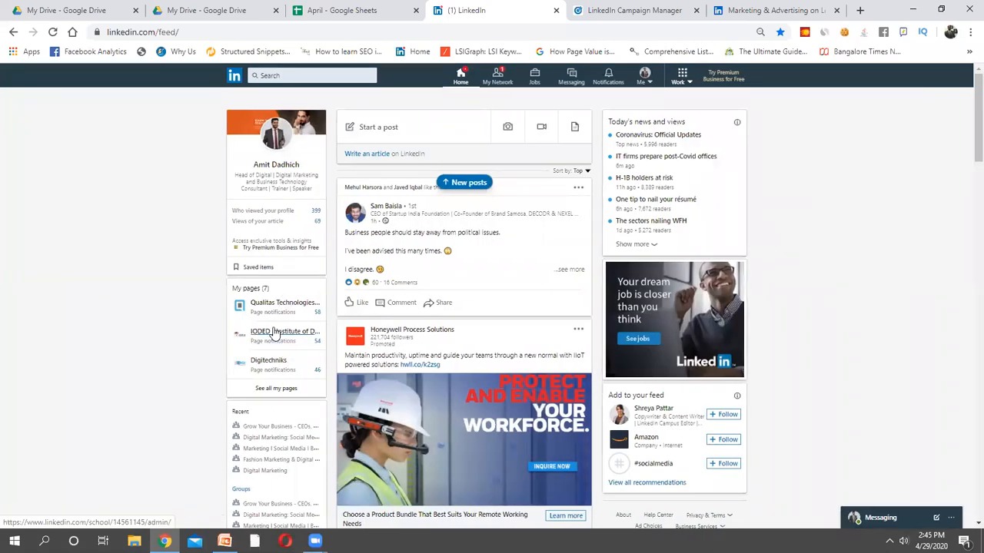
pyautogui.click(280, 390)
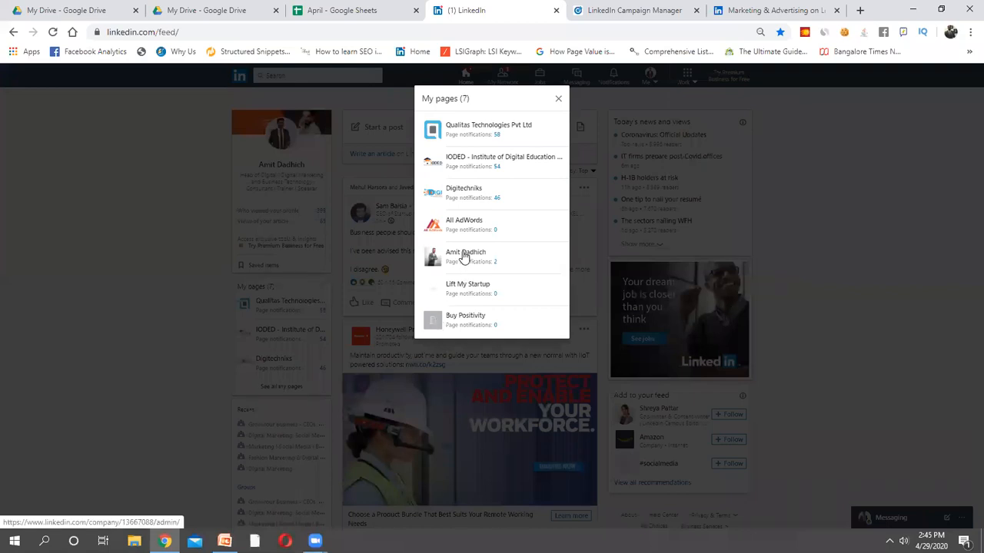
# Open the owner's company page from My pages, view it as a member, and copy its public URL without the query string
pyautogui.click(465, 253)
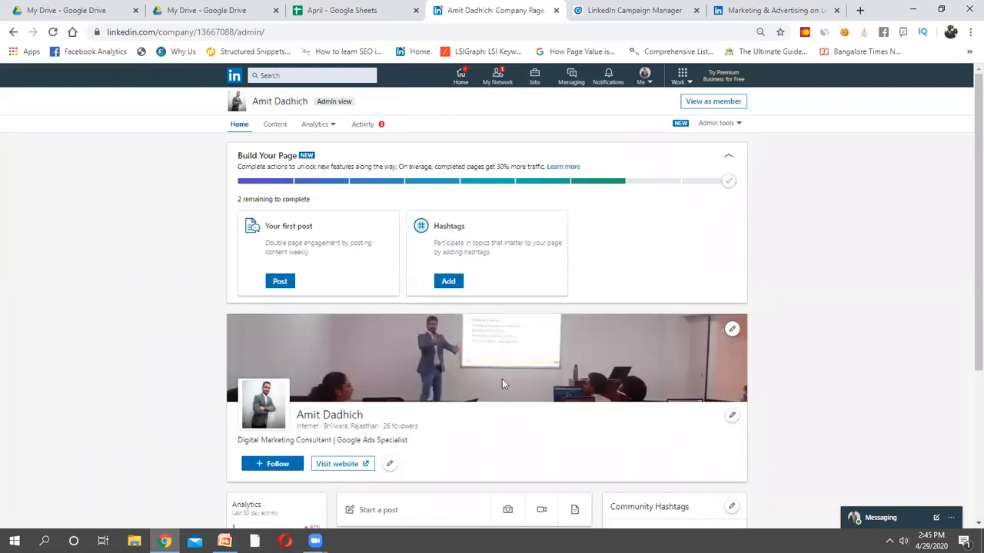
pyautogui.scroll(-2, 502, 384)
pyautogui.scroll(2, 502, 385)
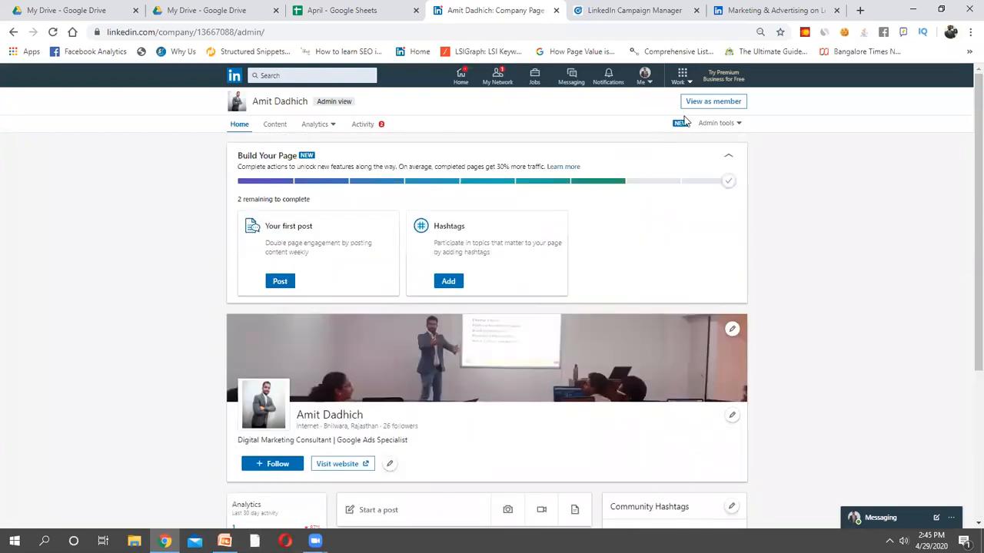
pyautogui.click(705, 105)
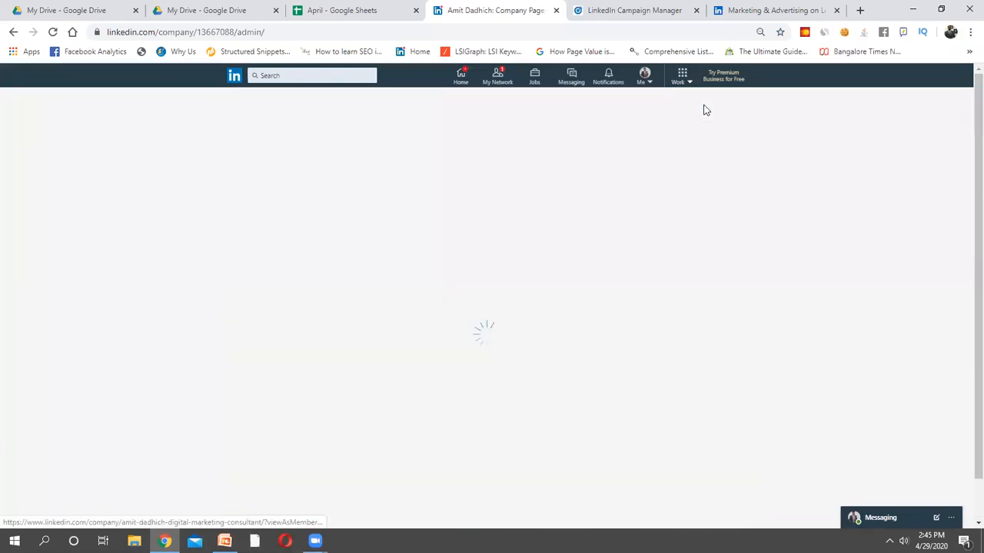
pyautogui.click(364, 32)
pyautogui.hotkey('shift', 'Home')
pyautogui.hotkey('ctrl', 'c')
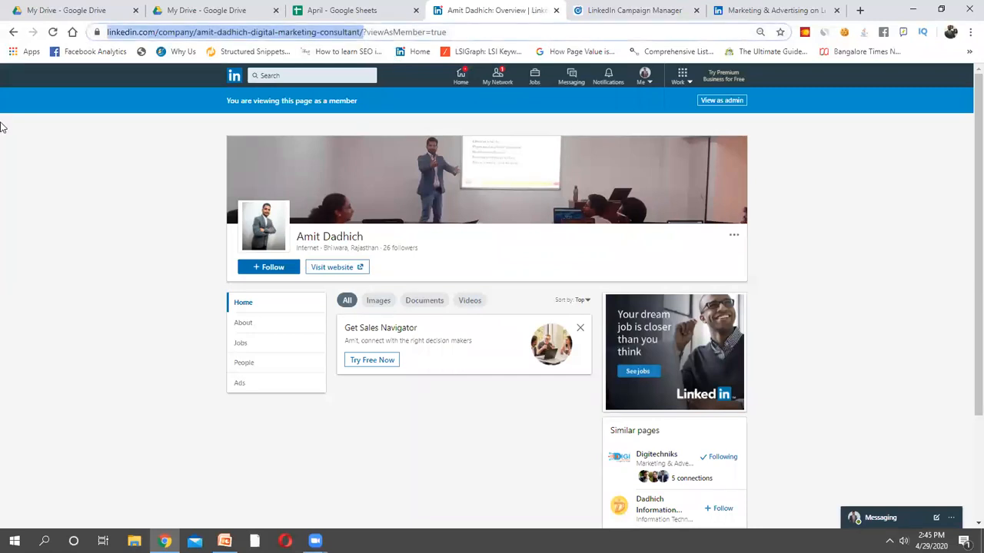
# Associate the copied page URL with the new ad account, close the account form without saving, and look over the account list
pyautogui.click(578, 7)
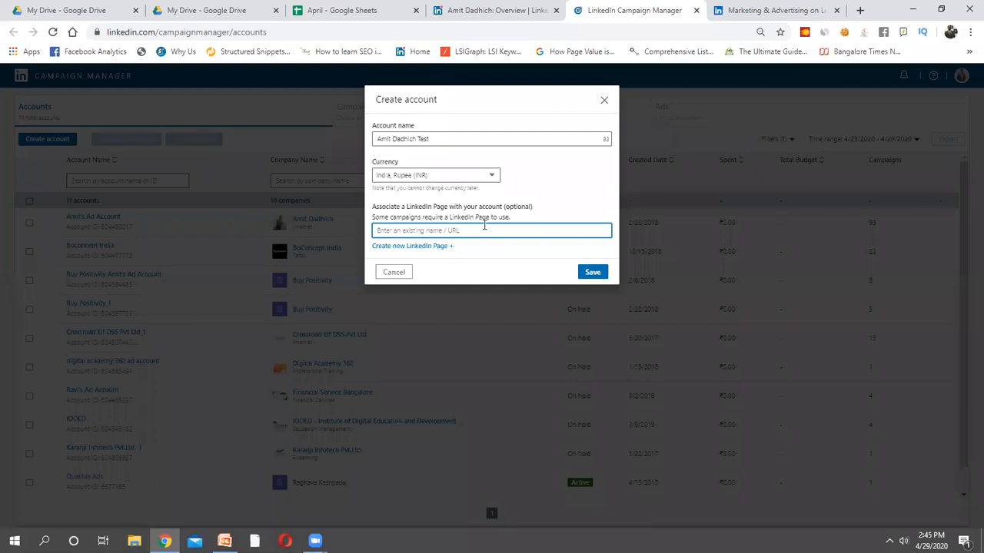
pyautogui.hotkey('ctrl', 'v')
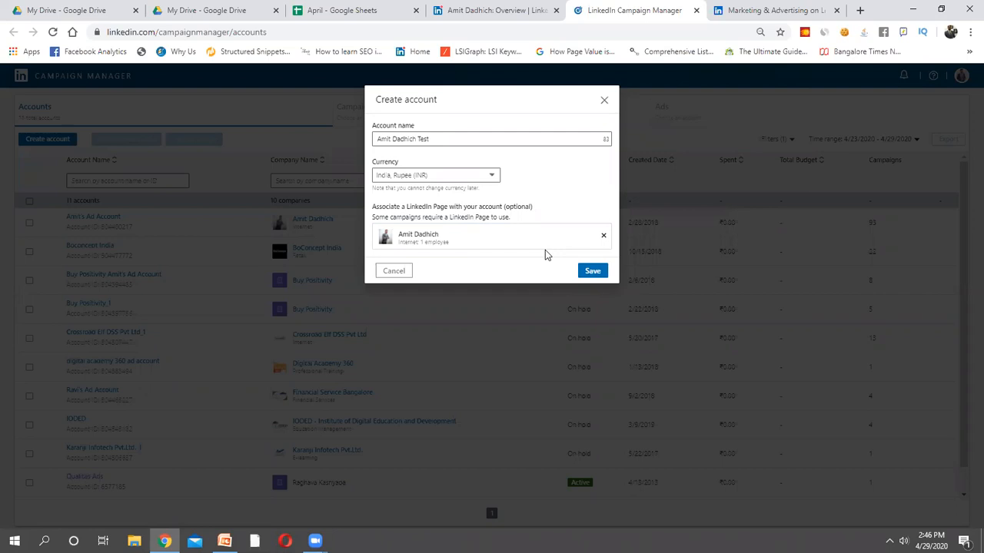
pyautogui.click(604, 100)
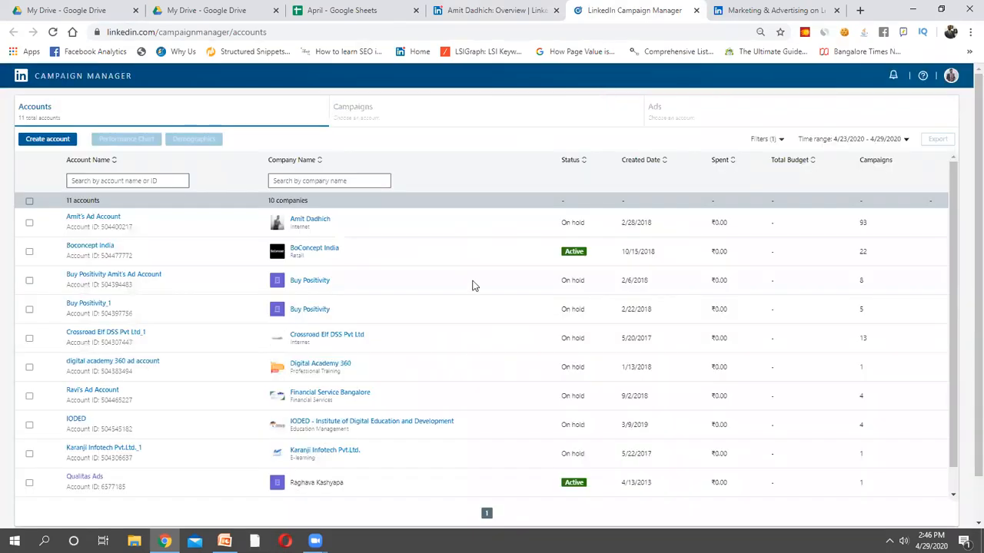
pyautogui.scroll(-1, 472, 284)
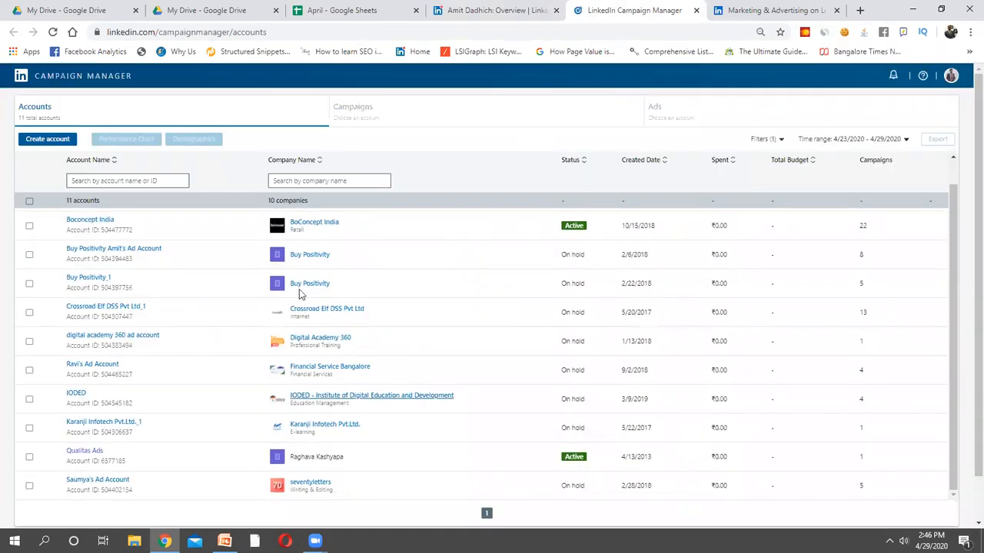
pyautogui.scroll(1, 315, 326)
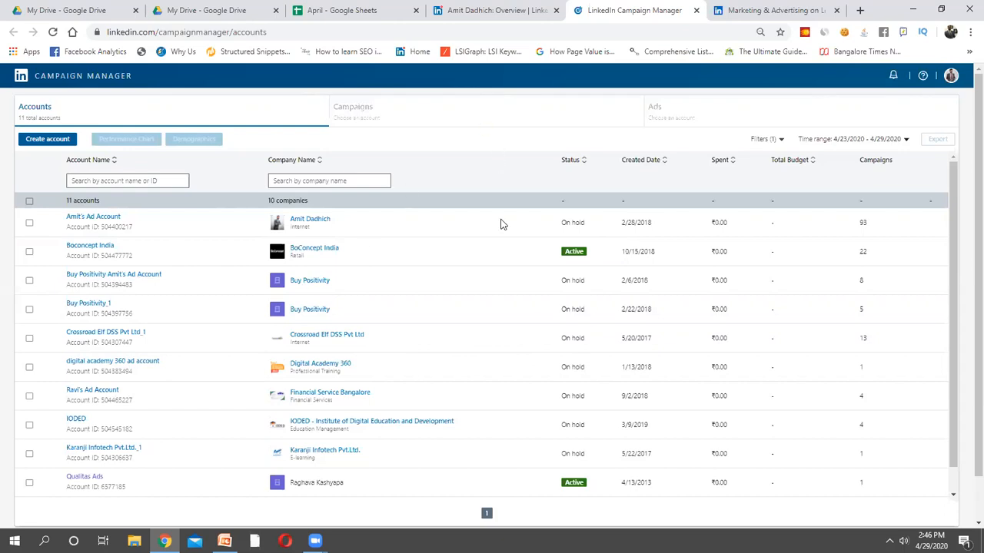
# Close the Marketing & Advertising tab and review the "What will you learn" slide in PowerPoint, returning to Campaign Manager in Chrome
pyautogui.click(837, 10)
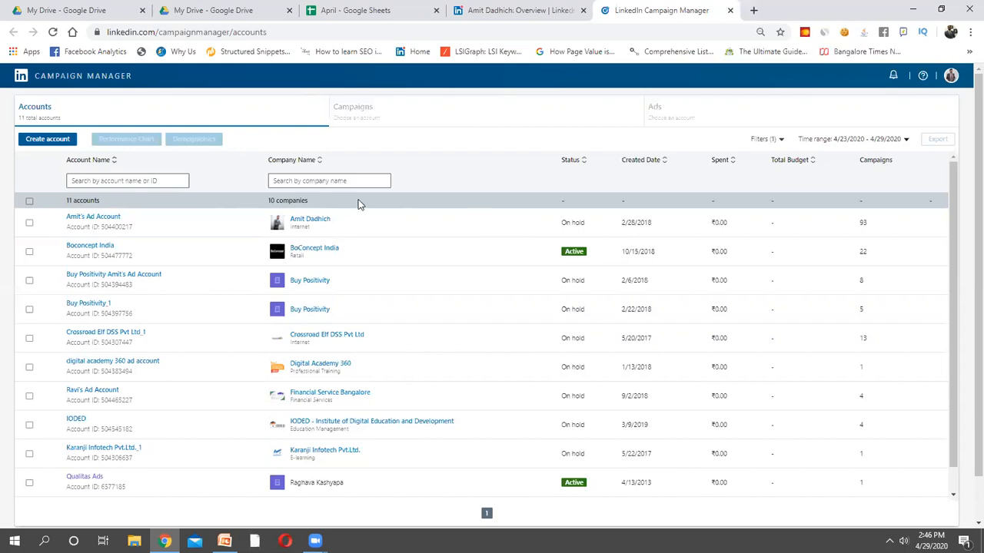
pyautogui.click(225, 541)
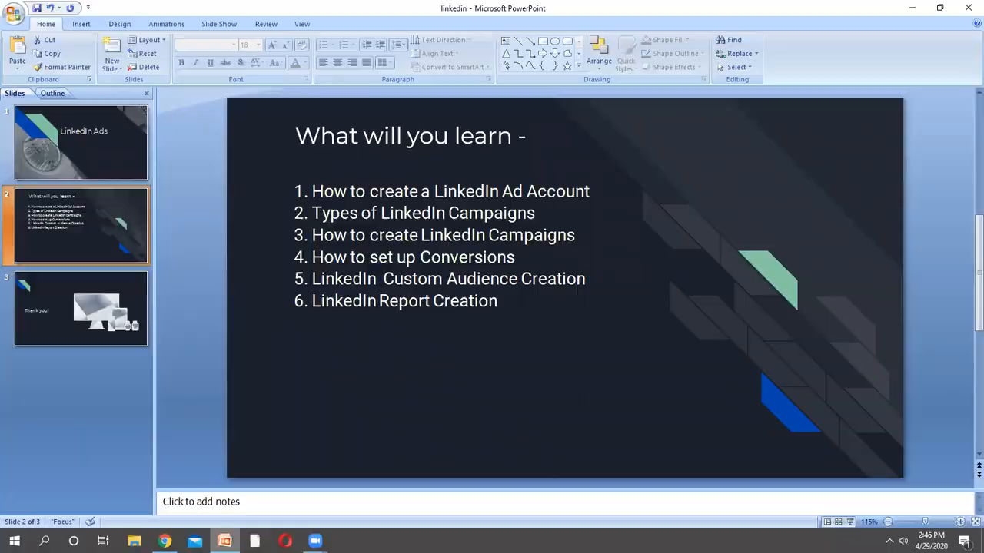
pyautogui.click(165, 541)
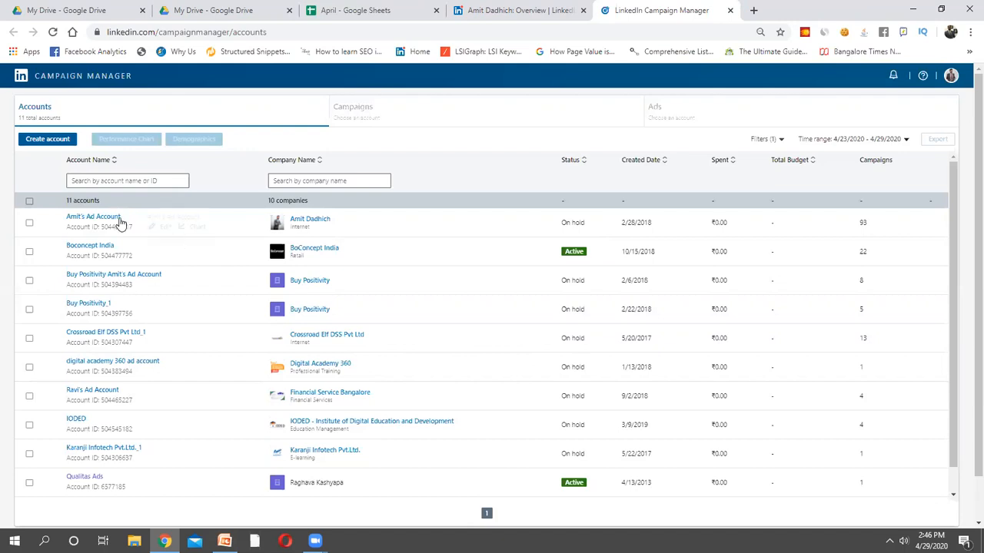
# Open the Boconcept India ad account and set the time range of its campaign groups to All time
pyautogui.moveTo(117, 222)
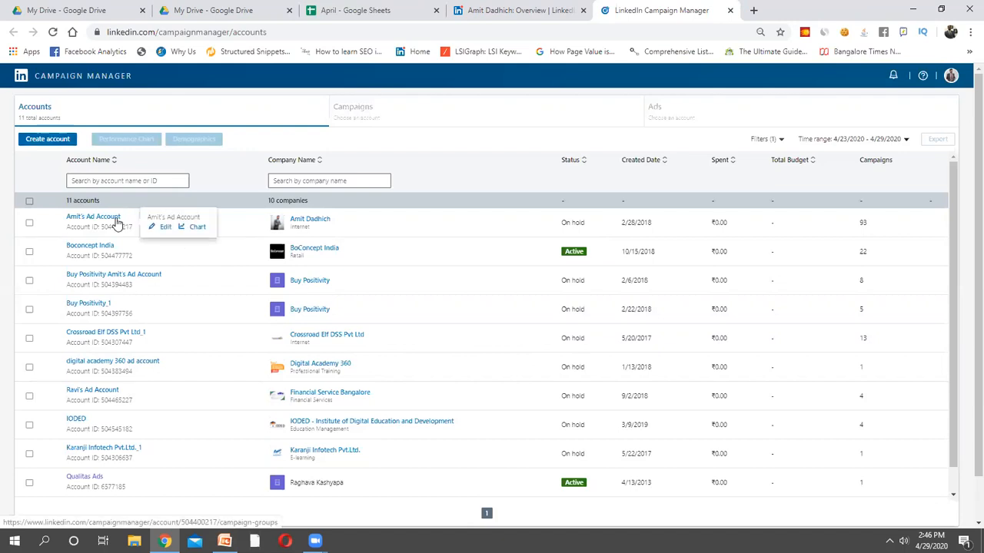
pyautogui.moveTo(97, 254)
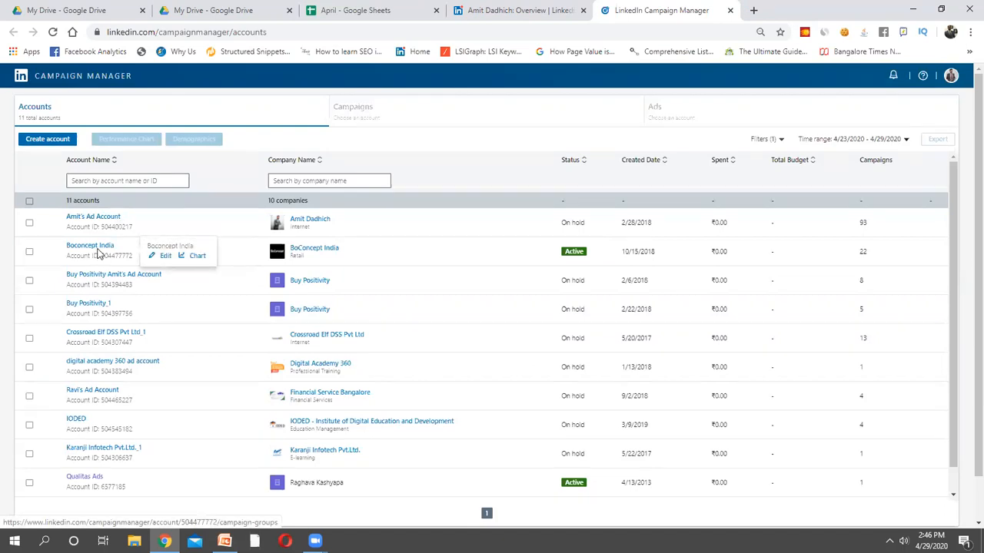
pyautogui.click(98, 254)
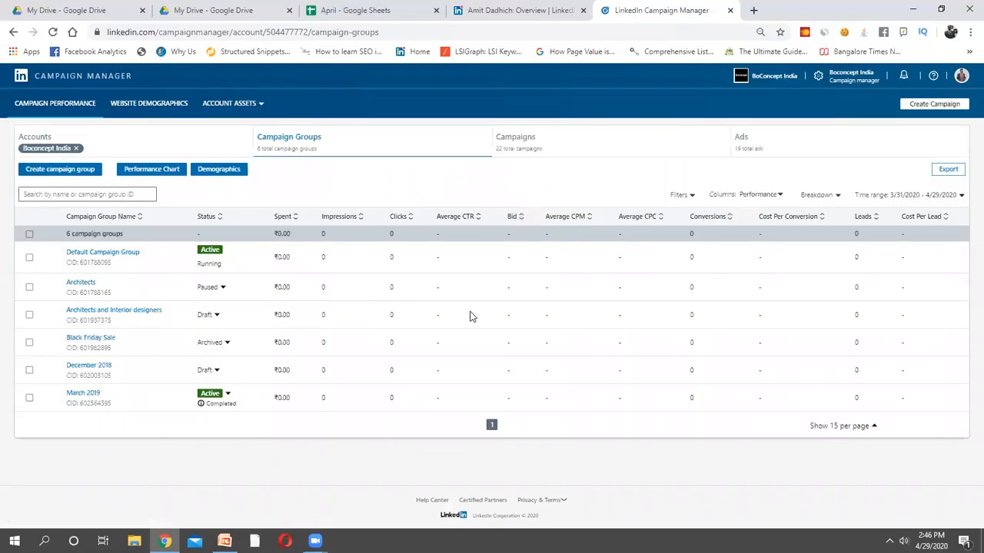
pyautogui.click(919, 196)
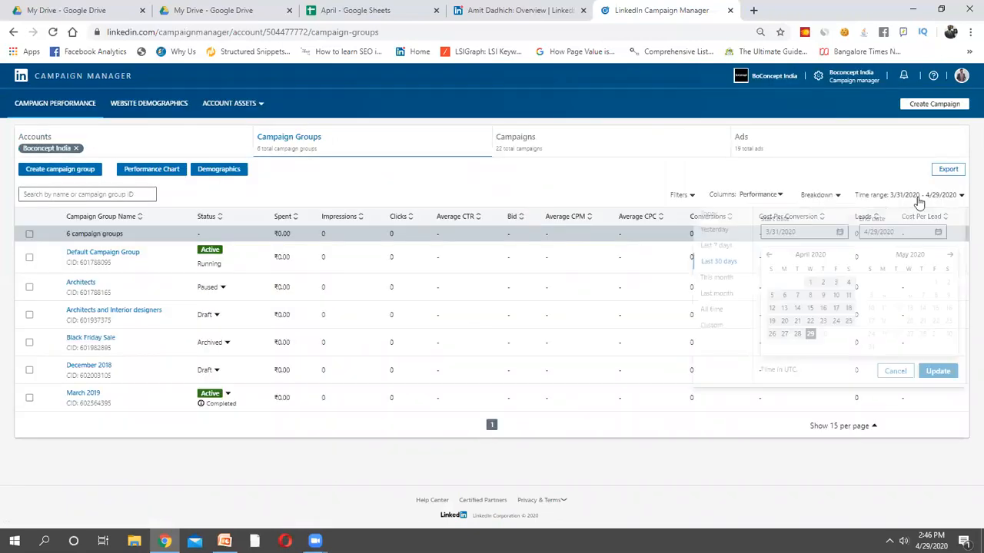
pyautogui.click(715, 311)
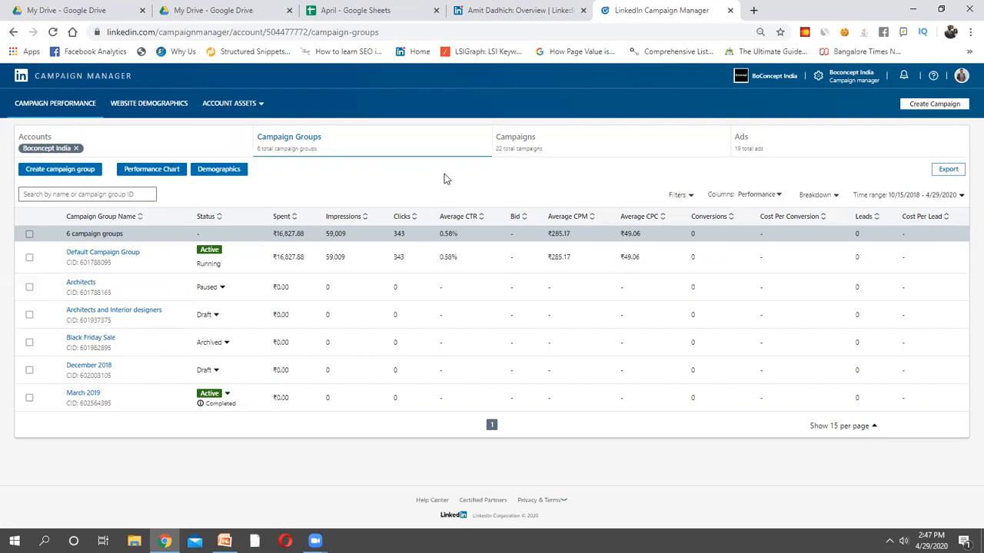
# Examine the Boconcept India account's three levels: campaign groups, campaigns and ads
pyautogui.click(576, 153)
pyautogui.click(751, 137)
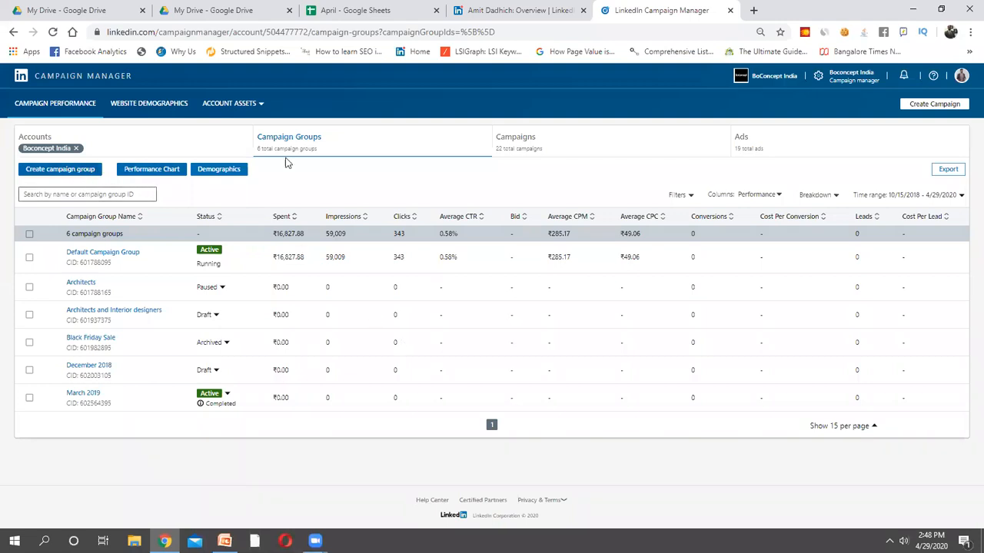
pyautogui.click(517, 146)
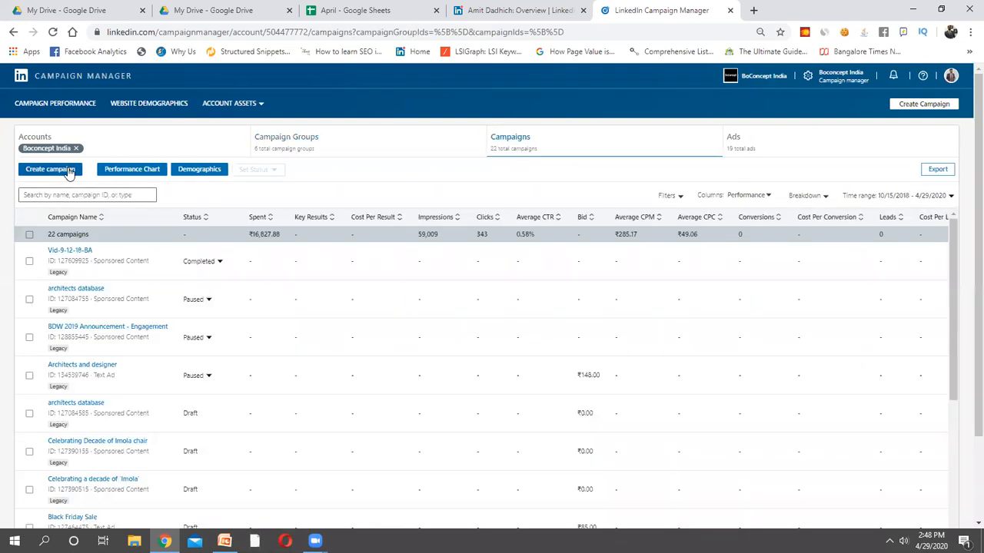
pyautogui.click(754, 141)
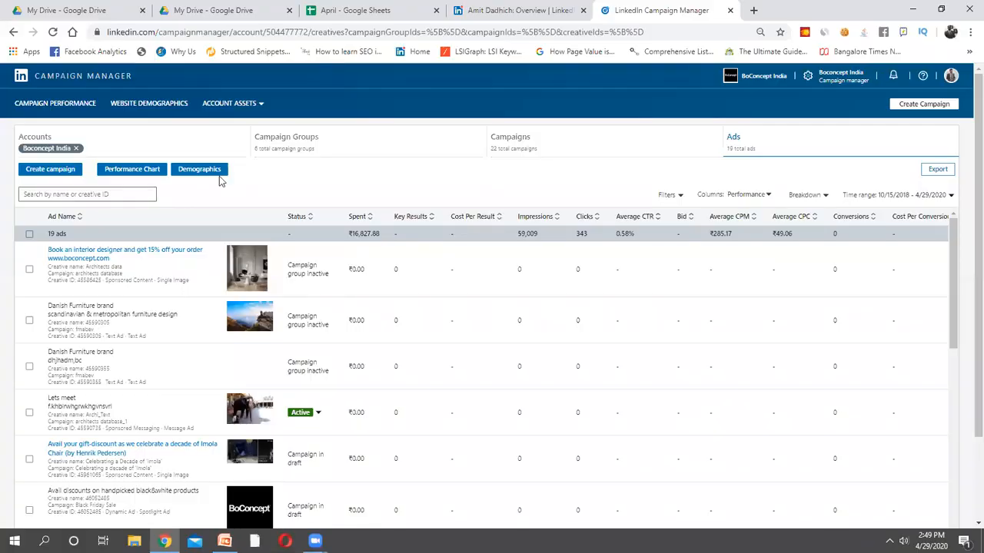
# Return to the list of all ad accounts and open the owner's own ad account
pyautogui.click(162, 146)
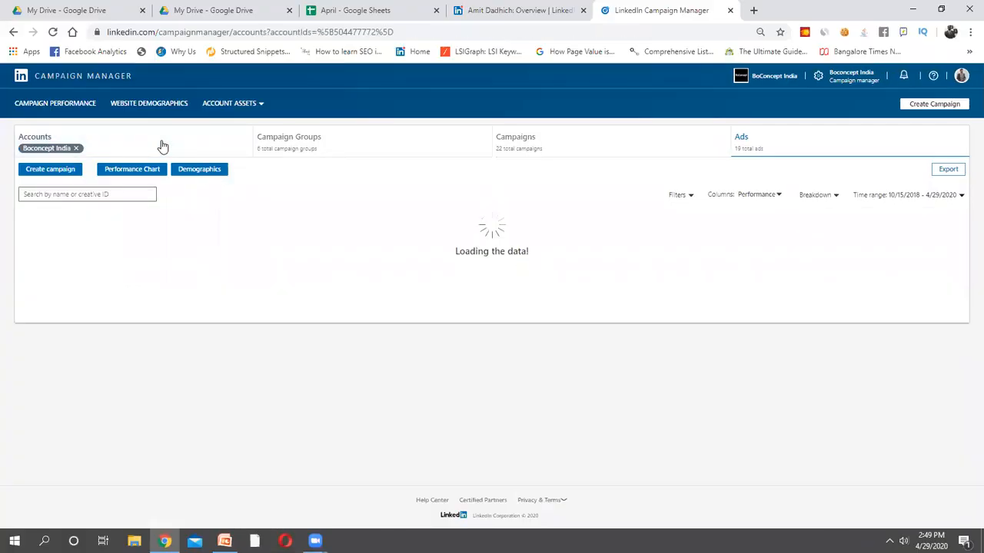
pyautogui.click(29, 222)
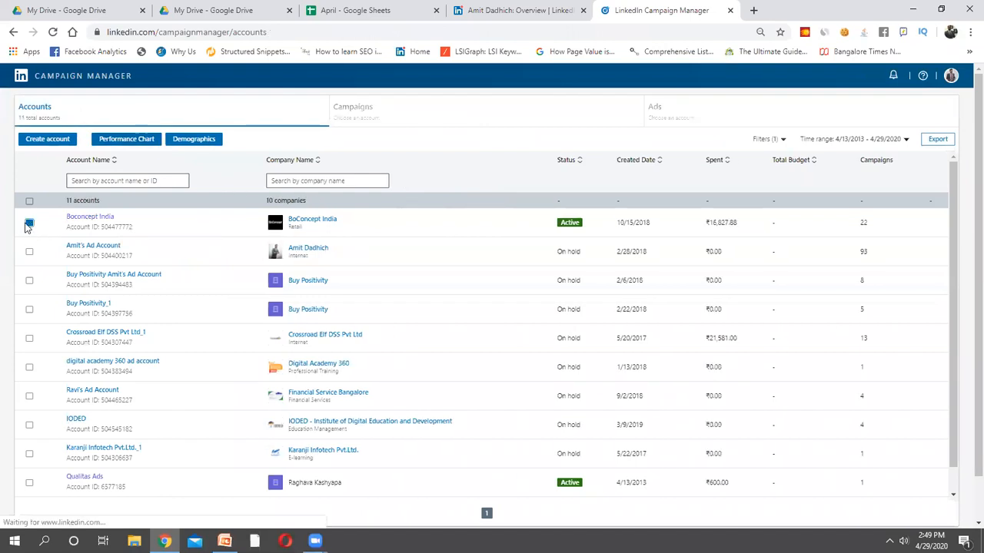
pyautogui.moveTo(183, 260)
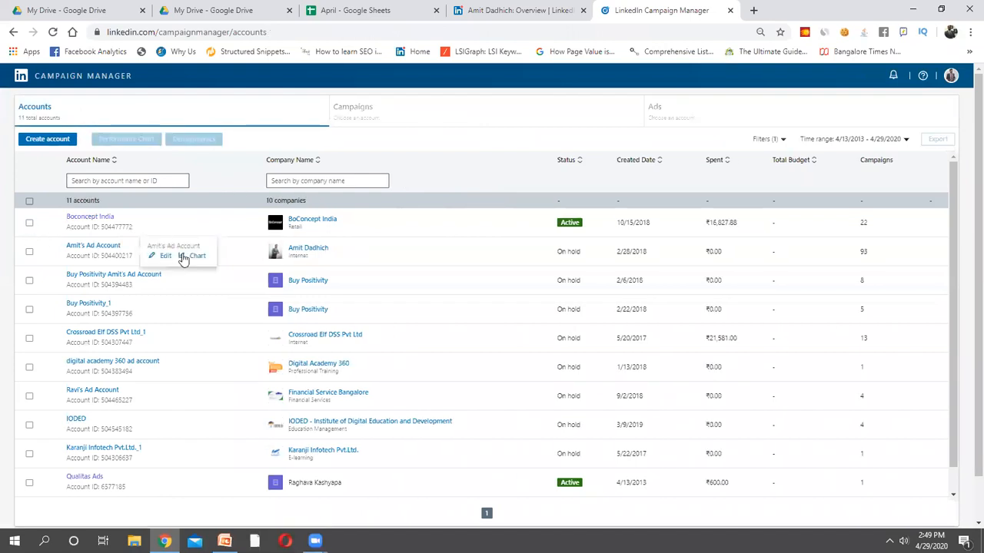
pyautogui.click(85, 249)
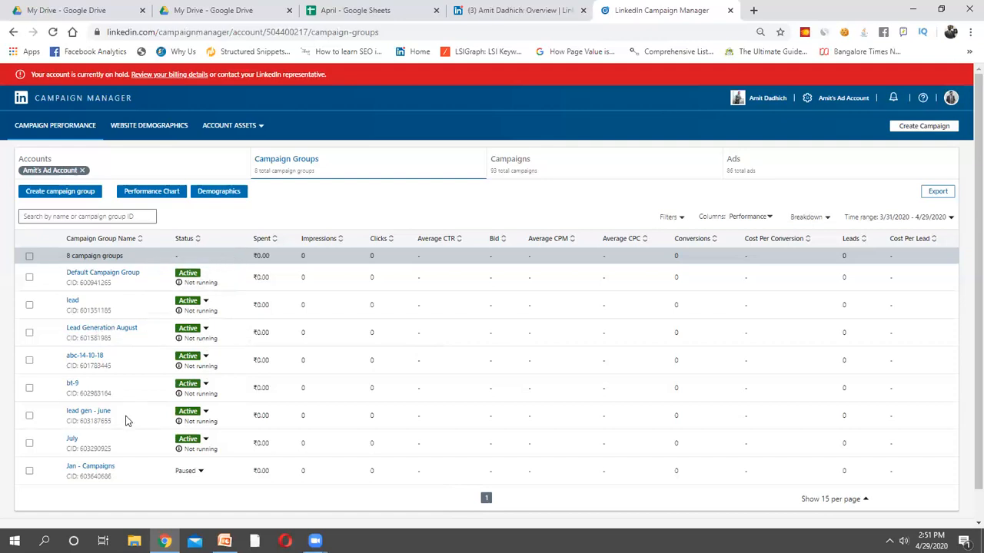
# Start a new campaign group named "Diwali", leaving the optional total budget empty
pyautogui.click(57, 191)
pyautogui.click(430, 147)
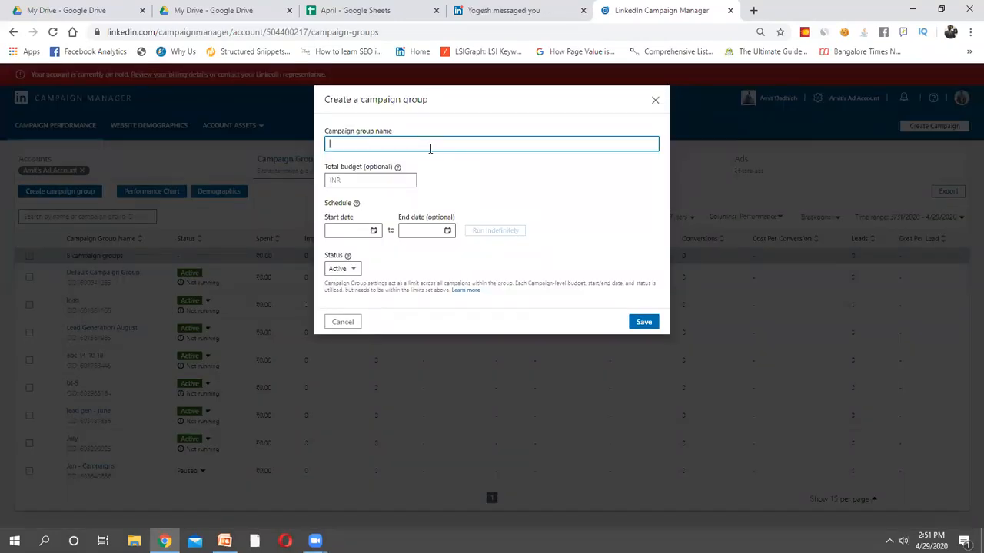
pyautogui.write('Diwali')
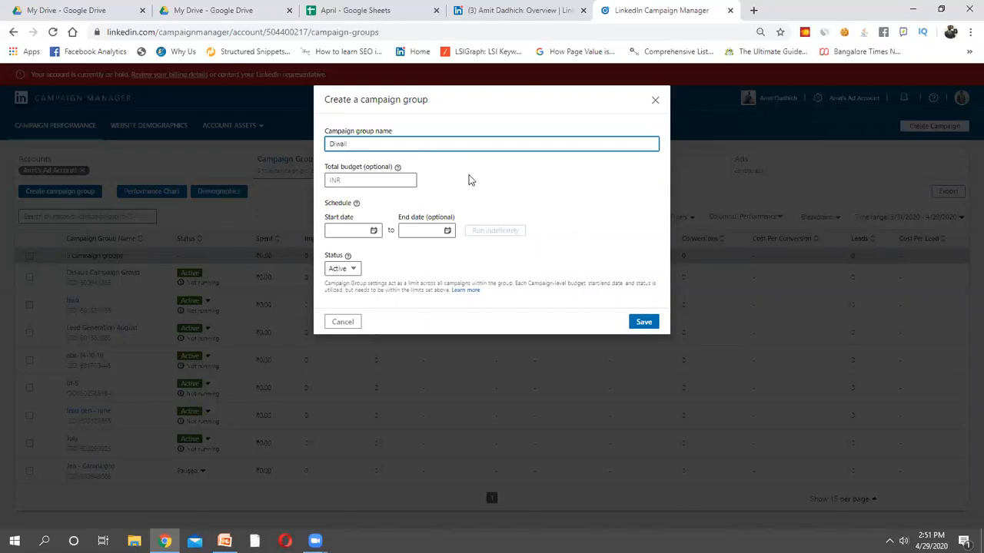
pyautogui.click(388, 182)
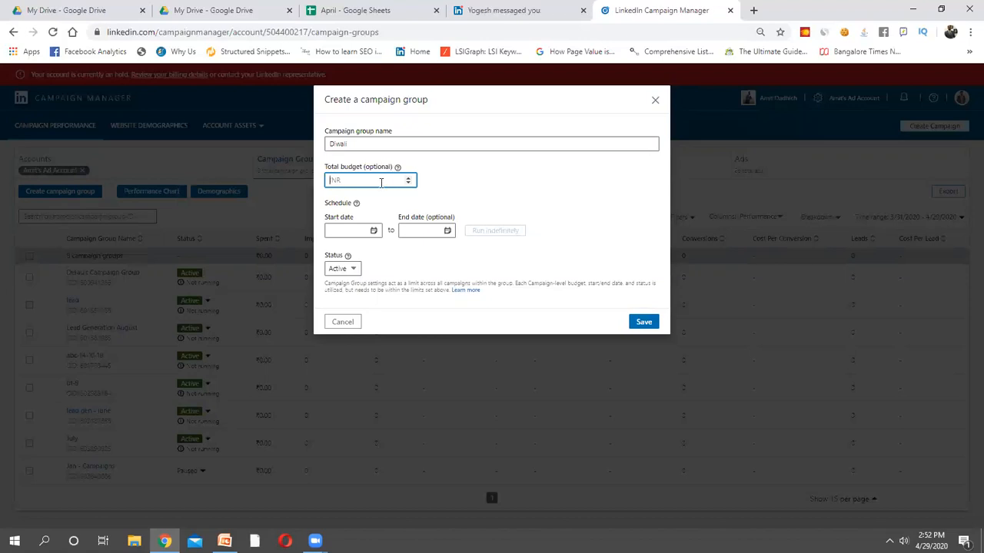
# Schedule the campaign group to run from 4/30/2020 to 5/15/2020
pyautogui.click(374, 231)
pyautogui.click(387, 325)
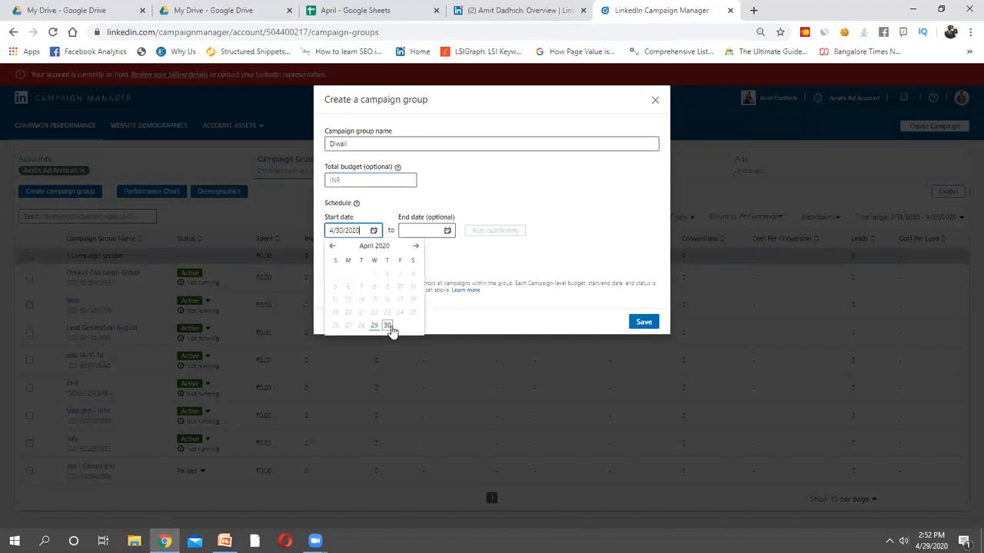
pyautogui.click(448, 230)
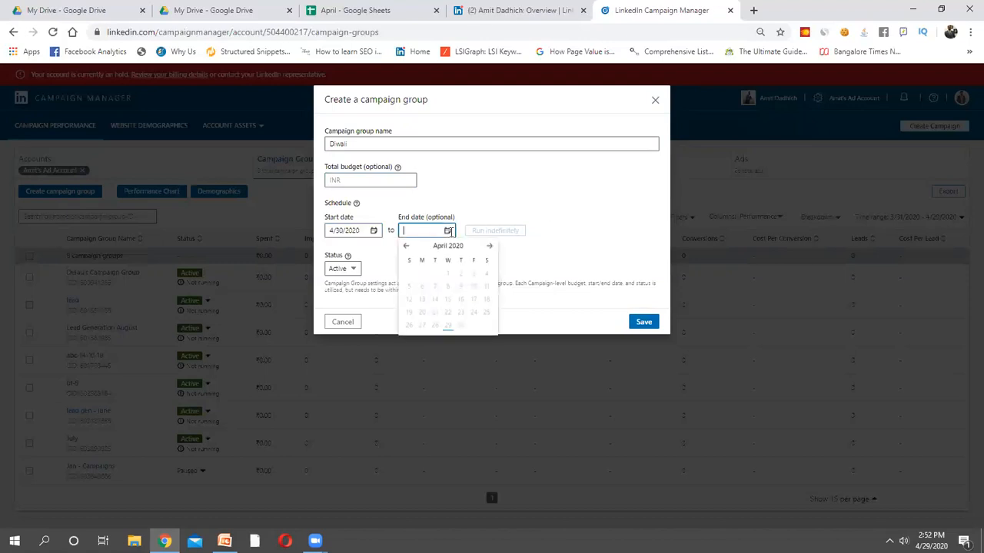
pyautogui.click(489, 247)
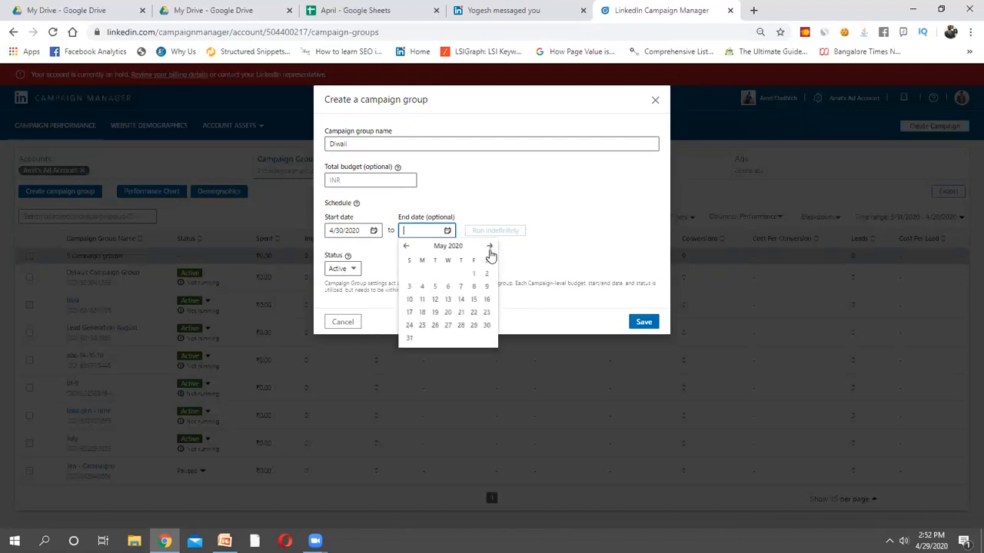
pyautogui.click(474, 299)
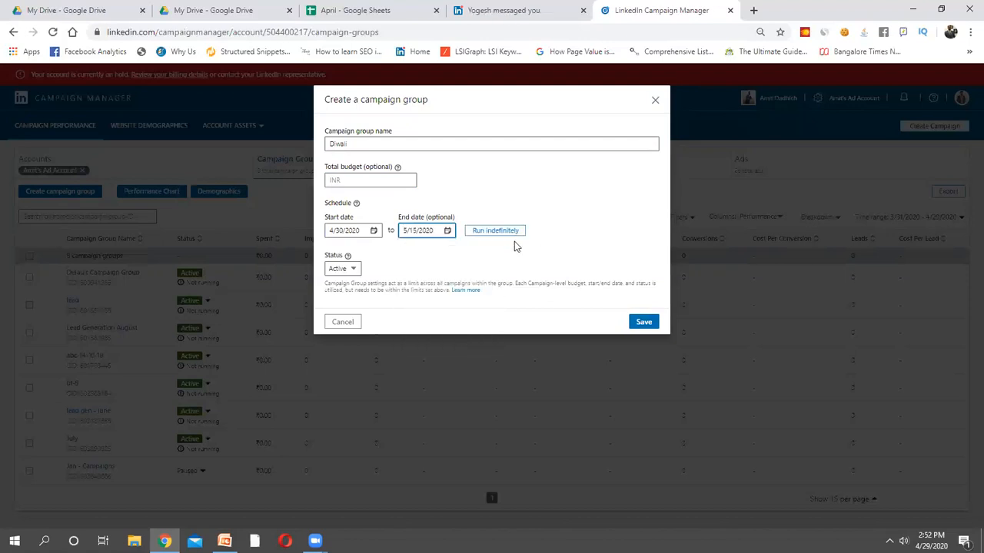
# Set the campaign group's status to Active, save the group, and check it in the campaign groups list
pyautogui.click(352, 271)
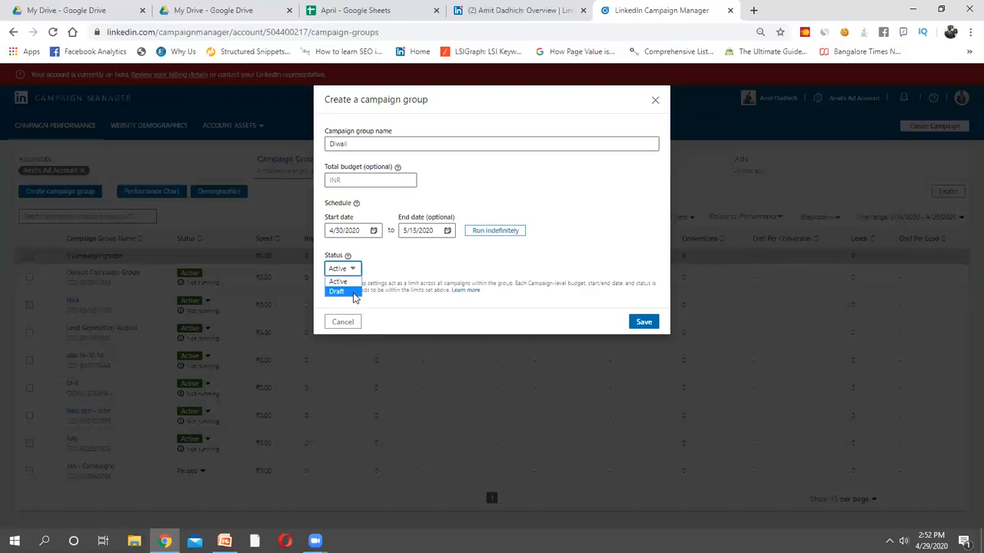
pyautogui.click(346, 282)
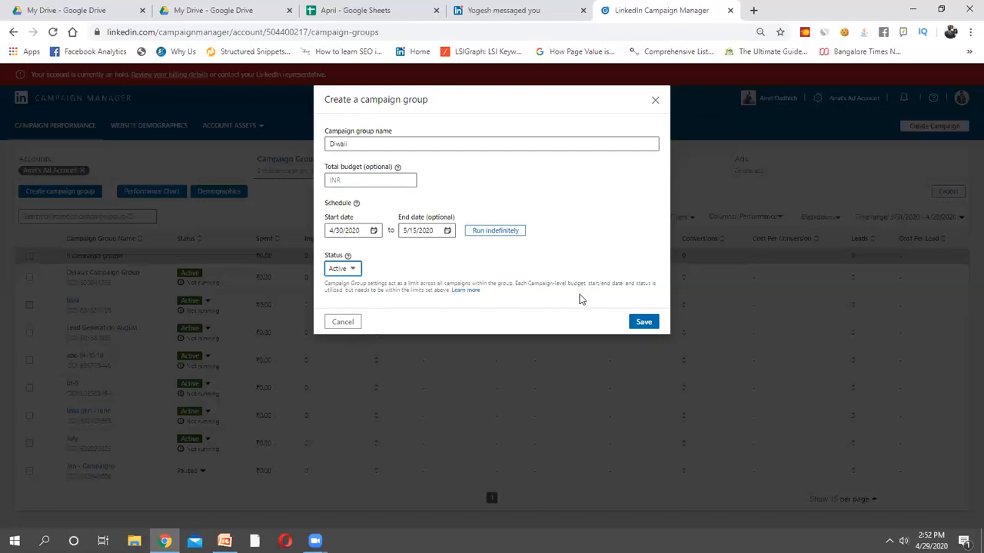
pyautogui.click(644, 323)
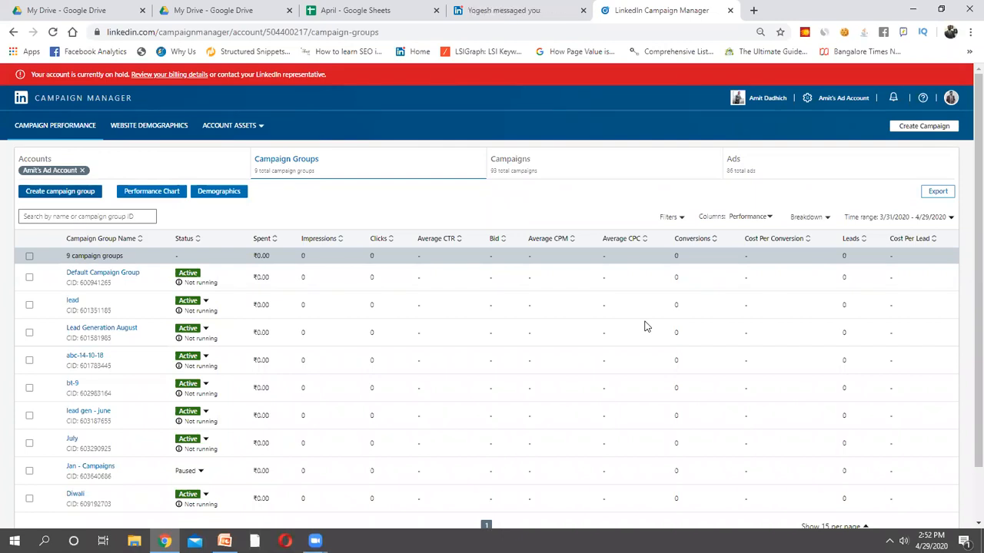
pyautogui.scroll(-2, 481, 362)
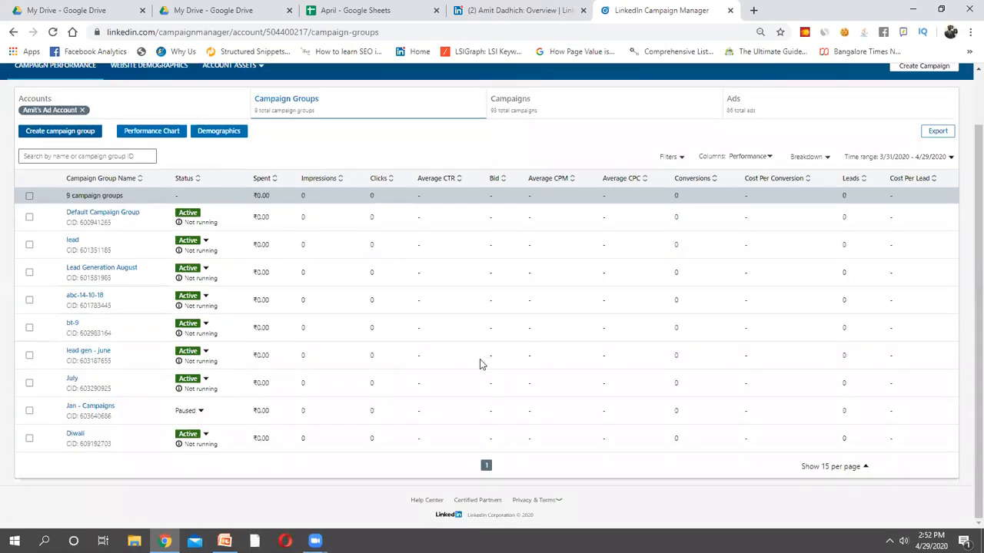
# Open the "Diwali" campaign group and start a new campaign inside it
pyautogui.click(76, 437)
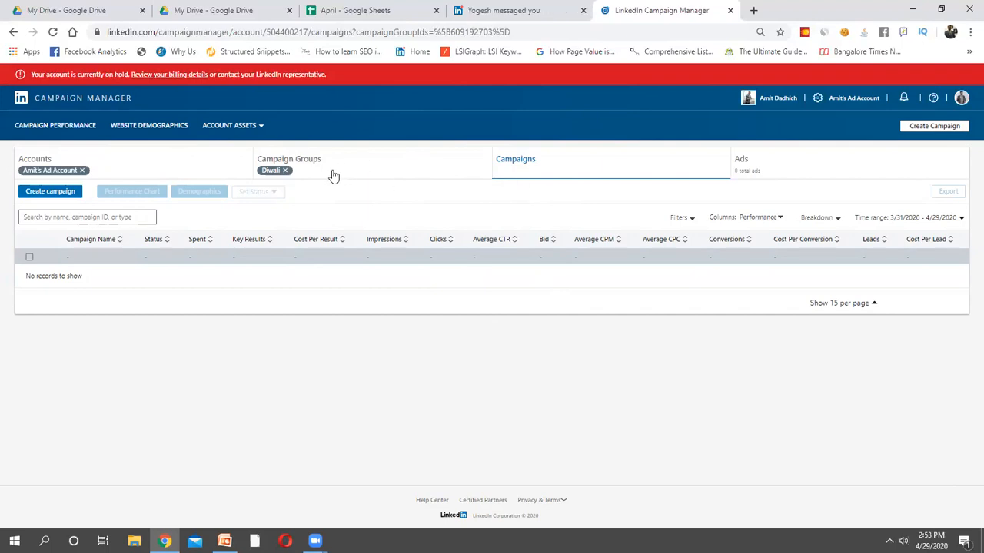
pyautogui.click(129, 216)
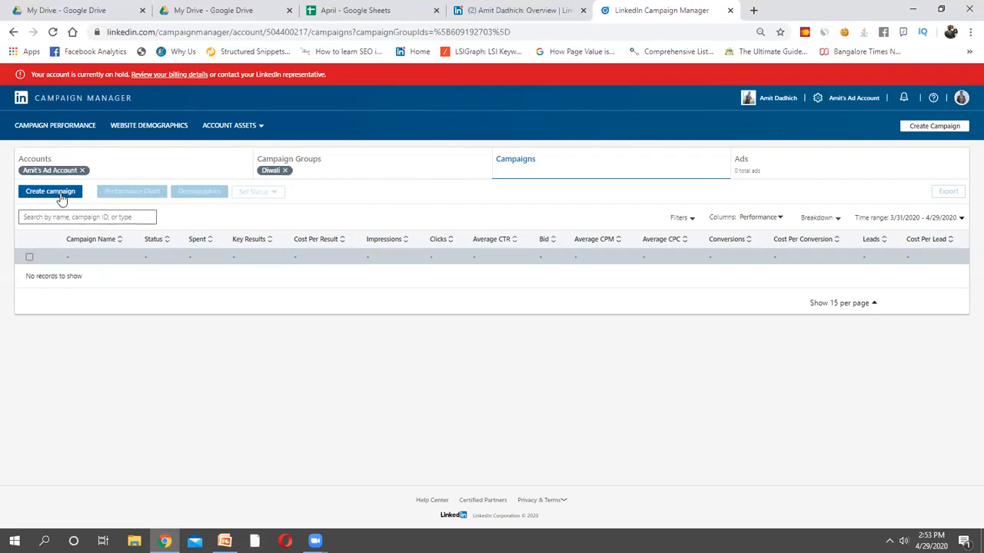
pyautogui.click(62, 196)
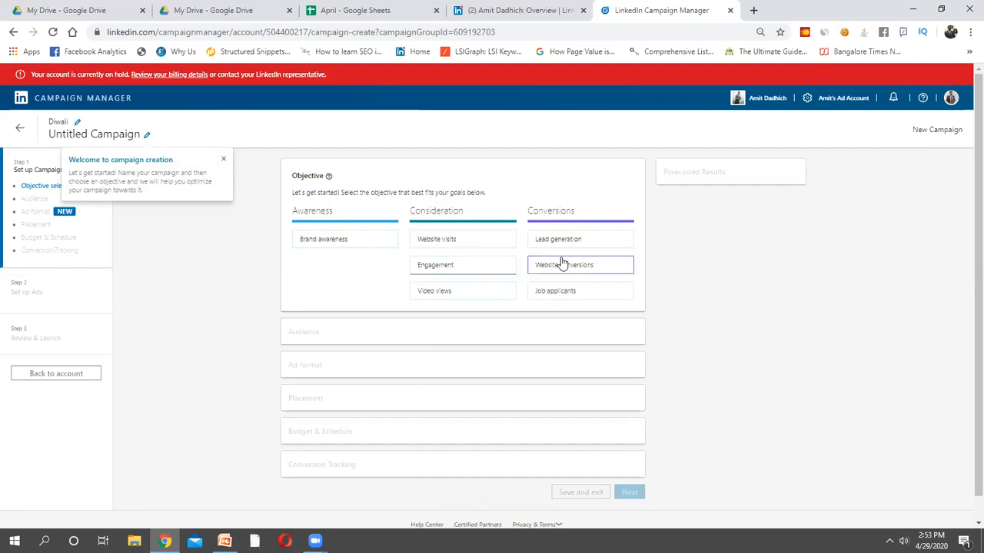
# Rename the untitled campaign as "Test 1"
pyautogui.click(145, 135)
pyautogui.click(129, 133)
pyautogui.click(142, 135)
pyautogui.click(142, 137)
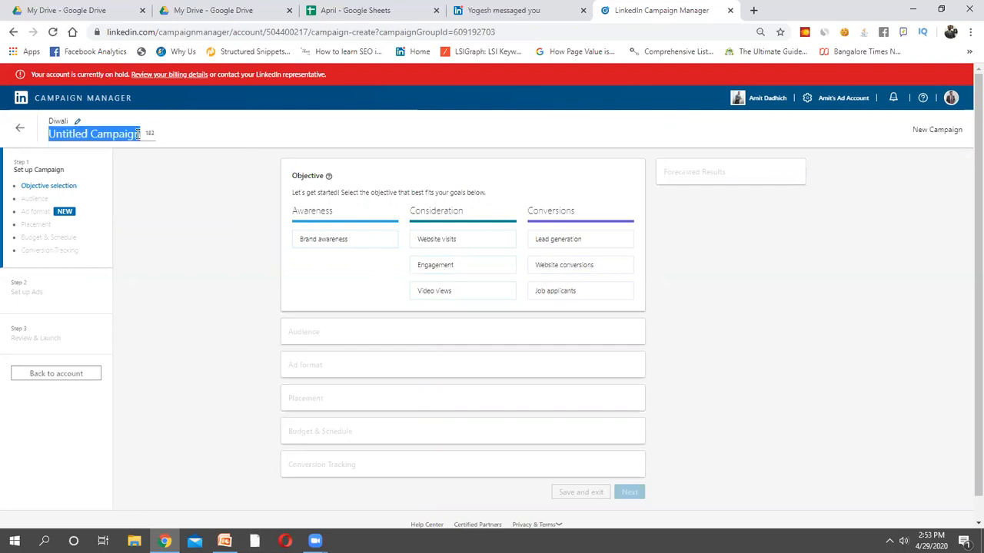
pyautogui.press('BackSpace')
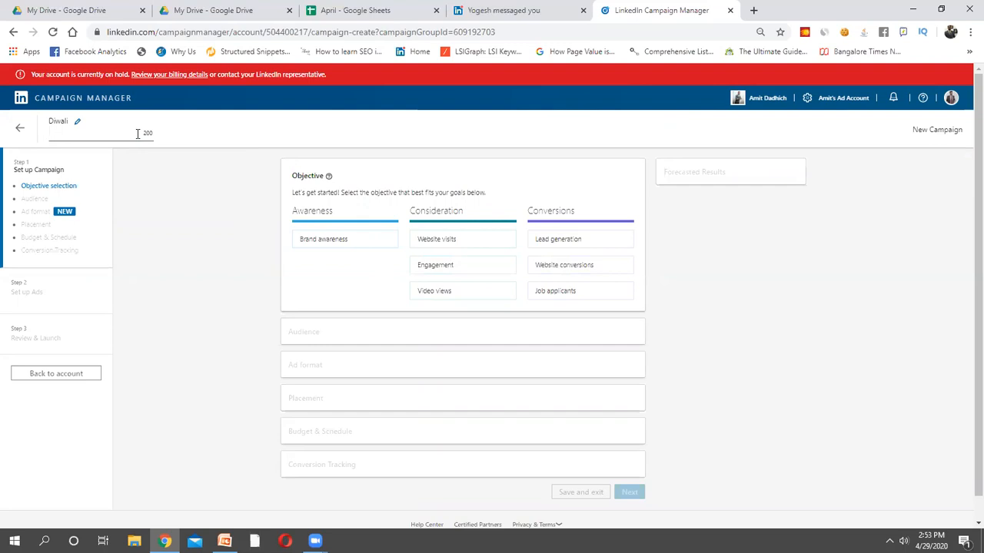
pyautogui.write('ABC')
pyautogui.press('BackSpace')
pyautogui.press('BackSpace')
pyautogui.press('BackSpace')
pyautogui.write('Tset')
pyautogui.press('BackSpace')
pyautogui.press('BackSpace')
pyautogui.write('e')
pyautogui.press('BackSpace')
pyautogui.press('BackSpace')
pyautogui.write('es')
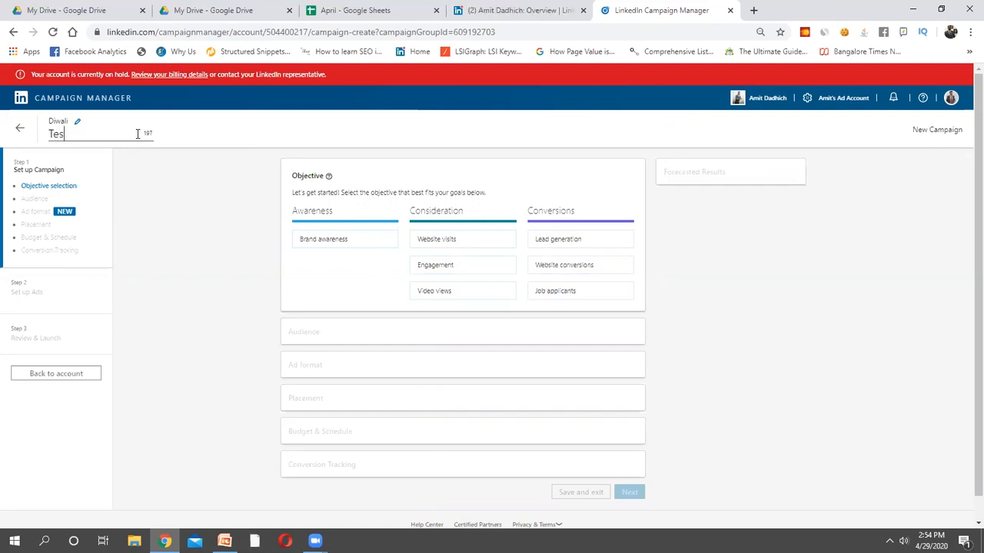
pyautogui.write('t 1')
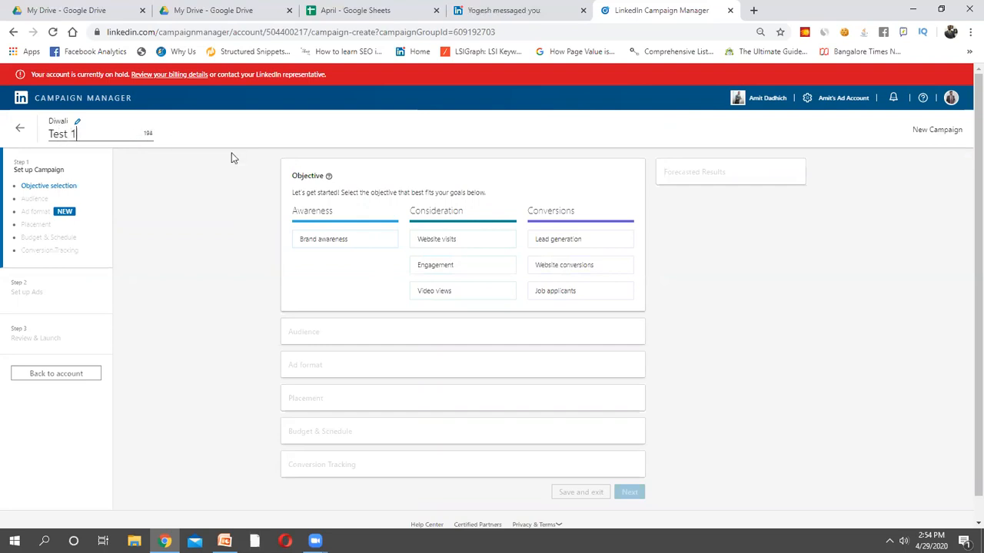
pyautogui.click(231, 157)
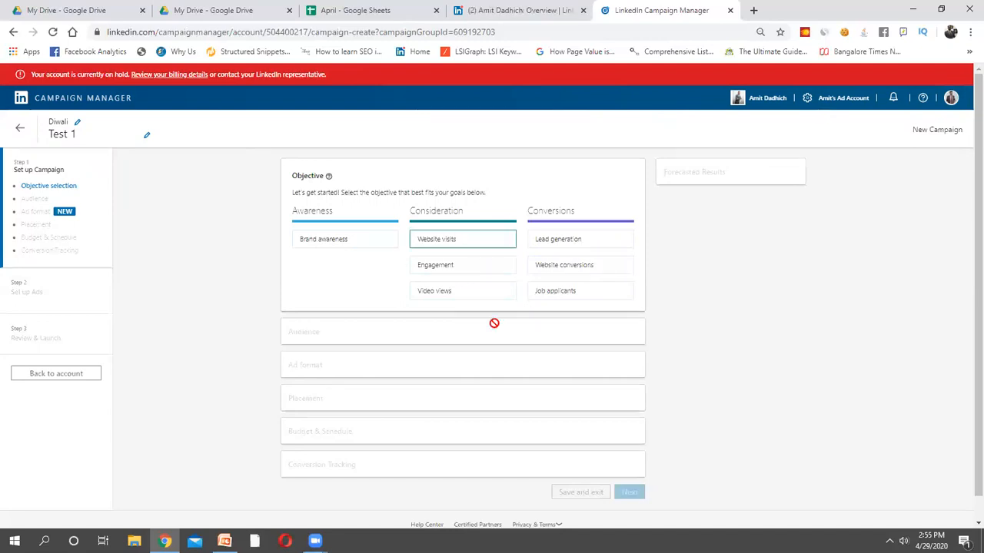
# Select Lead generation as the campaign objective and view the forecasted results for 1 day
pyautogui.click(558, 248)
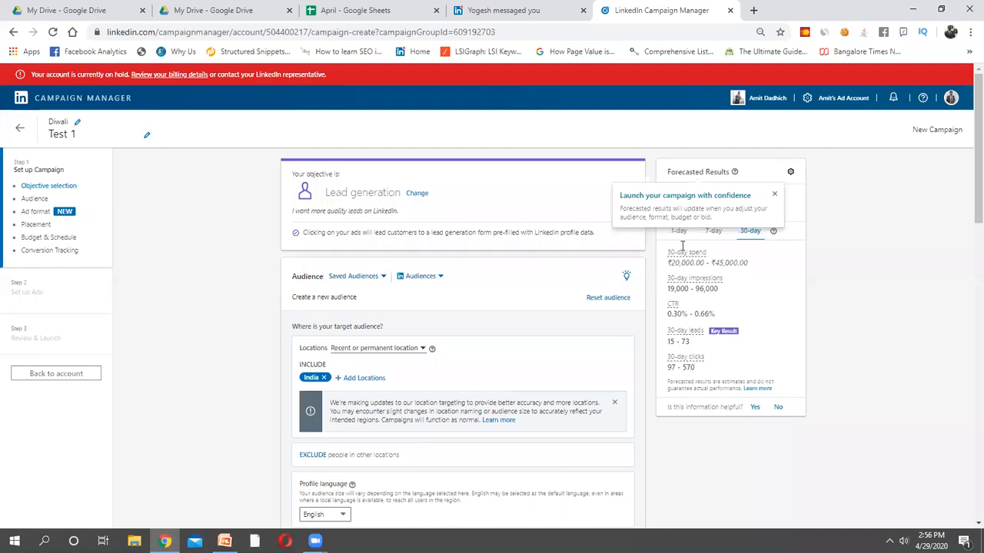
pyautogui.click(774, 196)
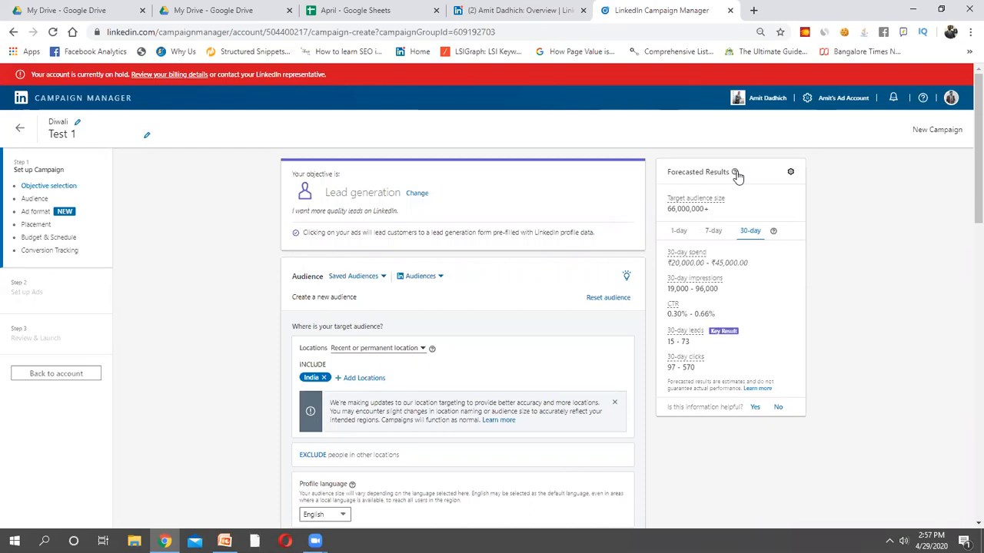
pyautogui.moveTo(736, 174)
pyautogui.moveTo(737, 261)
pyautogui.click(680, 238)
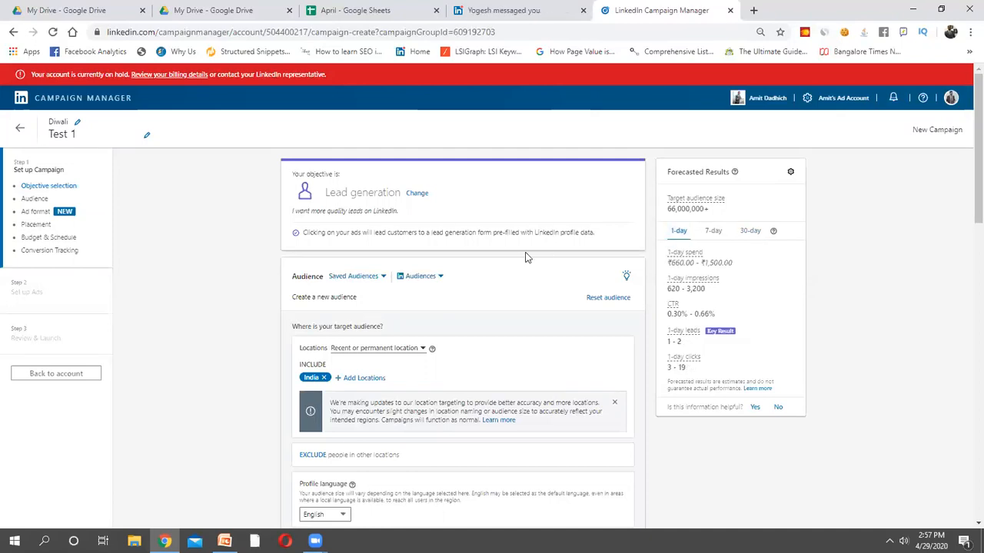
pyautogui.scroll(-1, 496, 326)
pyautogui.scroll(1, 496, 326)
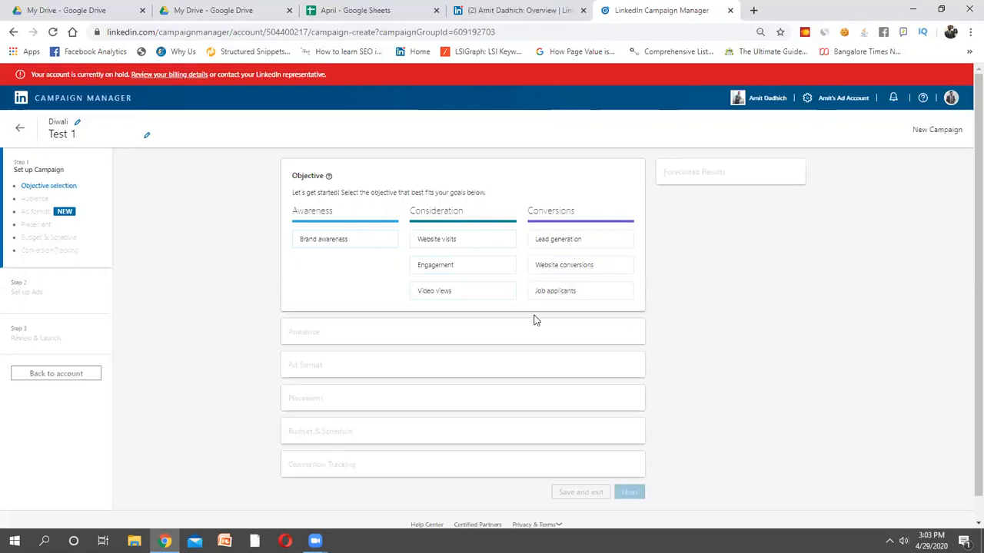
# Set the campaign's objective to Lead generation and its ad format to Message ad
pyautogui.click(559, 253)
pyautogui.scroll(-10, 500, 323)
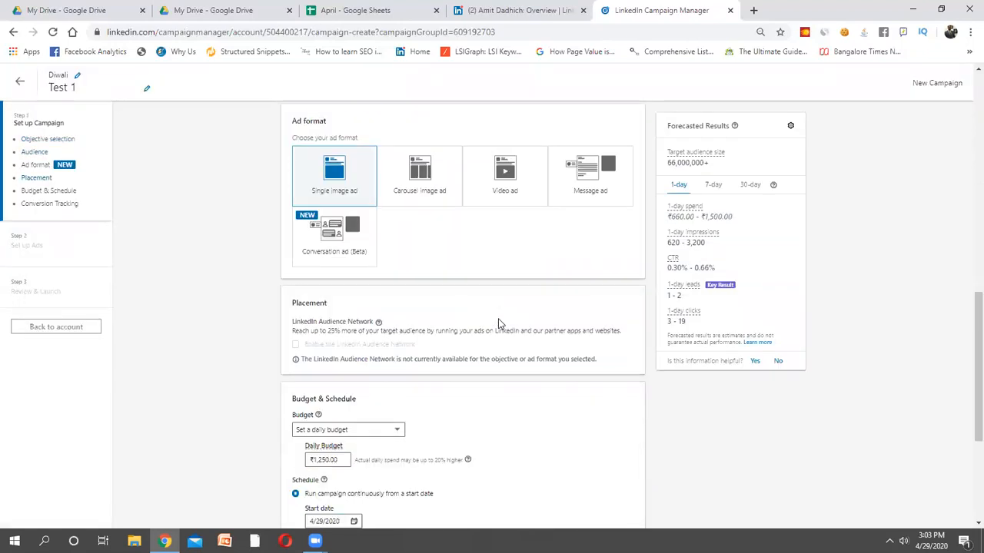
pyautogui.scroll(2, 498, 322)
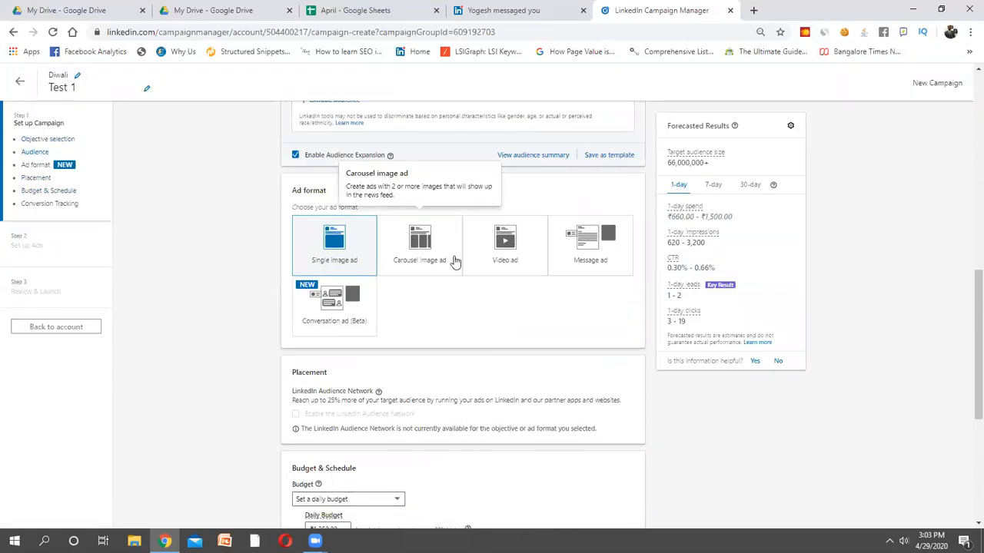
pyautogui.click(594, 255)
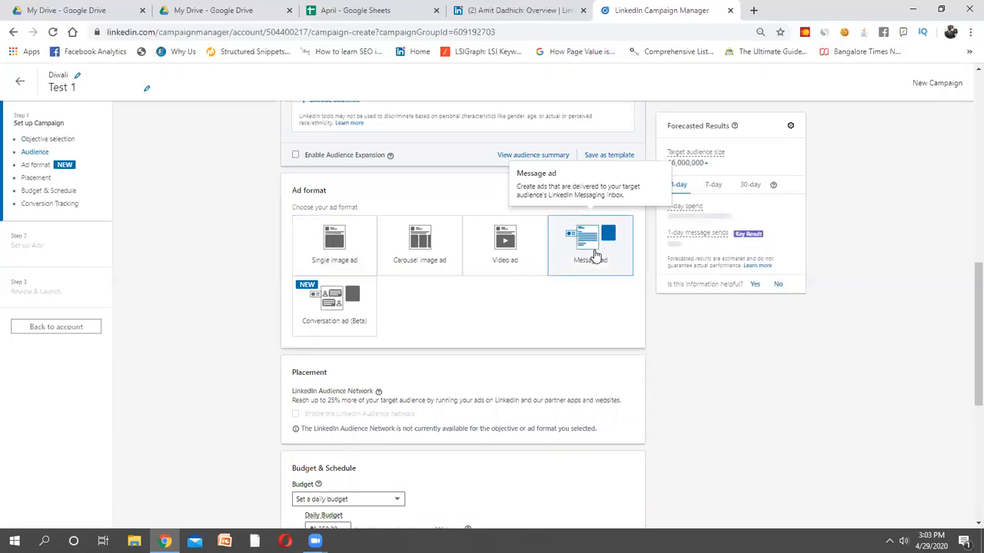
# Review the audience, placement, budget and schedule settings without changing them, and save the campaign to continue to the ad setup
pyautogui.scroll(2, 543, 279)
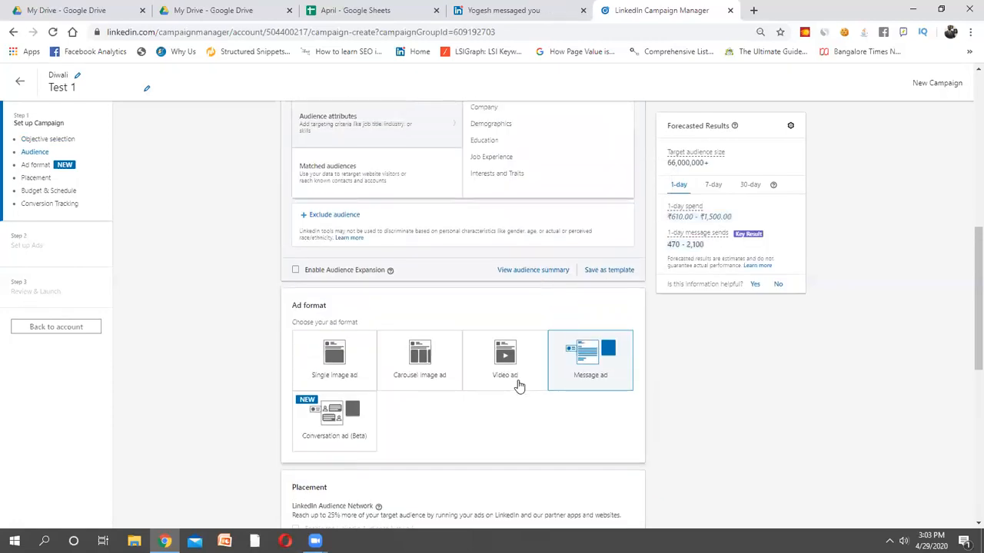
pyautogui.scroll(-1, 514, 405)
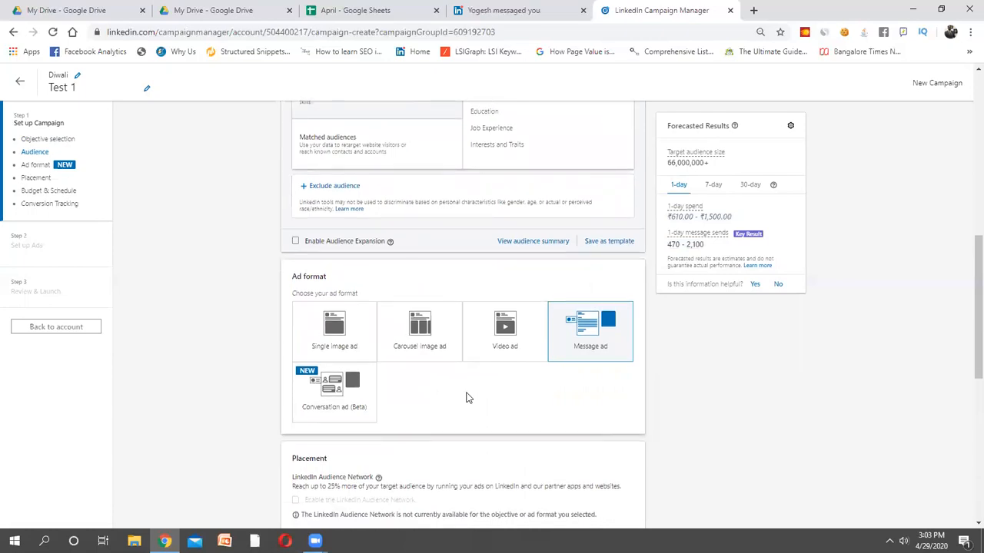
pyautogui.scroll(10, 468, 397)
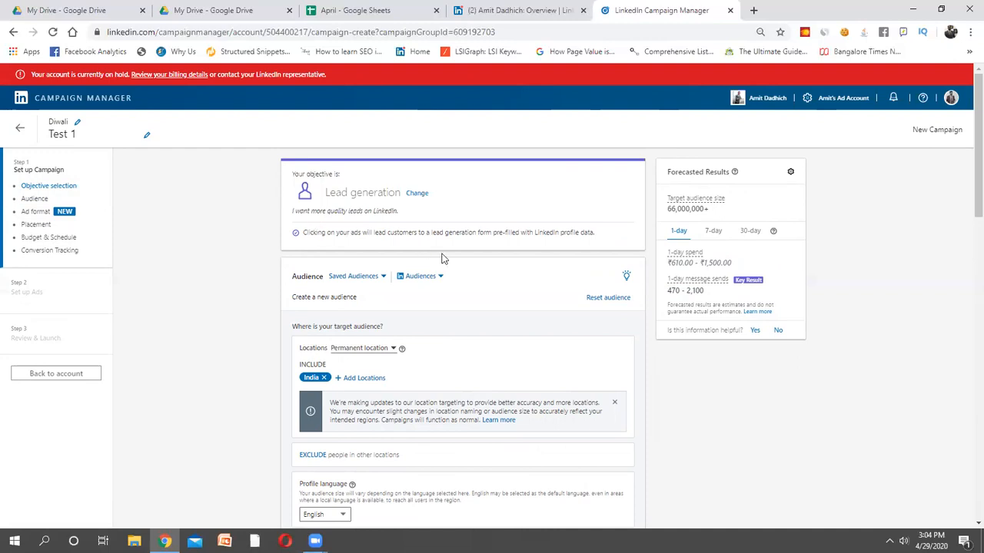
pyautogui.scroll(-5, 433, 292)
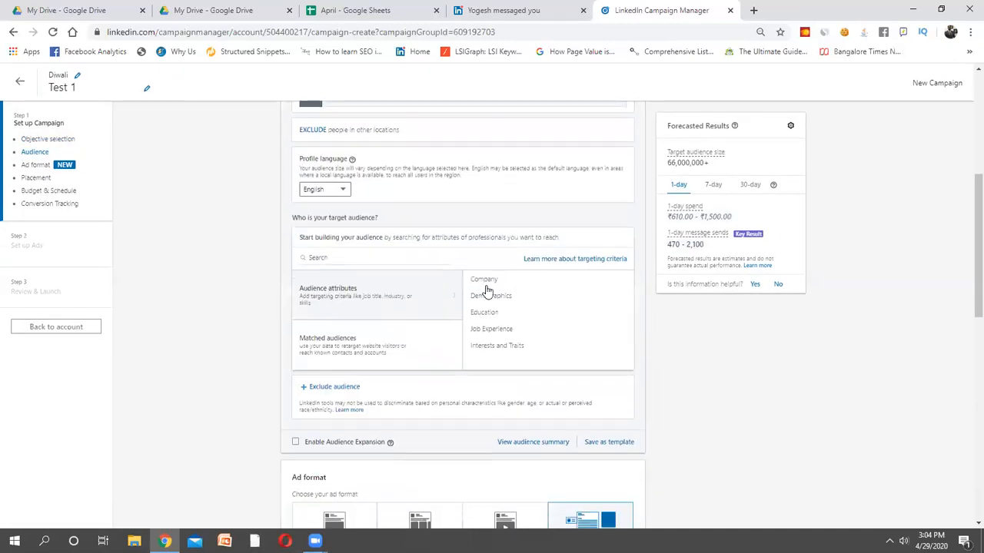
pyautogui.scroll(-1, 612, 377)
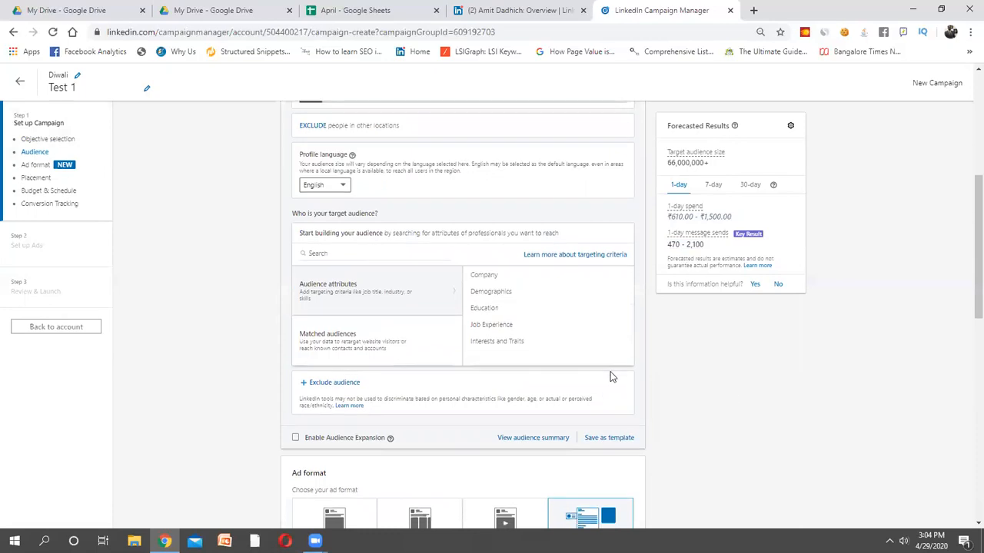
pyautogui.scroll(-6, 612, 377)
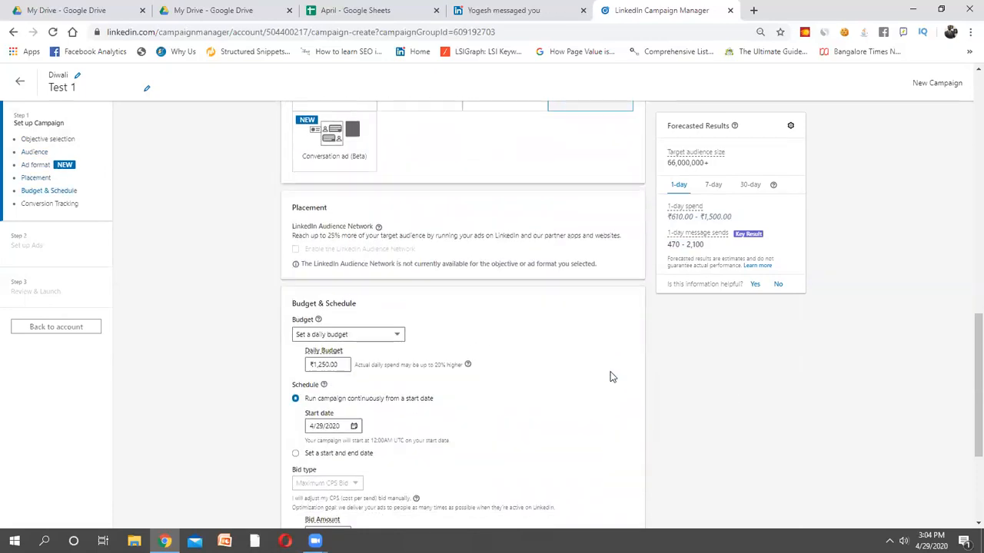
pyautogui.scroll(-3, 612, 377)
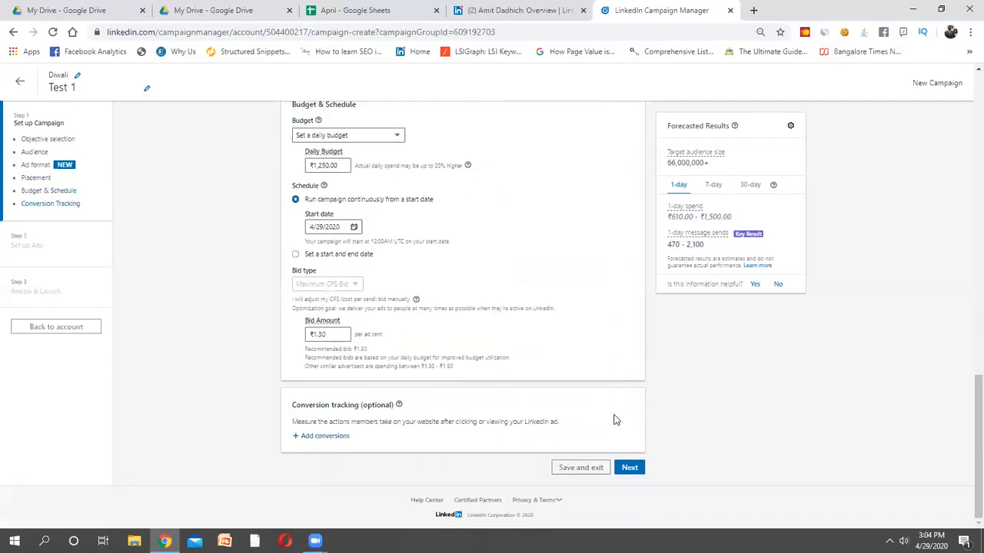
pyautogui.click(629, 467)
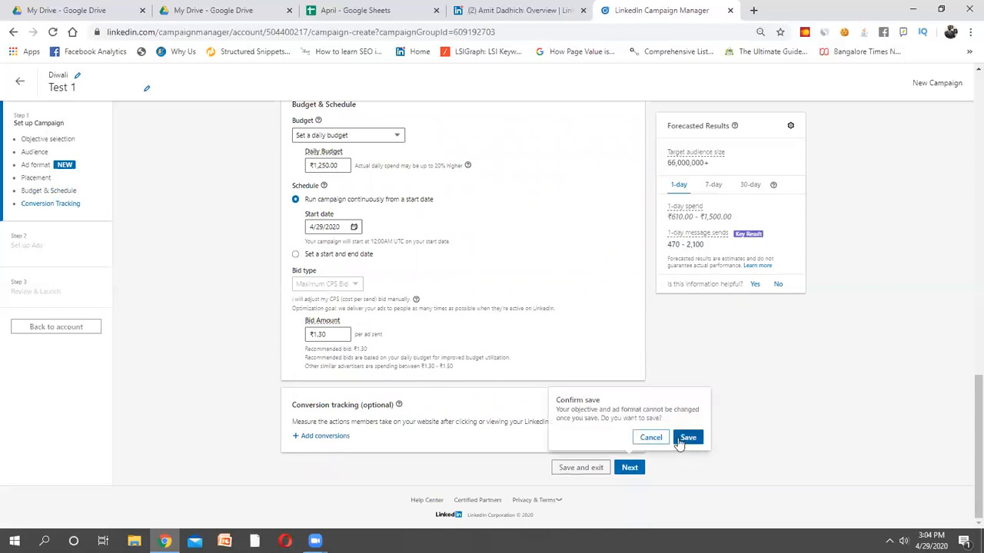
pyautogui.click(679, 440)
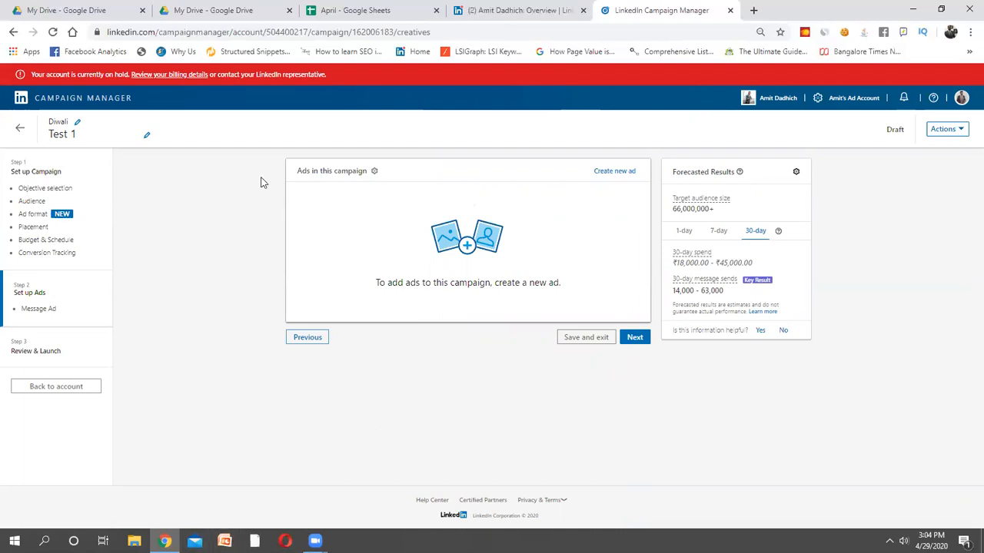
# Return to the Diwali group's campaigns list and start another campaign with the Lead generation objective
pyautogui.click(20, 128)
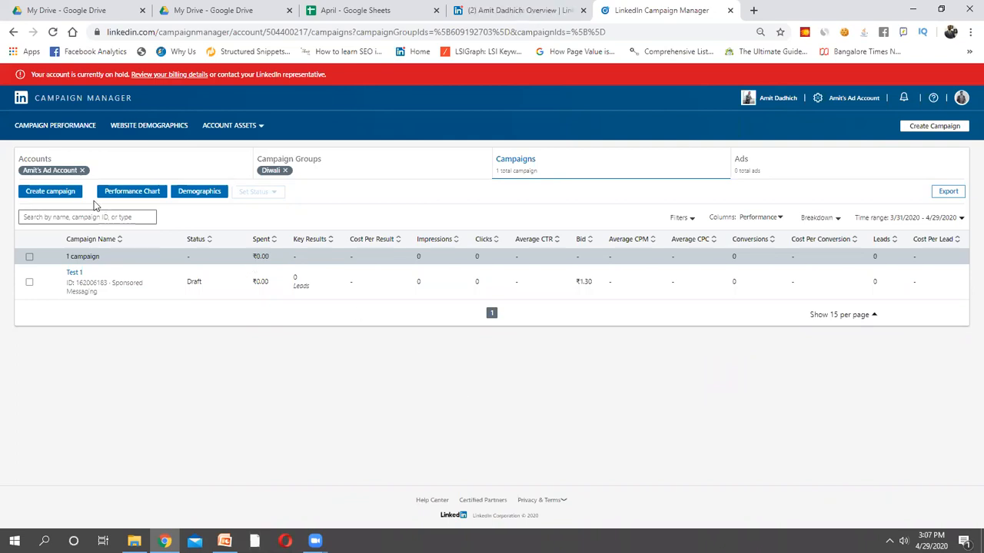
pyautogui.click(69, 194)
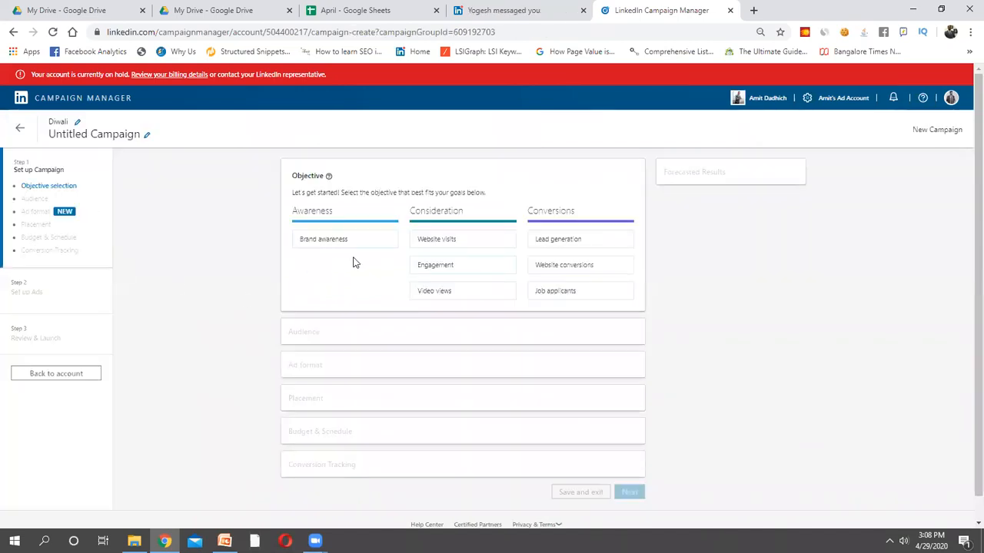
pyautogui.click(558, 240)
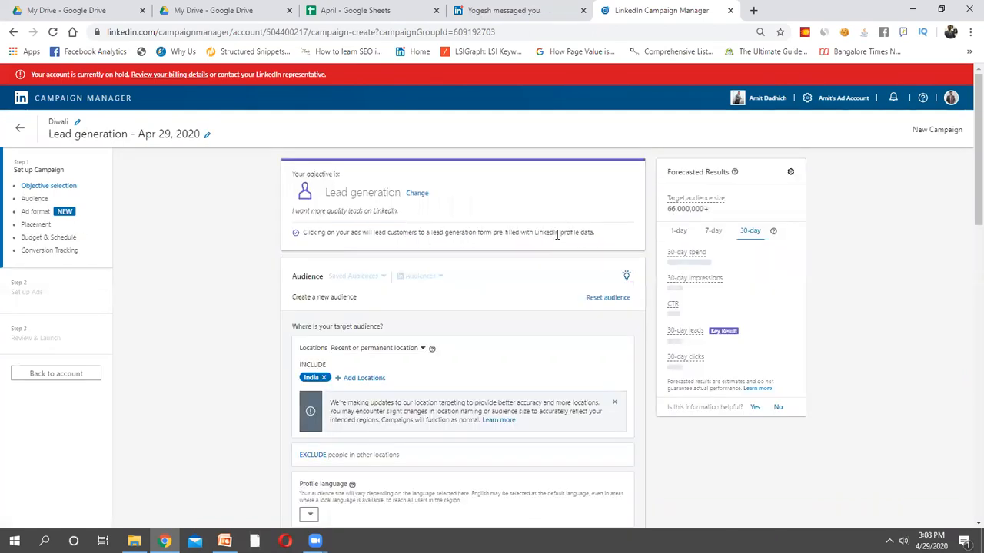
# Browse the list of LinkedIn's predefined audiences for the campaign and close it without choosing one
pyautogui.scroll(-1, 475, 303)
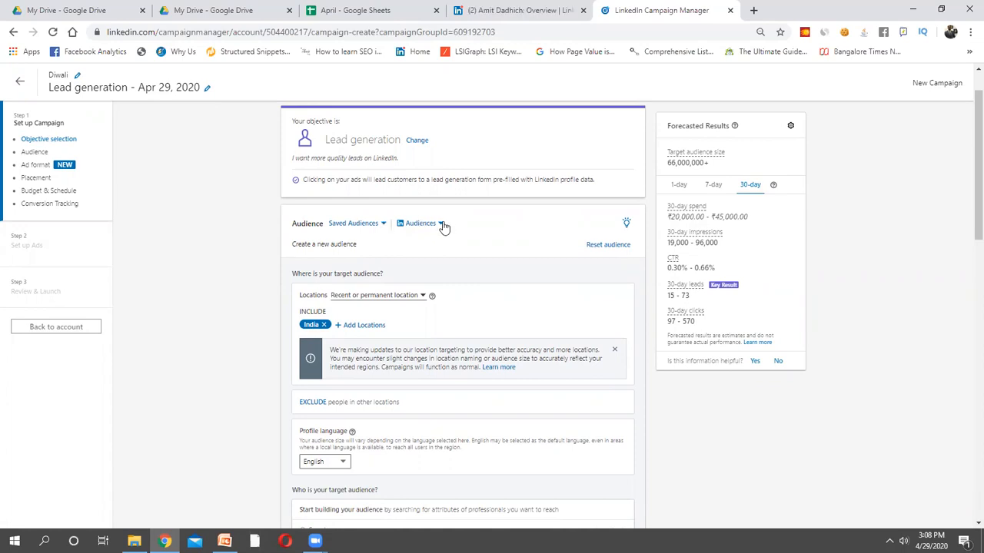
pyautogui.click(442, 225)
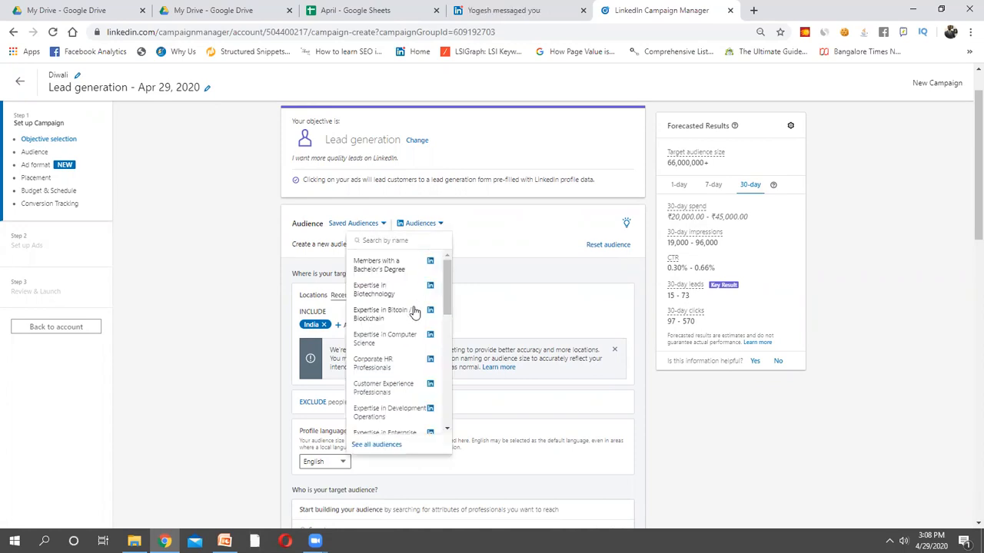
pyautogui.scroll(-2, 413, 352)
pyautogui.scroll(2, 411, 347)
pyautogui.scroll(-5, 412, 349)
pyautogui.scroll(5, 415, 351)
pyautogui.scroll(-5, 415, 351)
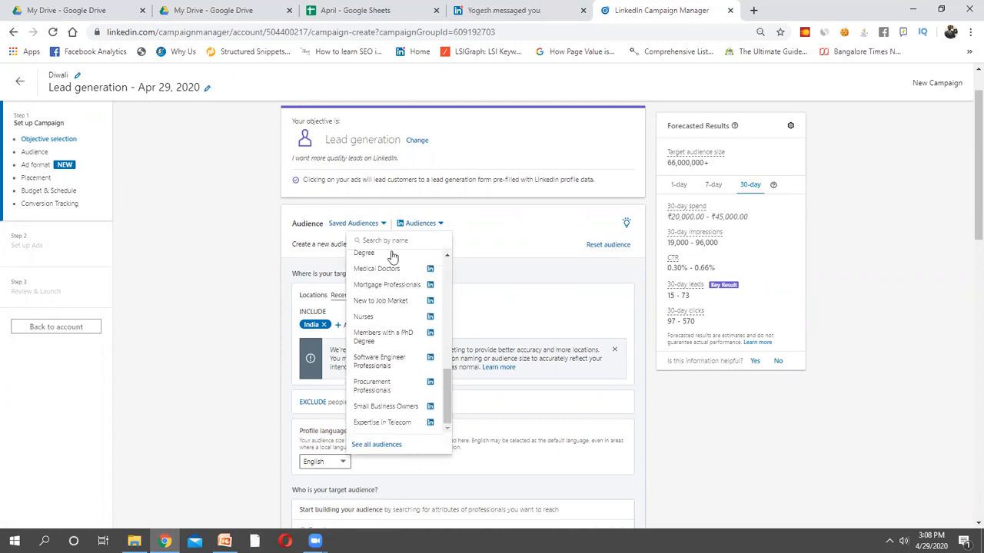
pyautogui.click(496, 271)
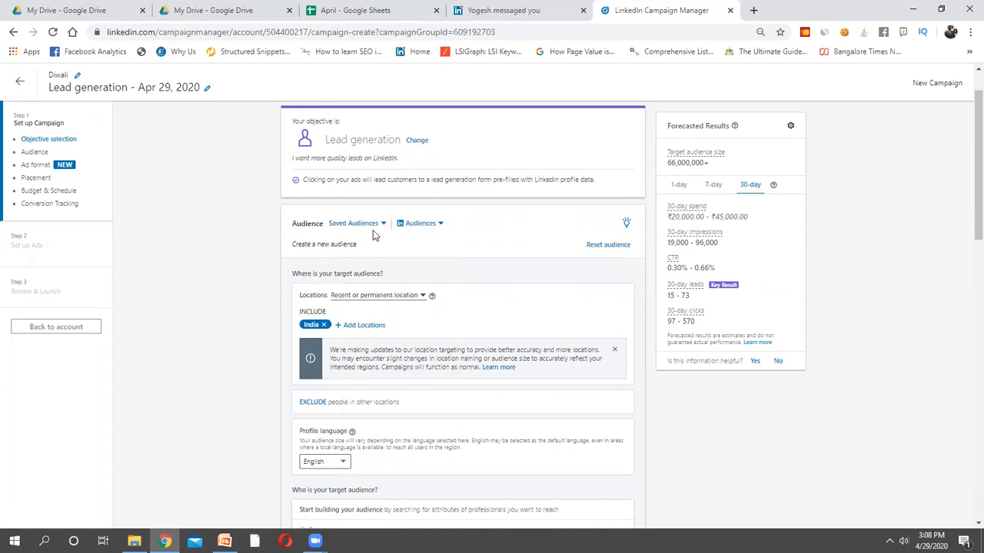
# Replace India with Bengaluru, Karnataka as the audience's included location, using a search for Bangalore
pyautogui.scroll(-1, 390, 287)
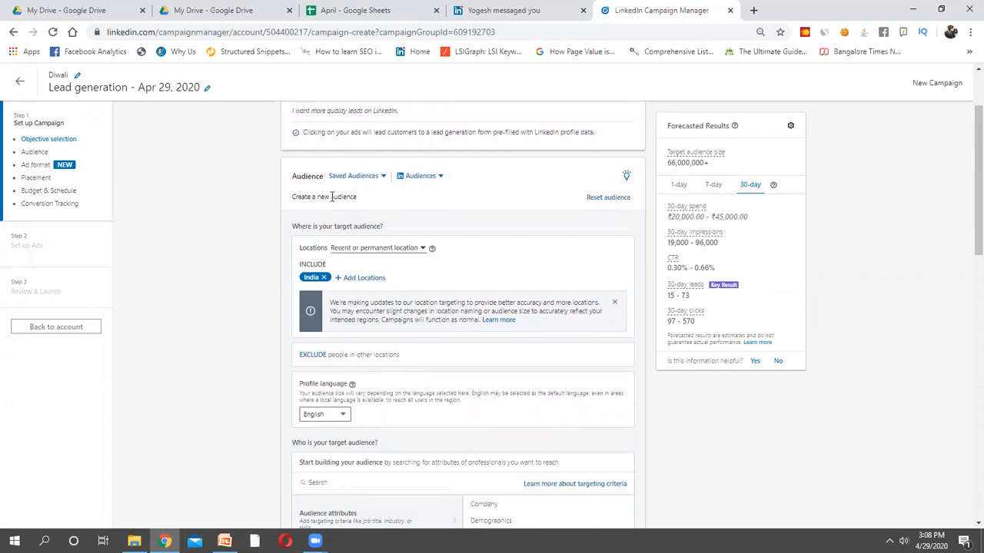
pyautogui.scroll(-2, 335, 202)
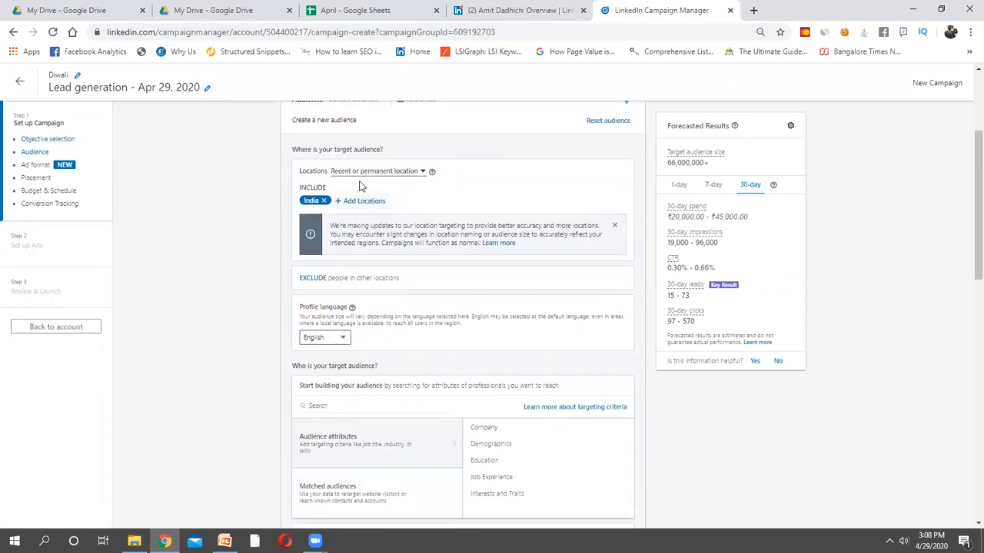
pyautogui.click(323, 201)
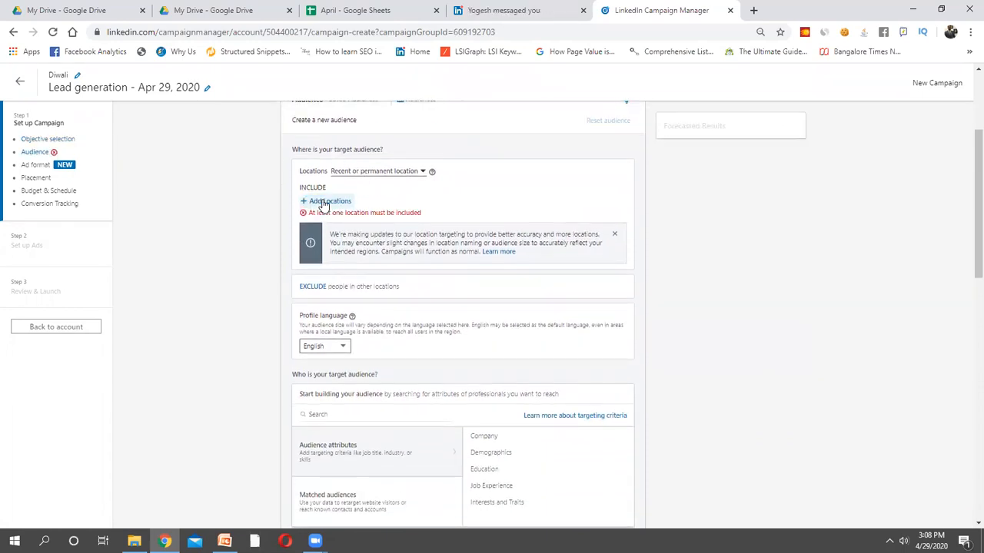
pyautogui.click(332, 202)
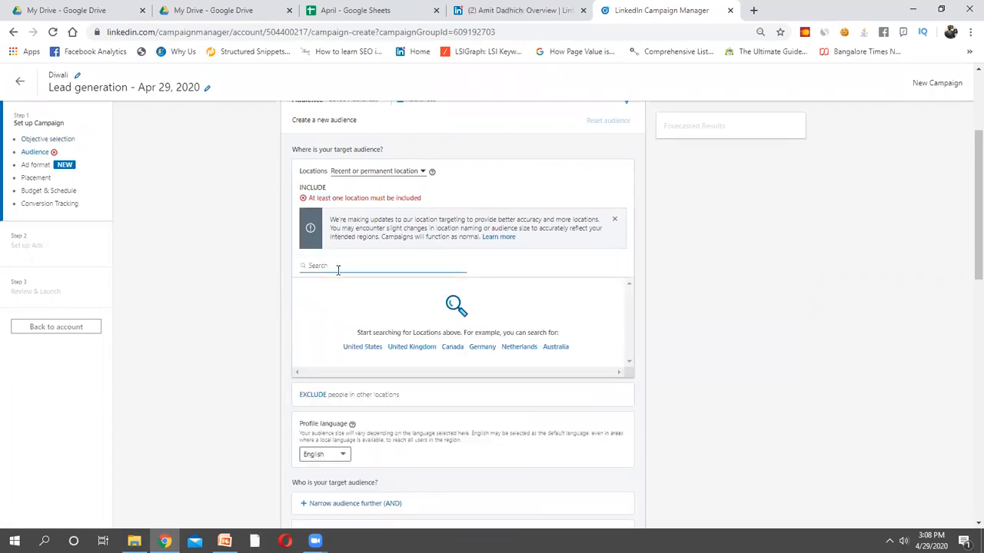
pyautogui.write('Ba')
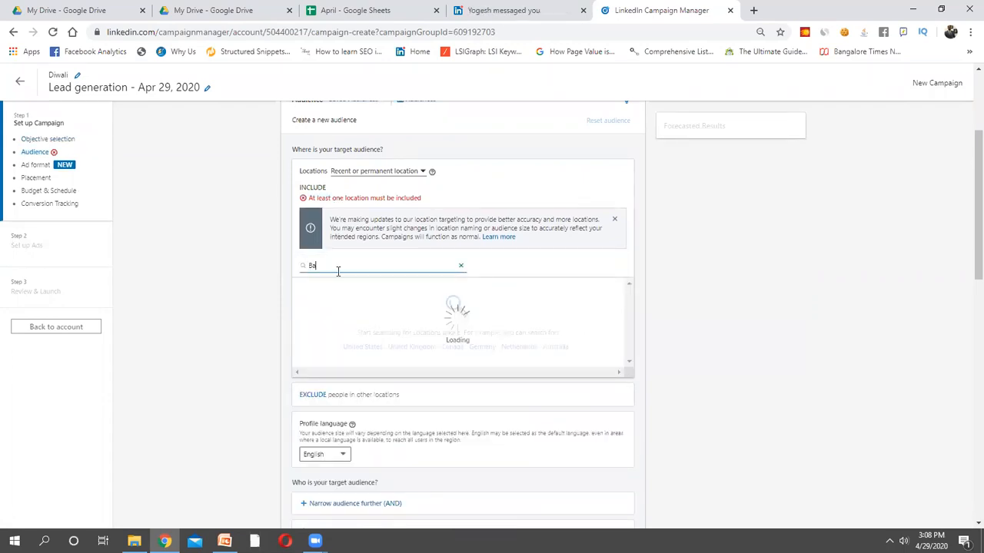
pyautogui.write('ngalore')
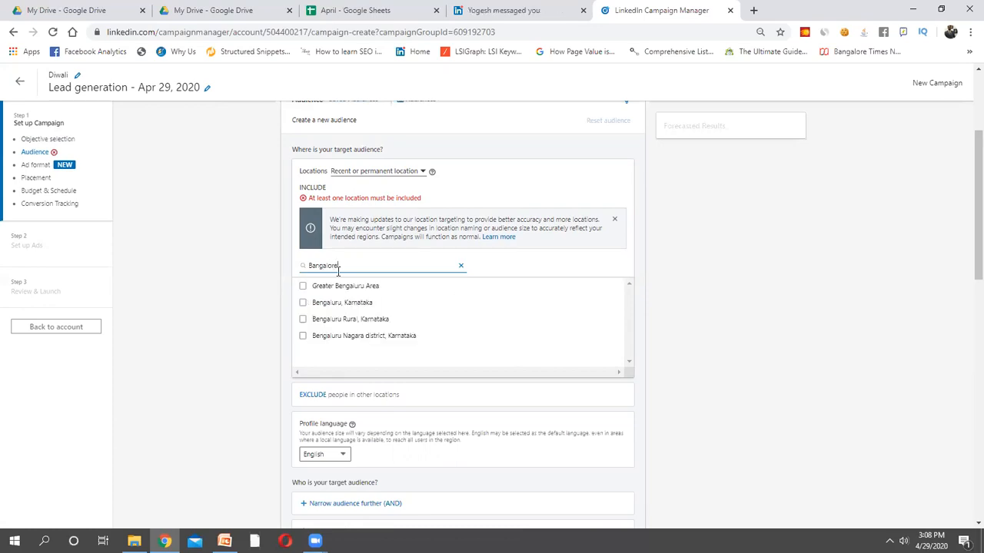
pyautogui.click(344, 304)
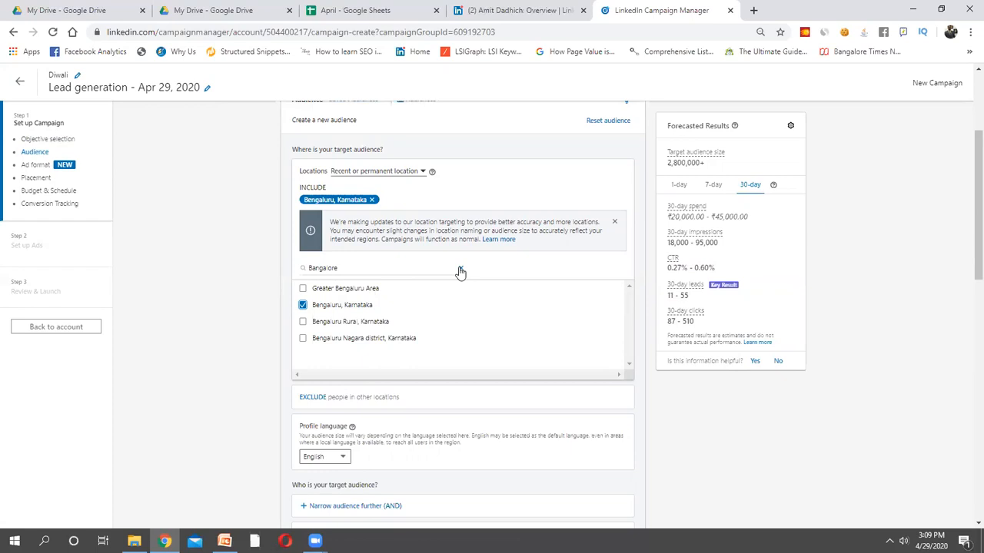
pyautogui.click(460, 271)
pyautogui.scroll(-2, 390, 308)
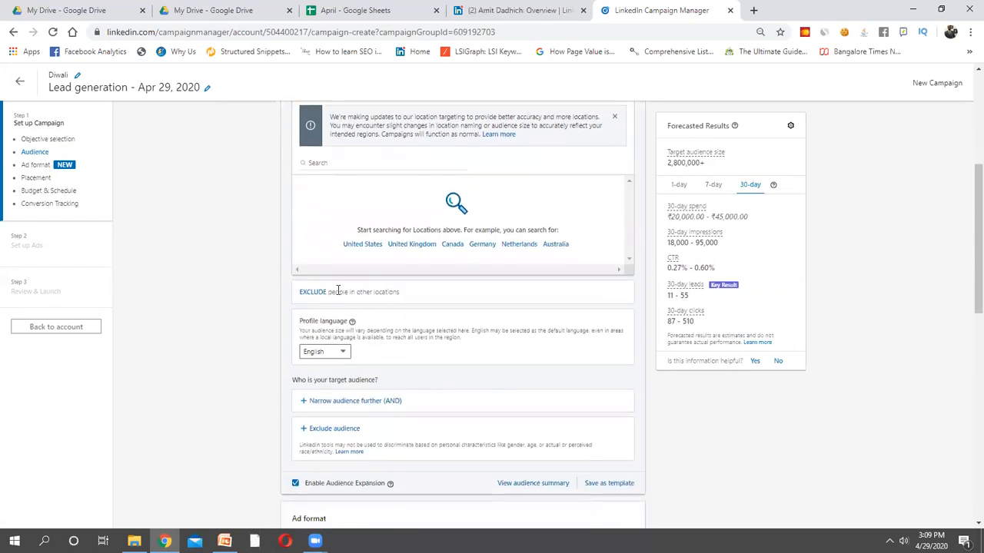
# Open the location exclusion search and view the profile language options without changing the selection
pyautogui.click(317, 294)
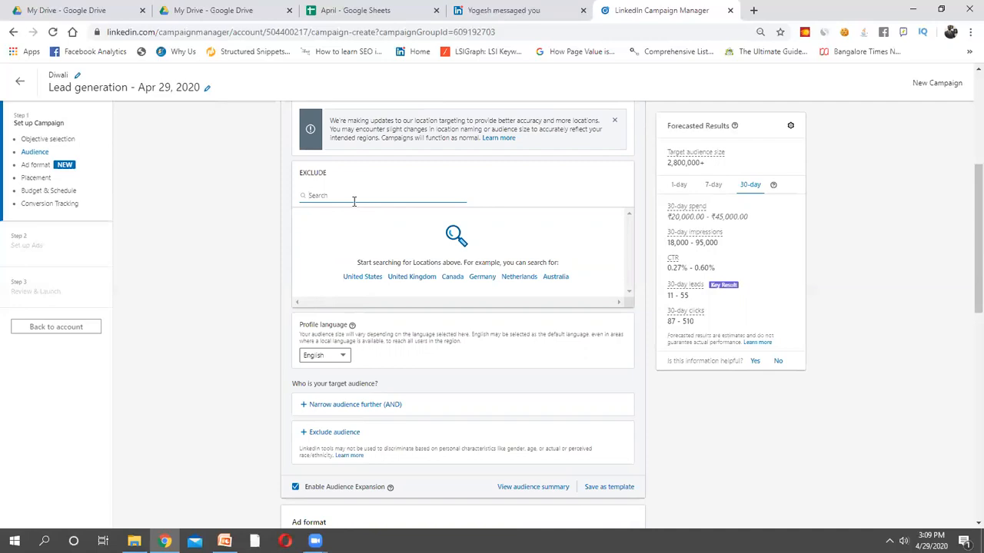
pyautogui.scroll(-3, 377, 251)
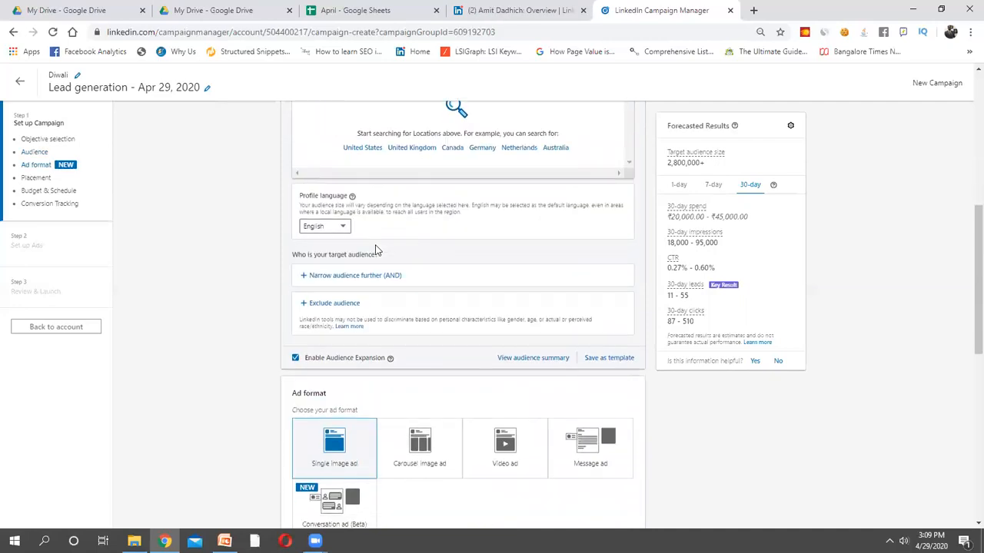
pyautogui.click(344, 228)
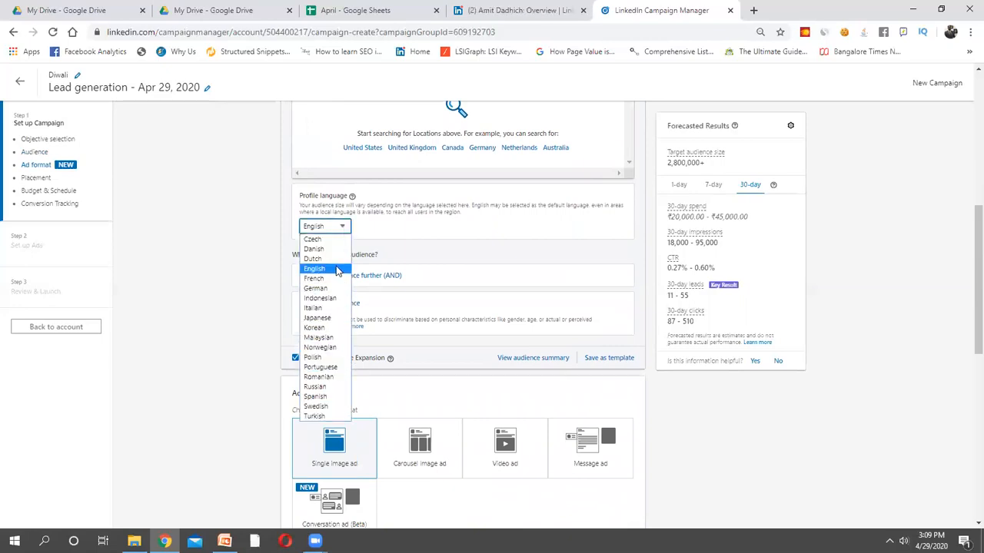
pyautogui.click(422, 221)
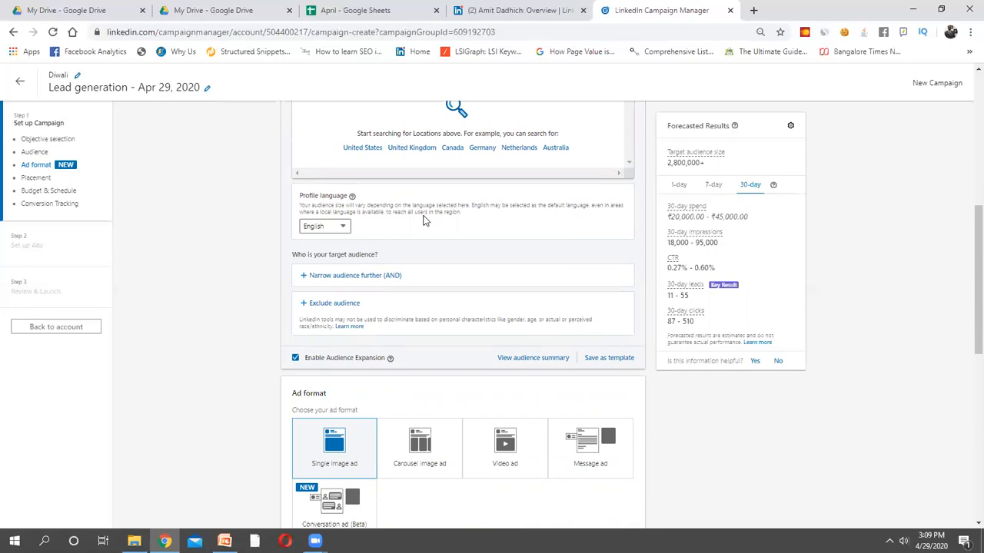
# Open the attributes for narrowing the target audience and look through the Company criteria
pyautogui.scroll(-1, 411, 250)
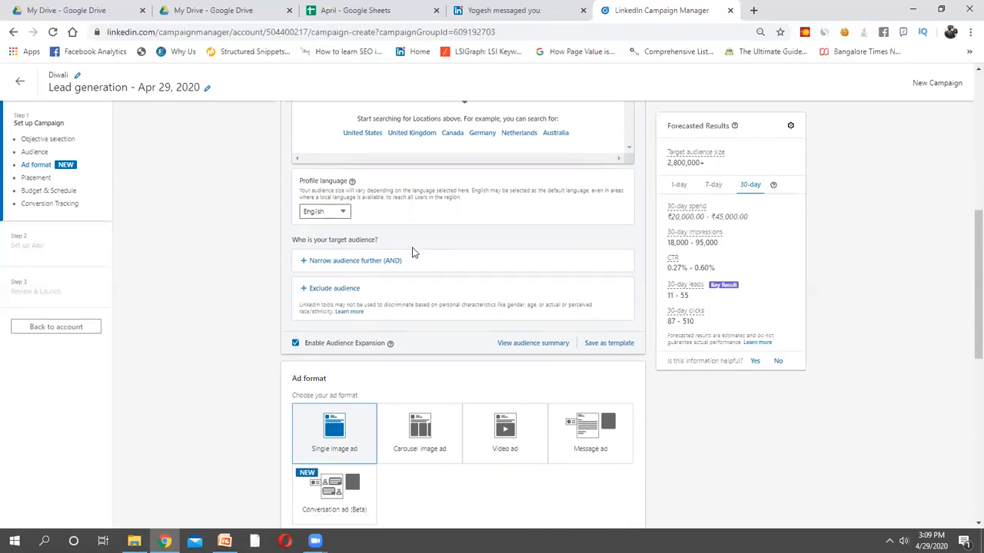
pyautogui.click(356, 248)
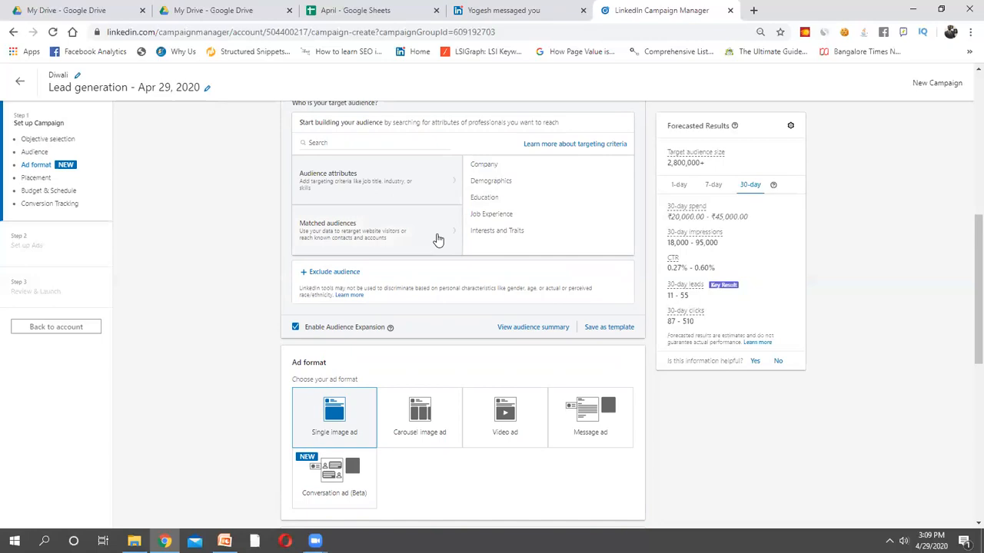
pyautogui.click(492, 166)
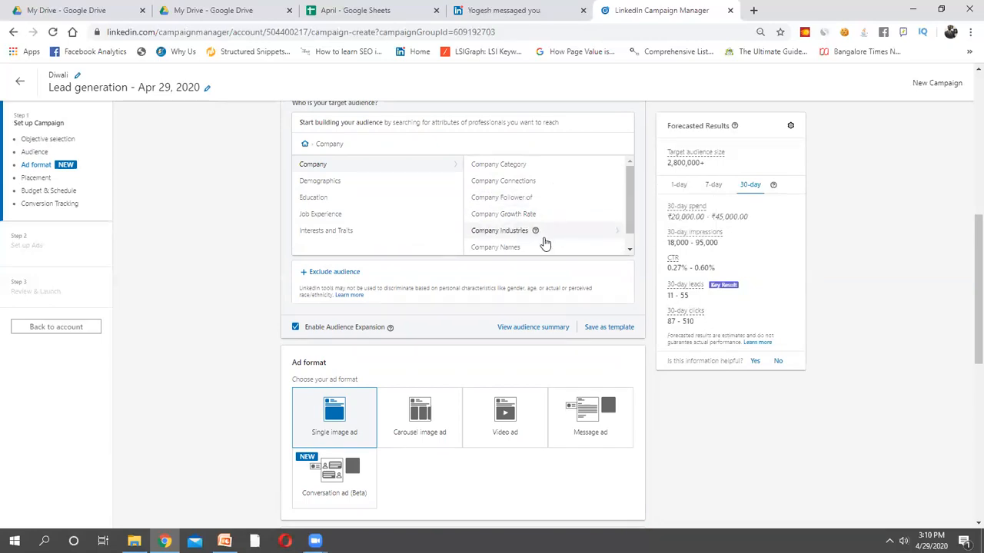
pyautogui.scroll(-1, 546, 245)
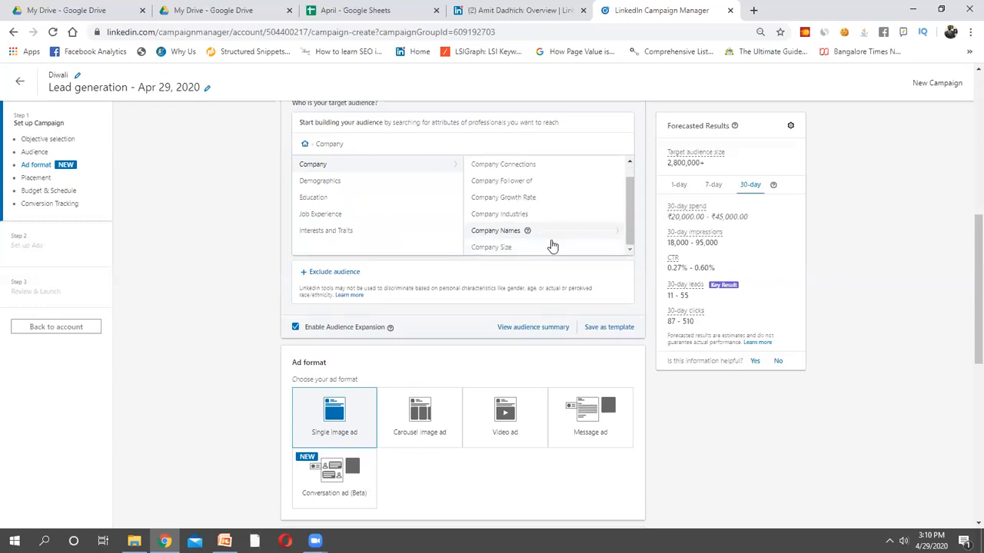
pyautogui.scroll(1, 565, 205)
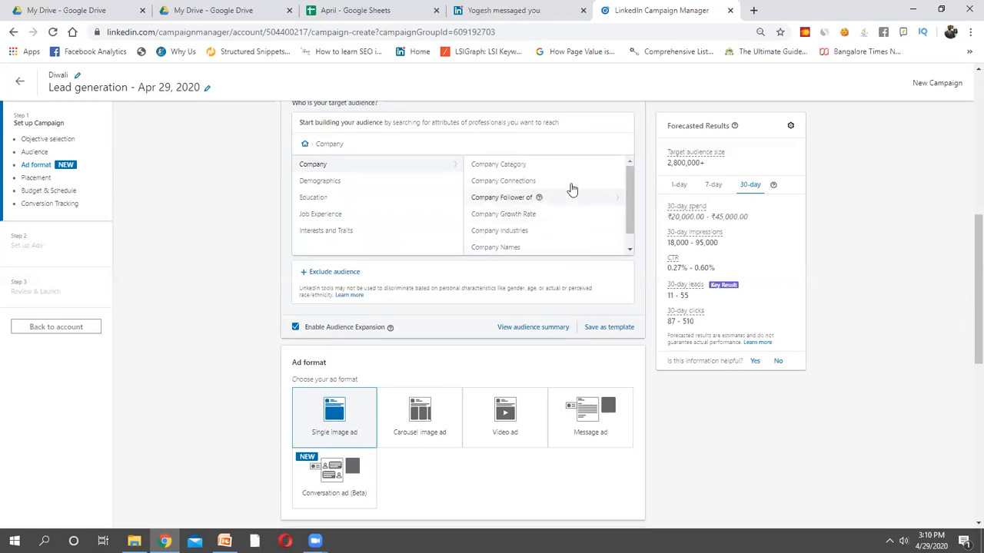
# Certify the non-discrimination statement for Member Age and include the age ranges 25 to 34 and 35 to 54
pyautogui.click(425, 185)
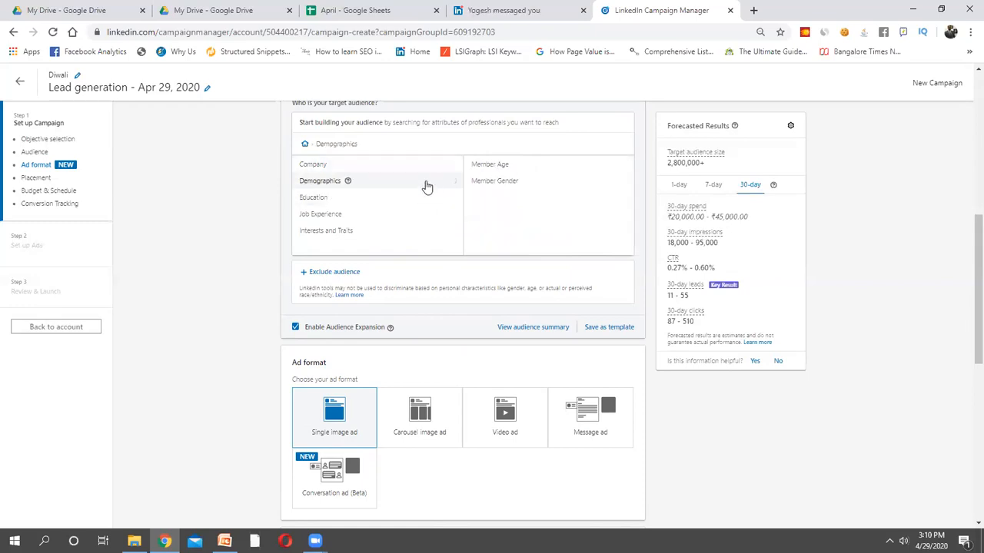
pyautogui.click(500, 165)
pyautogui.click(303, 169)
pyautogui.click(303, 210)
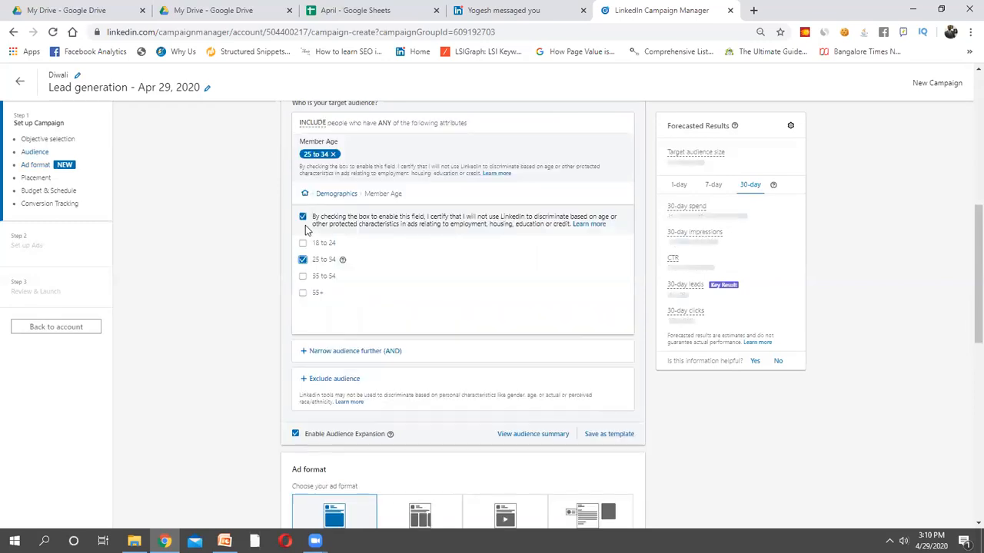
pyautogui.click(303, 276)
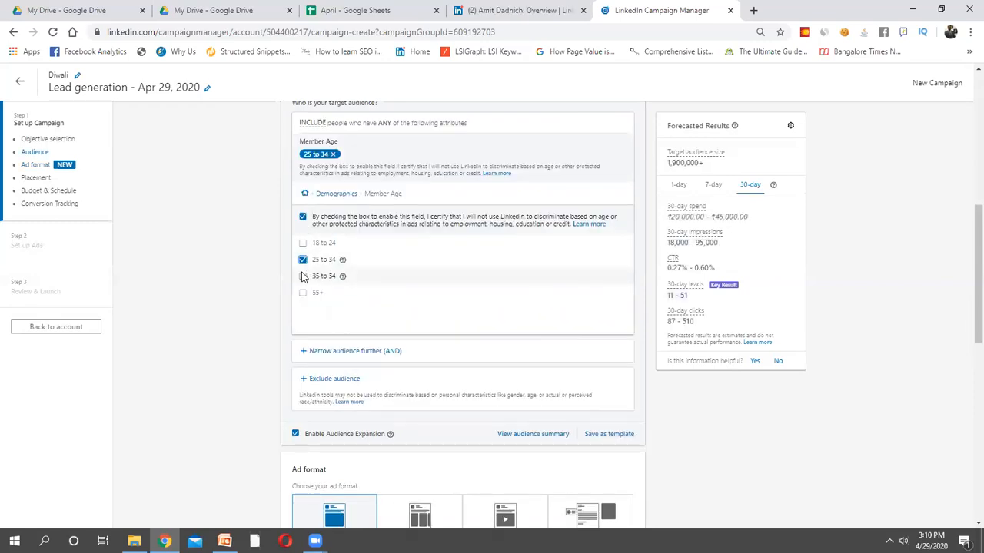
pyautogui.click(303, 218)
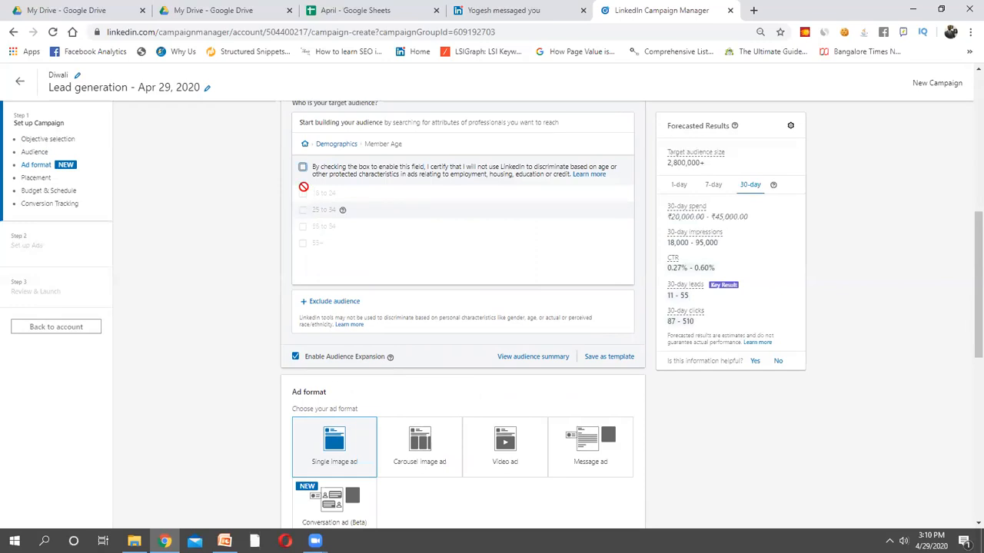
pyautogui.click(303, 167)
pyautogui.click(303, 210)
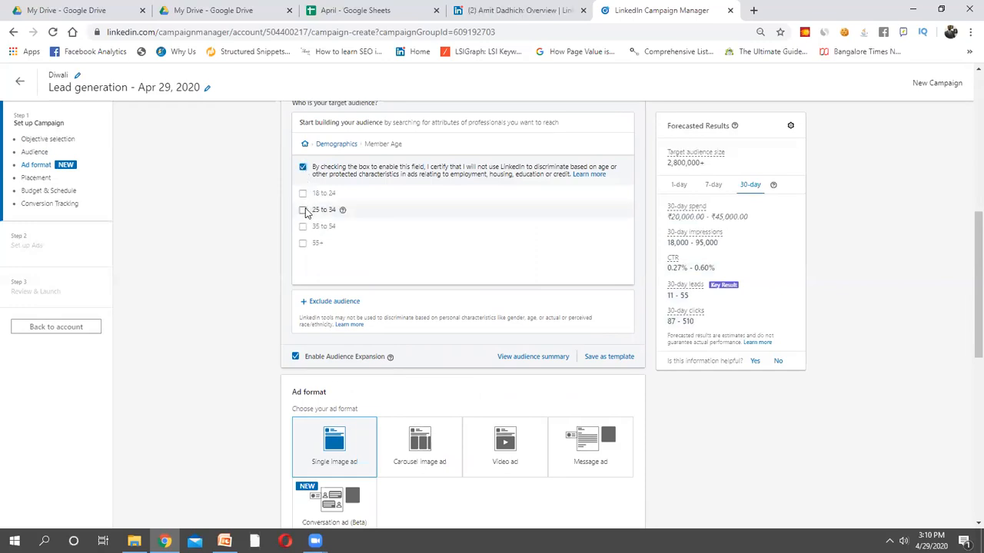
pyautogui.click(303, 276)
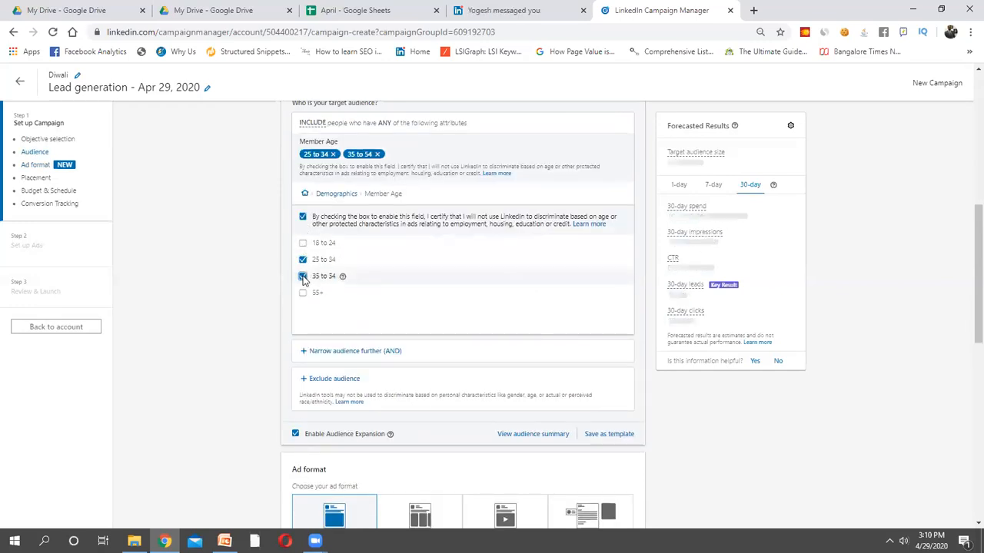
# Search the Degrees criteria under Education for "master" and clear the search without selecting a degree
pyautogui.click(343, 194)
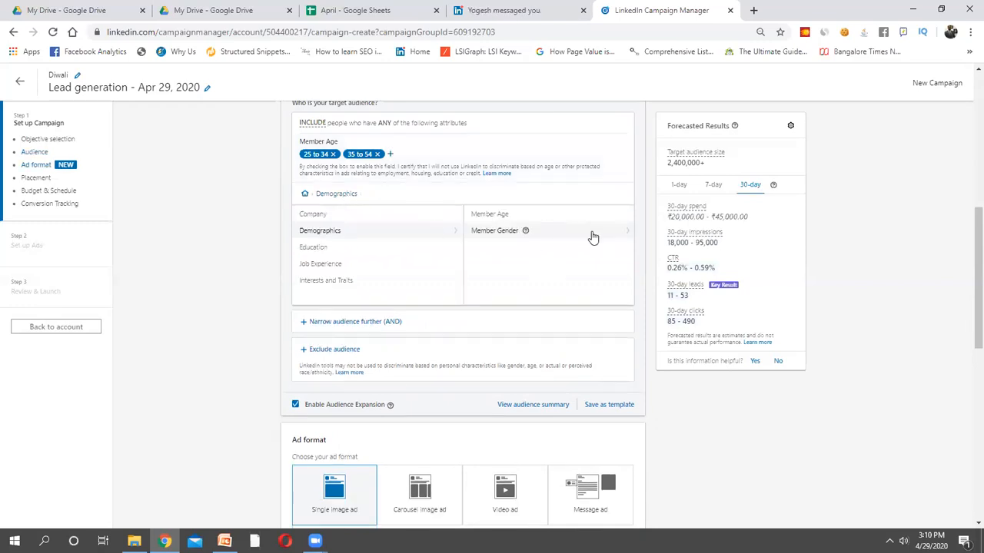
pyautogui.click(383, 252)
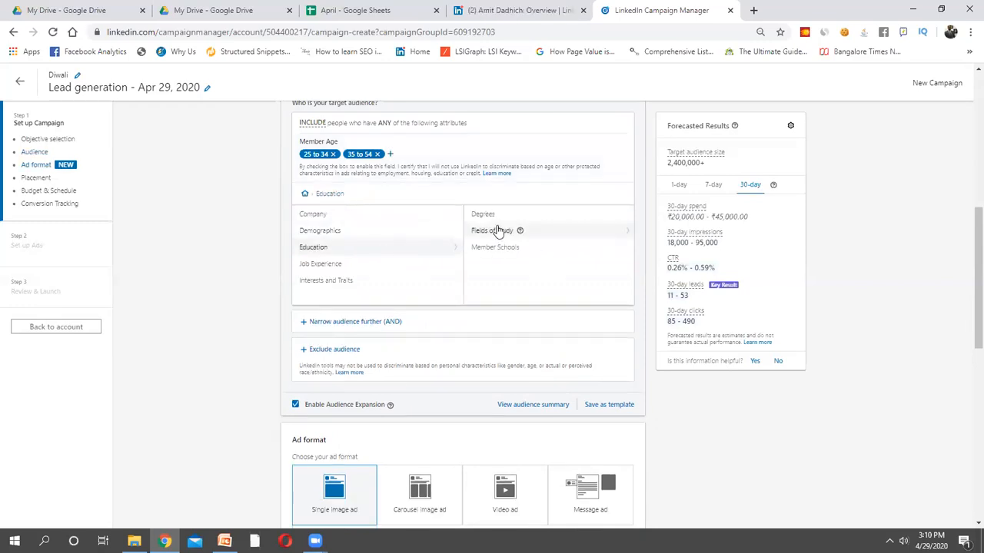
pyautogui.click(549, 221)
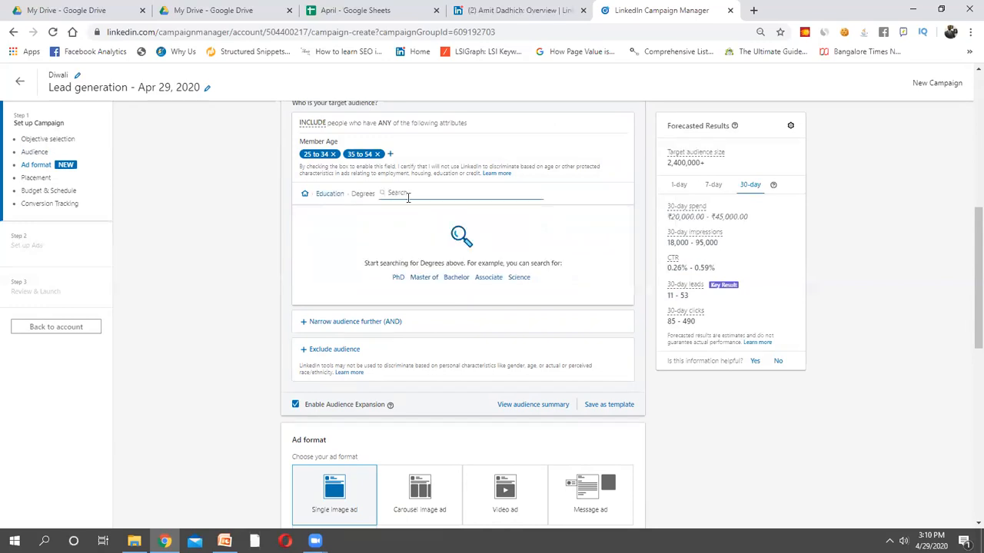
pyautogui.write('maste')
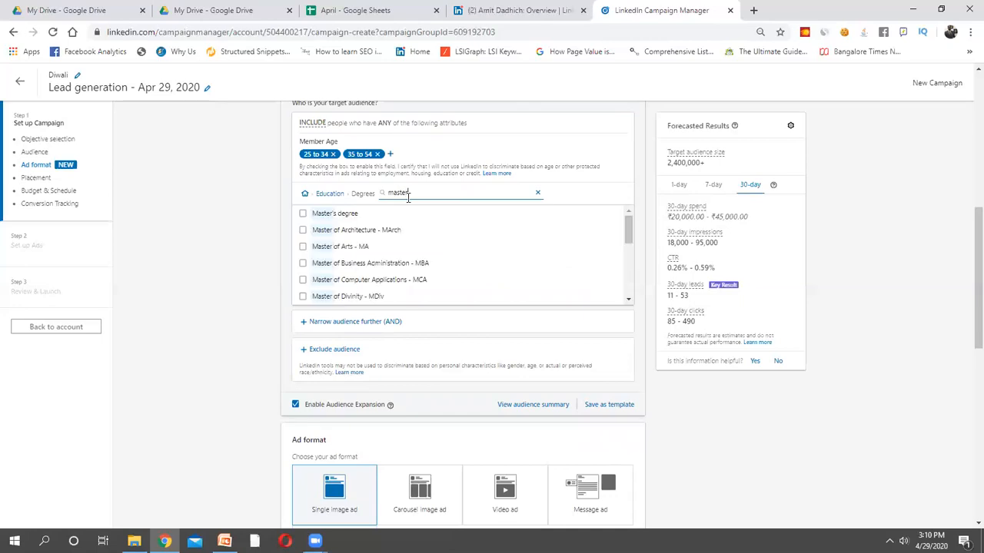
pyautogui.write('r')
pyautogui.press('BackSpace')
pyautogui.press('BackSpace')
pyautogui.press('BackSpace')
pyautogui.press('BackSpace')
pyautogui.press('BackSpace')
pyautogui.press('BackSpace')
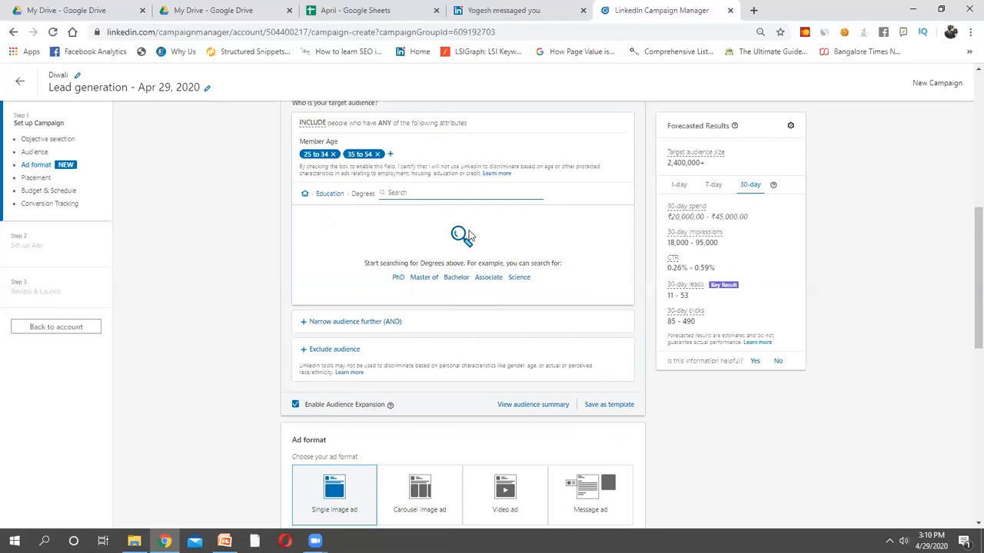
# Search the degrees for "bach", look through the bachelor's degree options, and clear the search
pyautogui.write('bachlo')
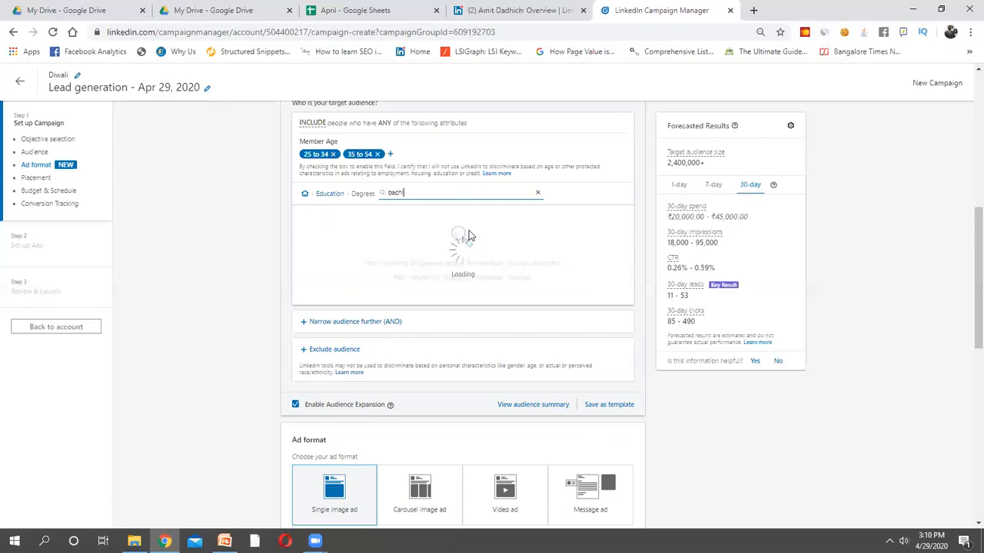
pyautogui.press('BackSpace')
pyautogui.press('BackSpace')
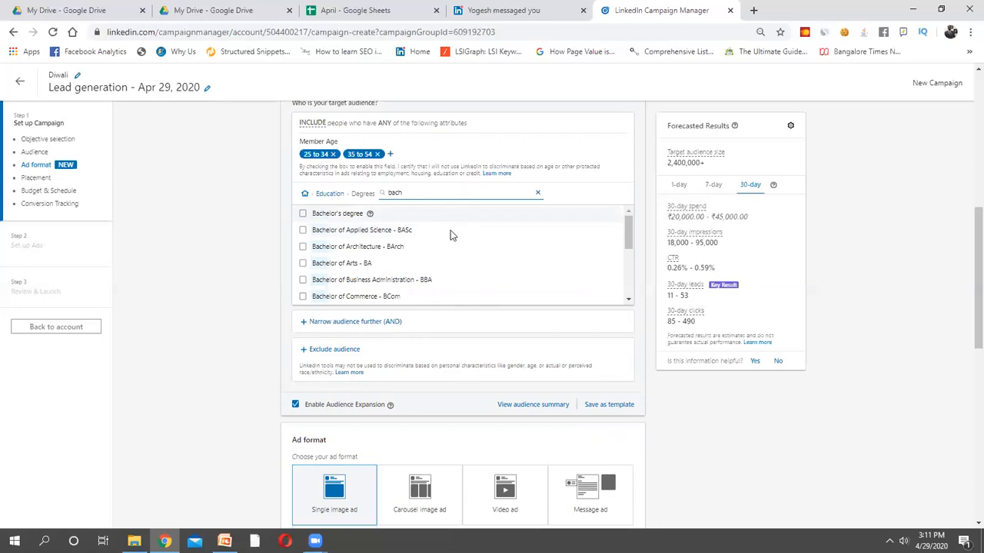
pyautogui.scroll(-1, 446, 259)
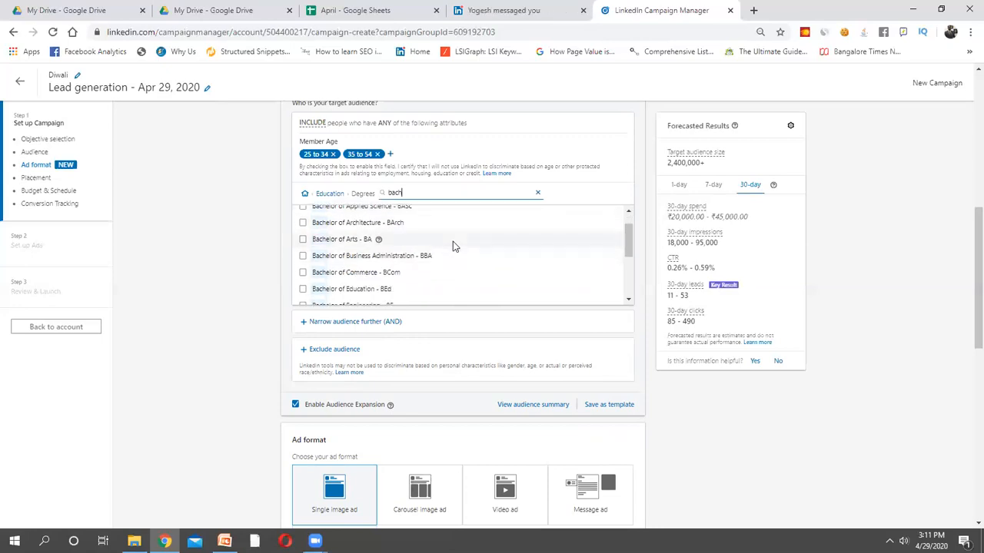
pyautogui.click(537, 194)
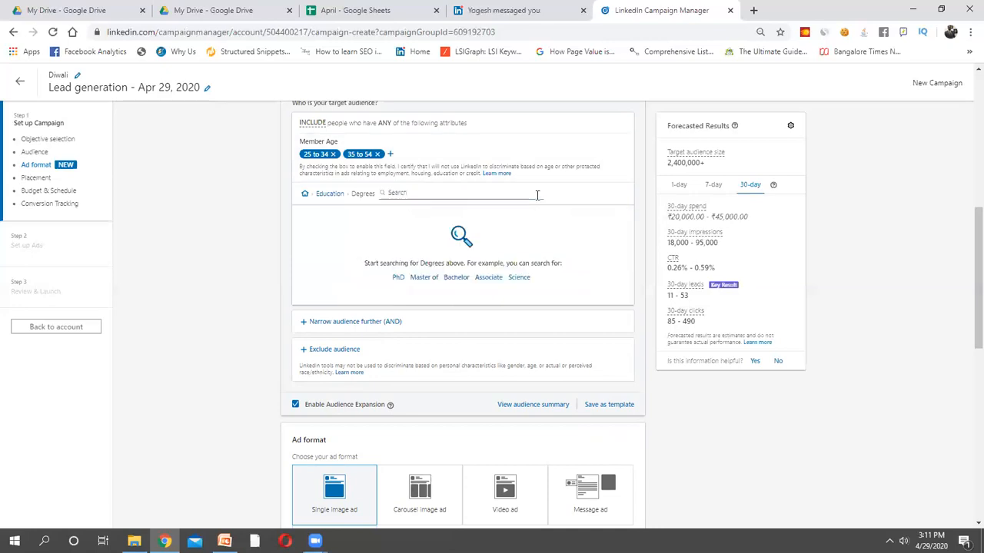
# Open the Job Functions criteria under Job Experience and look through the list of functions
pyautogui.click(333, 195)
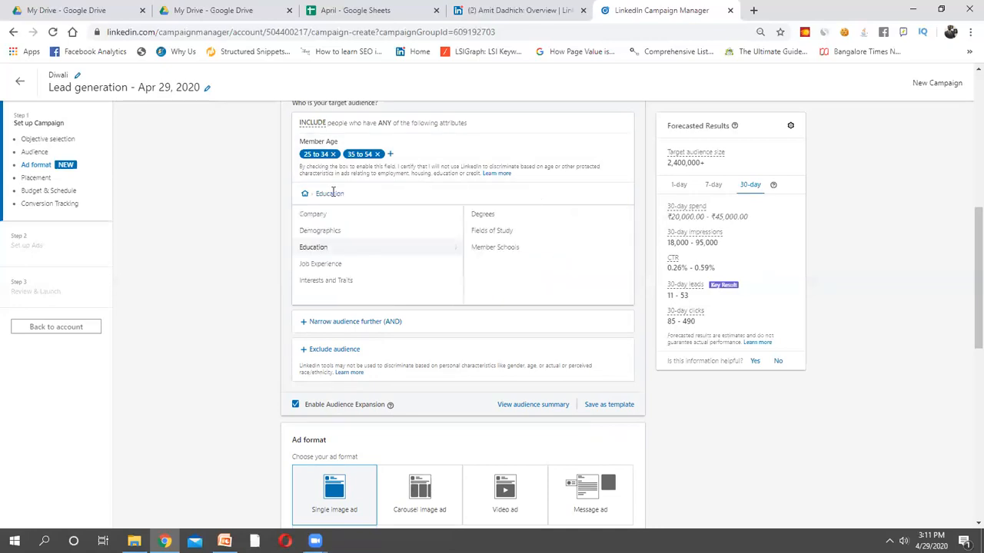
pyautogui.click(419, 270)
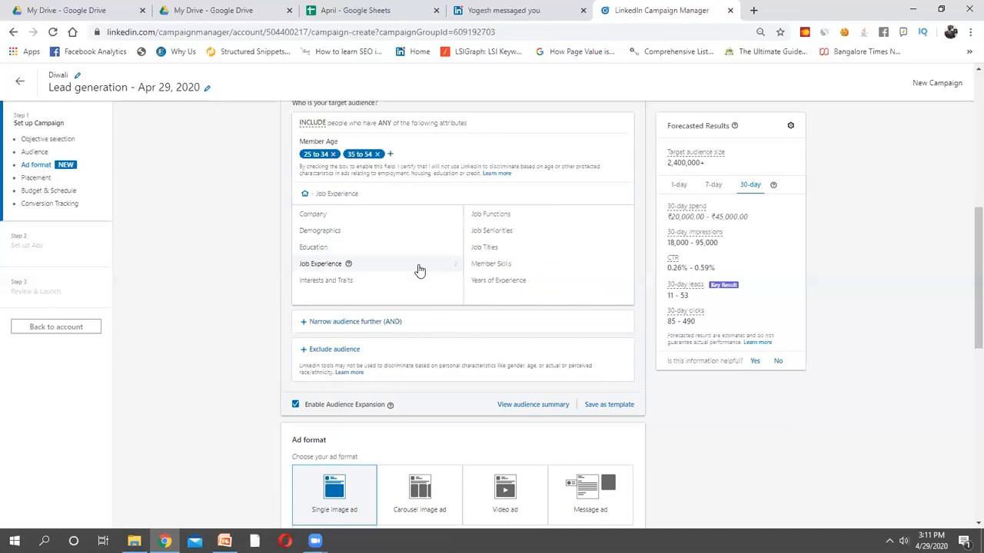
pyautogui.click(531, 217)
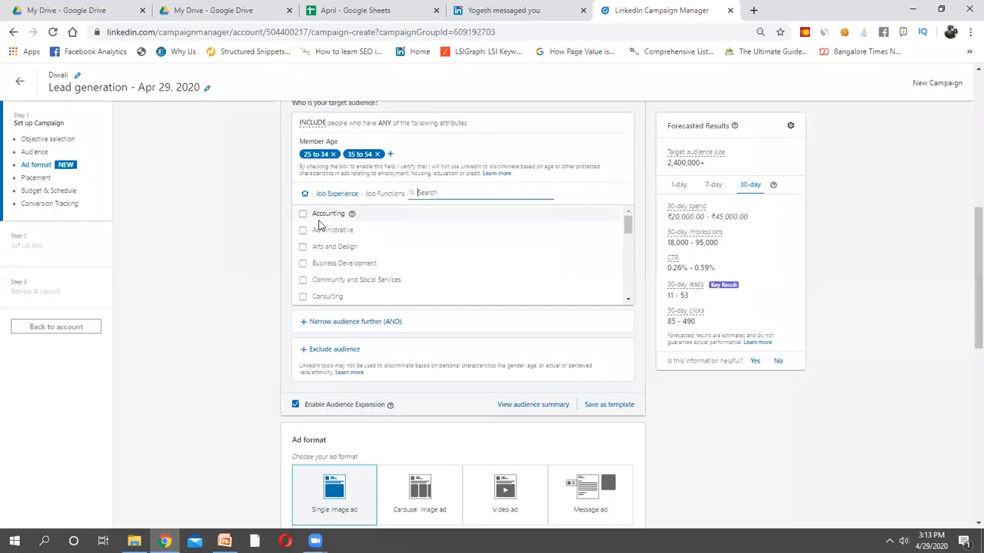
pyautogui.scroll(-2, 328, 260)
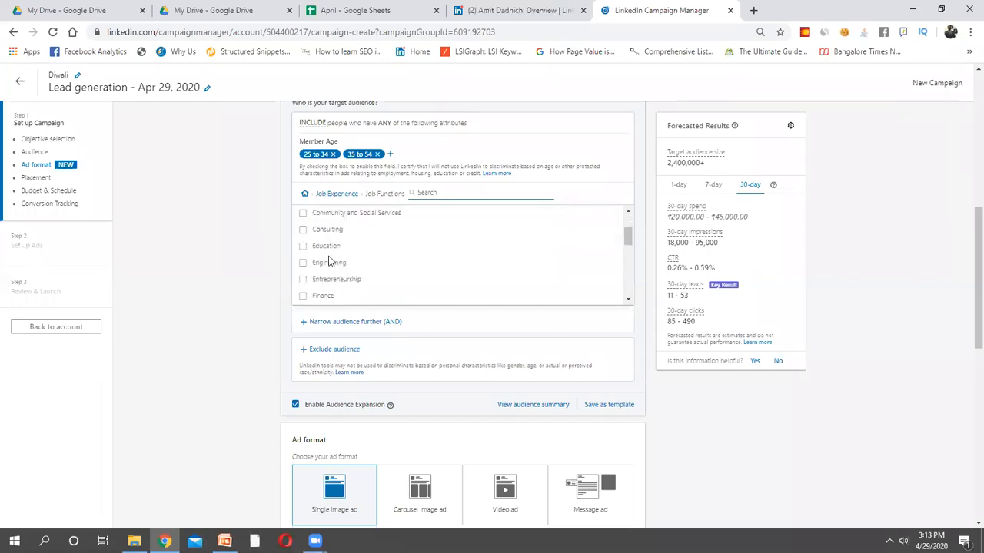
pyautogui.scroll(-6, 331, 265)
pyautogui.scroll(-3, 339, 277)
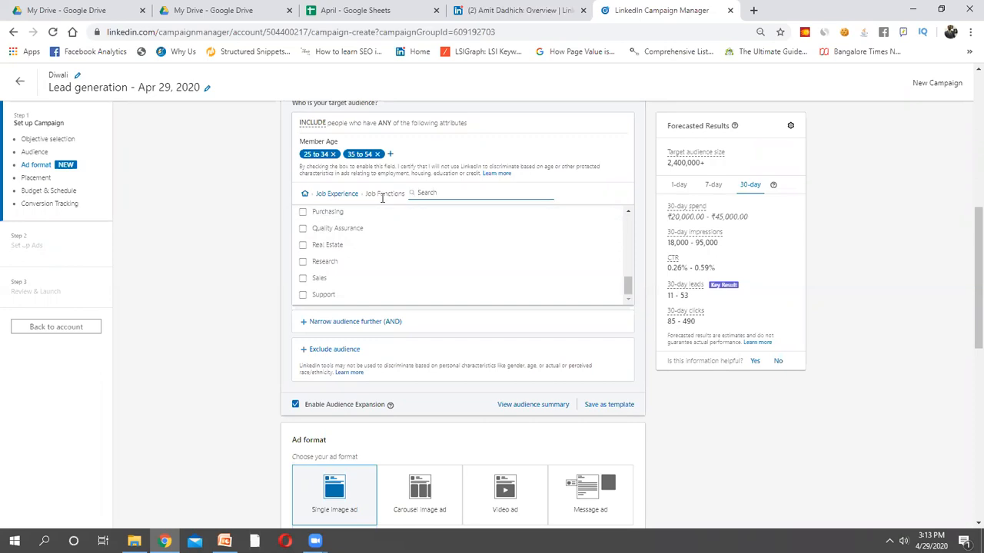
# Search the Job Titles criteria under Job Experience for "mana" and for "co", and look through the suggested titles
pyautogui.click(346, 193)
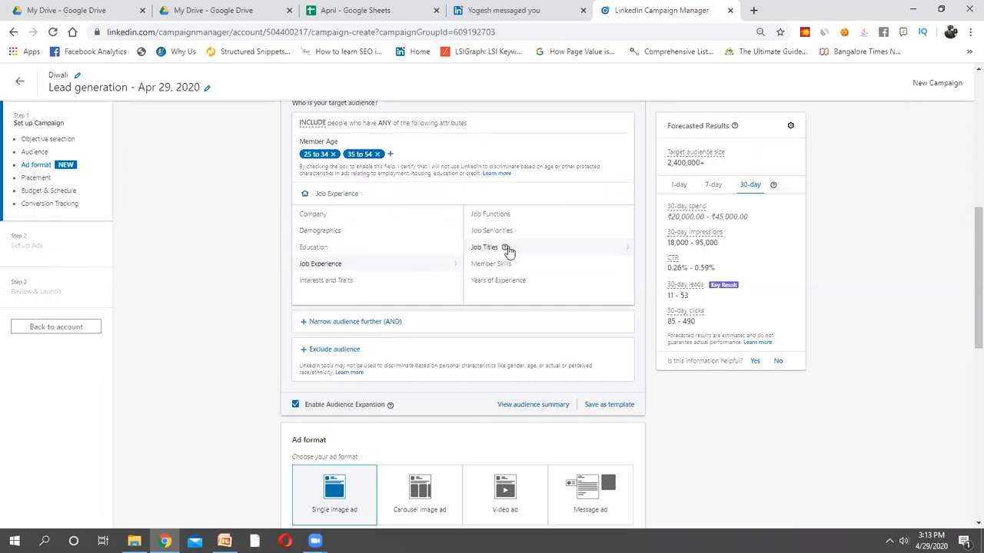
pyautogui.click(542, 246)
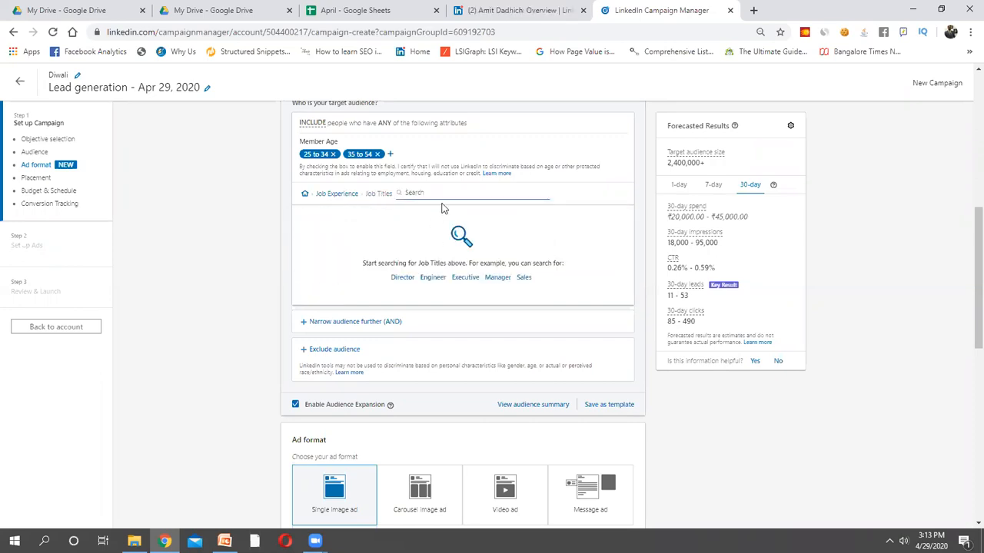
pyautogui.write('mana')
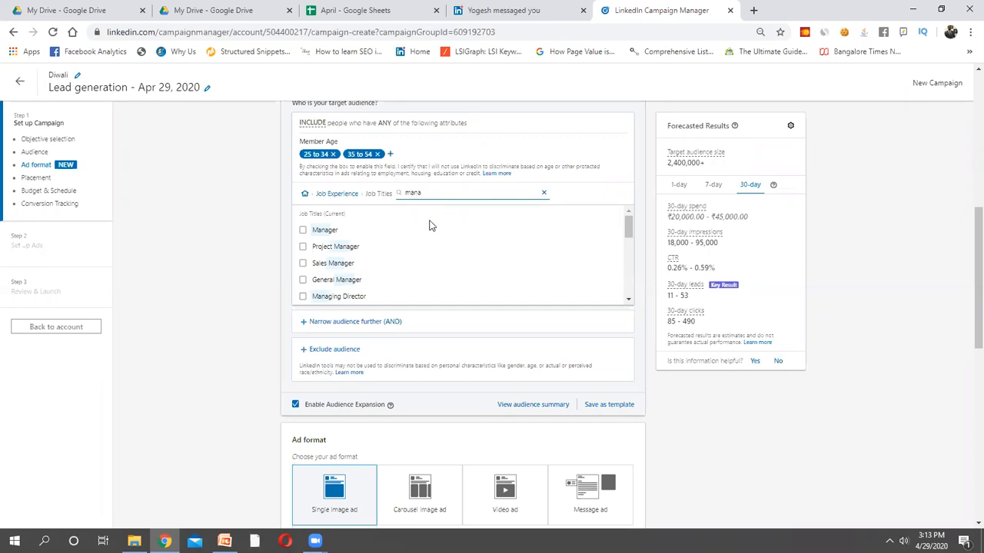
pyautogui.press('BackSpace')
pyautogui.press('BackSpace')
pyautogui.press('BackSpace')
pyautogui.press('BackSpace')
pyautogui.write('co')
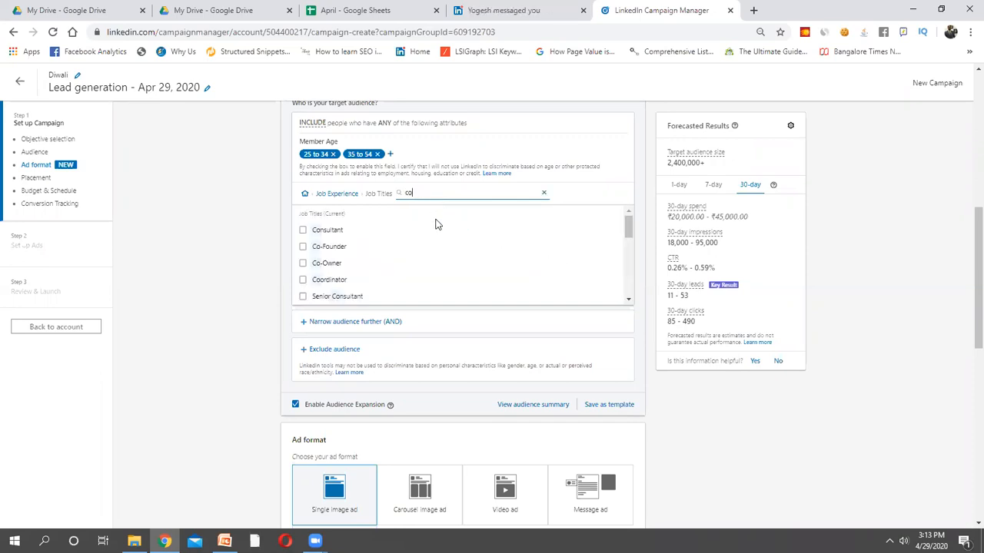
pyautogui.scroll(-1, 413, 263)
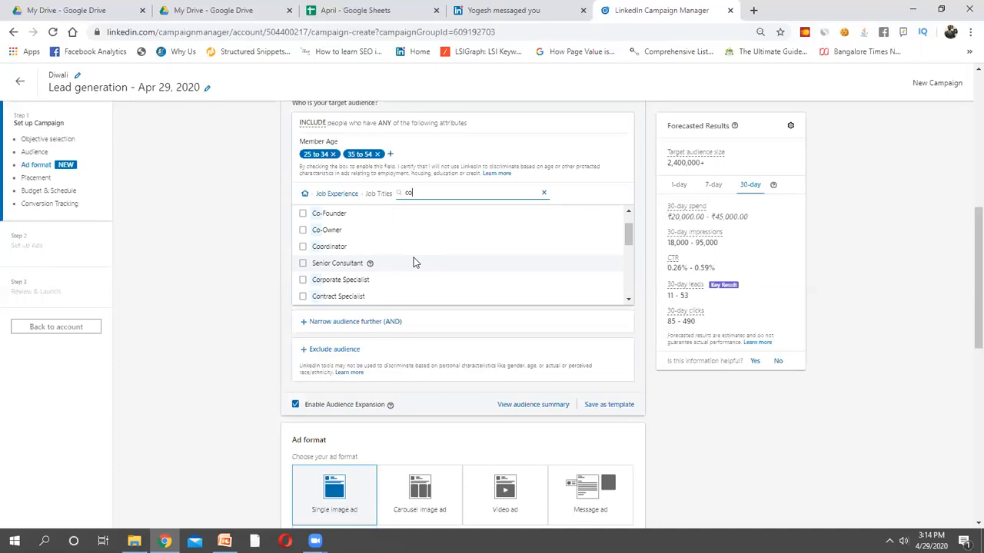
# Search the Member Skills criteria under Job Experience for "seo" and for "data" without selecting a skill
pyautogui.click(338, 194)
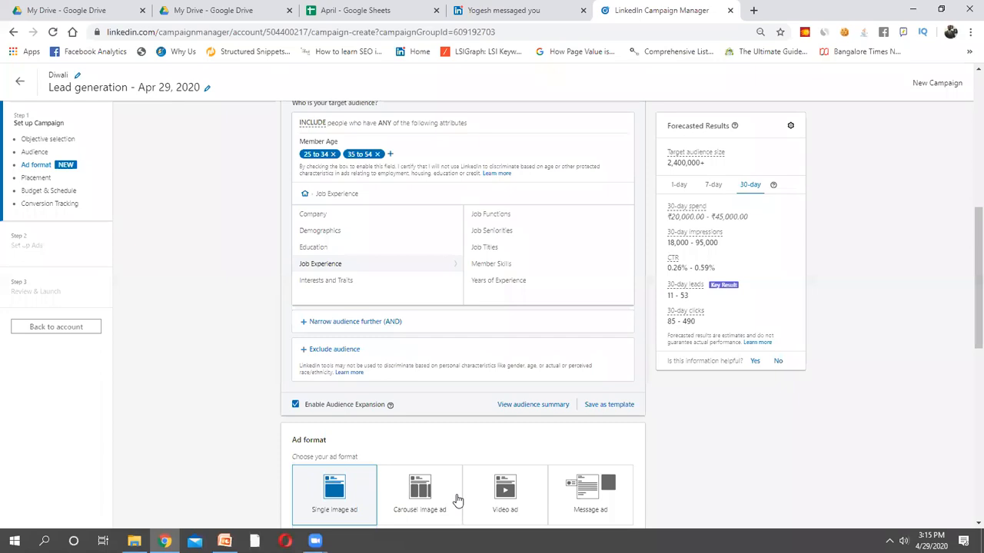
pyautogui.click(554, 265)
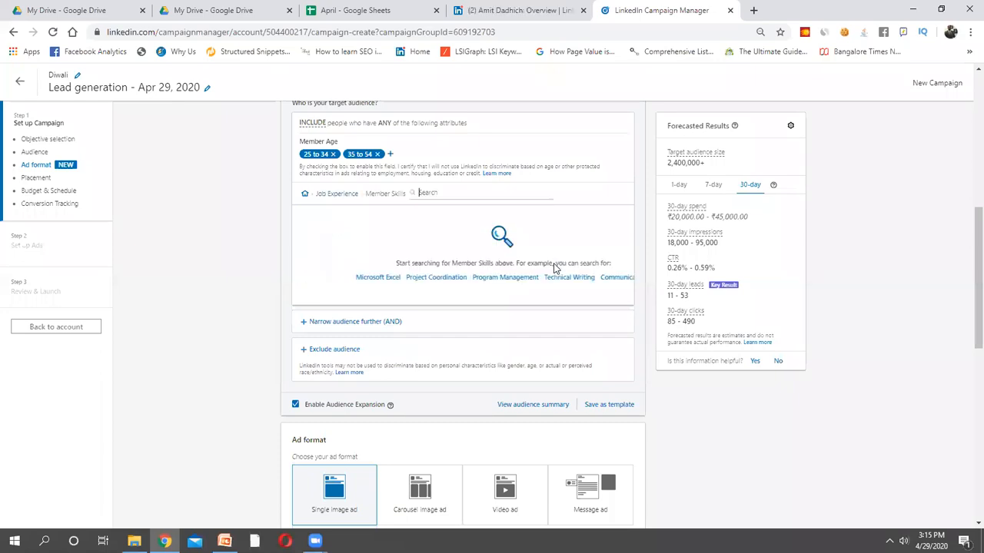
pyautogui.write('se')
pyautogui.write('c')
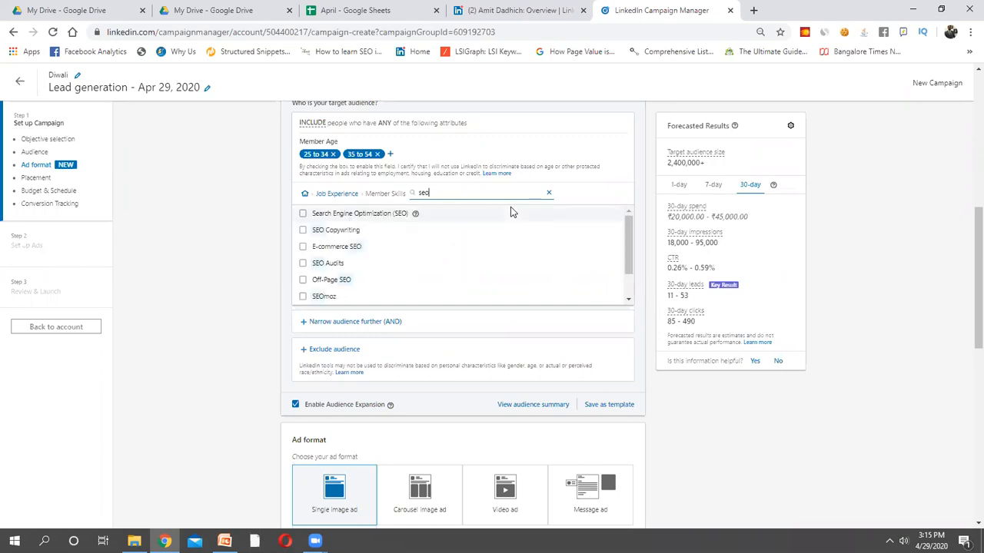
pyautogui.press('BackSpace')
pyautogui.press('BackSpace')
pyautogui.press('BackSpace')
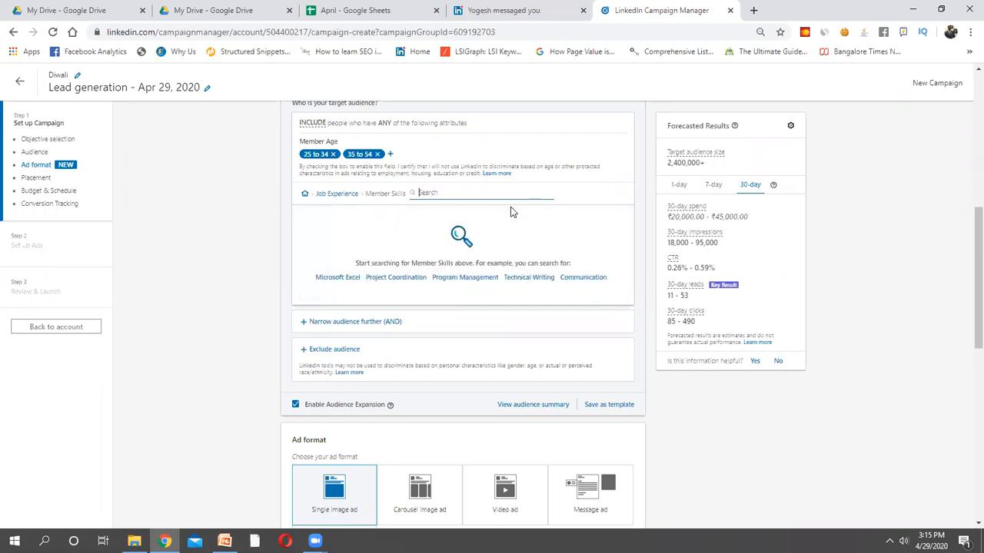
pyautogui.write('data')
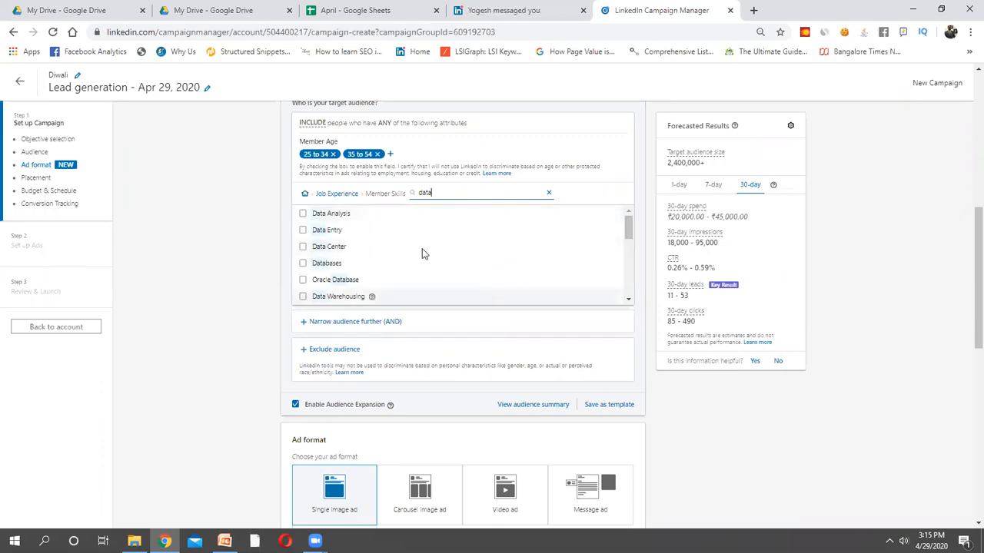
# View the Years of Experience range options under Job Experience and return to the criteria list
pyautogui.click(332, 193)
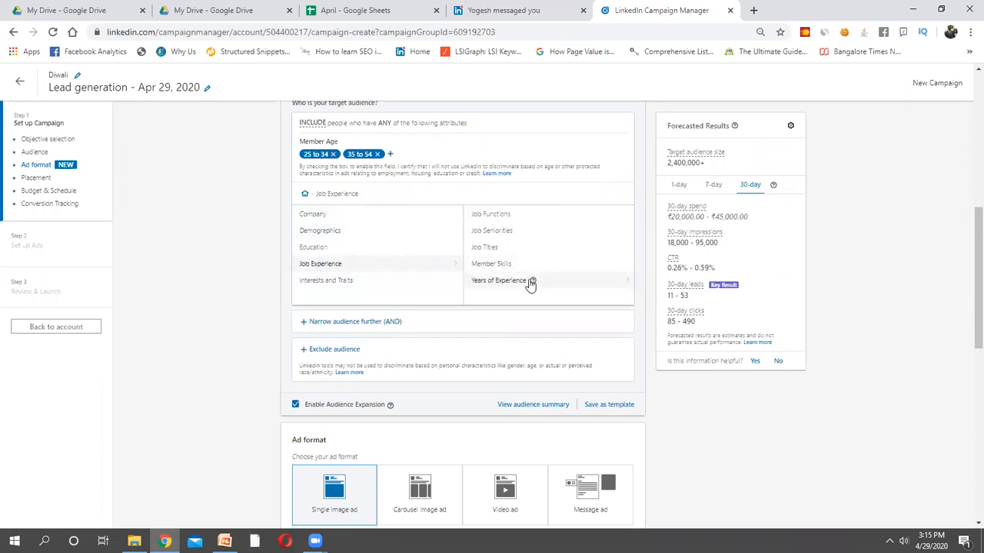
pyautogui.click(591, 289)
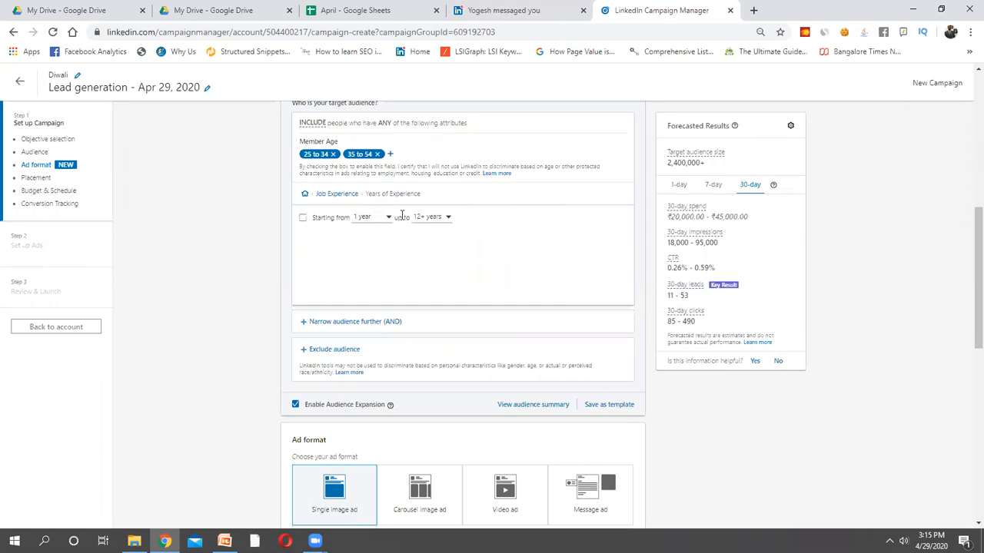
pyautogui.click(339, 195)
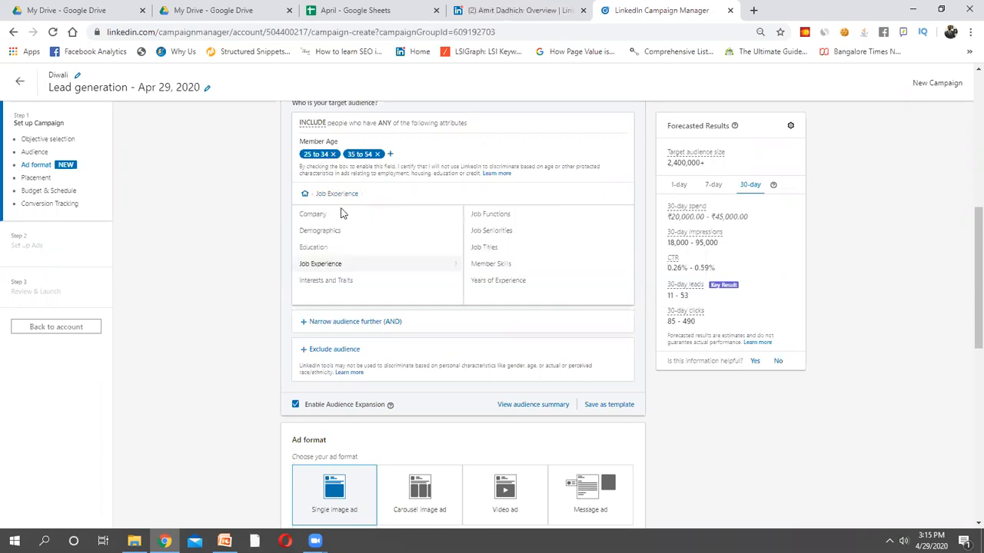
# Include the Marketing and Advertising member interest under Interests and Traits and look through its subcategories
pyautogui.click(374, 282)
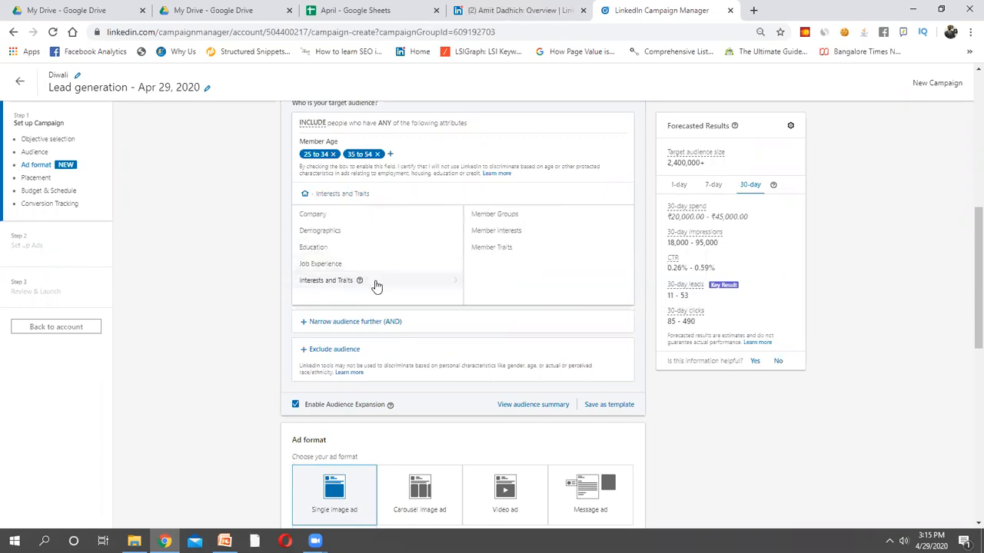
pyautogui.click(580, 238)
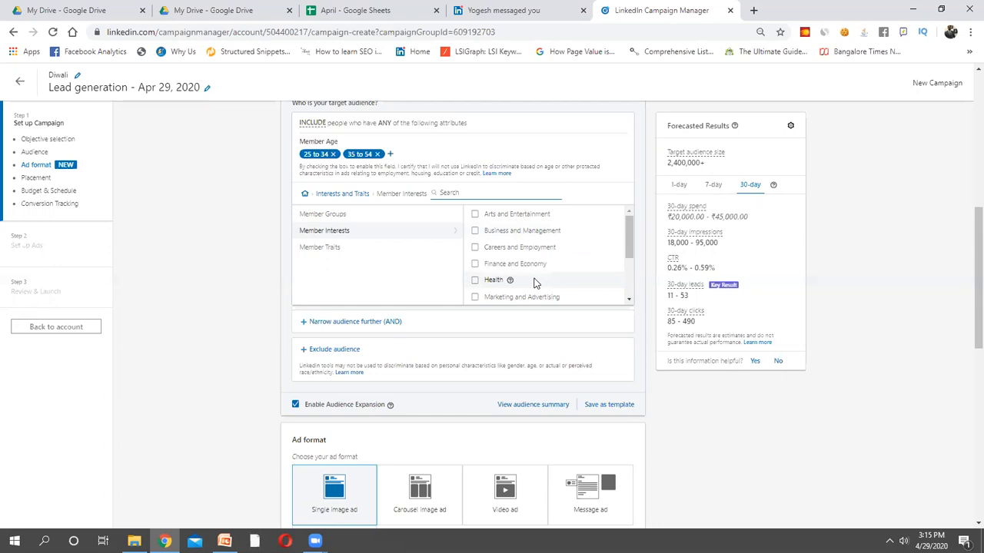
pyautogui.scroll(-2, 535, 283)
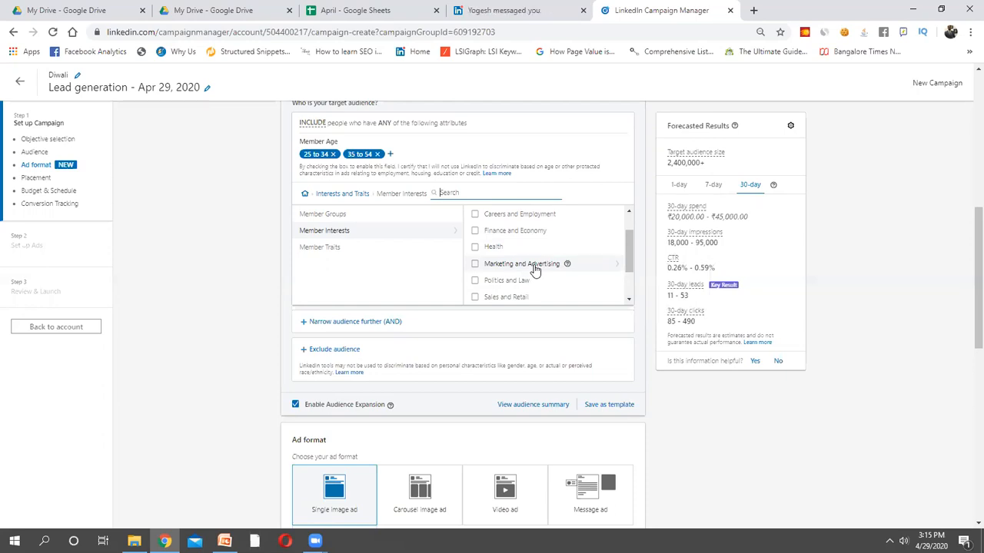
pyautogui.click(475, 265)
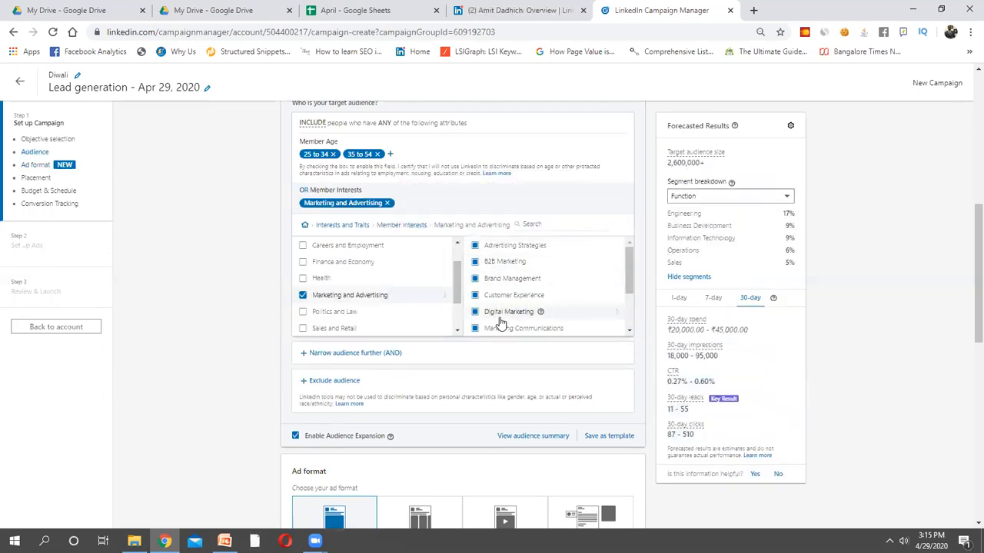
pyautogui.scroll(-4, 500, 323)
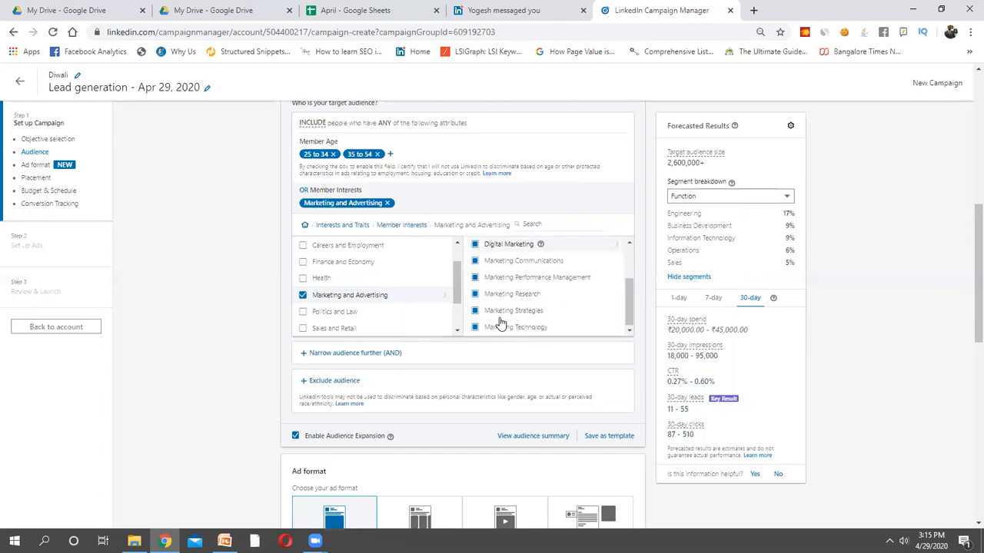
pyautogui.scroll(4, 538, 292)
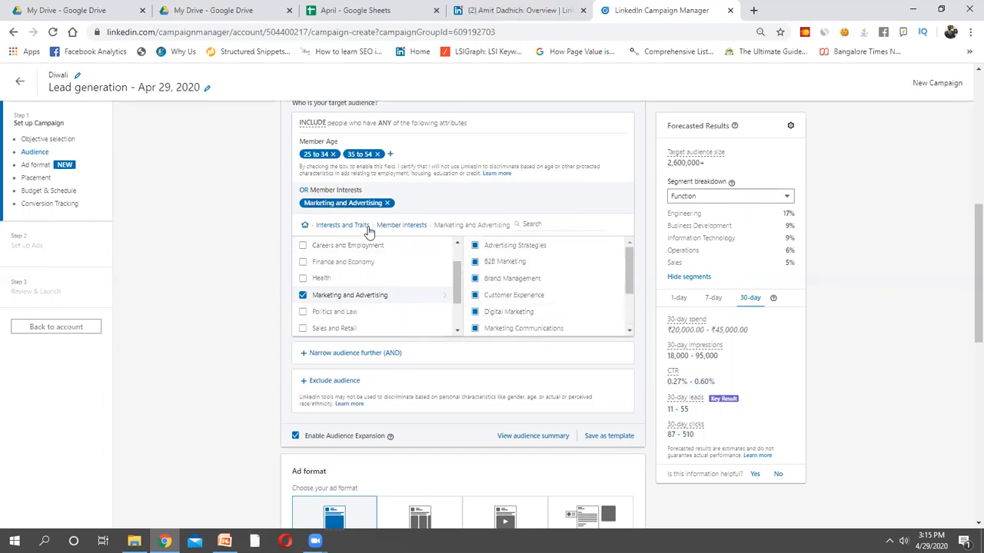
# Look through the Member Traits options under Interests and Traits and return to the criteria list
pyautogui.click(408, 225)
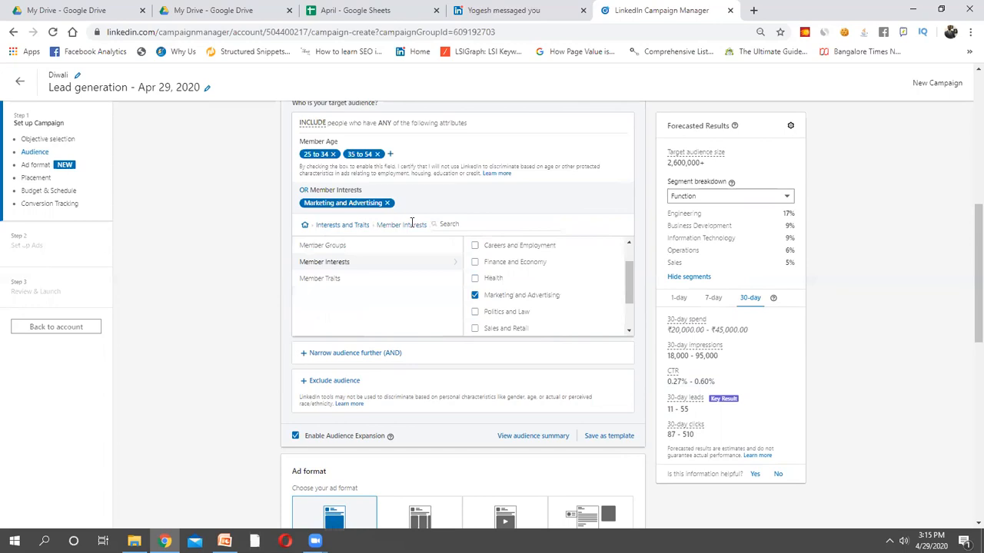
pyautogui.click(391, 284)
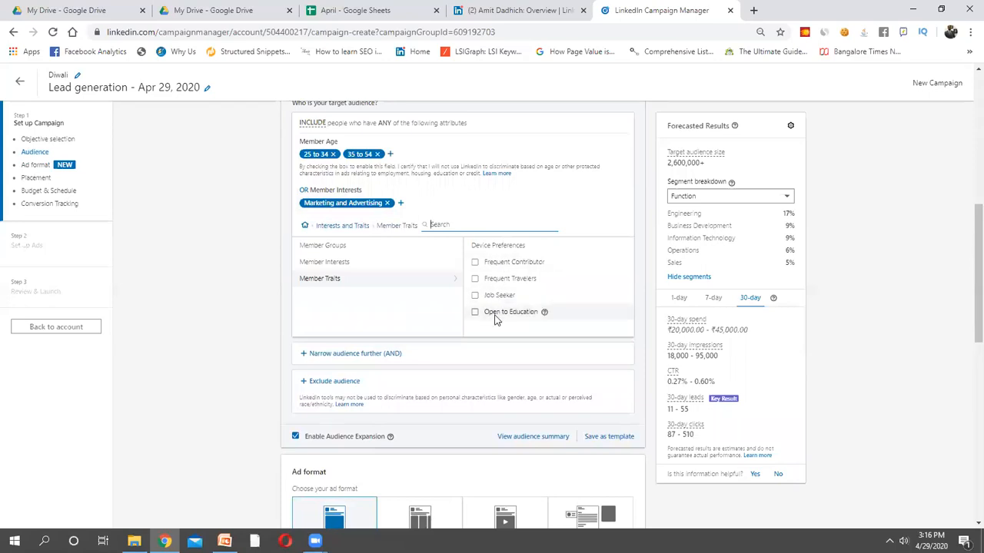
pyautogui.click(332, 228)
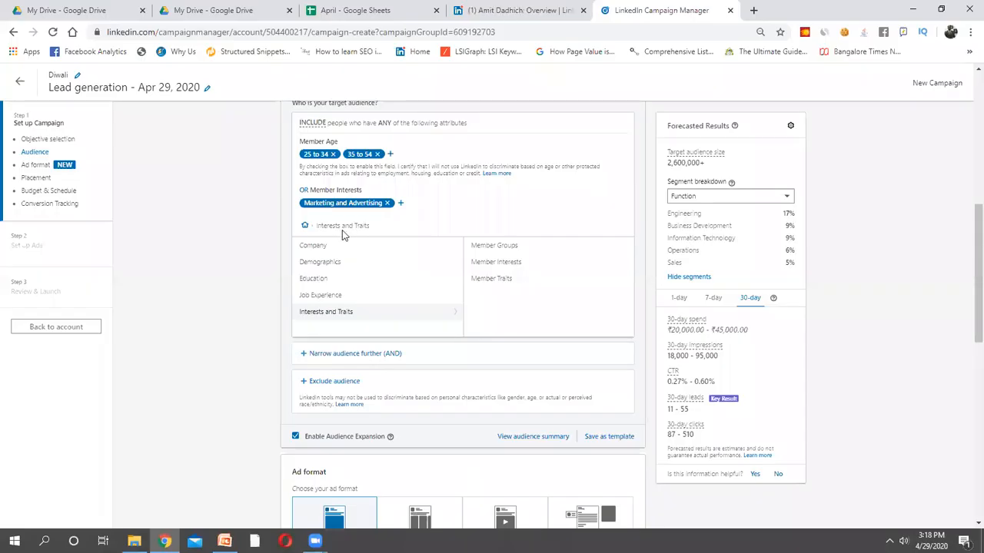
pyautogui.click(558, 280)
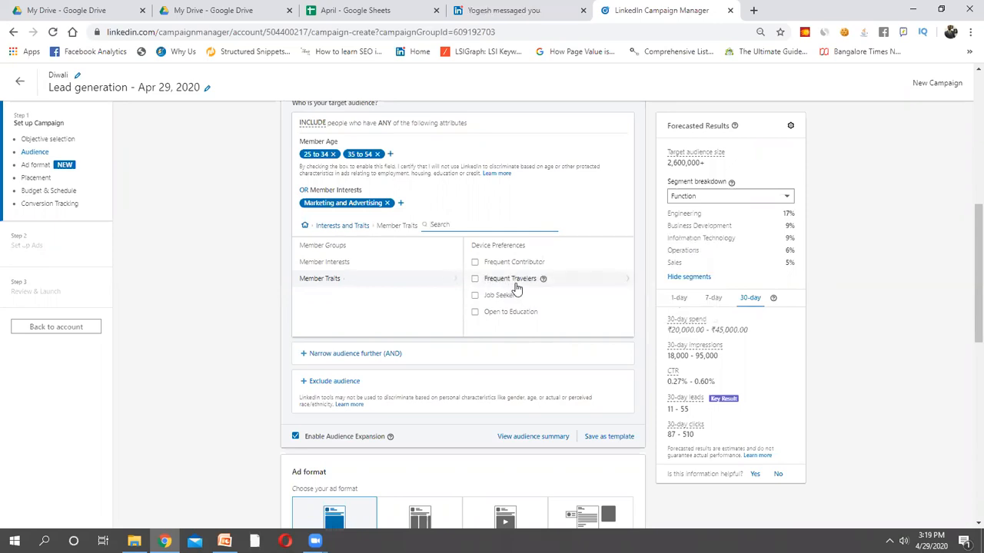
pyautogui.click(343, 226)
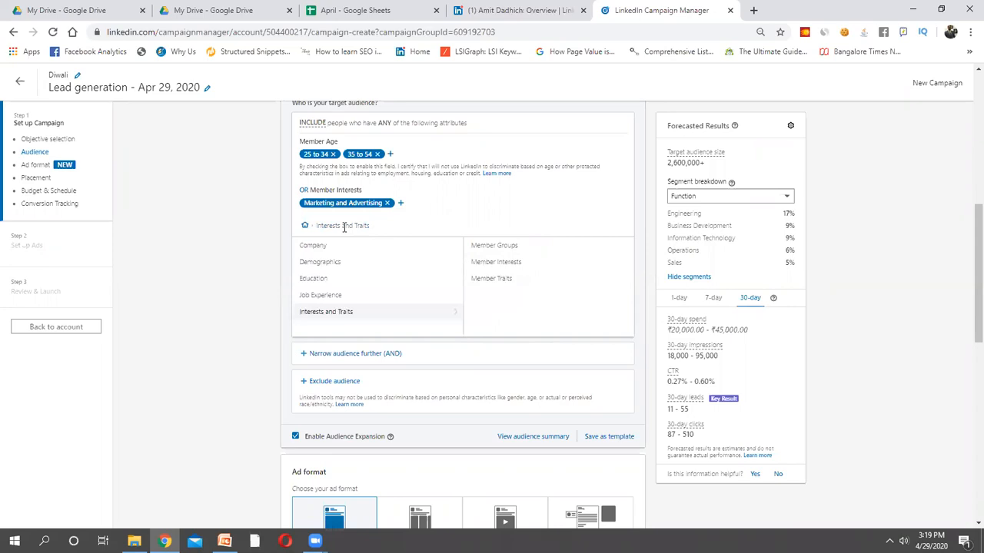
# View the Member Schools and Fields of Study criteria under Education without adding any
pyautogui.click(305, 225)
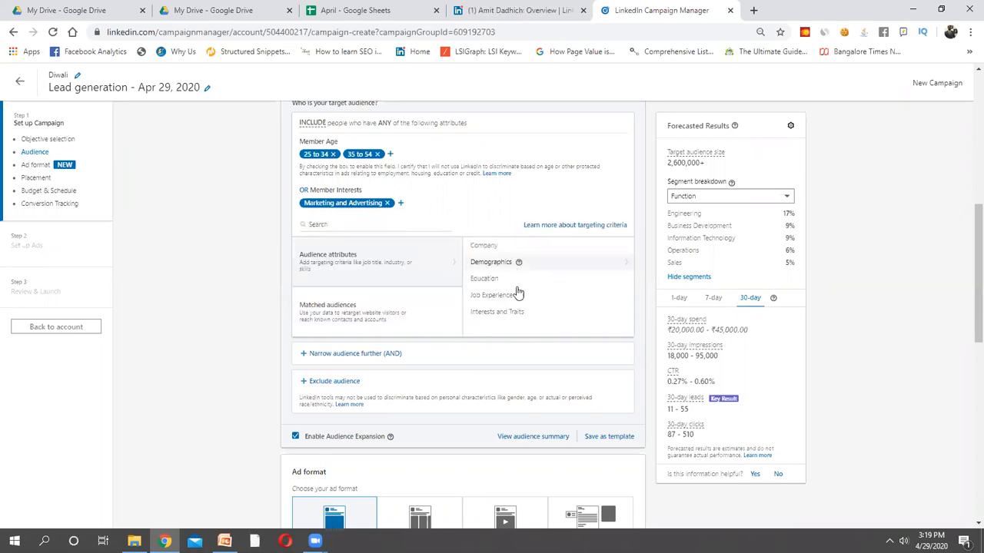
pyautogui.click(560, 286)
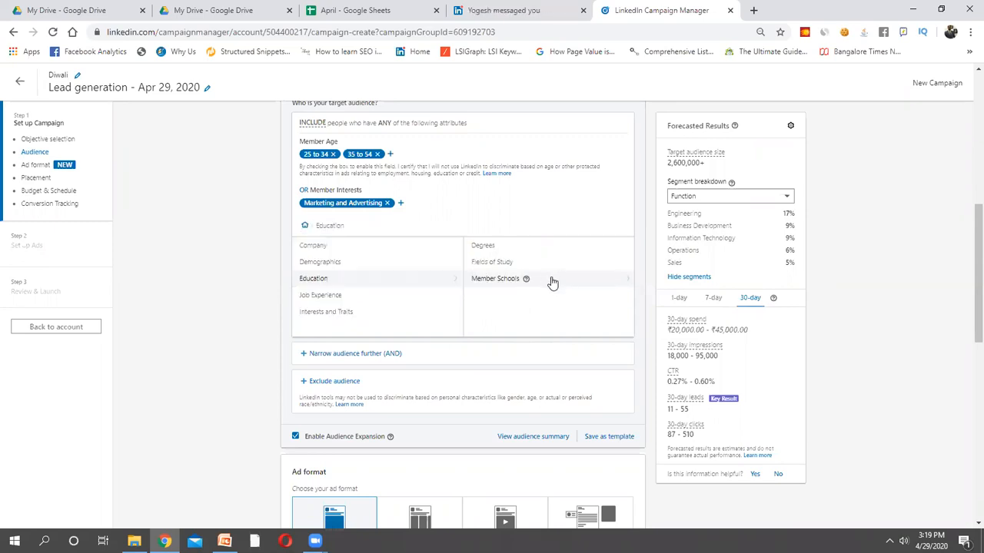
pyautogui.click(552, 281)
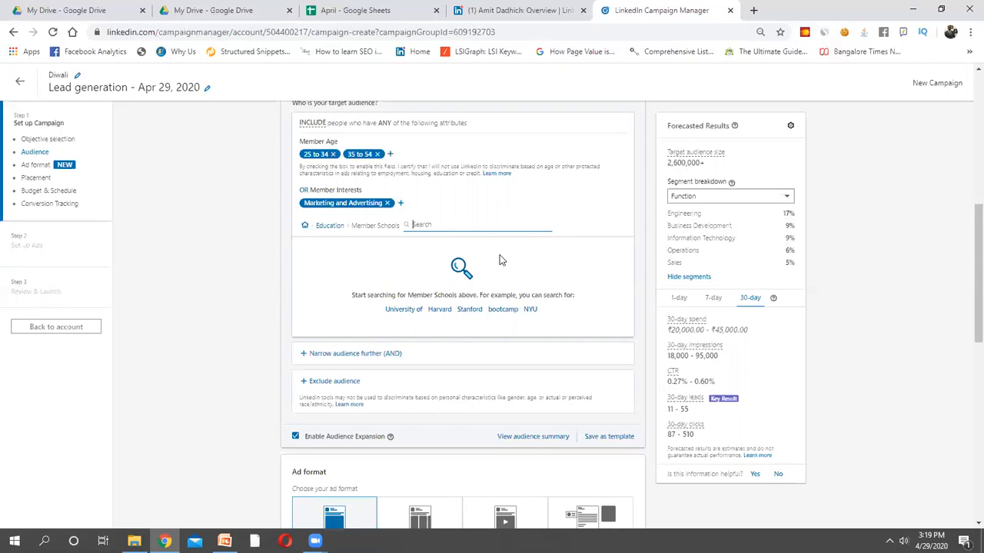
pyautogui.click(329, 225)
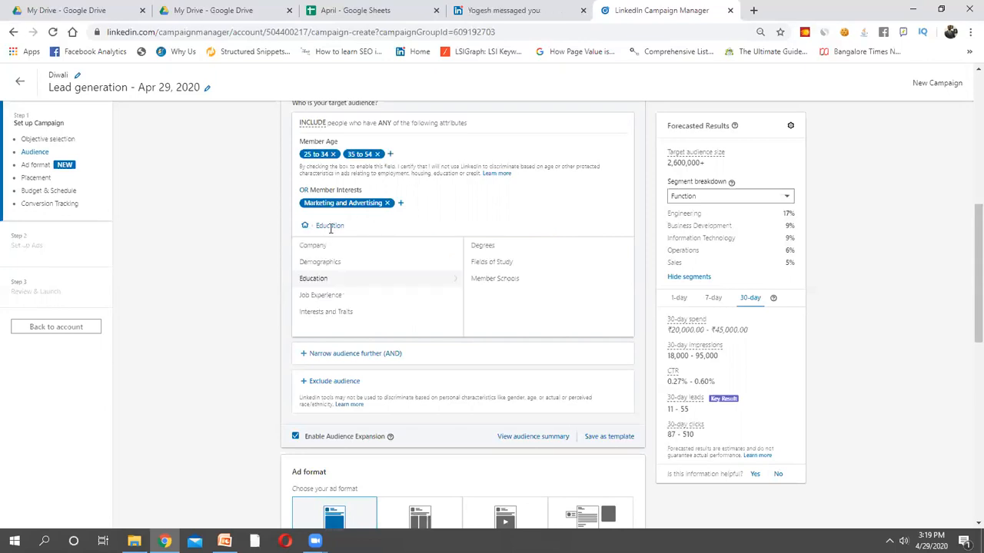
pyautogui.click(566, 263)
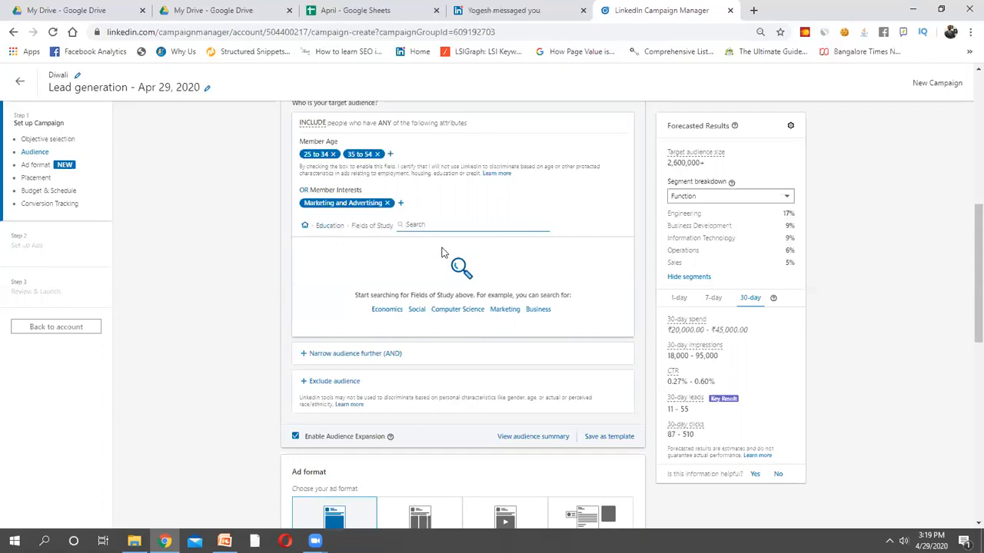
pyautogui.click(323, 229)
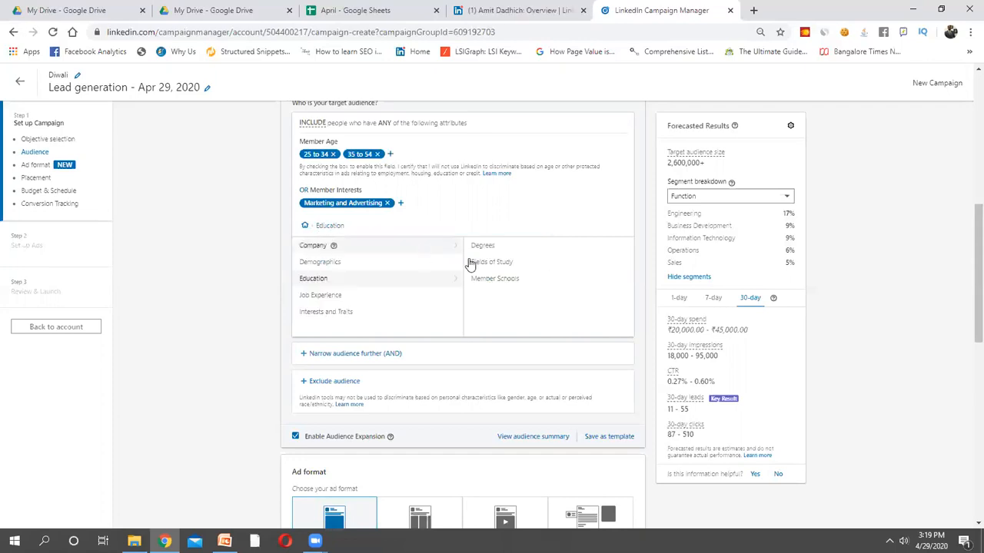
# View the Job Experience criteria, return to the criteria list, and look at the Matched audiences options without adding any
pyautogui.click(355, 299)
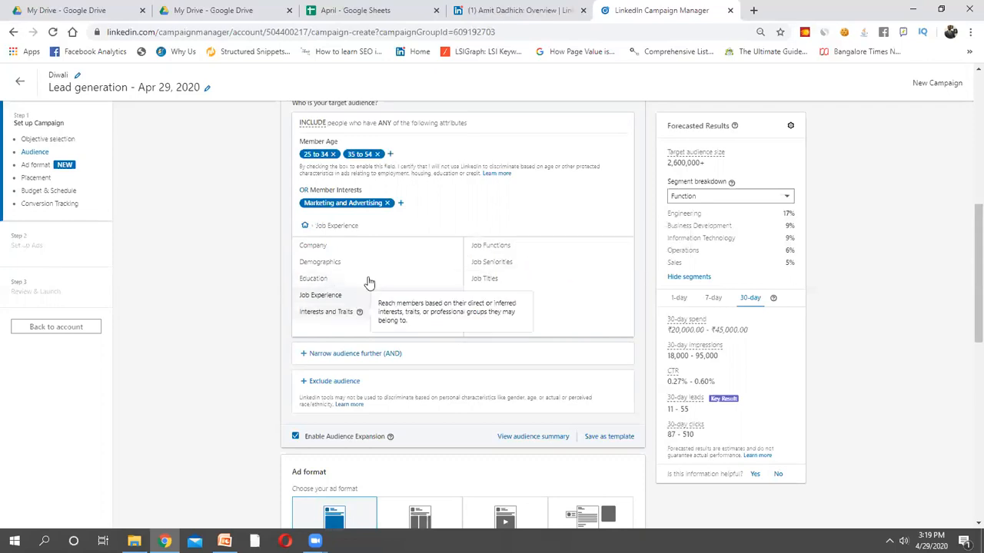
pyautogui.click(303, 226)
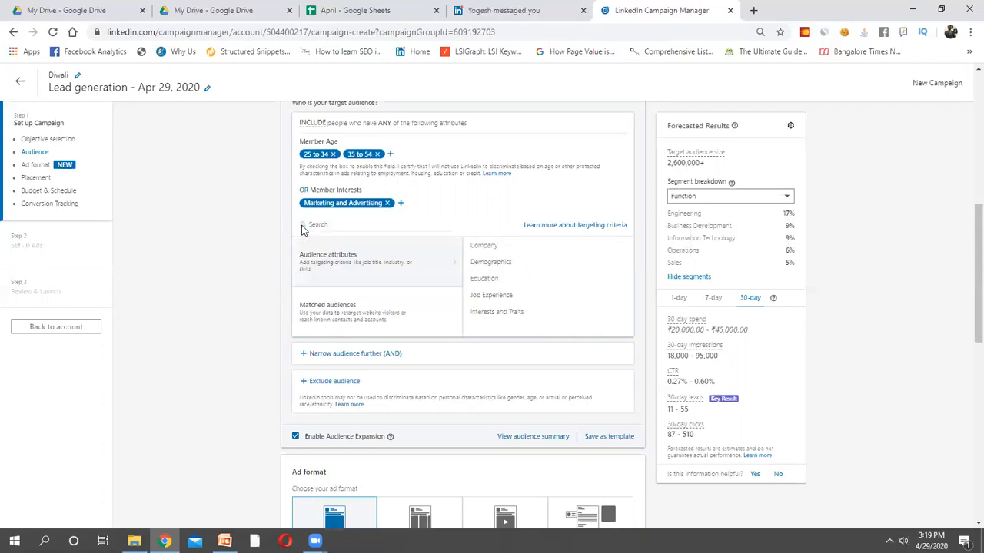
pyautogui.click(404, 329)
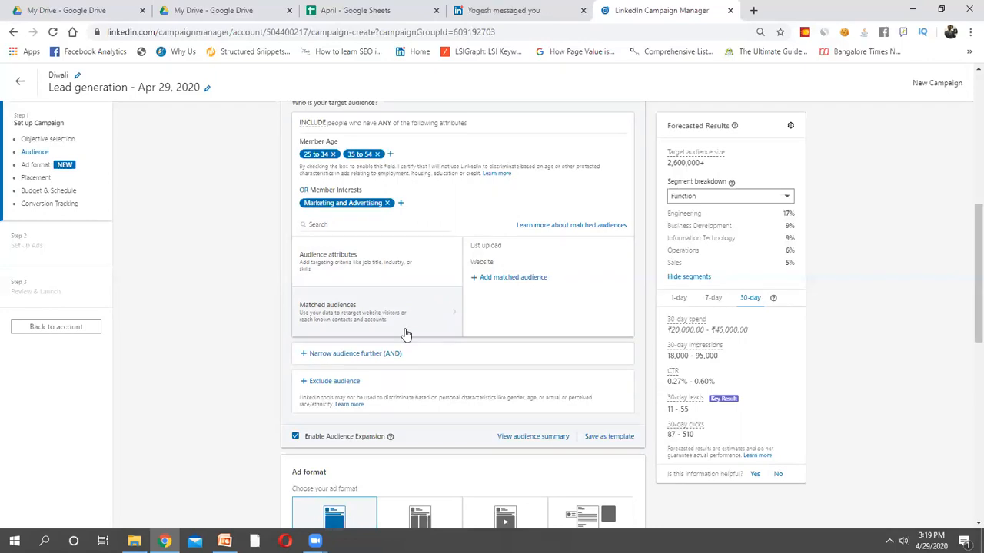
pyautogui.scroll(2, 417, 325)
pyautogui.scroll(-1, 418, 325)
pyautogui.scroll(-1, 417, 325)
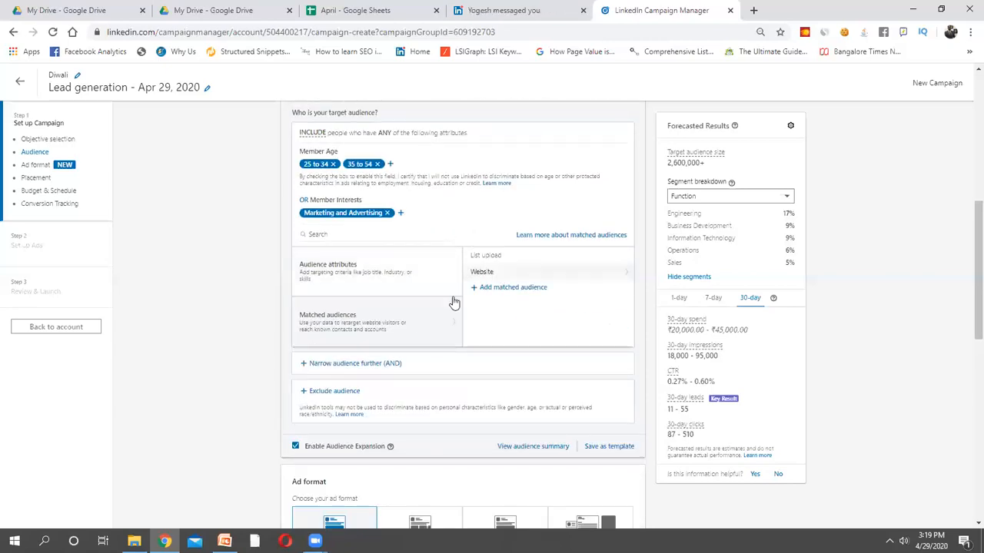
pyautogui.scroll(-1, 414, 415)
pyautogui.scroll(-3, 414, 415)
pyautogui.scroll(2, 411, 410)
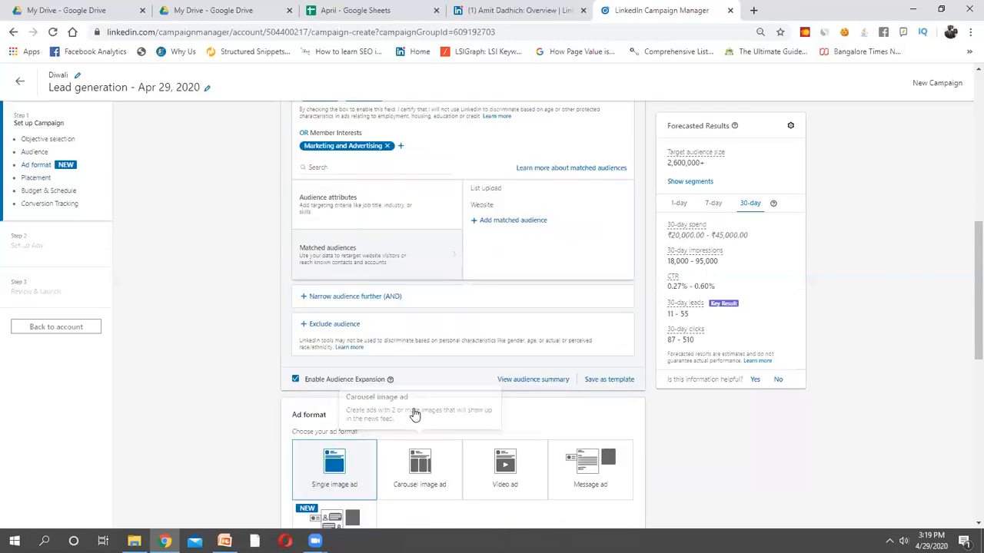
# Exclude people with the Digital Marketing member skill from the target audience by searching for "digital marketing"
pyautogui.click(342, 331)
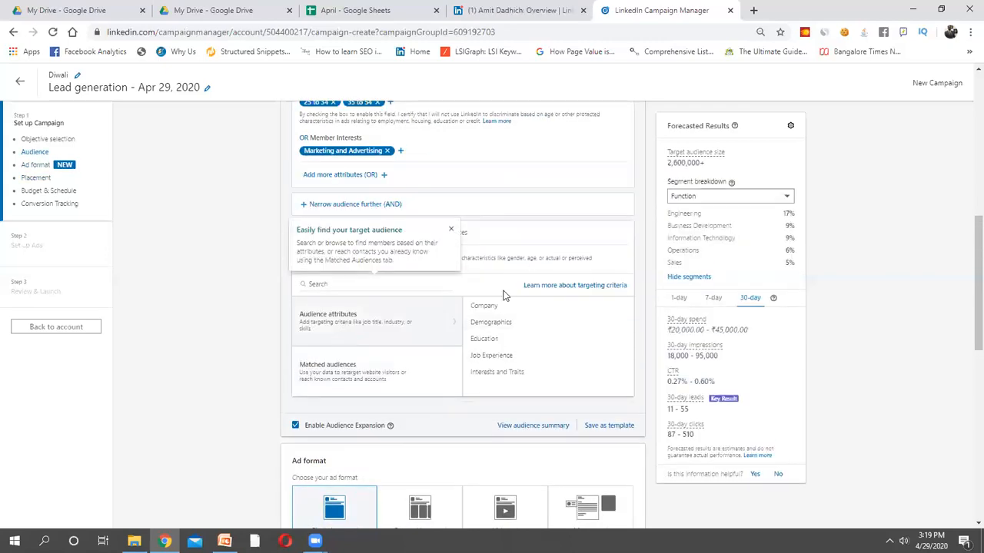
pyautogui.scroll(3, 381, 342)
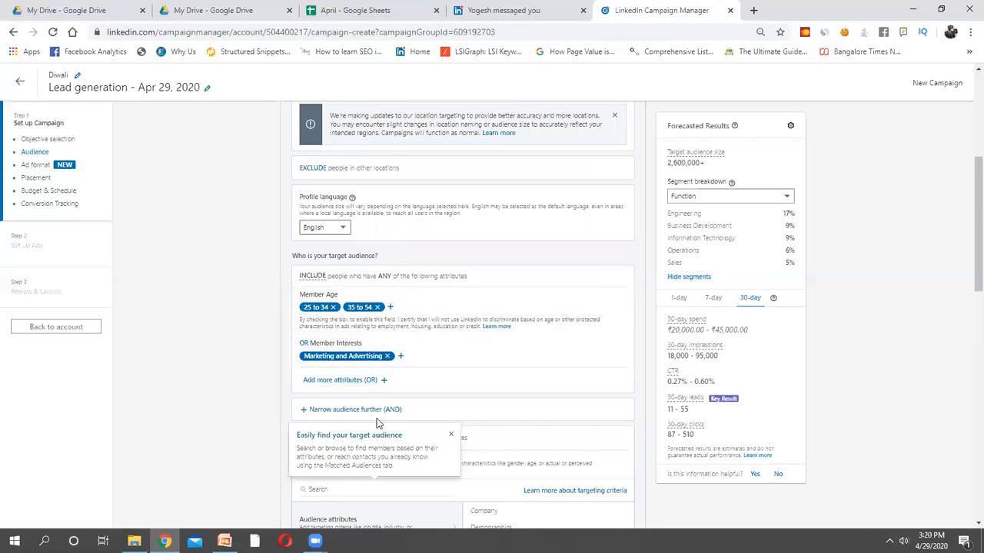
pyautogui.scroll(-2, 382, 415)
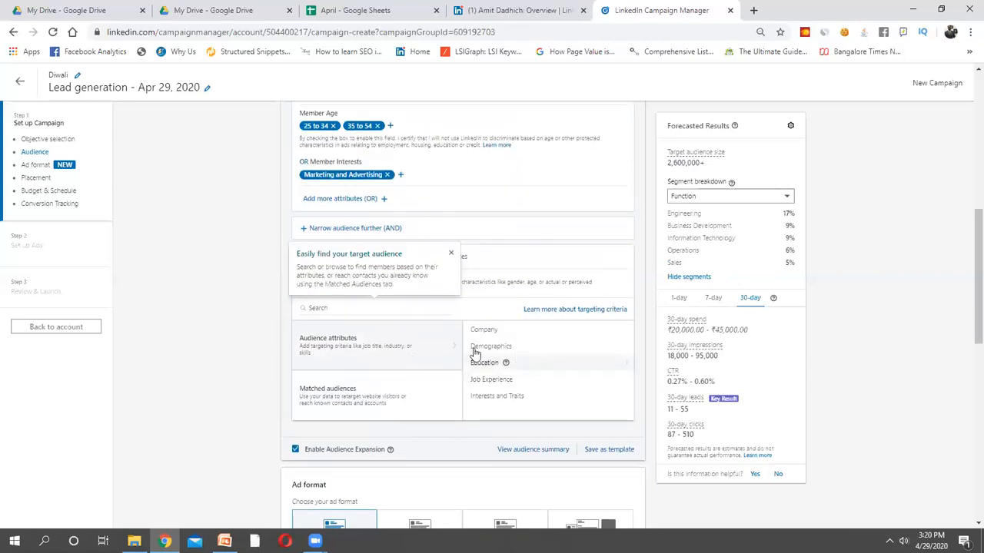
pyautogui.click(399, 309)
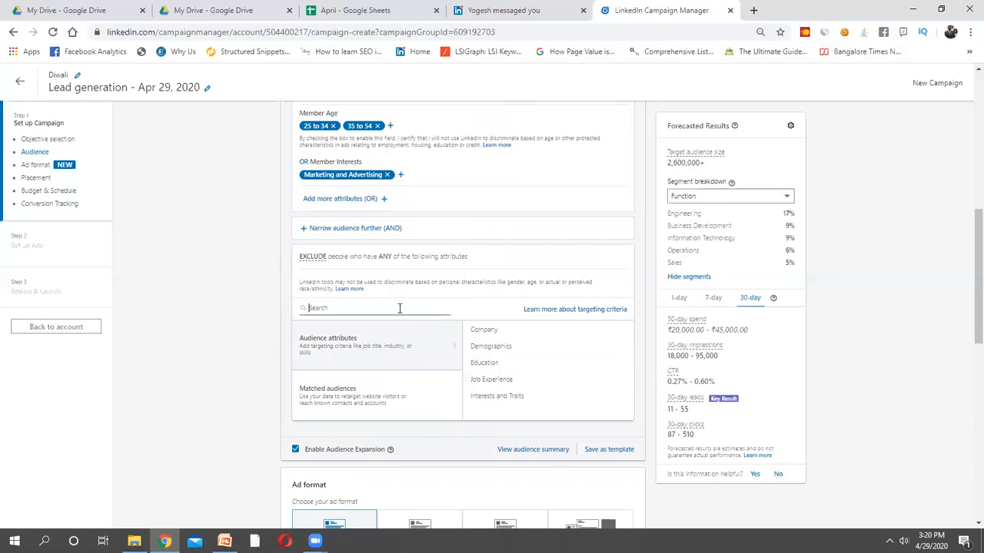
pyautogui.write('digite')
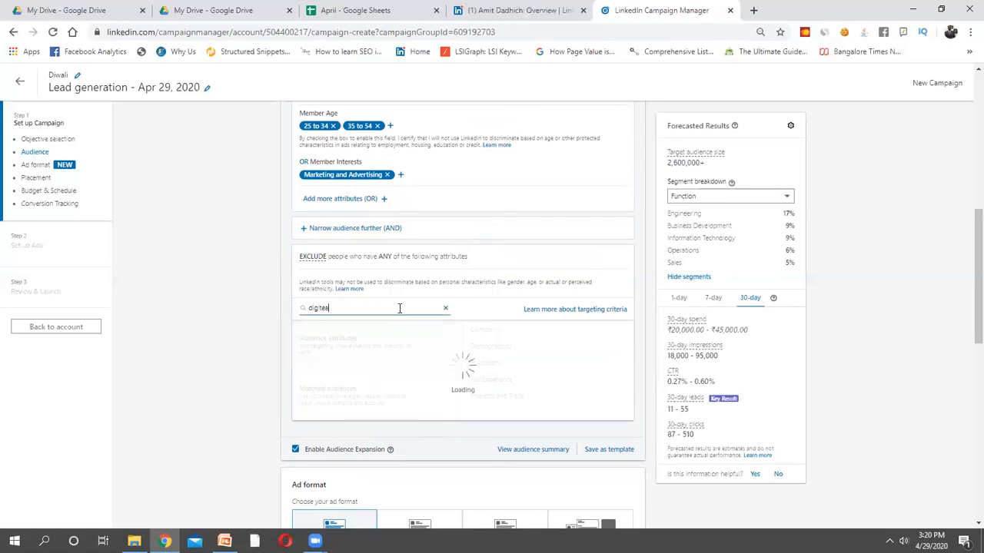
pyautogui.press('BackSpace')
pyautogui.press('BackSpace')
pyautogui.write('a')
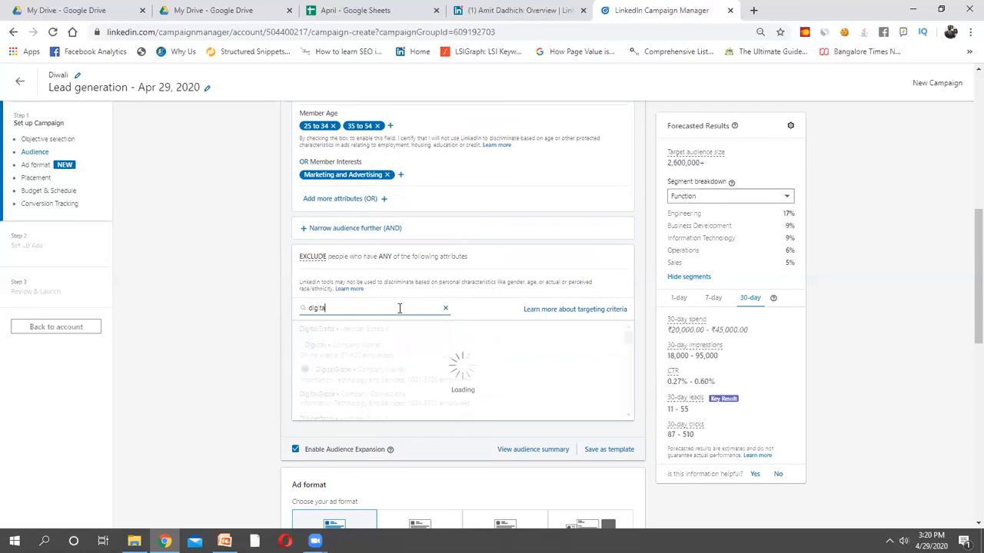
pyautogui.write('l marketing')
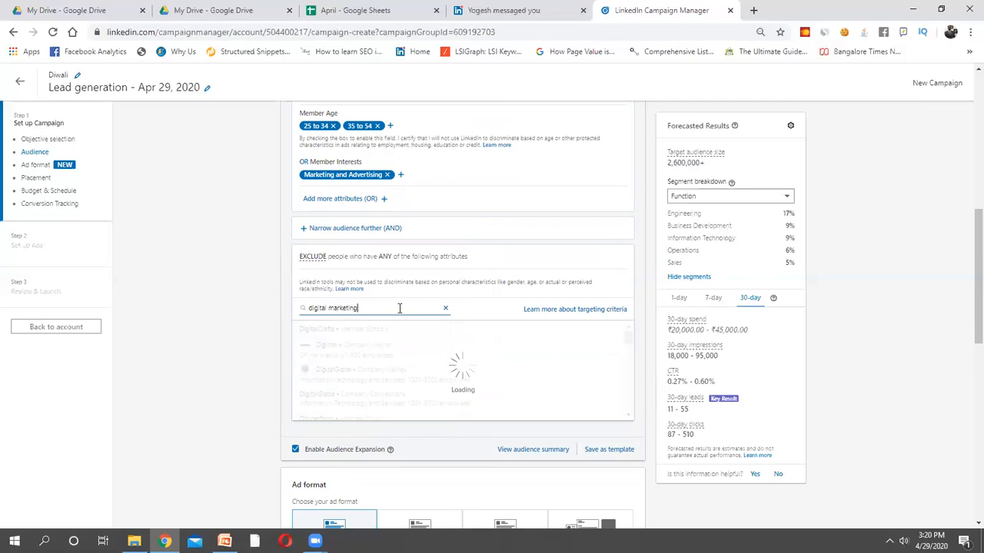
pyautogui.moveTo(403, 331)
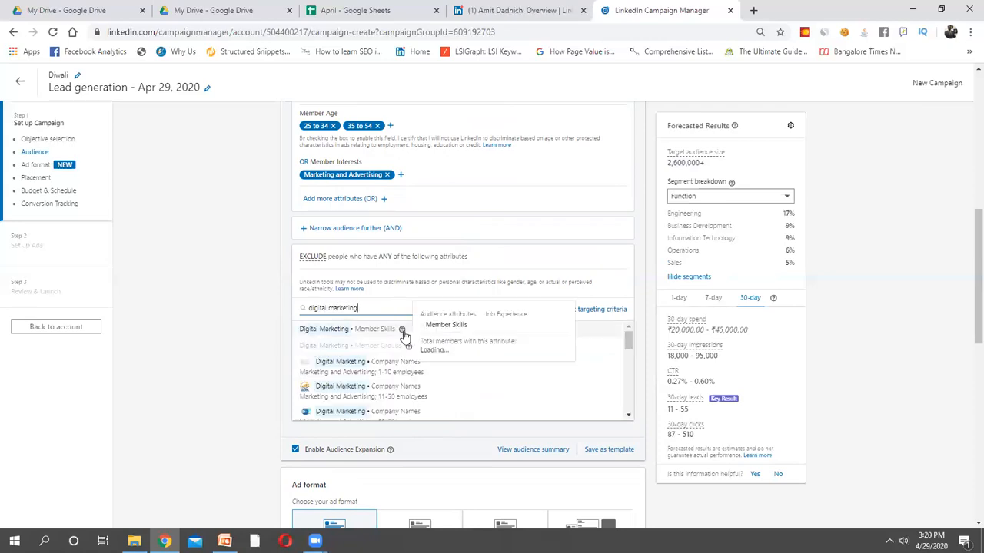
pyautogui.click(469, 334)
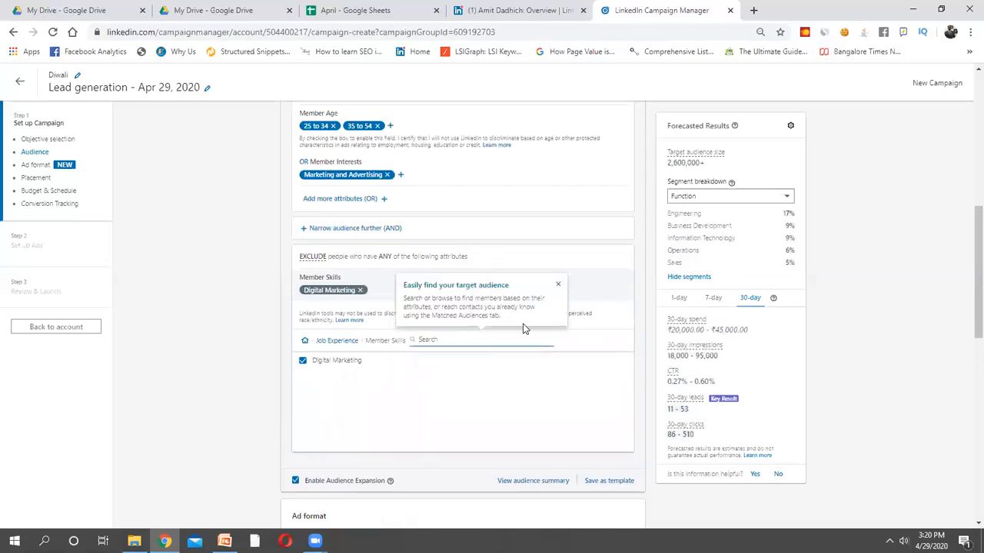
pyautogui.click(559, 286)
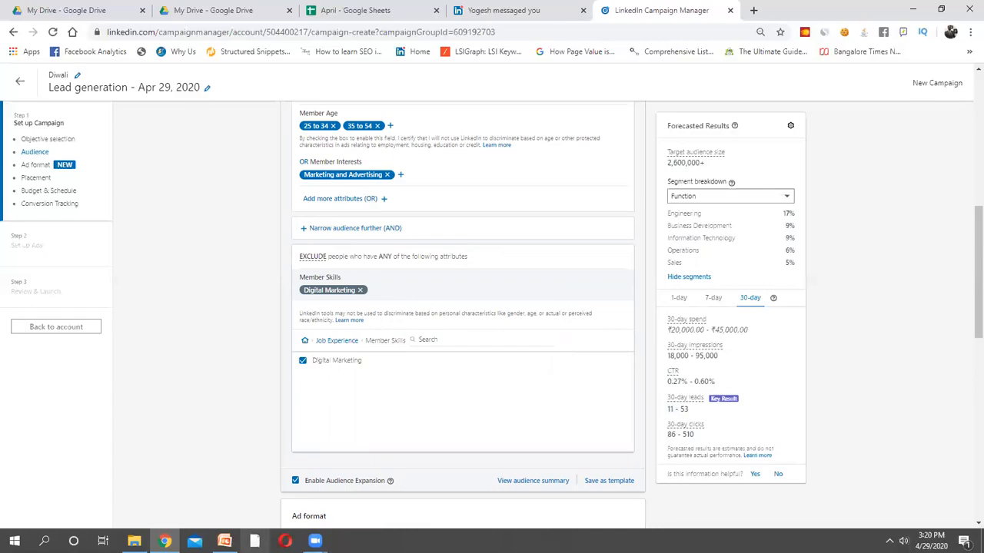
# Check the agenda slide in PowerPoint, return to the campaign in Chrome, and review its location, language and audience attribute settings
pyautogui.hotkey('alt', 'Tab')
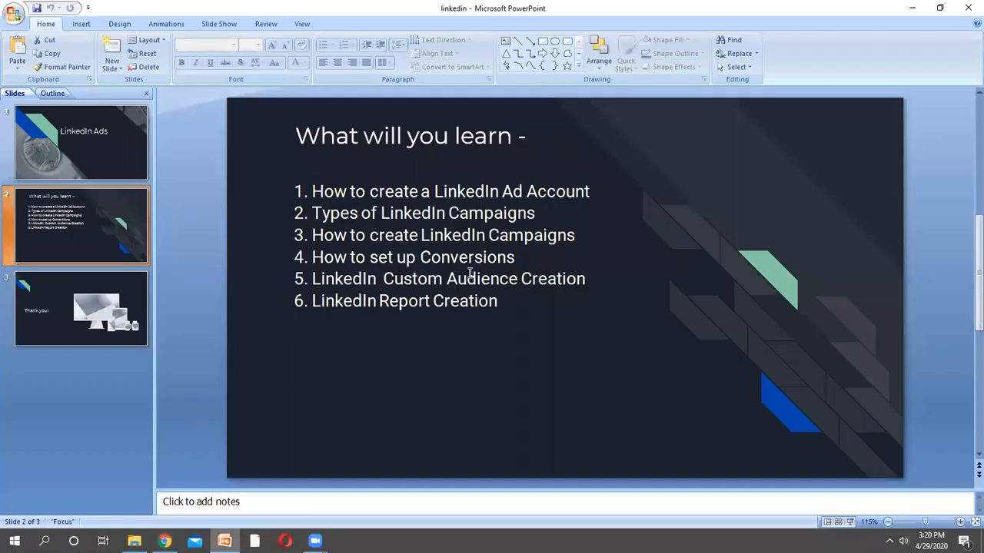
pyautogui.click(165, 541)
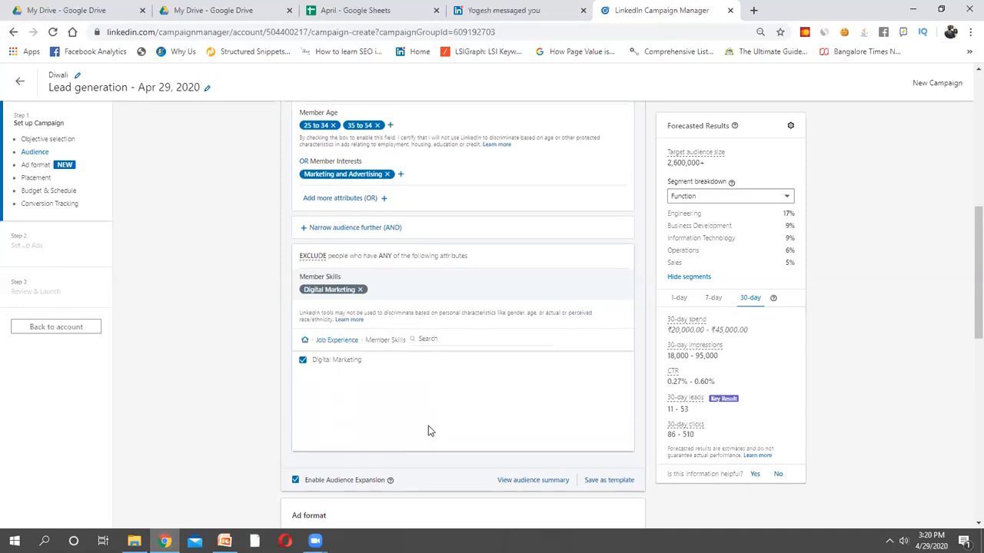
pyautogui.scroll(-1, 428, 430)
pyautogui.scroll(6, 429, 430)
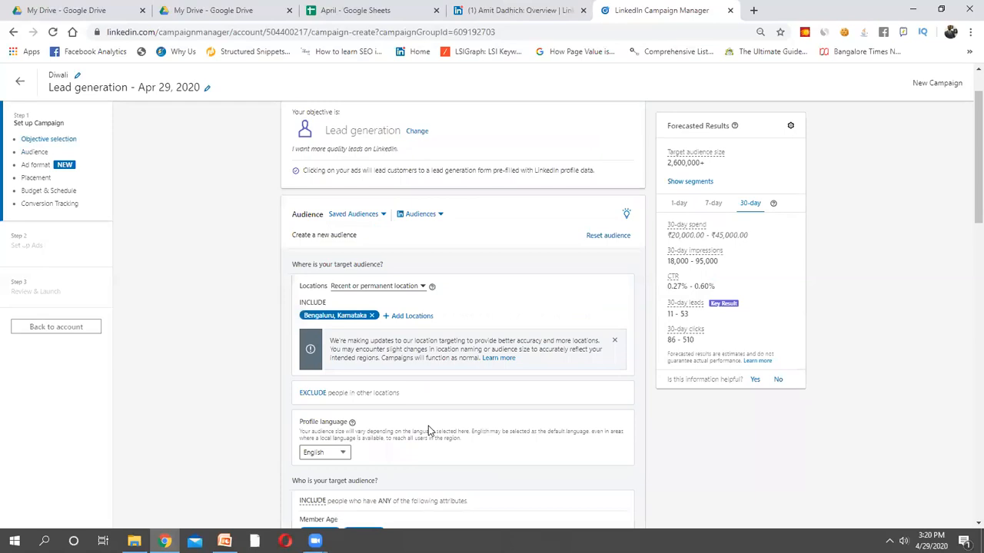
pyautogui.scroll(-4, 428, 428)
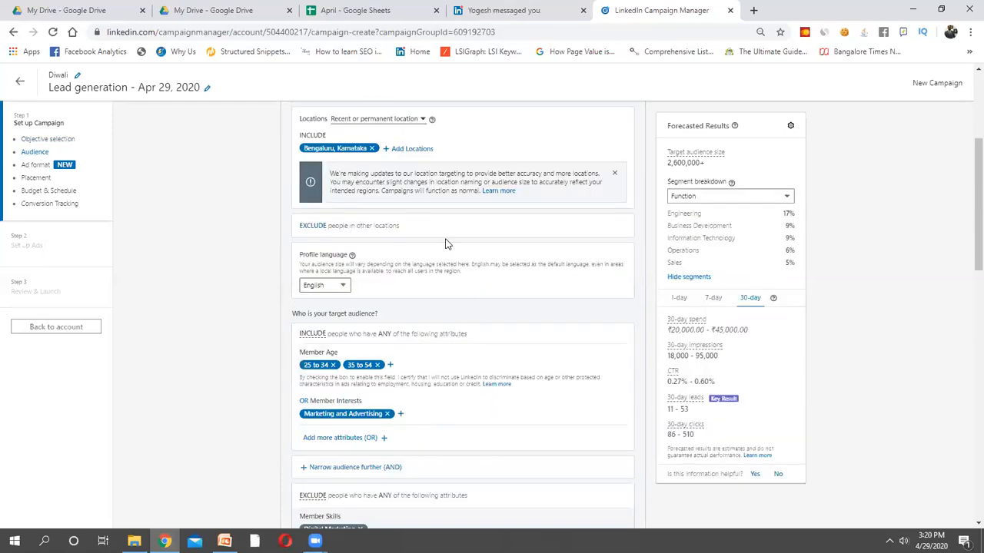
pyautogui.scroll(-2, 445, 234)
pyautogui.scroll(3, 446, 234)
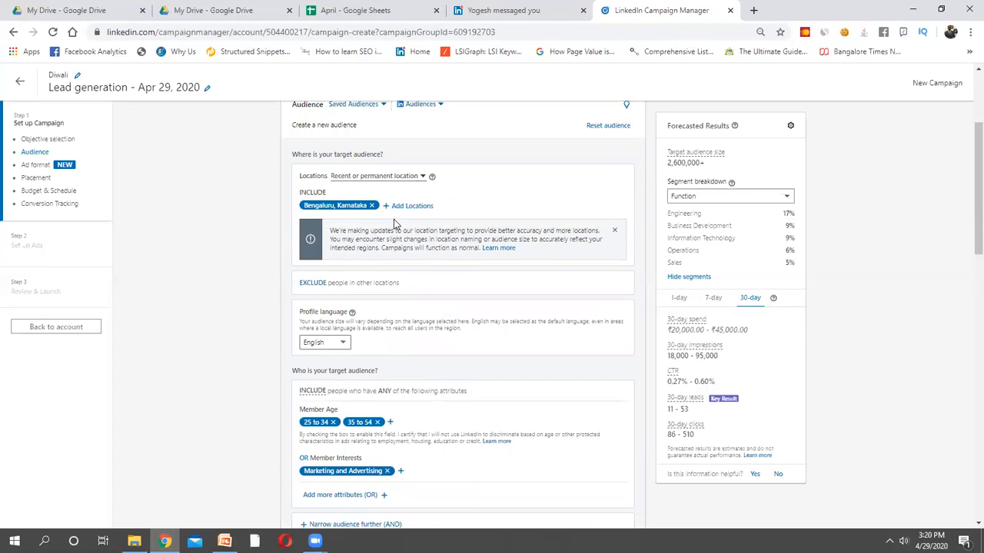
pyautogui.scroll(-4, 384, 253)
pyautogui.scroll(-5, 367, 322)
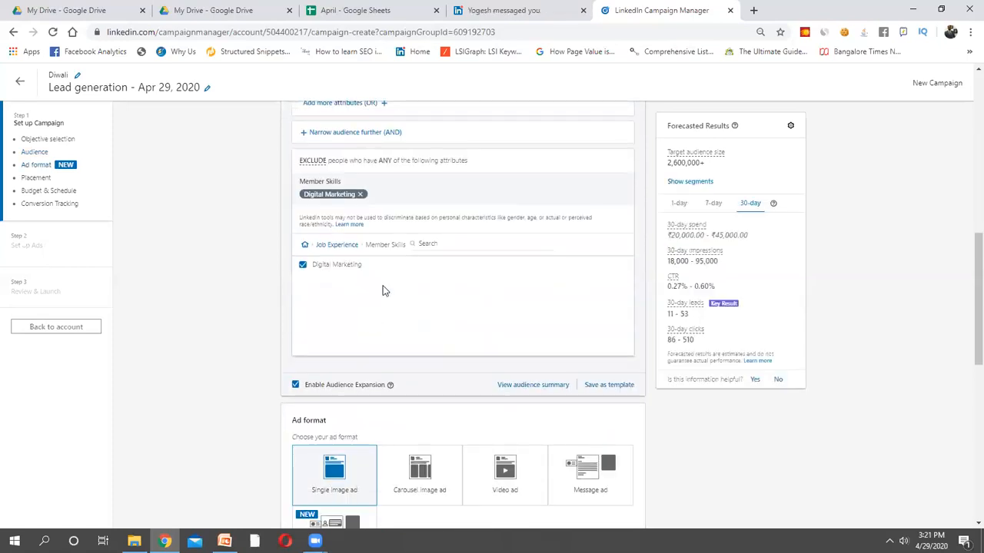
# Read the descriptions of the Carousel image ad, Video ad and Message ad formats in the Ad format section
pyautogui.scroll(-6, 365, 330)
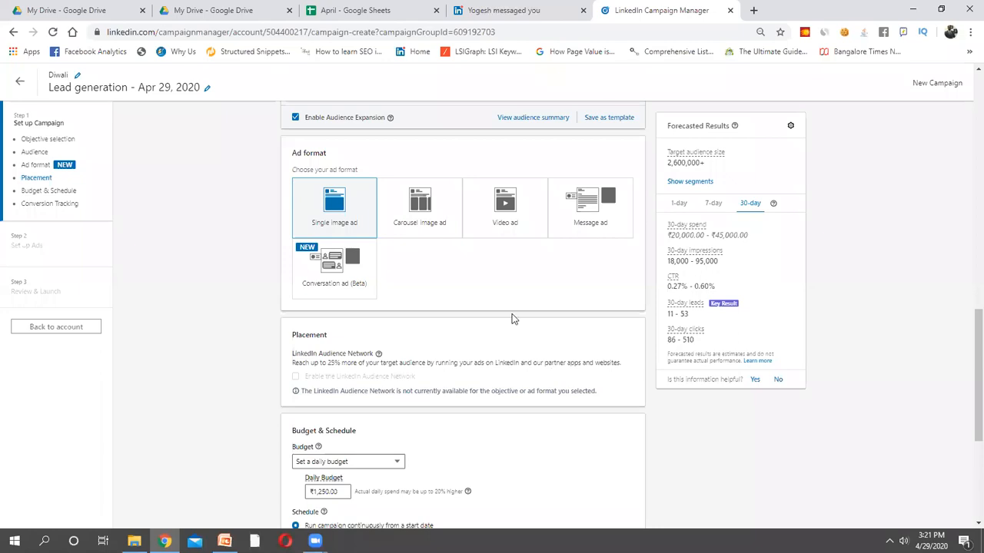
pyautogui.moveTo(435, 228)
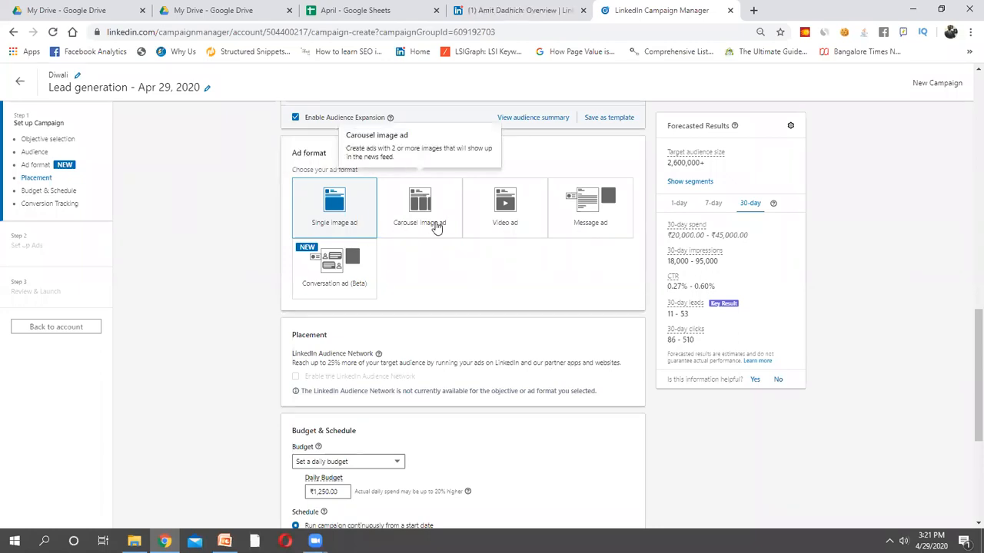
pyautogui.moveTo(512, 240)
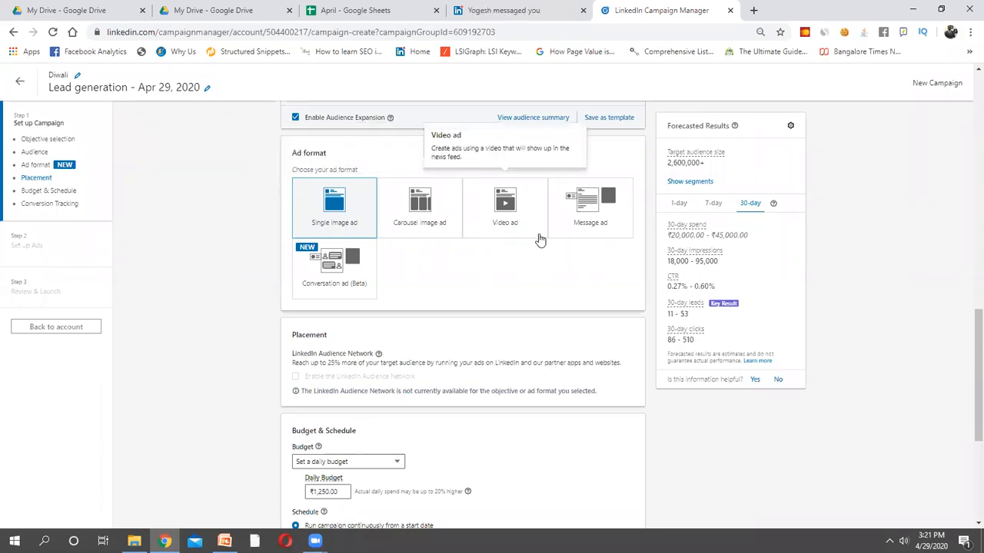
pyautogui.moveTo(577, 238)
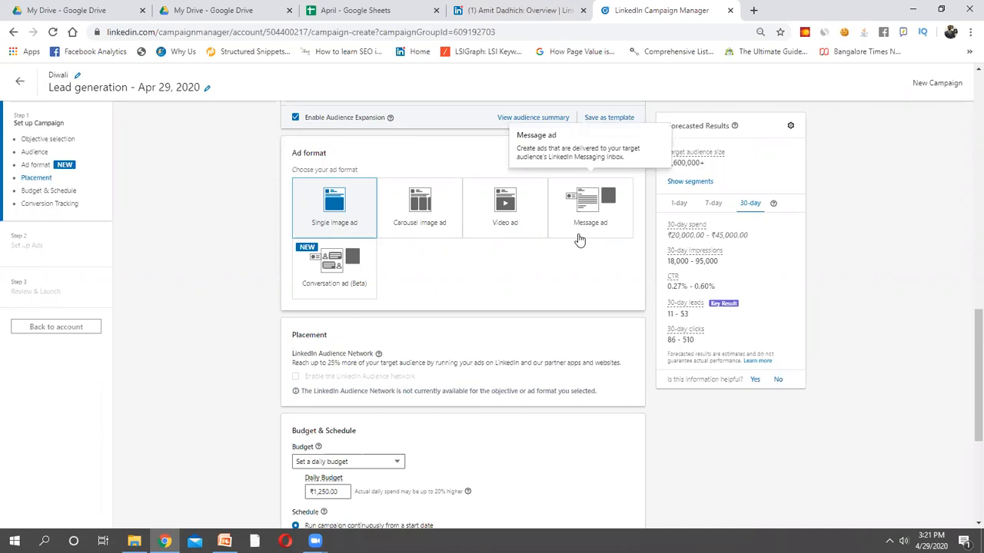
# Switch to LinkedIn Messaging and open the sponsored message "Affiliate Tracking Platform at Just $199/M Only" from the conversation list
pyautogui.click(522, 6)
pyautogui.click(570, 75)
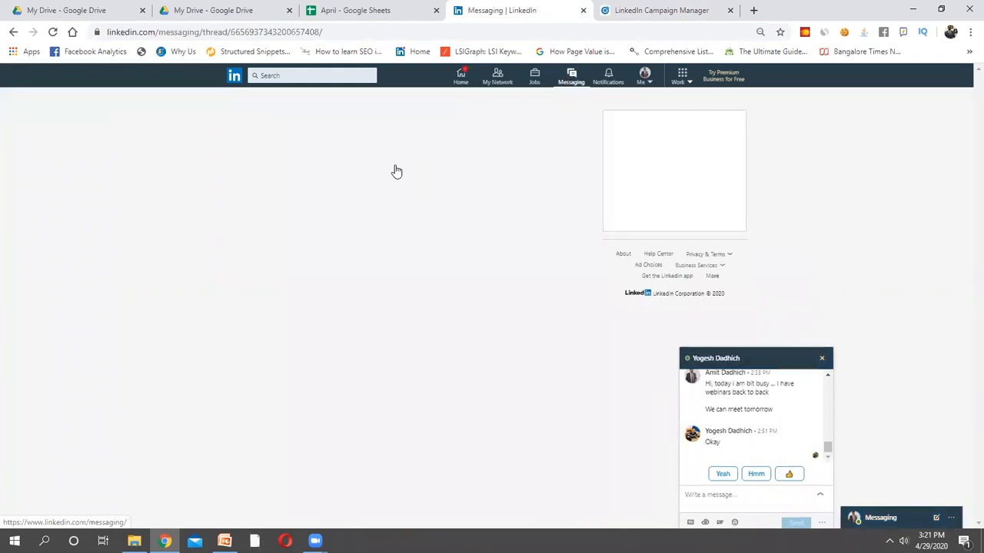
pyautogui.scroll(-3, 323, 243)
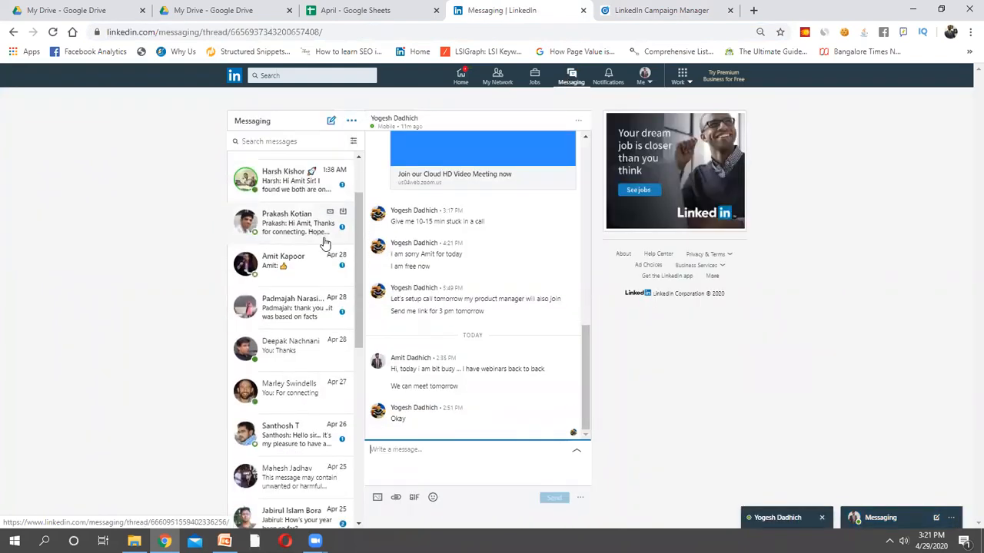
pyautogui.scroll(-4, 324, 243)
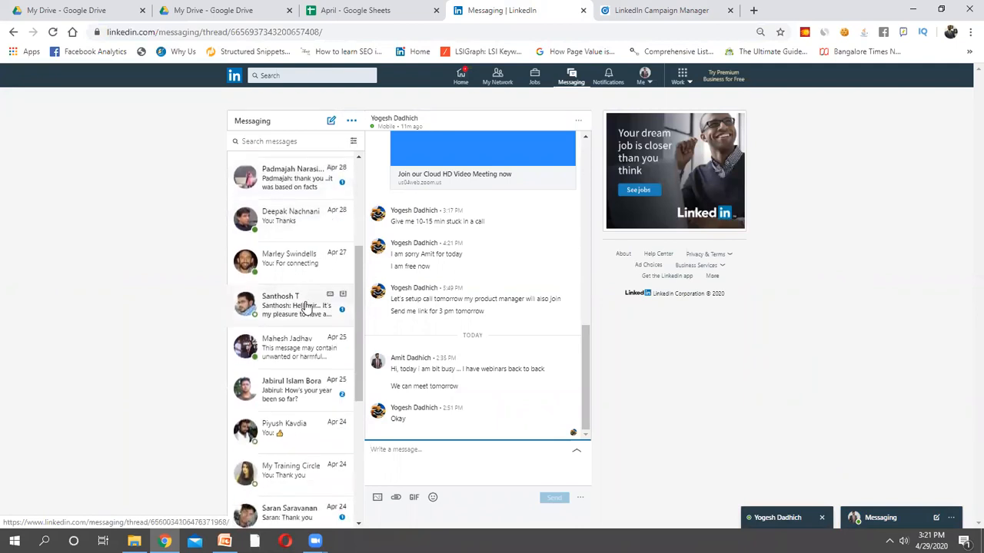
pyautogui.scroll(-3, 299, 344)
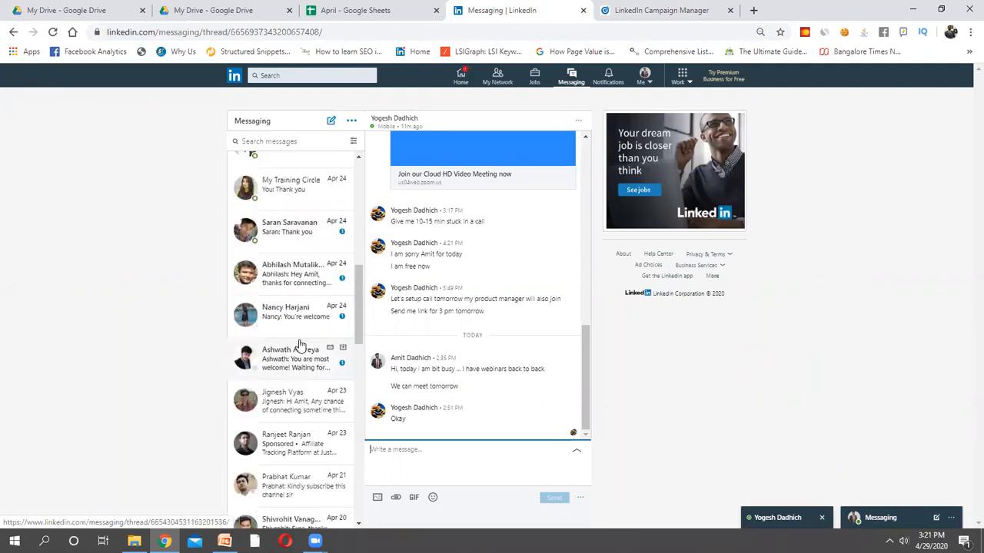
pyautogui.scroll(-2, 300, 344)
pyautogui.scroll(-1, 299, 344)
pyautogui.click(301, 315)
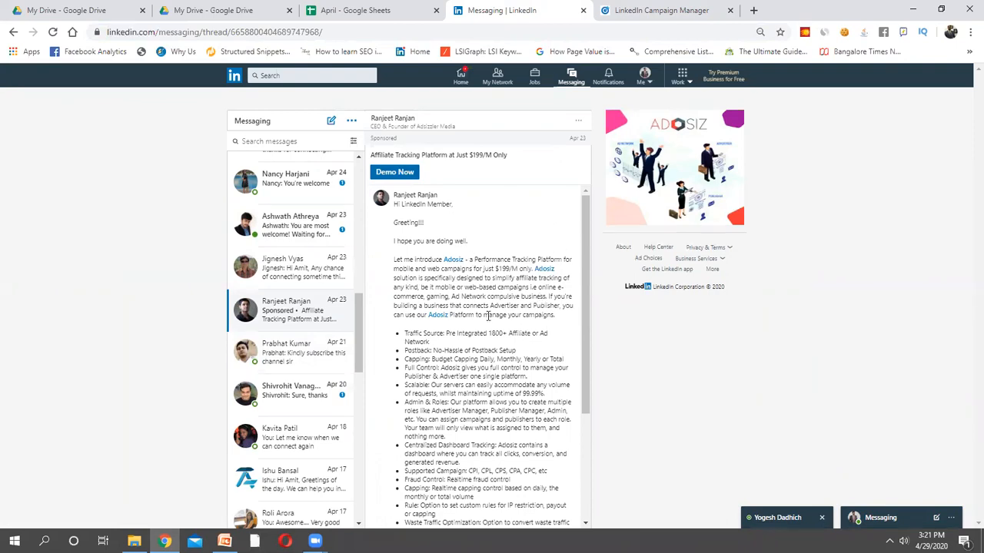
# Read through the sponsored message as a Message ad example and return to the campaign's ad formats
pyautogui.scroll(-2, 509, 315)
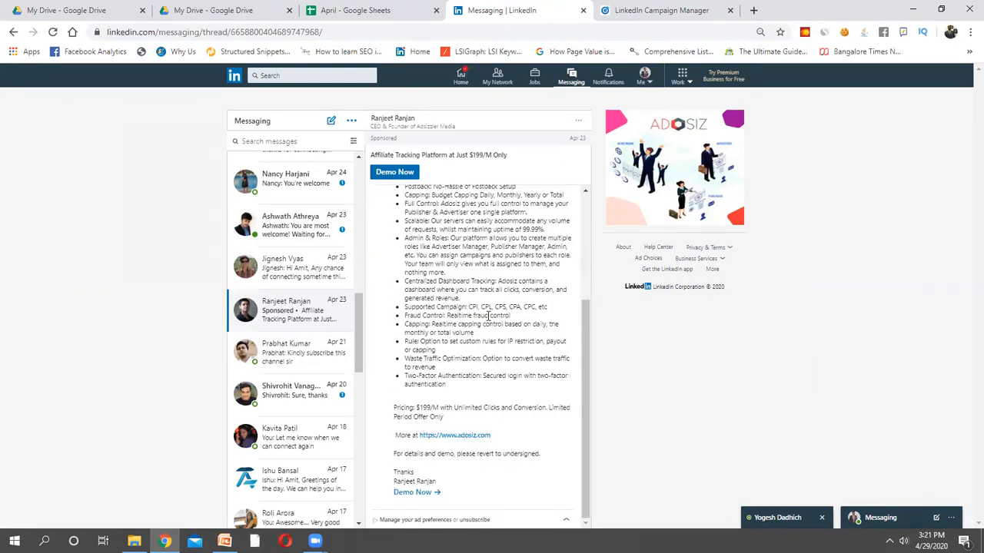
pyautogui.scroll(3, 474, 388)
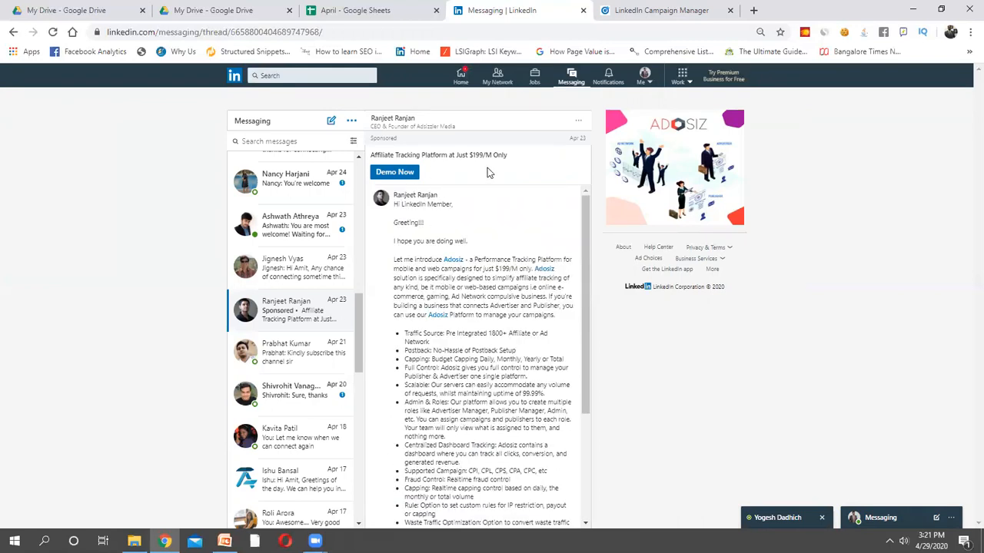
pyautogui.scroll(-2, 471, 344)
pyautogui.scroll(2, 471, 343)
pyautogui.click(669, 10)
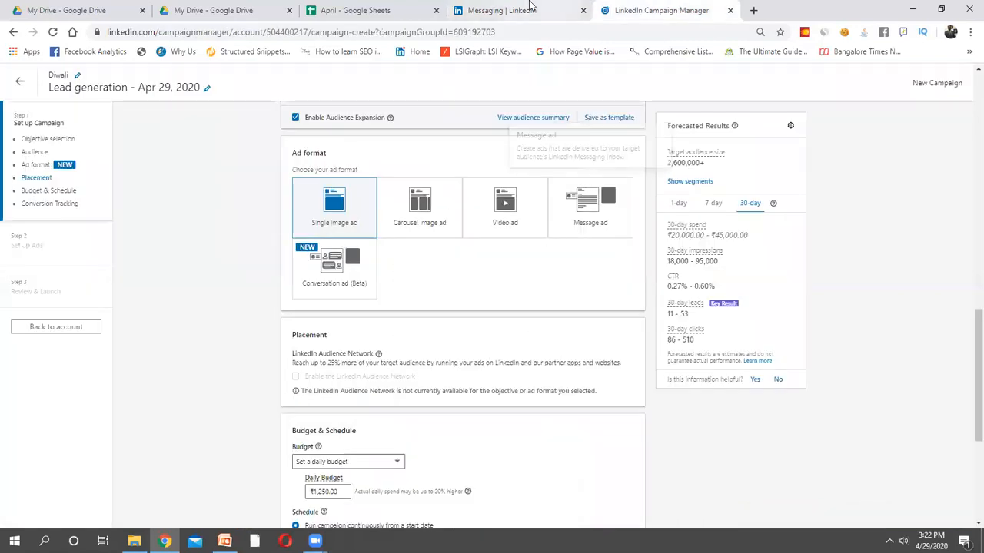
# View the sponsored message's Demo Now lead form, close it without submitting, and return to the campaign's Ad format section
pyautogui.click(501, 10)
pyautogui.click(395, 173)
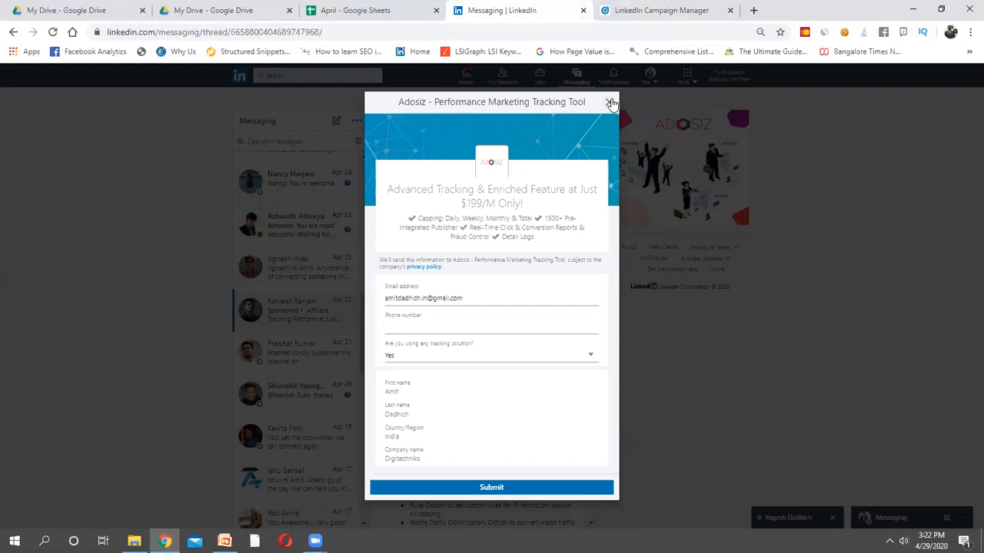
pyautogui.click(610, 102)
pyautogui.click(640, 11)
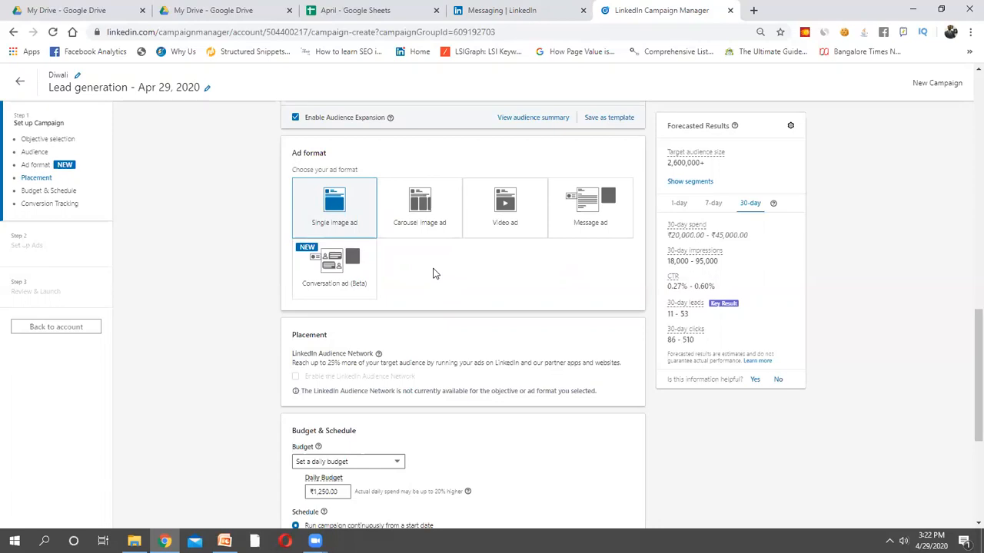
# Try a daily budget of ₹300 for the campaign in the Budget & Schedule section
pyautogui.scroll(-2, 433, 274)
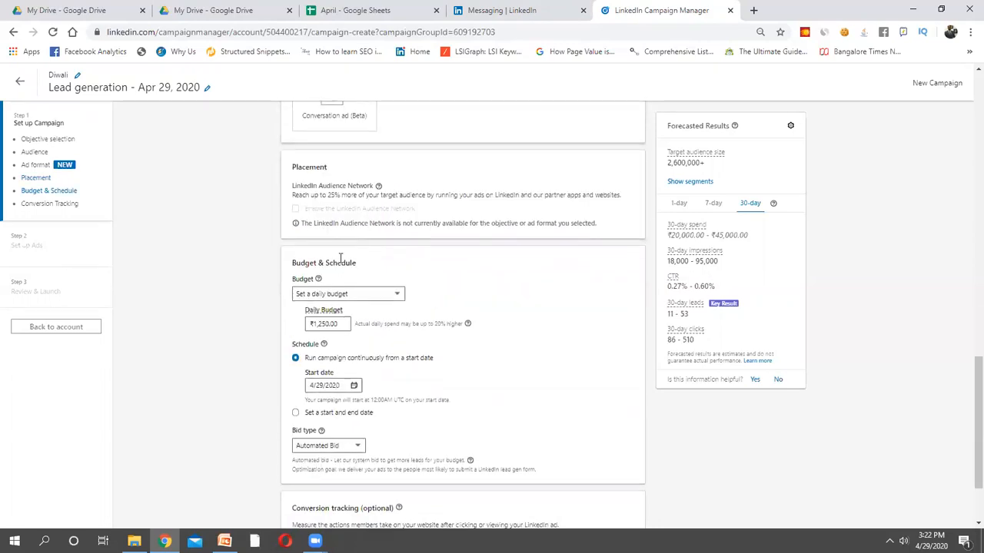
pyautogui.click(334, 296)
pyautogui.click(436, 303)
pyautogui.click(329, 326)
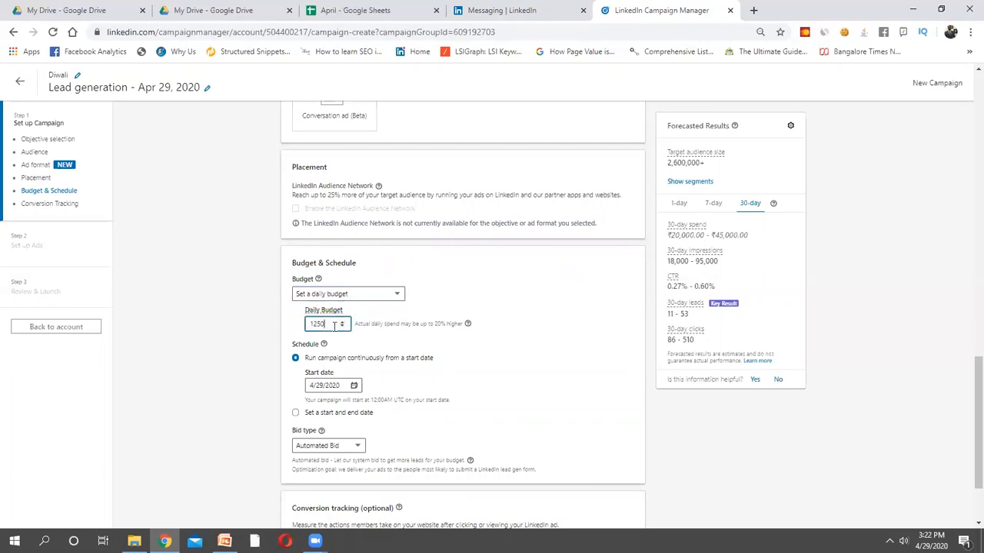
pyautogui.click(342, 327)
pyautogui.doubleClick(329, 325)
pyautogui.press('BackSpace')
pyautogui.write('1250')
pyautogui.click(435, 315)
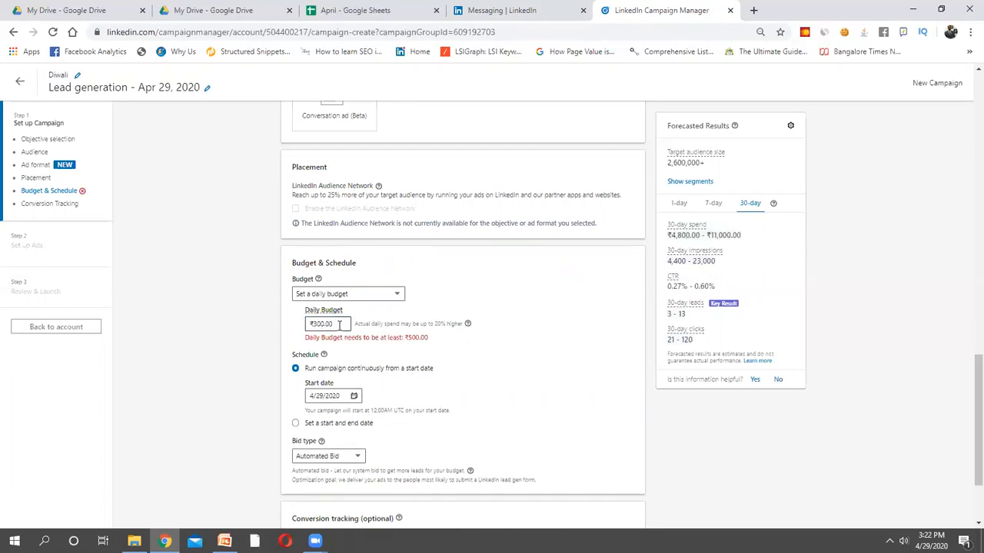
# Set the daily budget to ₹500 and check the budget type options, keeping Set a daily budget
pyautogui.doubleClick(339, 324)
pyautogui.press('BackSpace')
pyautogui.write('500')
pyautogui.click(441, 310)
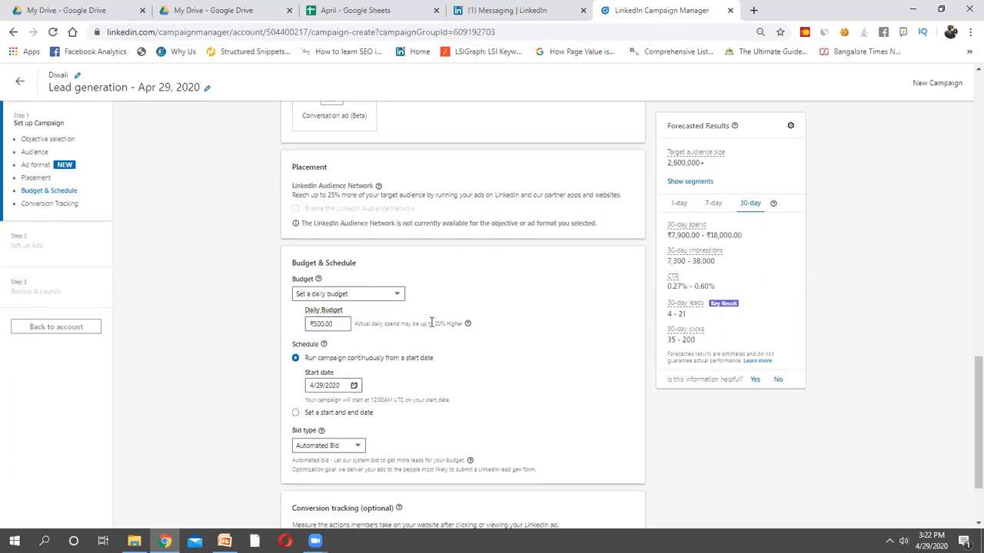
pyautogui.scroll(-1, 431, 322)
pyautogui.click(390, 237)
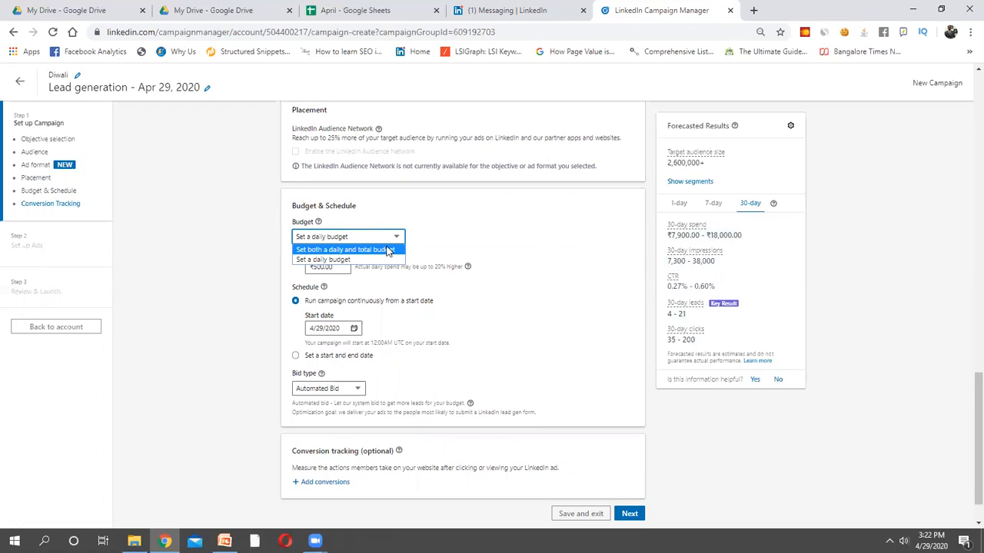
pyautogui.click(473, 260)
# Schedule the campaign with a start date of 4/30/2020 and an end date of 5/2/2020
pyautogui.scroll(-1, 450, 293)
pyautogui.scroll(-1, 450, 293)
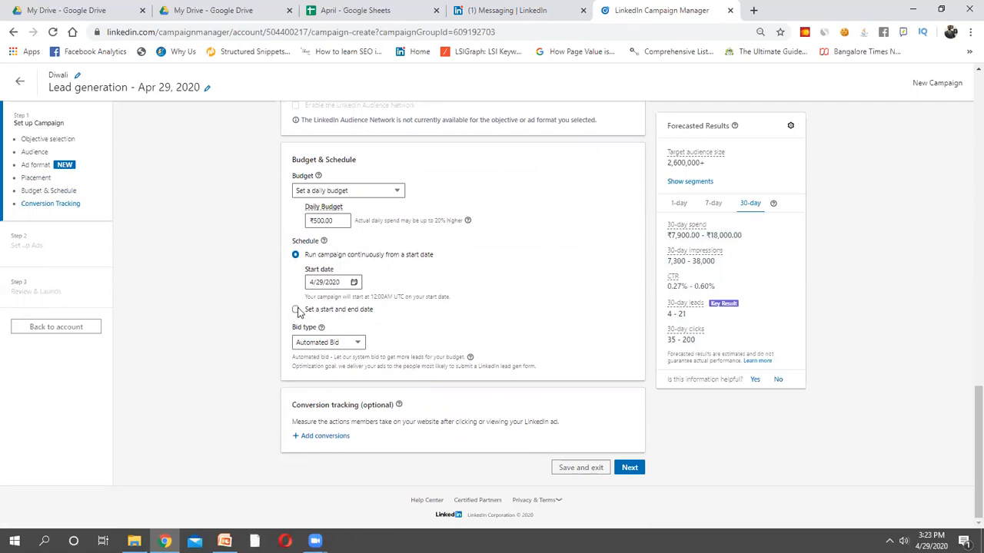
pyautogui.click(354, 282)
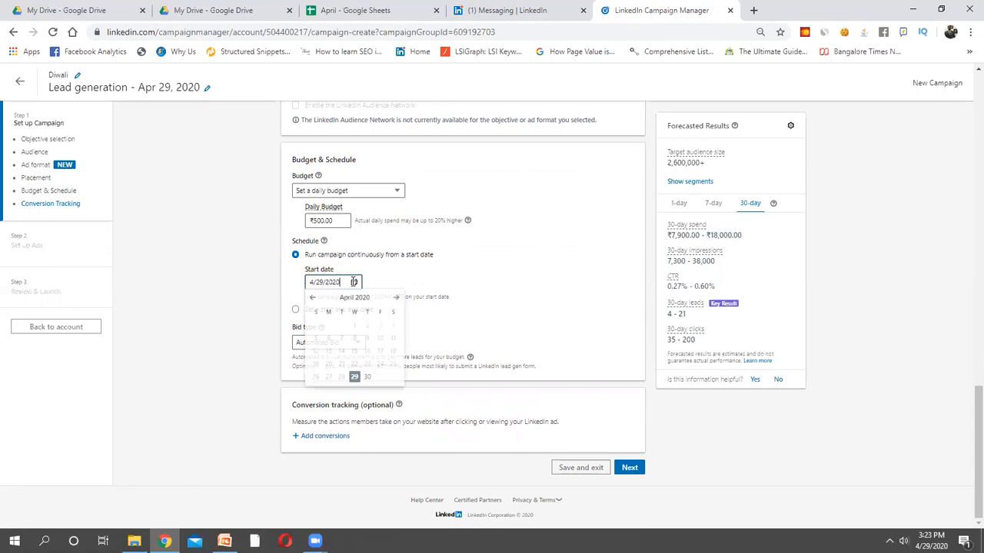
pyautogui.click(372, 378)
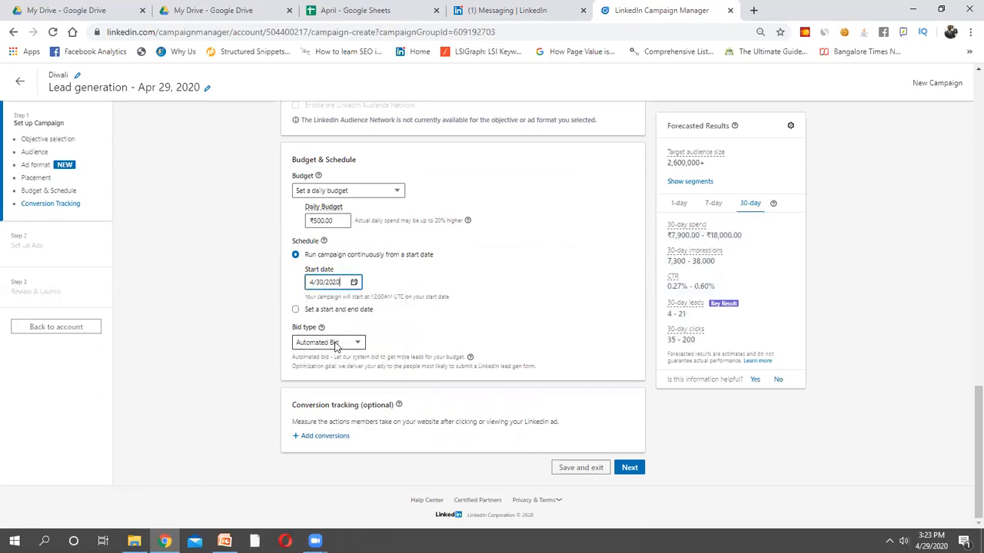
pyautogui.click(296, 309)
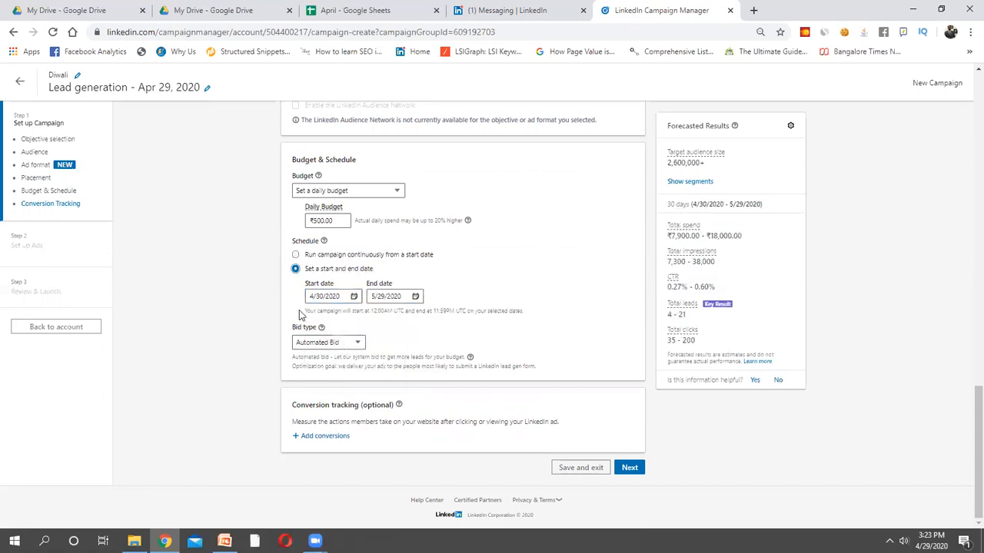
pyautogui.click(416, 296)
pyautogui.click(492, 340)
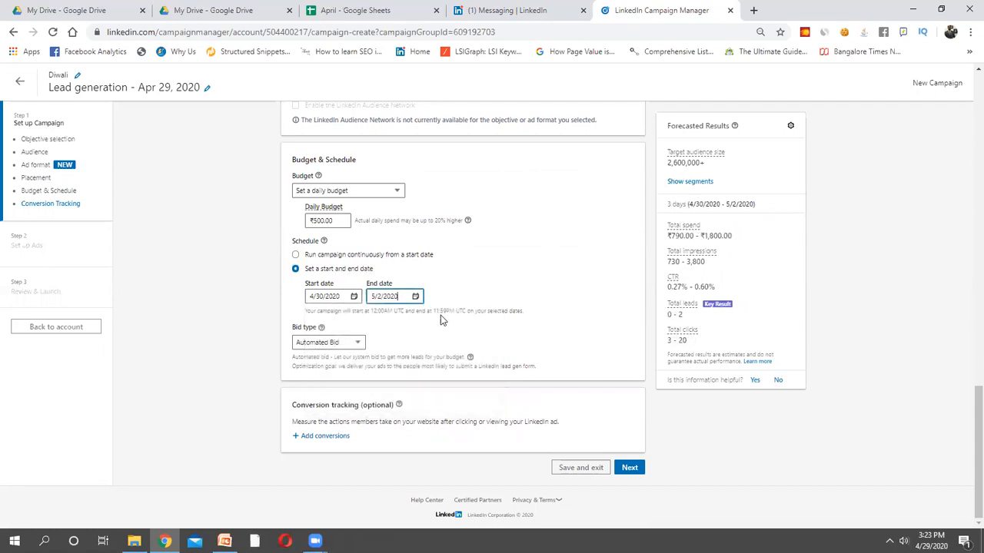
# Review the available bid types and set the campaign's bid type to Enhanced CPC Bid
pyautogui.click(351, 342)
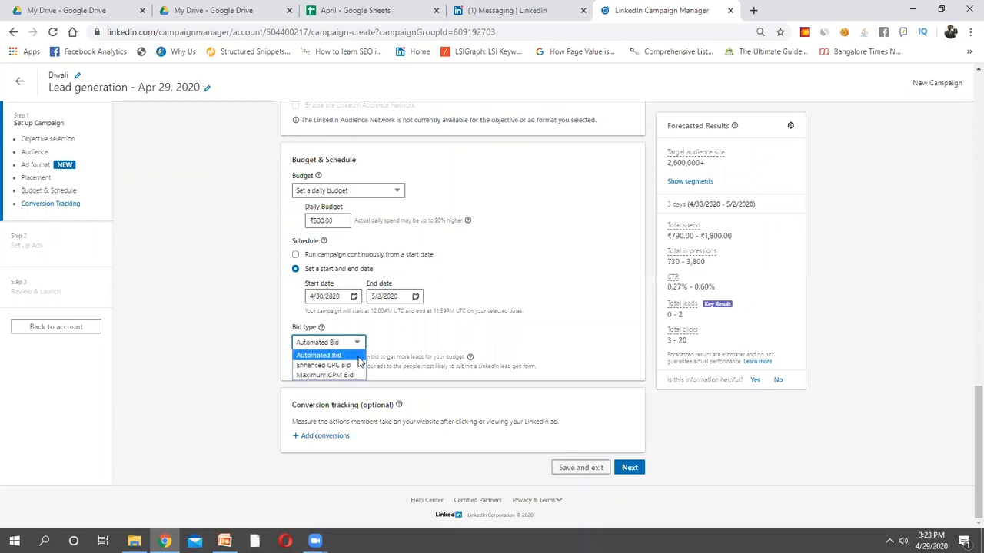
pyautogui.click(413, 337)
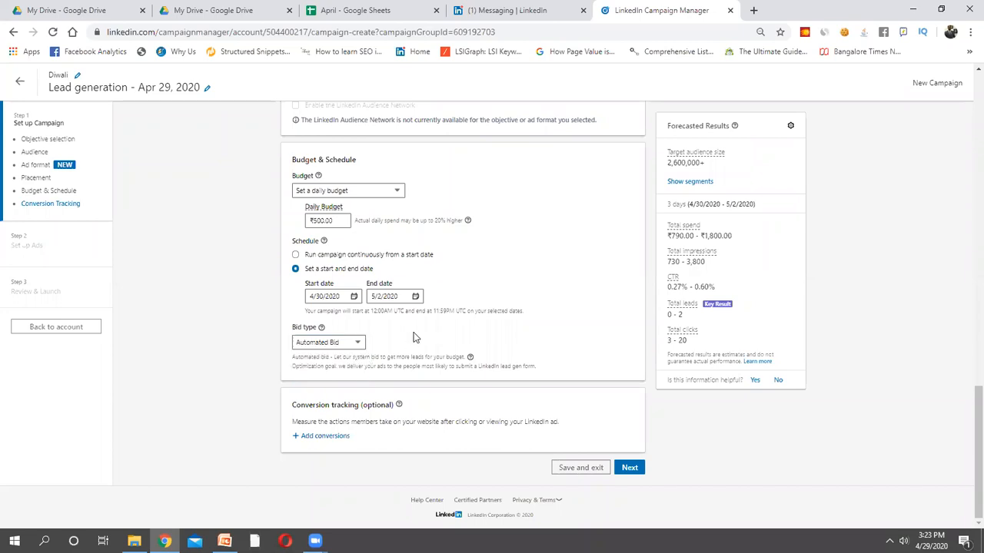
pyautogui.click(355, 344)
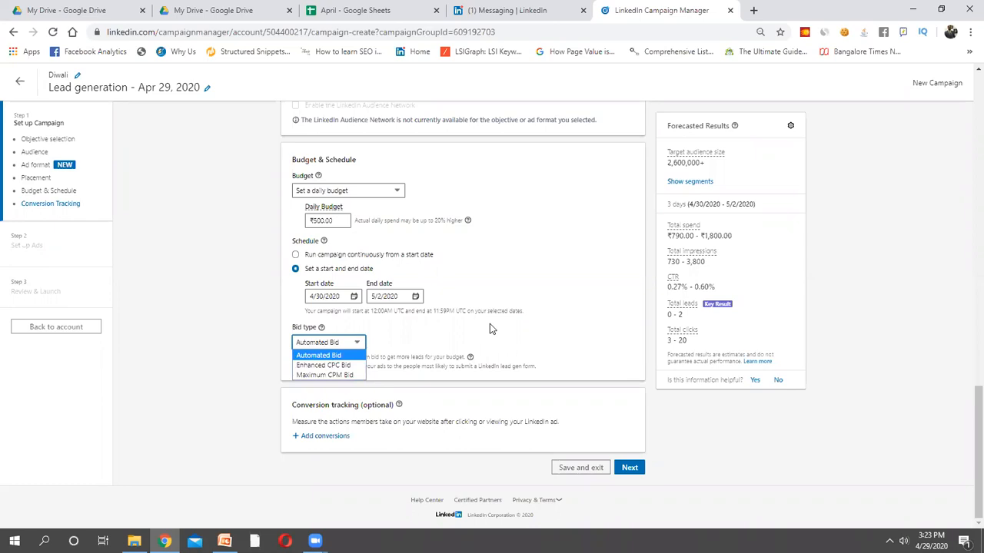
pyautogui.click(352, 366)
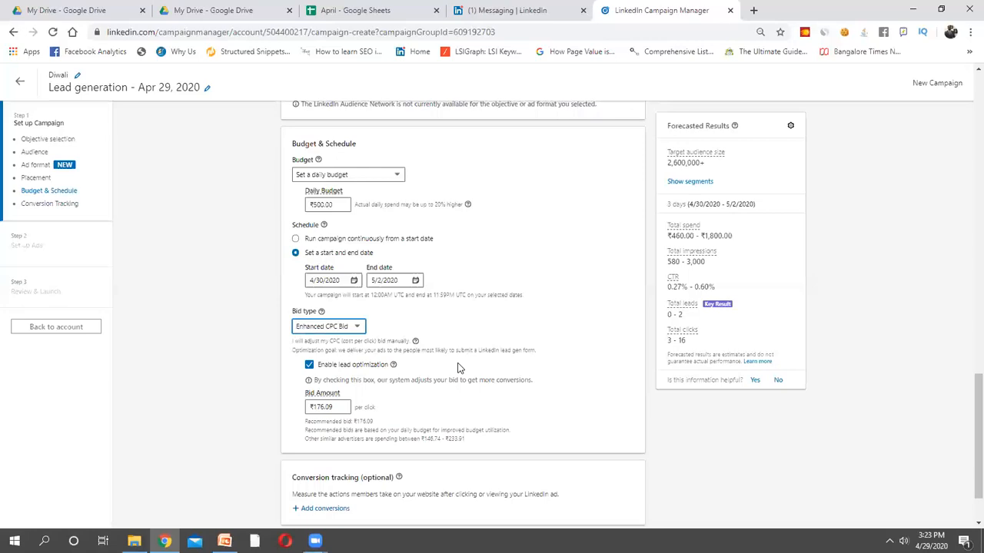
pyautogui.scroll(-2, 458, 368)
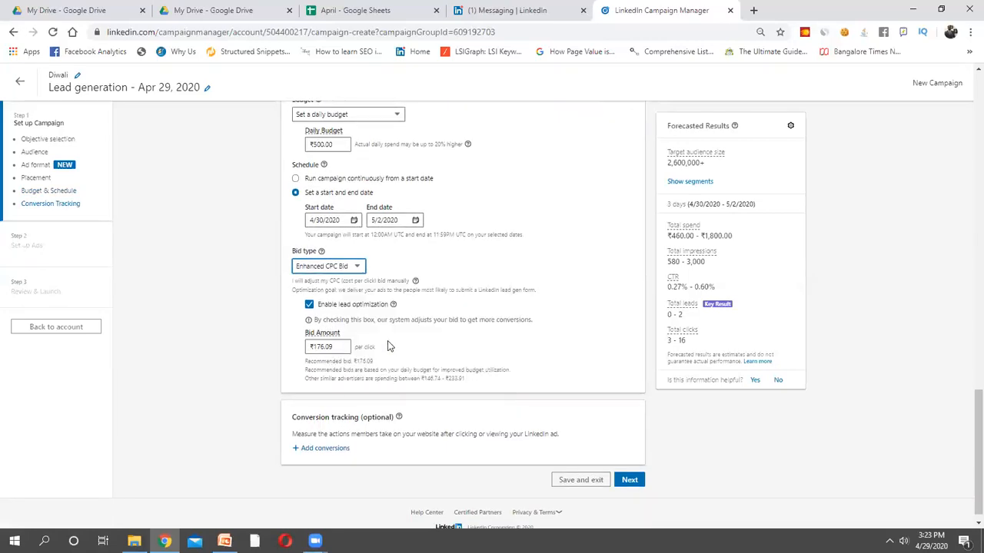
pyautogui.scroll(-1, 401, 329)
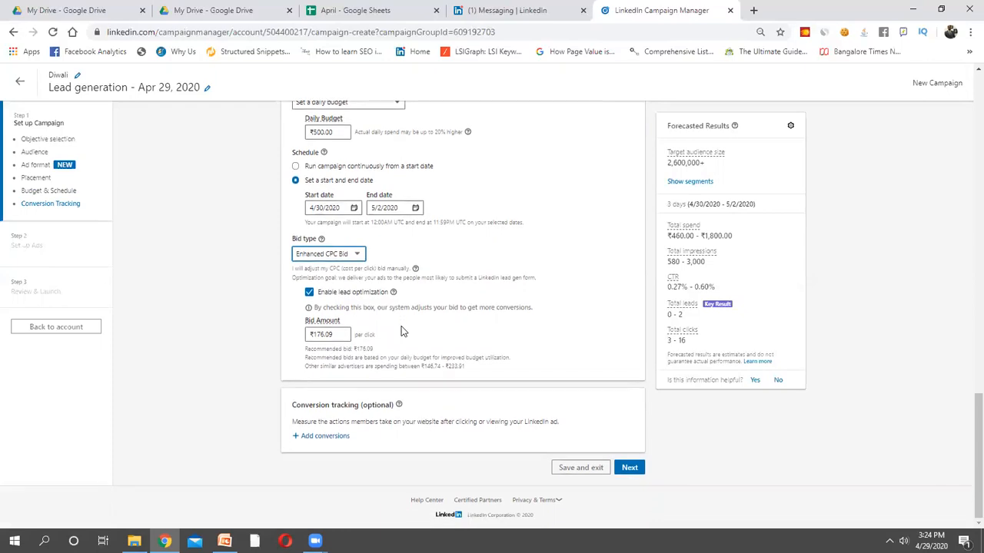
# Turn lead optimization off and back on to compare its effect on the bid type
pyautogui.click(309, 293)
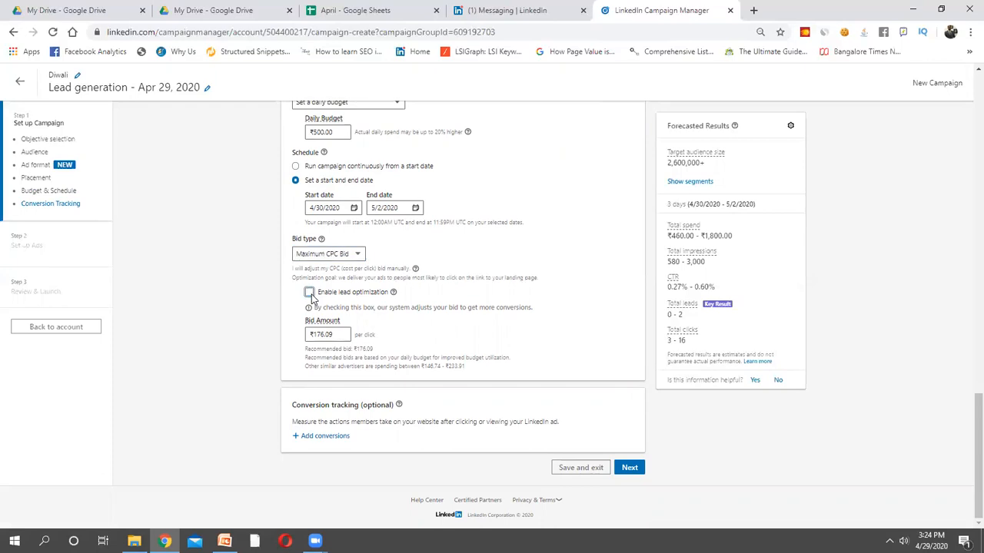
pyautogui.moveTo(329, 332)
pyautogui.click(309, 293)
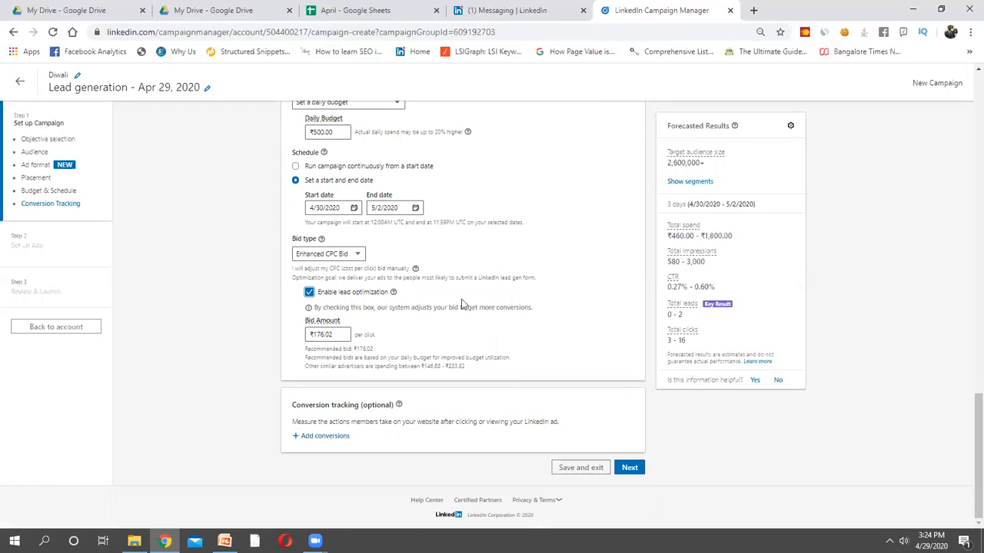
pyautogui.click(309, 297)
pyautogui.click(309, 299)
# Try a bid amount of ₹10 per click
pyautogui.doubleClick(335, 335)
pyautogui.press('BackSpace')
pyautogui.write('10')
pyautogui.click(423, 339)
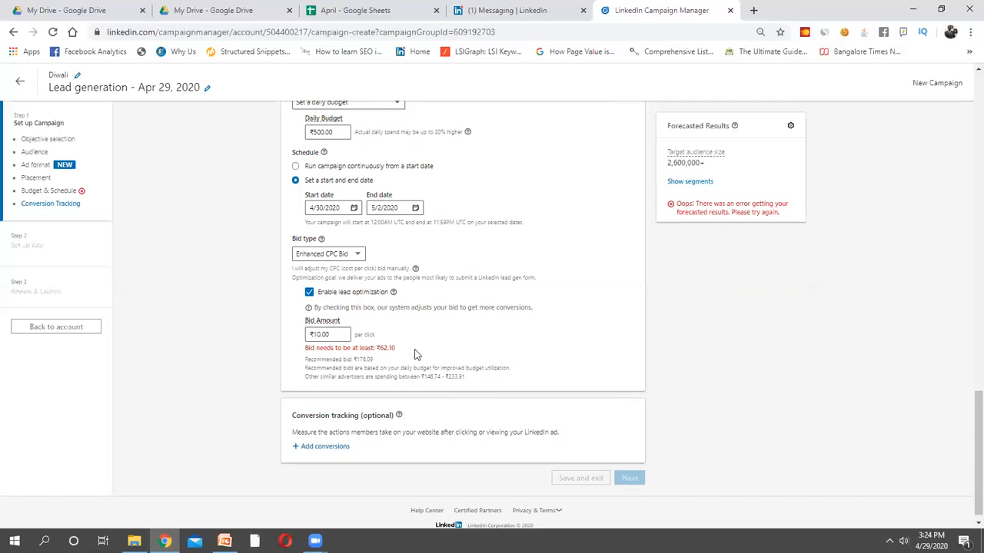
# Set the bid amount to ₹180 per click
pyautogui.tripleClick(343, 335)
pyautogui.write('1')
pyautogui.write('80')
pyautogui.click(442, 328)
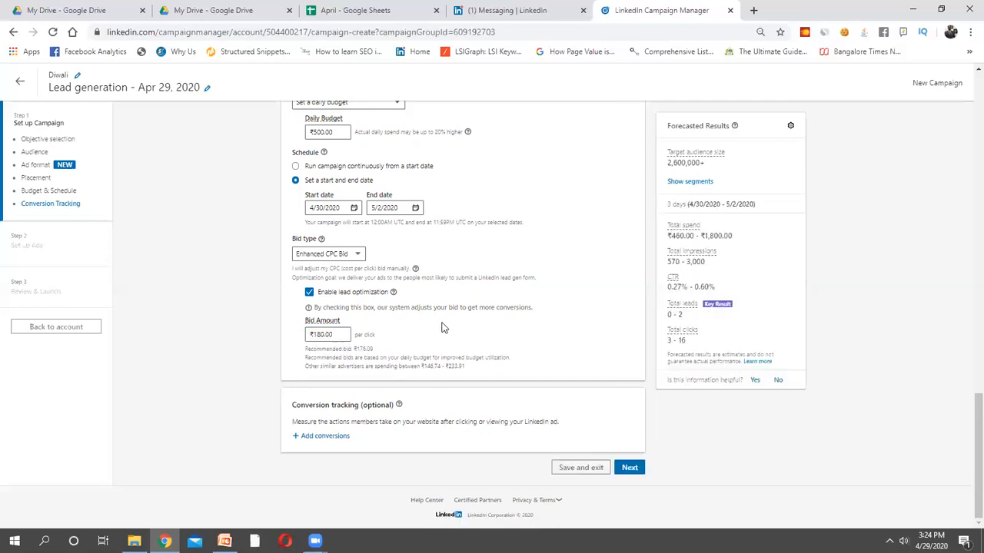
# Review the campaign setup sections and raise the daily budget to ₹1,500
pyautogui.scroll(5, 442, 328)
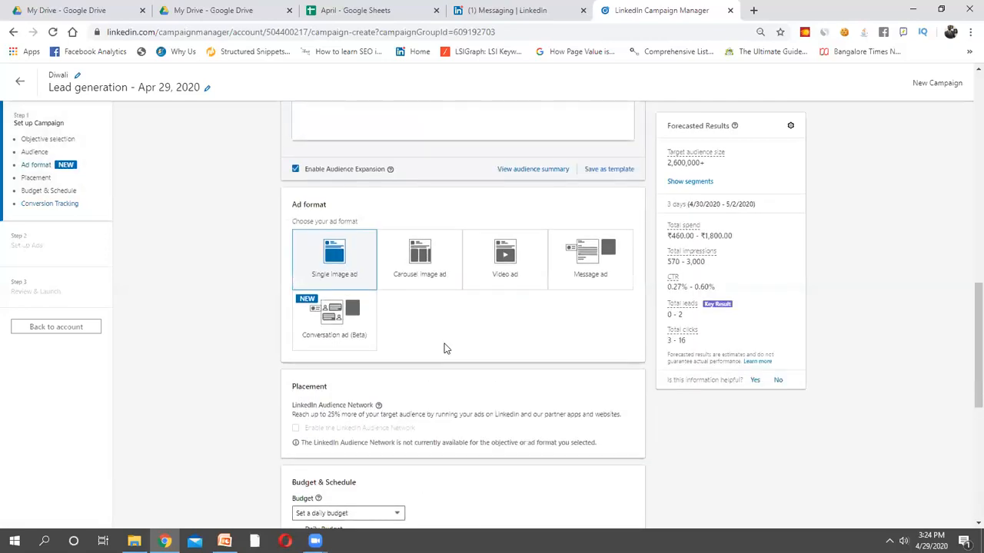
pyautogui.scroll(8, 504, 302)
pyautogui.scroll(-12, 504, 302)
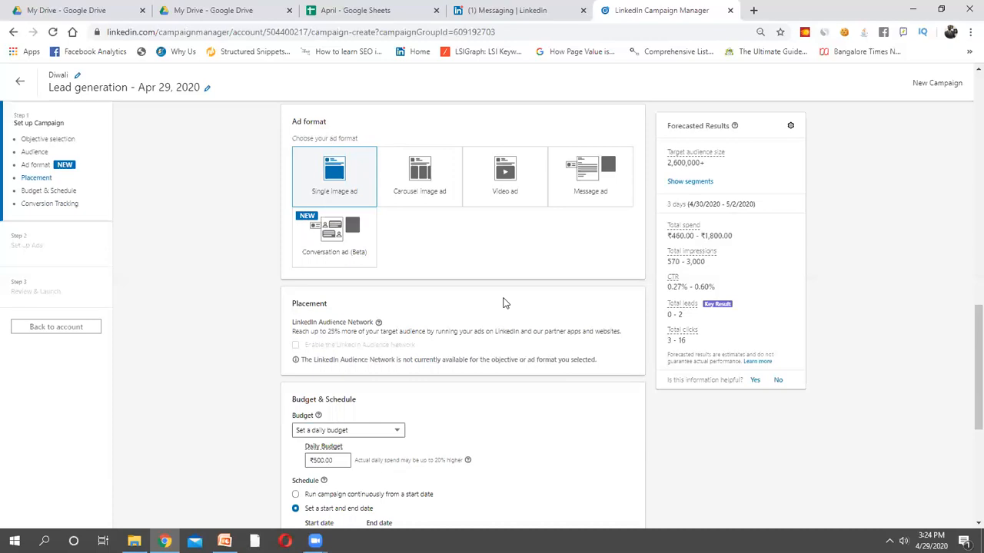
pyautogui.scroll(-5, 503, 302)
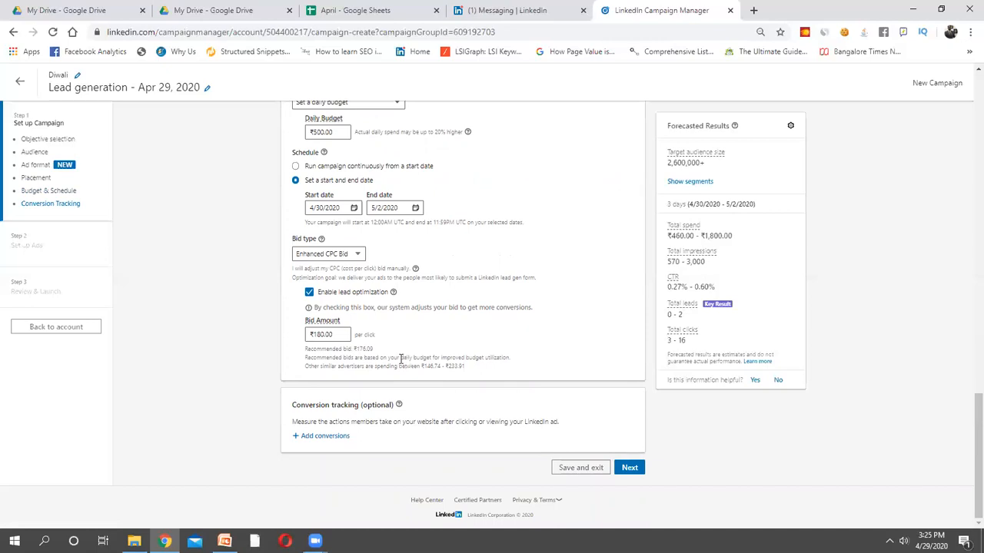
pyautogui.scroll(2, 383, 287)
pyautogui.click(340, 271)
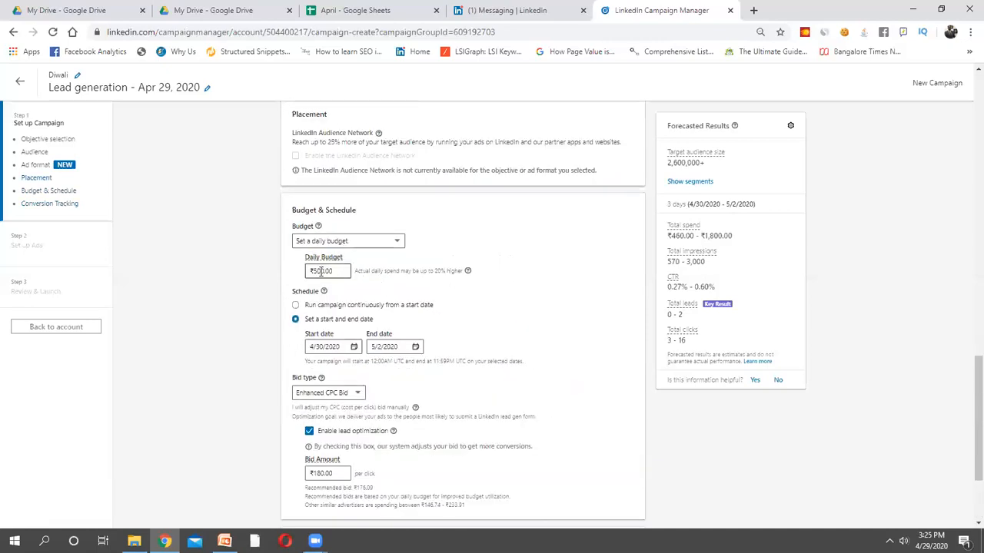
pyautogui.press('BackSpace')
pyautogui.press('BackSpace')
pyautogui.write('00')
pyautogui.click(483, 300)
# Save the campaign setup without adding conversions and continue to the Set up Ads step
pyautogui.scroll(-3, 483, 300)
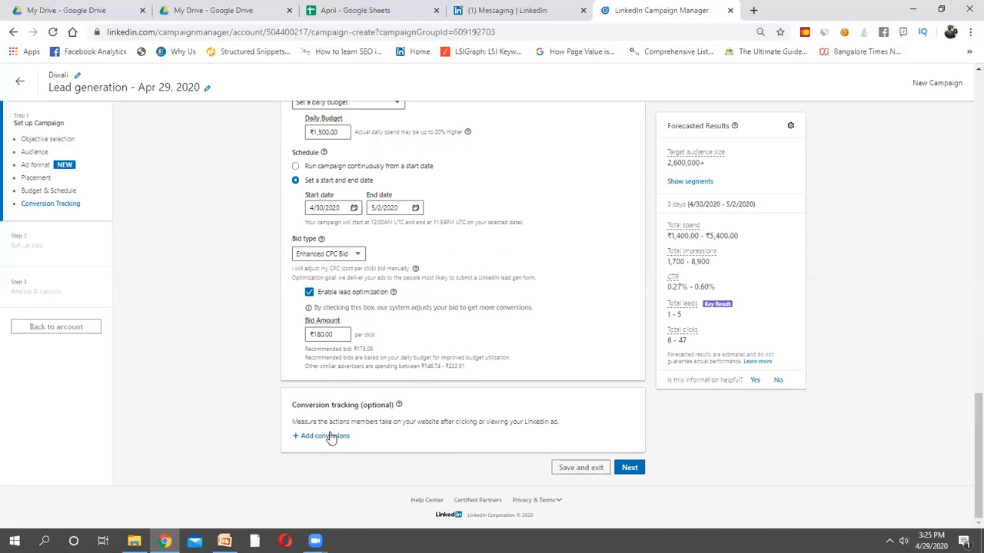
pyautogui.click(630, 469)
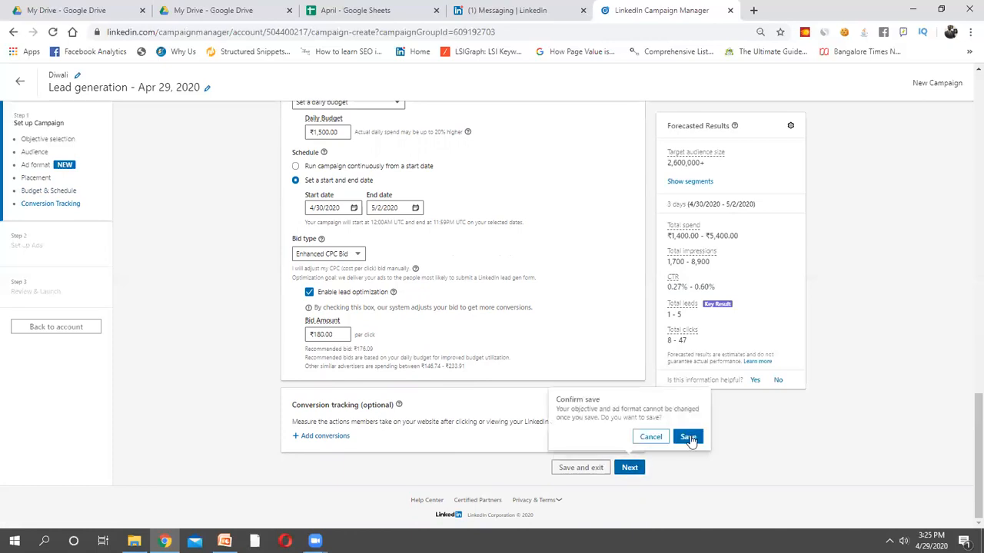
pyautogui.click(688, 437)
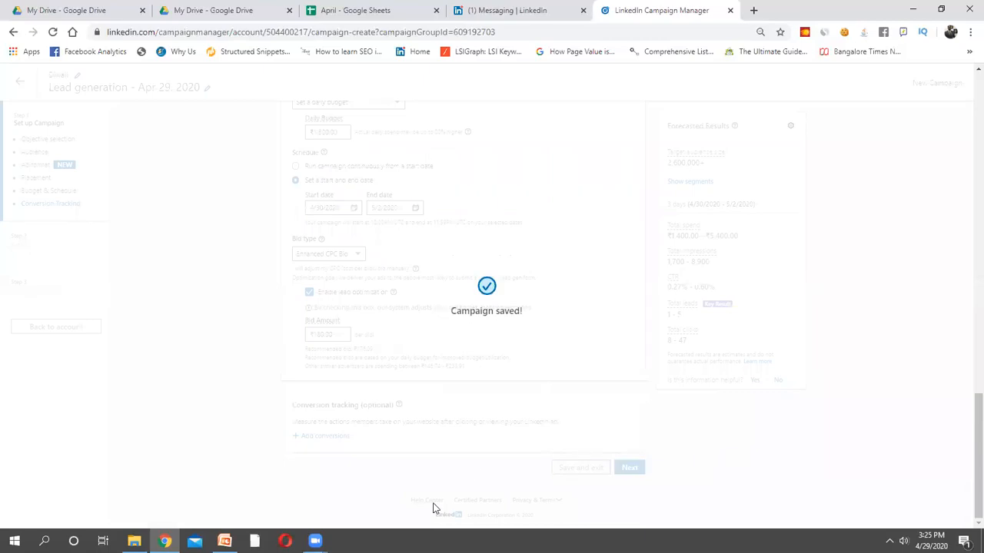
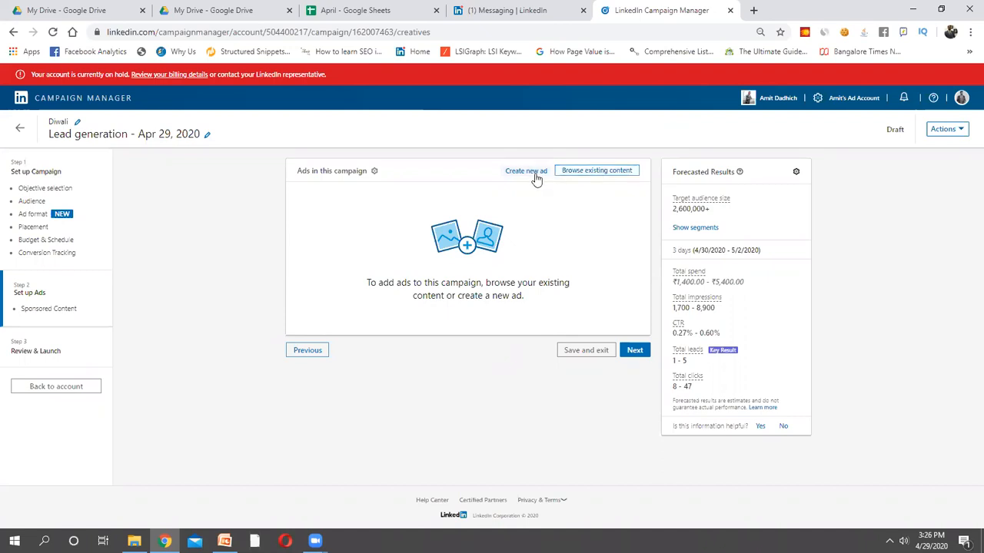
# Browse the existing content, select the ad "abc-1st-2nd" as an example, and leave without sponsoring it
pyautogui.click(596, 172)
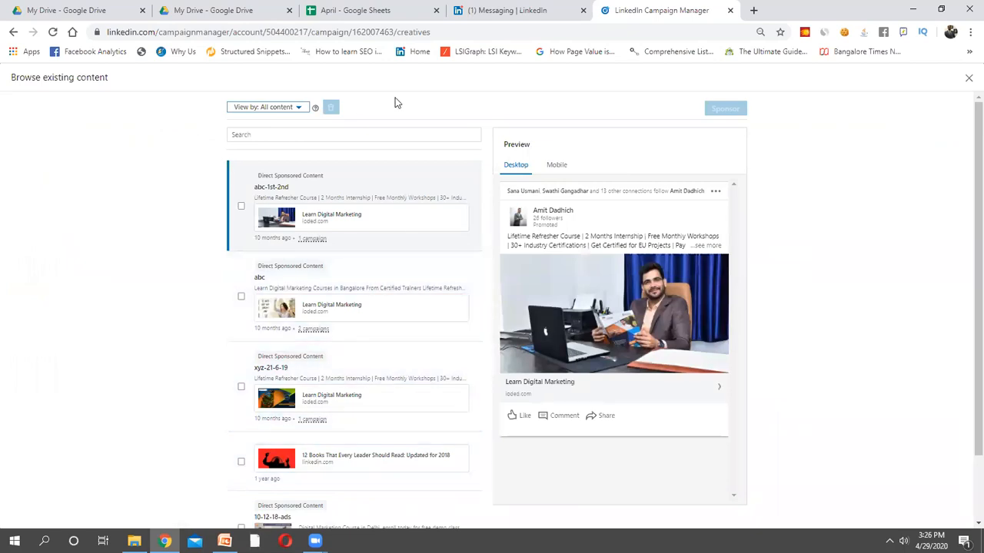
pyautogui.click(242, 206)
pyautogui.scroll(-2, 549, 285)
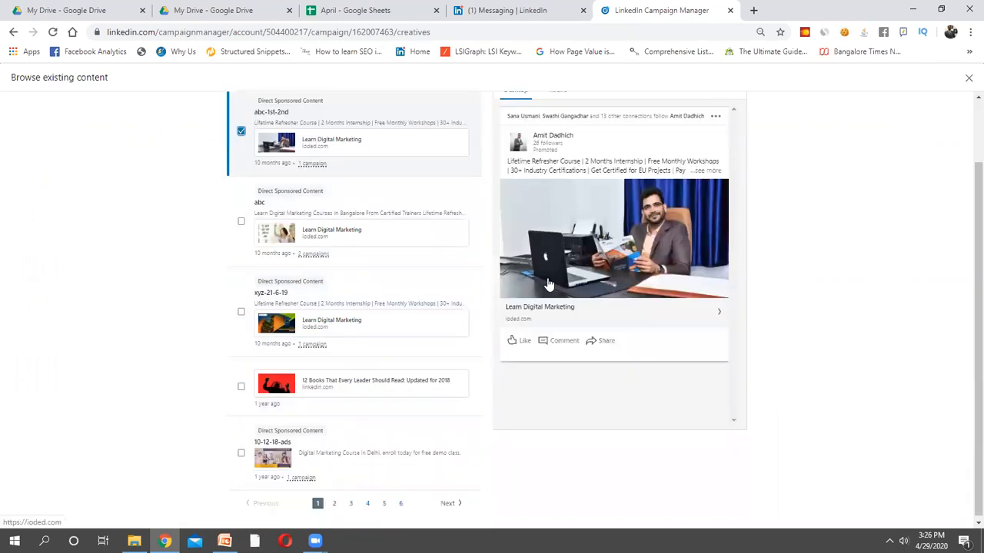
pyautogui.scroll(2, 549, 285)
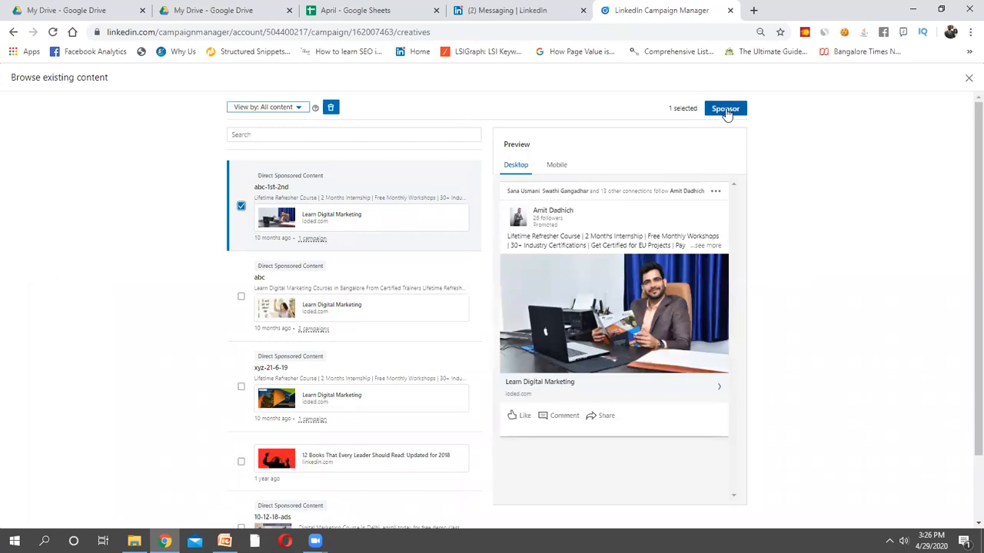
pyautogui.click(968, 78)
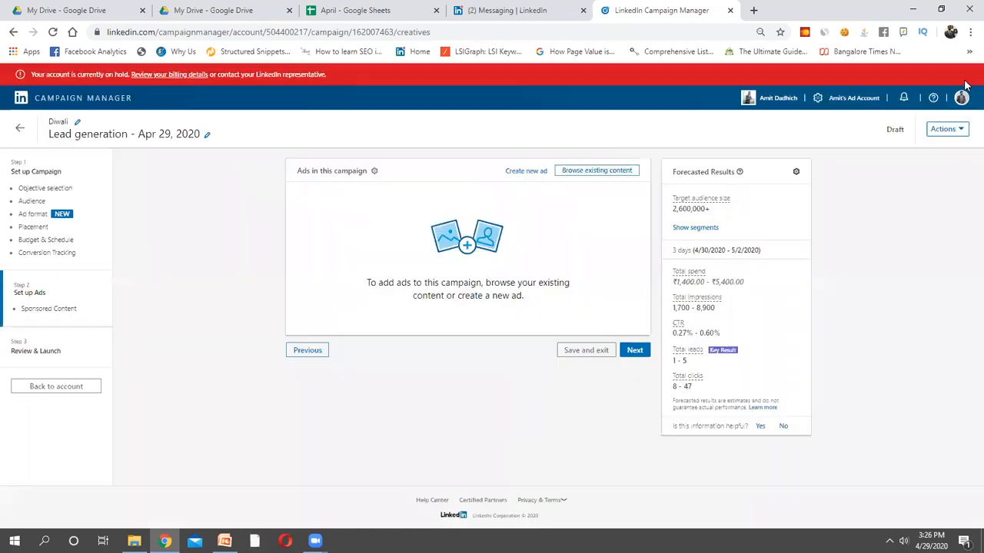
# Start a new Single Image ad for the campaign and name it ABC1
pyautogui.click(525, 171)
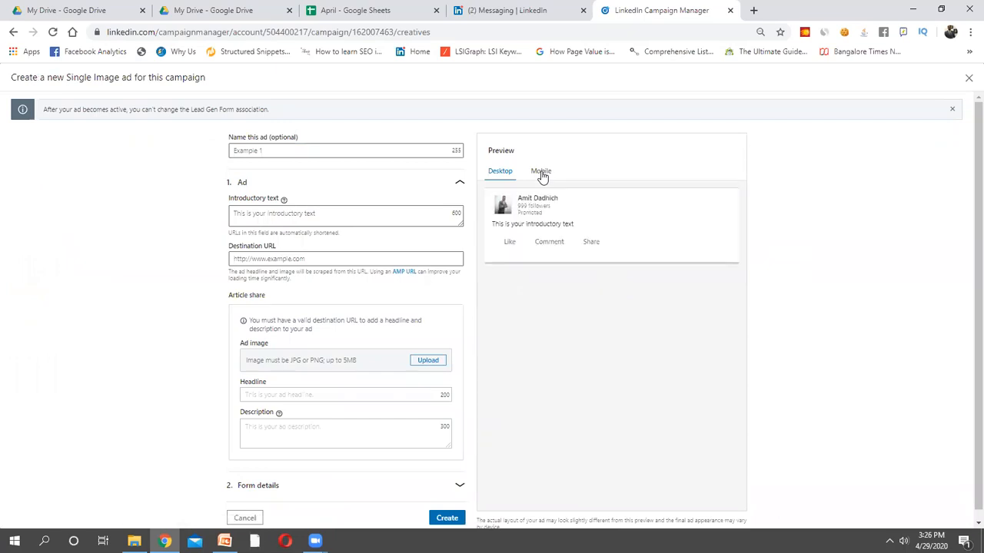
pyautogui.click(392, 150)
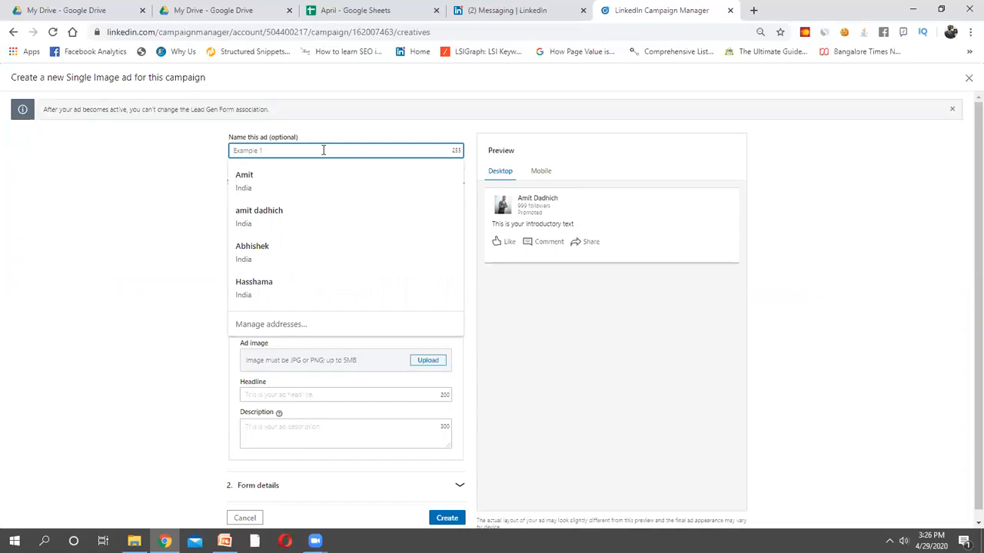
pyautogui.write('ABC1')
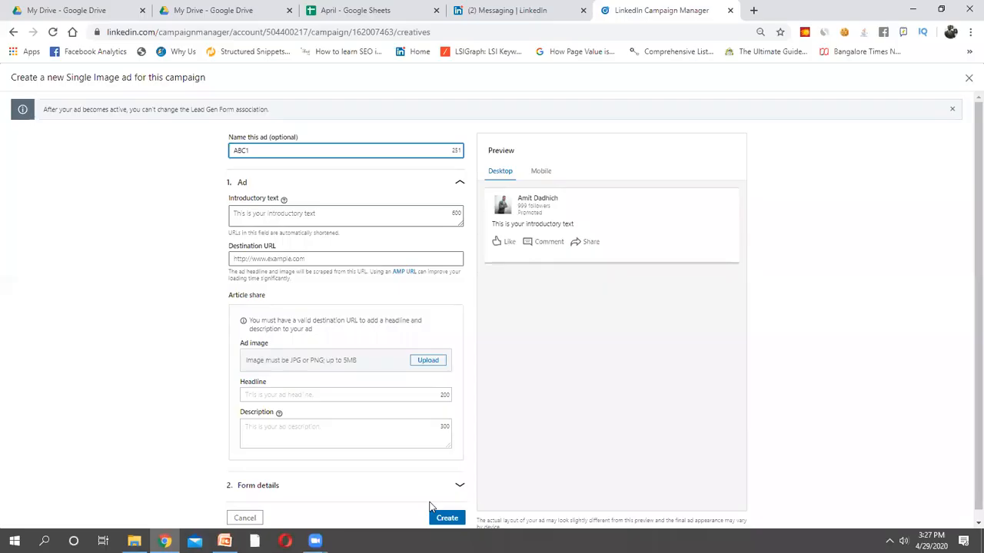
pyautogui.click(353, 218)
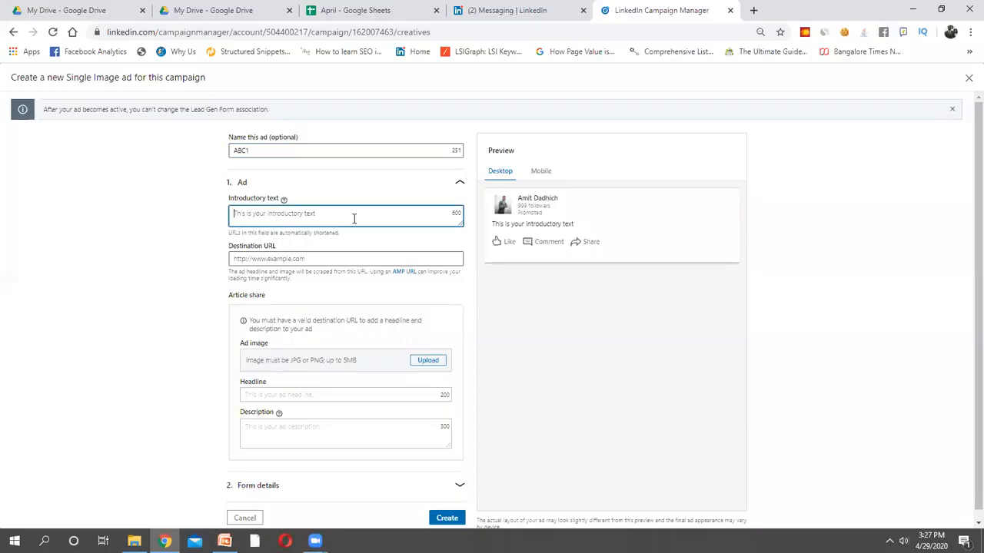
pyautogui.write('aknmknd,ndnnd,and')
pyautogui.click(377, 243)
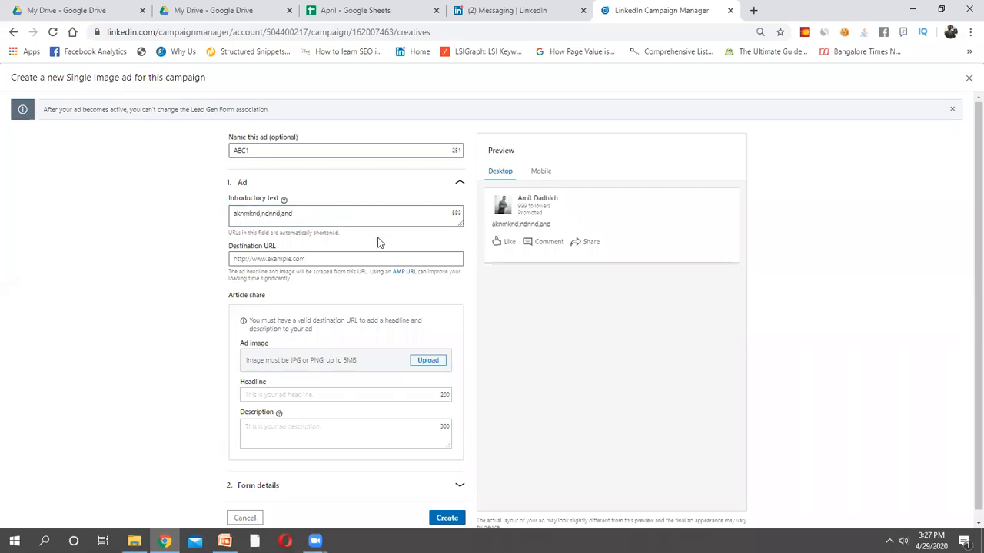
pyautogui.click(393, 220)
pyautogui.hotkey('ctrl', 'shift', 'Left')
pyautogui.hotkey('ctrl', 'shift', 'Left')
pyautogui.hotkey('ctrl', 'shift', 'Left')
pyautogui.press('BackSpace')
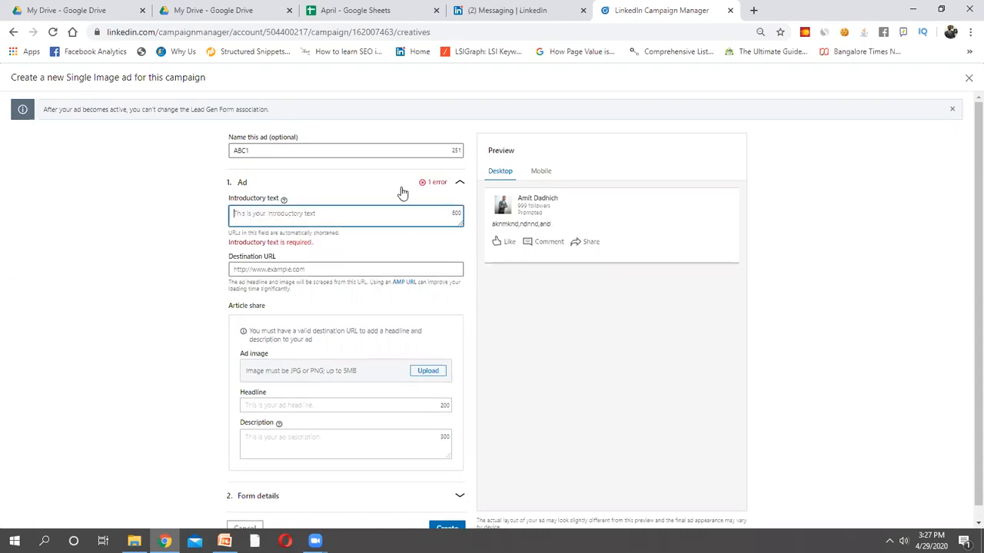
# Examine the introductory text and image of the Honeywell promoted post in the LinkedIn feed, and return to the ad form
pyautogui.click(542, 10)
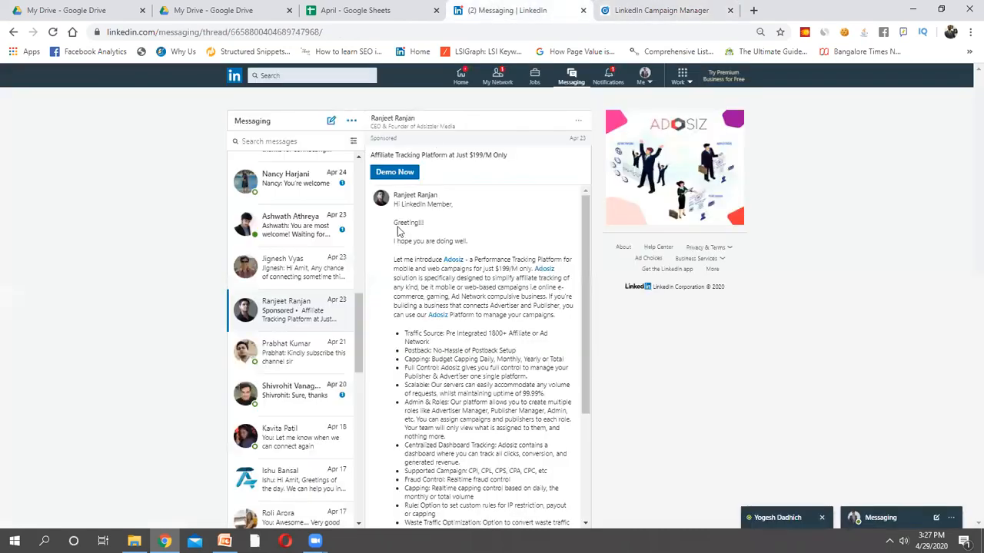
pyautogui.click(234, 77)
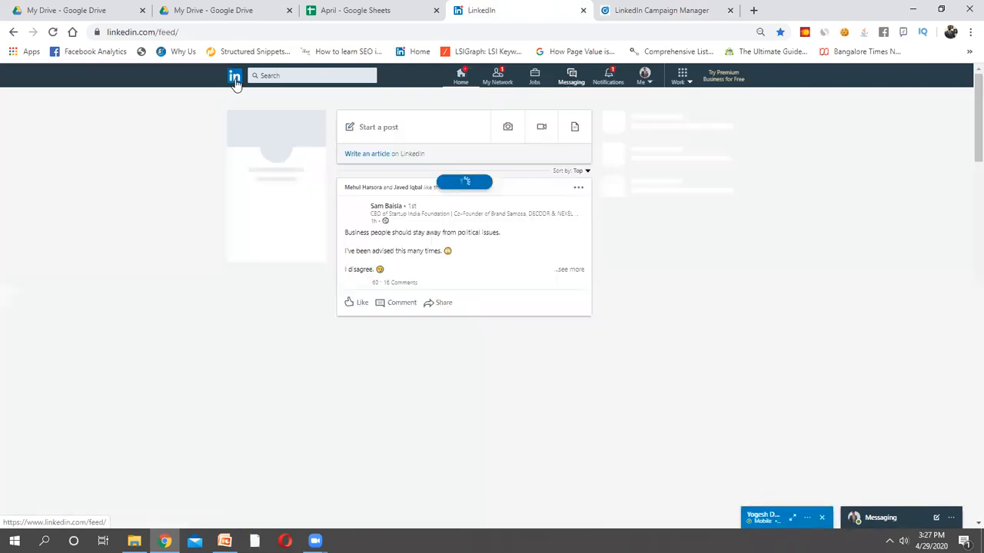
pyautogui.scroll(-3, 488, 283)
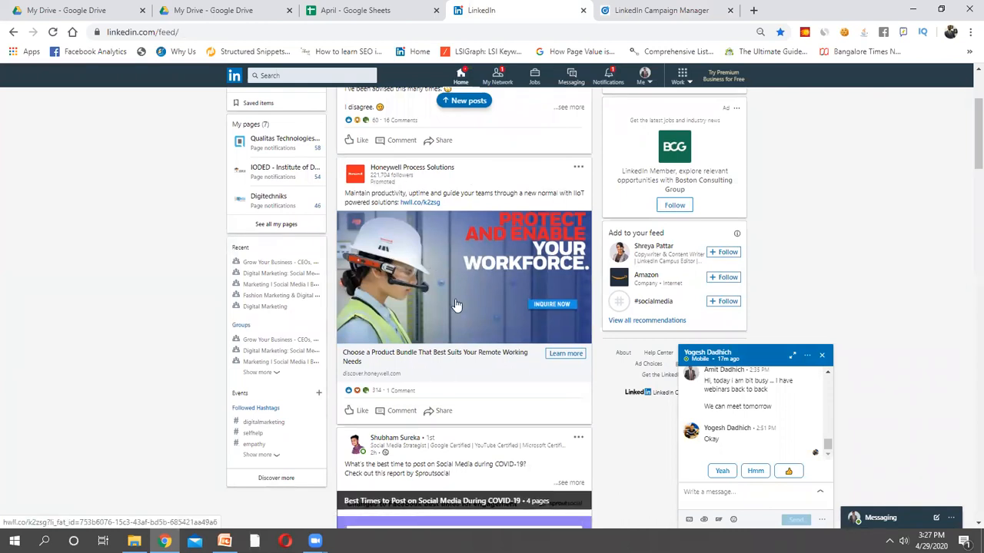
pyautogui.click(822, 358)
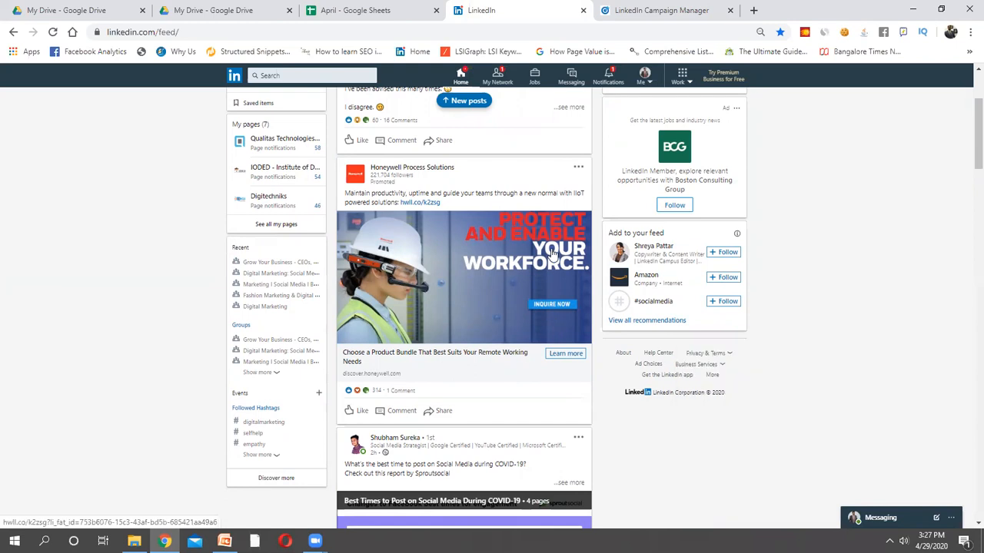
pyautogui.click(670, 9)
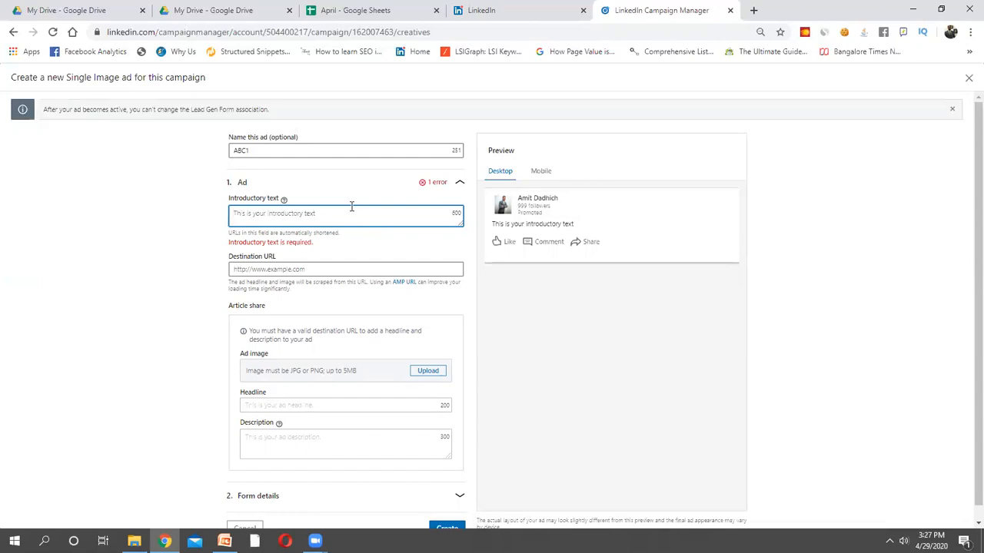
# Open the account owner's LinkedIn profile and, from its recent activity, open the shared post starting "You can grow your business only if you're serious"
pyautogui.click(469, 11)
pyautogui.scroll(3, 278, 173)
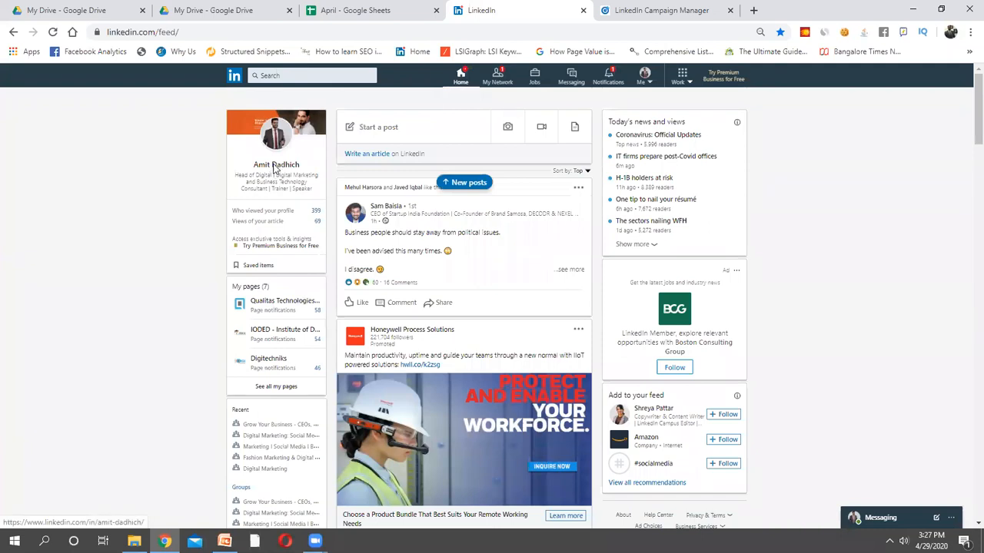
pyautogui.click(274, 166)
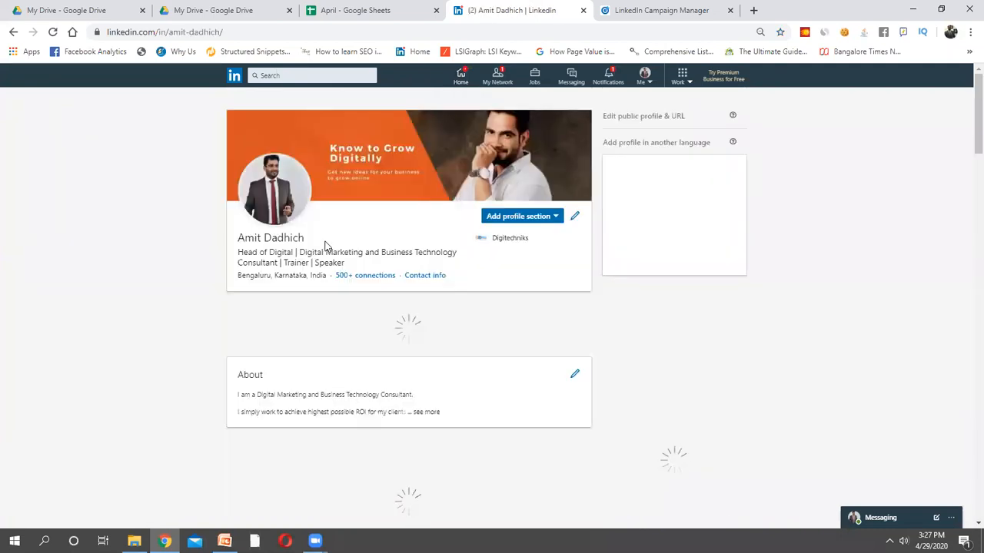
pyautogui.scroll(-5, 325, 246)
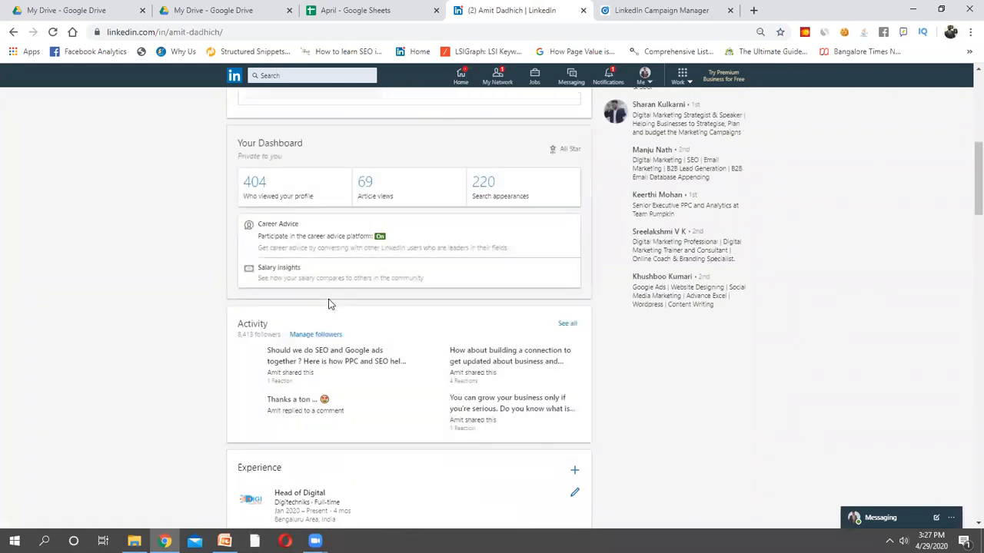
pyautogui.scroll(-4, 329, 305)
pyautogui.scroll(-2, 329, 306)
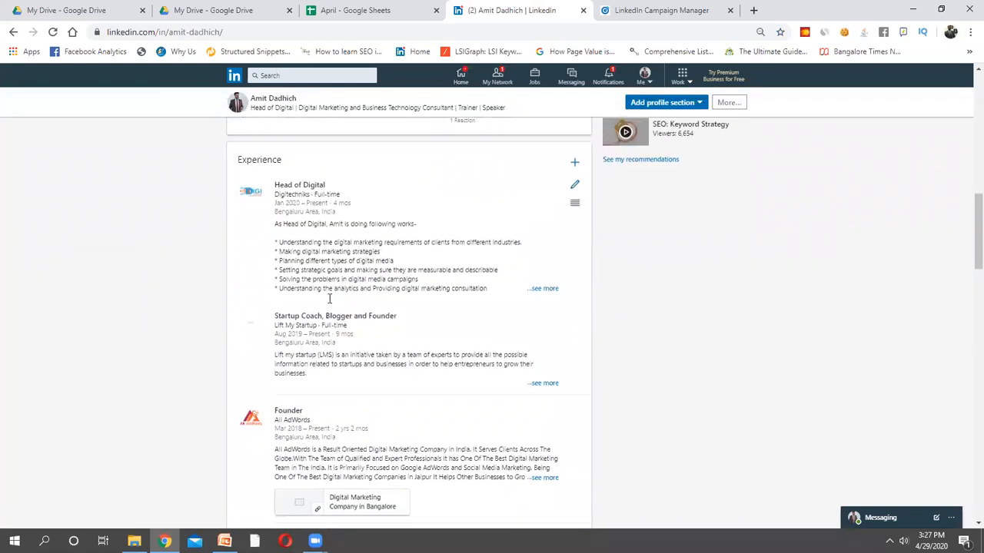
pyautogui.scroll(7, 329, 305)
pyautogui.scroll(-2, 329, 305)
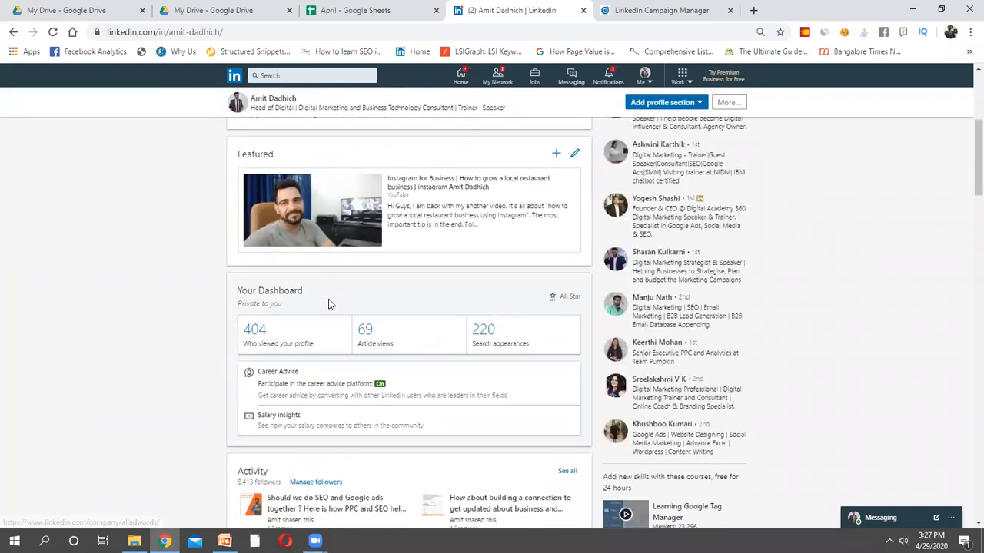
pyautogui.scroll(-1, 329, 305)
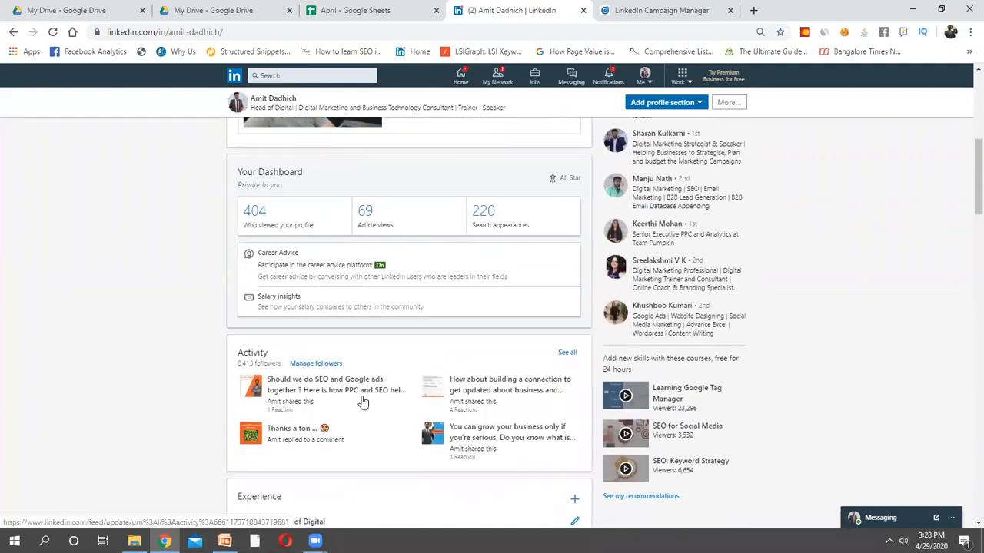
pyautogui.click(472, 435)
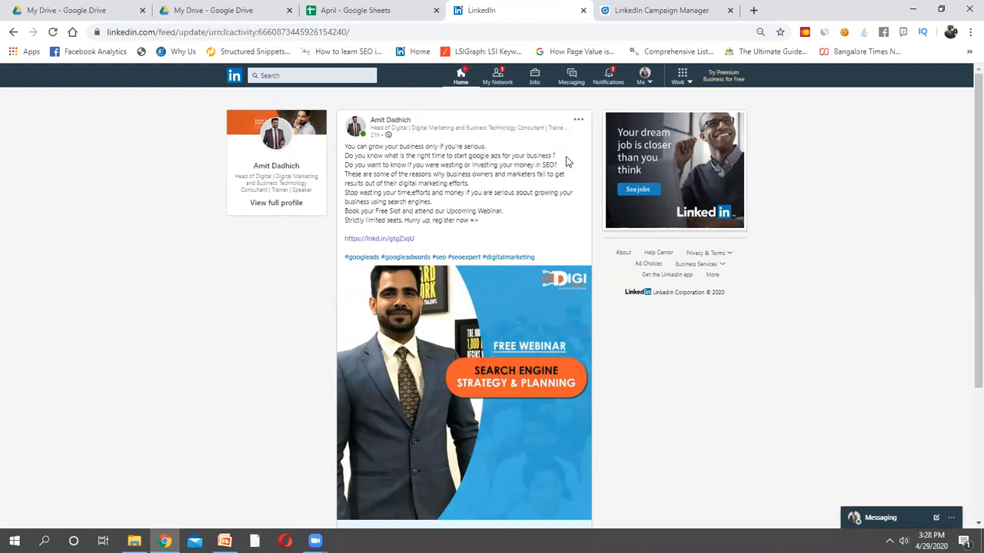
# Copy the webinar post's text, from its first line through "register now =>", into the ad's introductory text
pyautogui.moveTo(565, 166); pyautogui.dragTo(359, 157)
pyautogui.click(361, 159)
pyautogui.moveTo(489, 223); pyautogui.dragTo(344, 149)
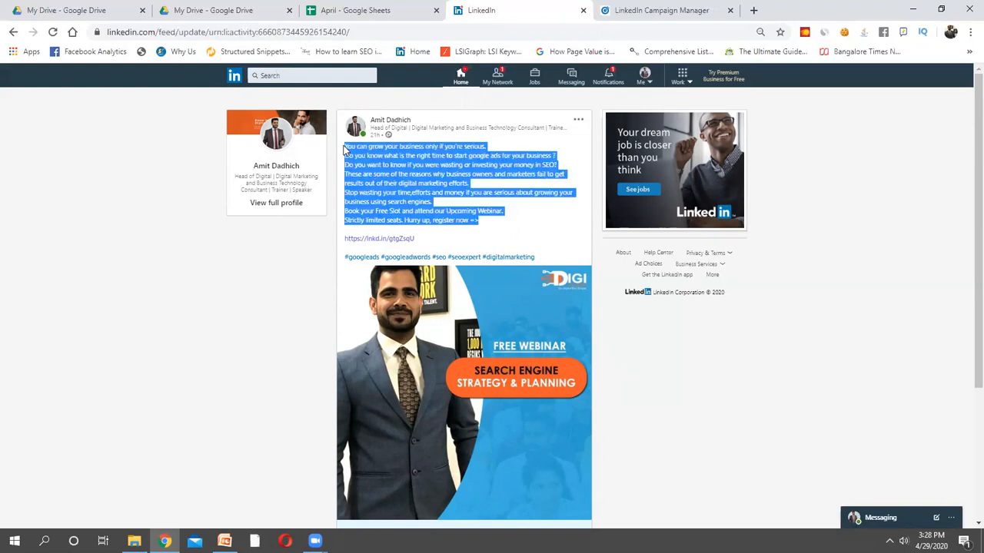
pyautogui.click(694, 10)
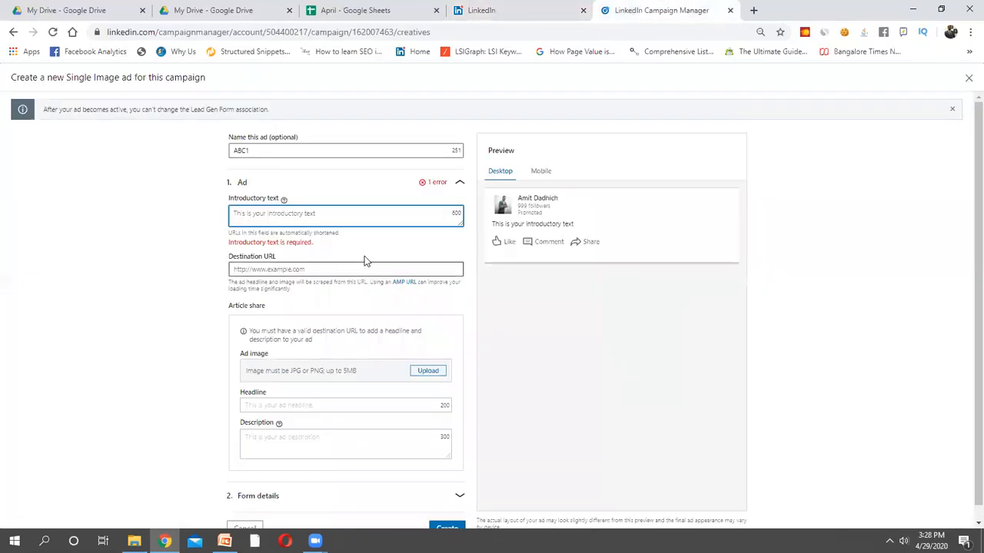
pyautogui.hotkey('ctrl', 'v')
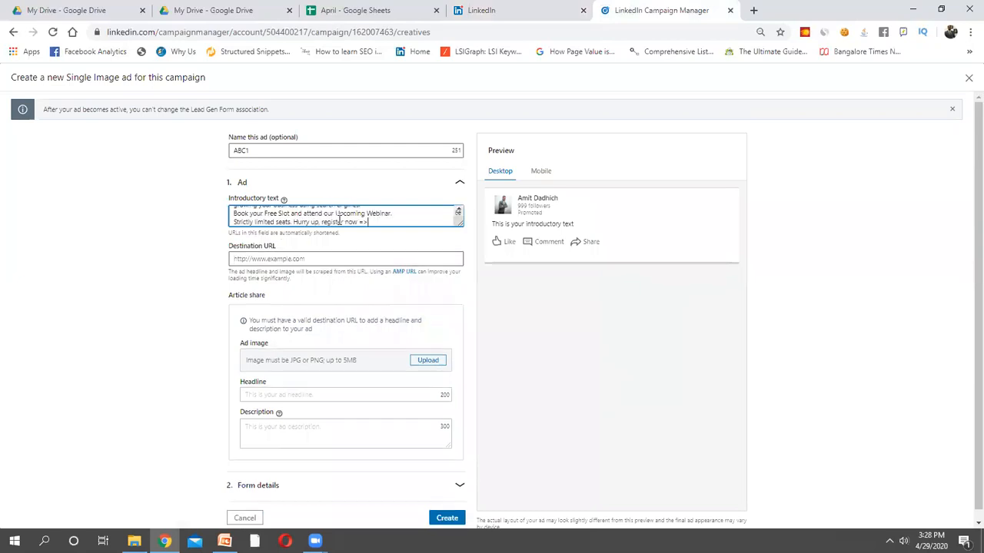
pyautogui.scroll(3, 339, 220)
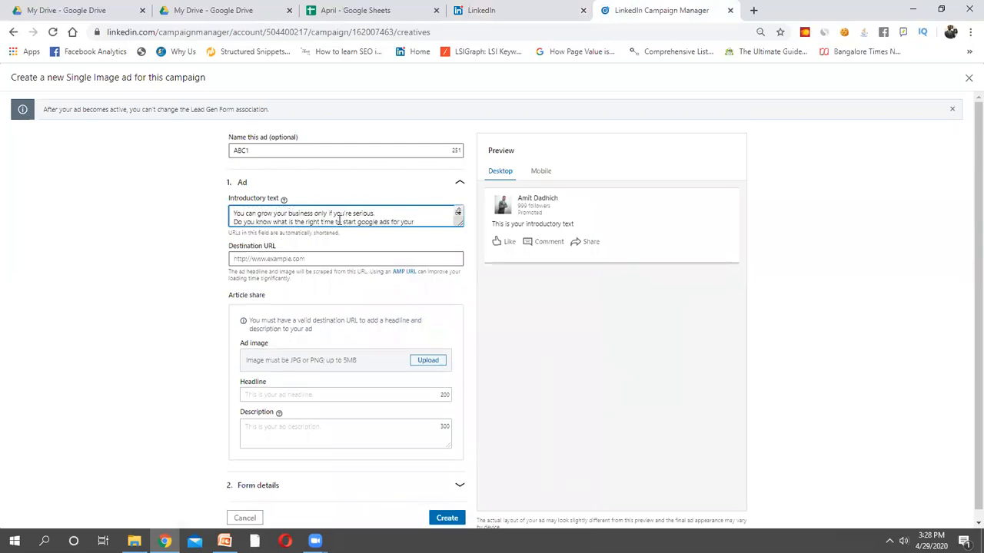
pyautogui.scroll(-3, 339, 220)
pyautogui.scroll(3, 339, 220)
pyautogui.scroll(-1, 339, 220)
pyautogui.scroll(1, 339, 220)
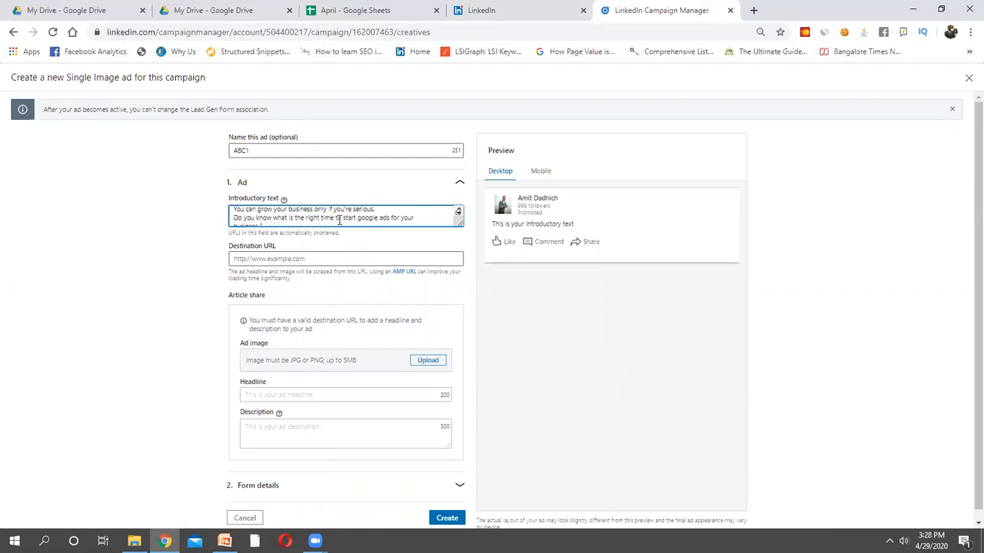
pyautogui.click(394, 237)
pyautogui.scroll(-1, 395, 237)
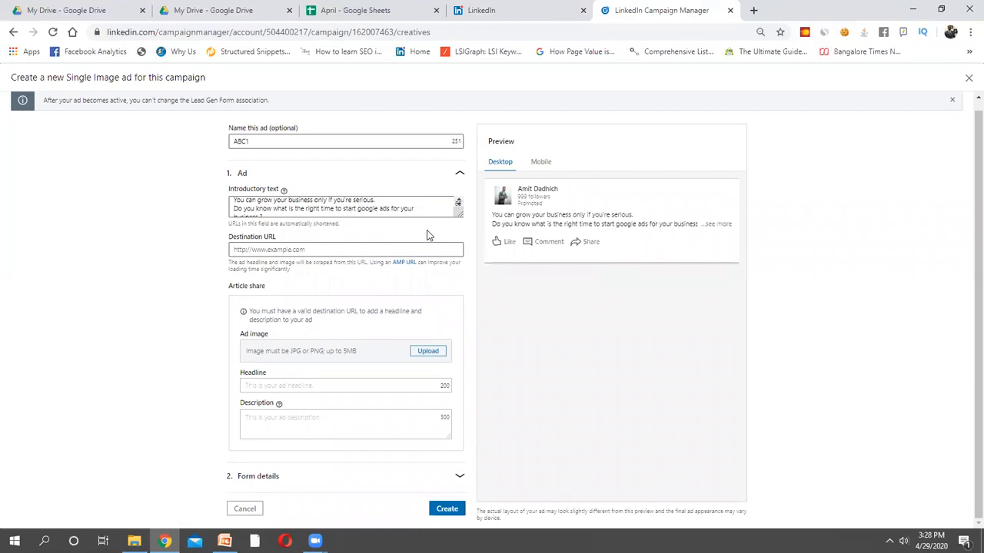
pyautogui.click(346, 248)
pyautogui.click(506, 8)
pyautogui.moveTo(444, 240); pyautogui.dragTo(346, 240)
pyautogui.hotkey('ctrl', 'c')
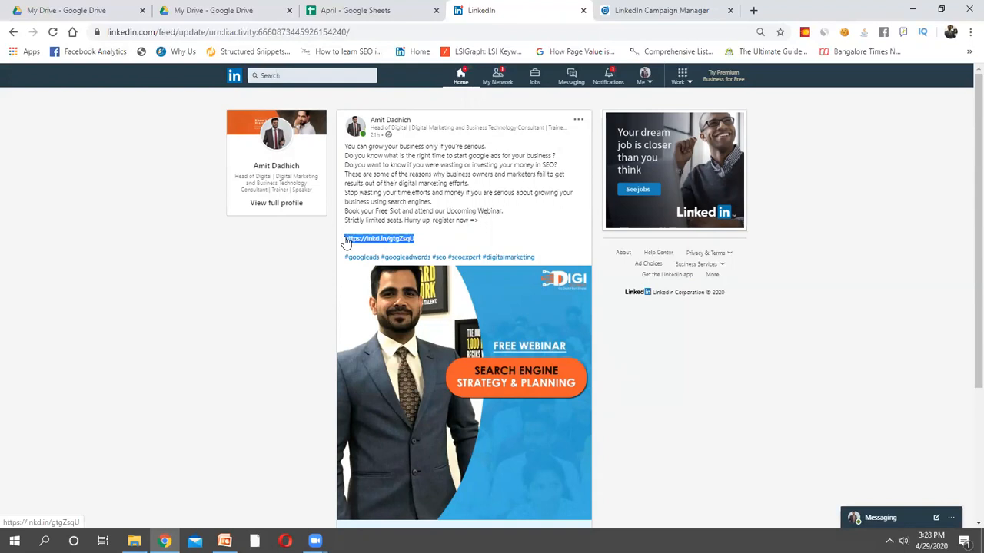
pyautogui.click(661, 10)
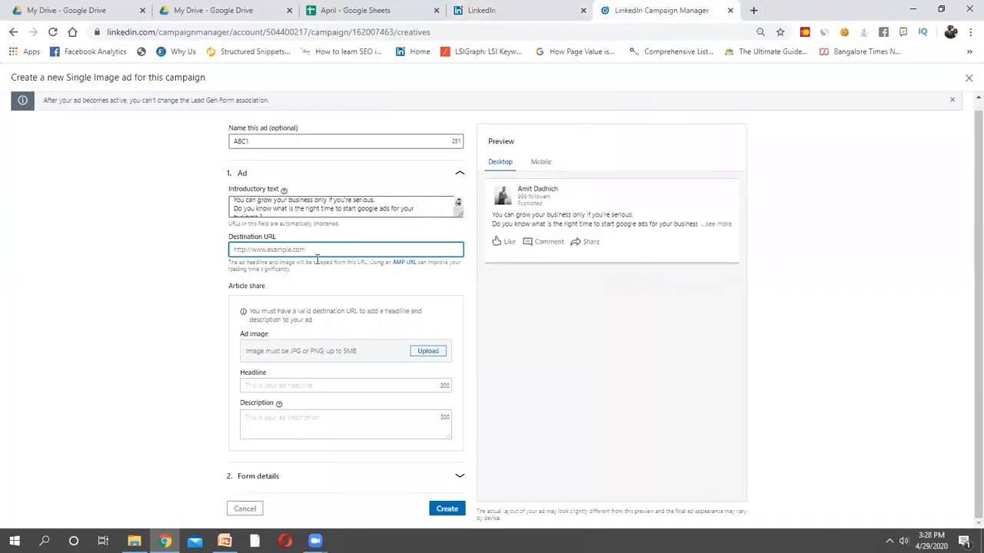
pyautogui.hotkey('ctrl', 'v')
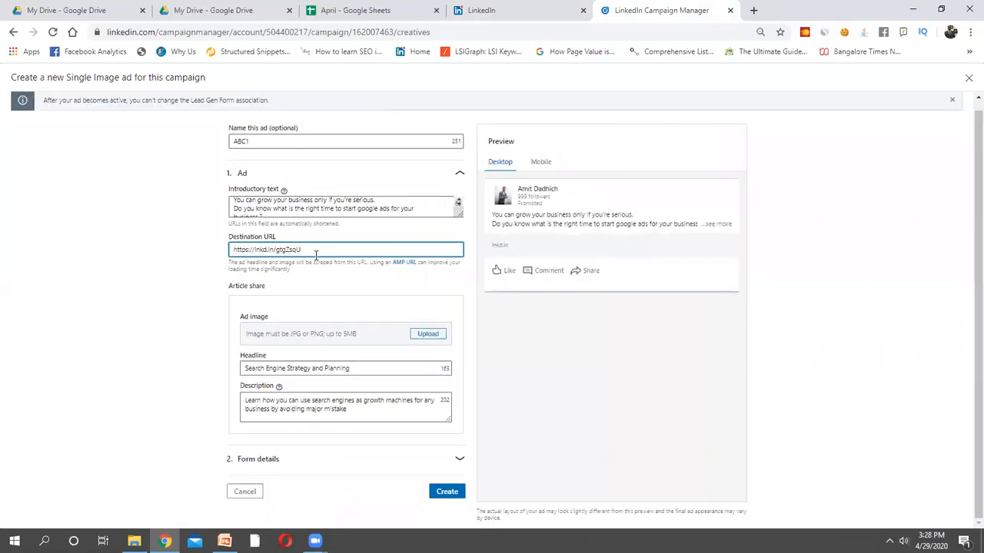
pyautogui.click(335, 282)
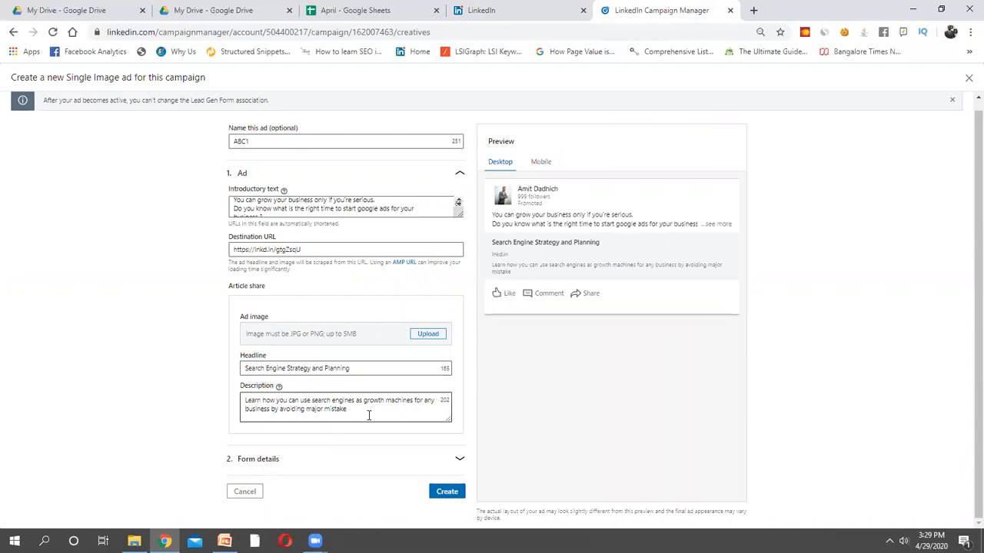
# Examine the headline below the image of Honeywell's promoted post in the LinkedIn feed, and return to the ad form
pyautogui.click(486, 7)
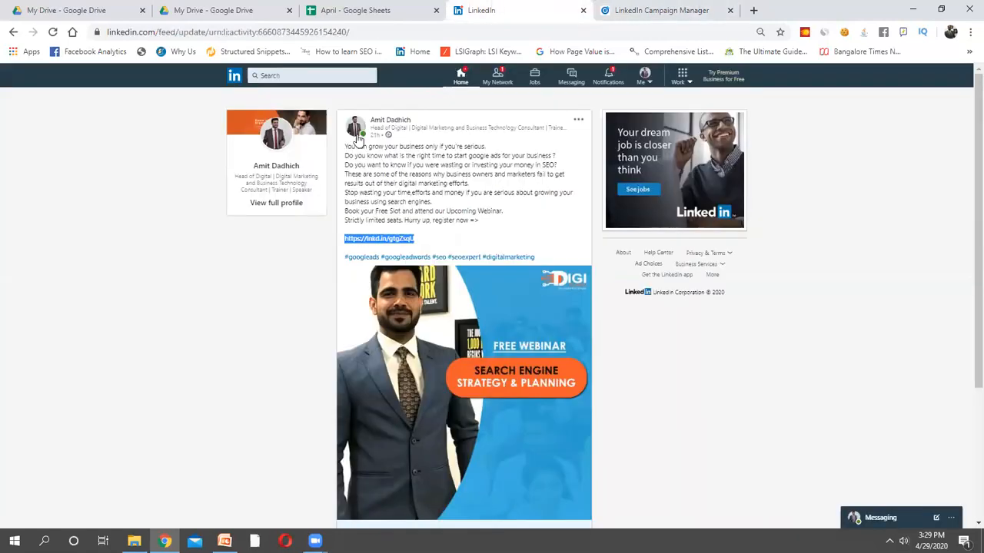
pyautogui.click(232, 77)
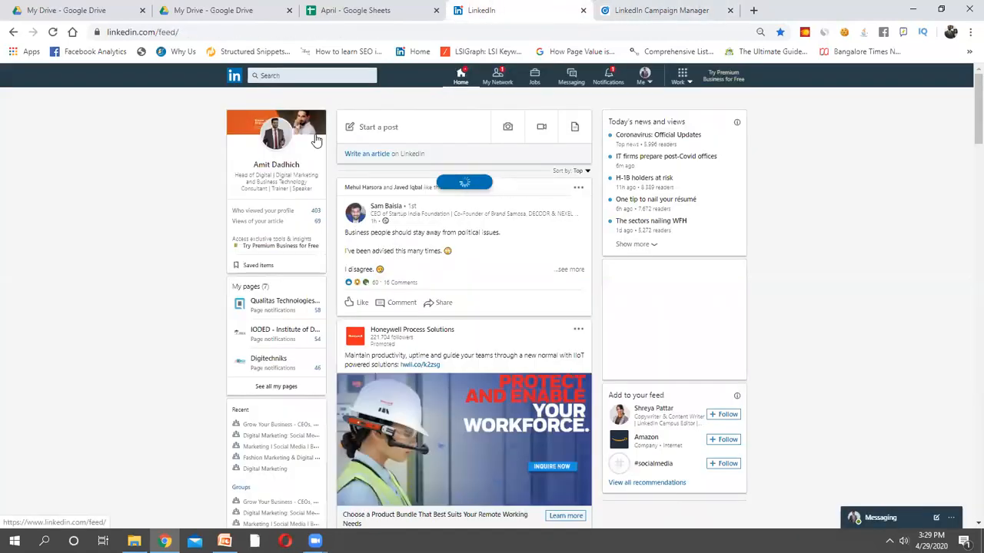
pyautogui.scroll(-2, 461, 287)
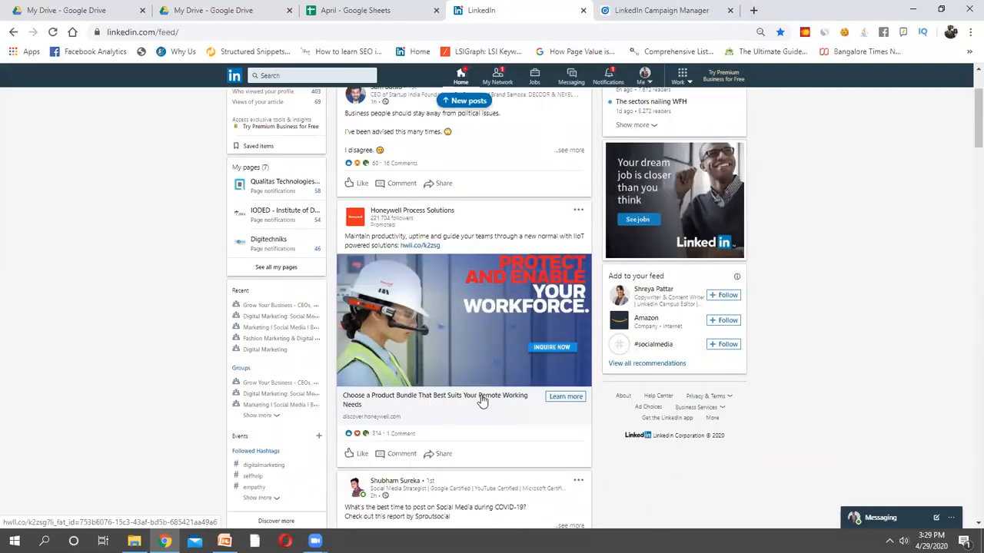
pyautogui.click(658, 10)
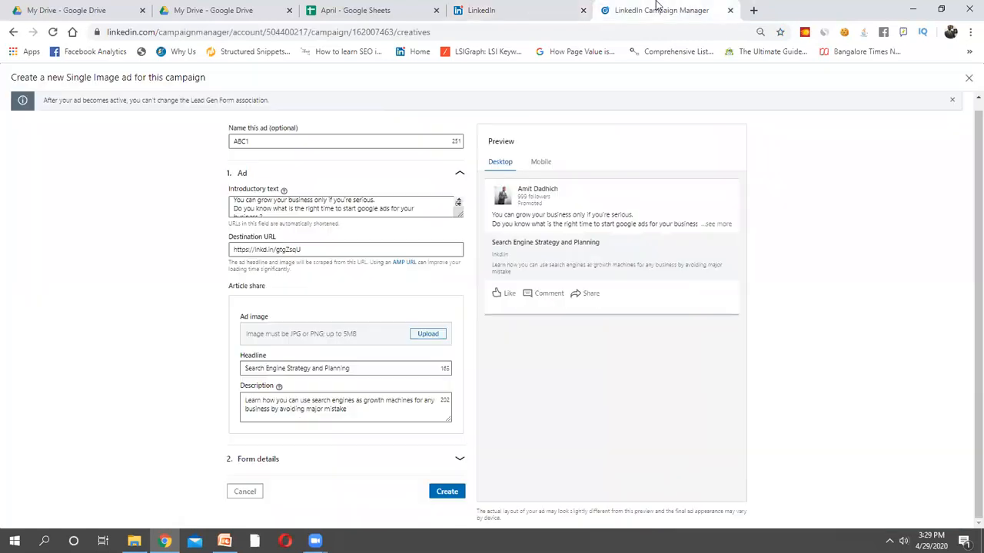
# Append "Webinar" to the ad headline "Search Engine Strategy and Planning"
pyautogui.tripleClick(321, 368)
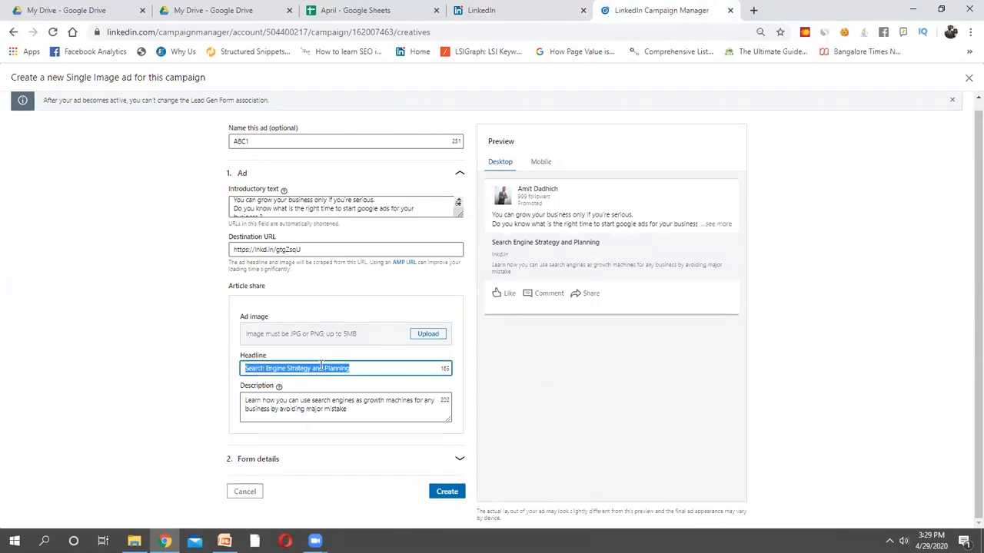
pyautogui.press('BackSpace')
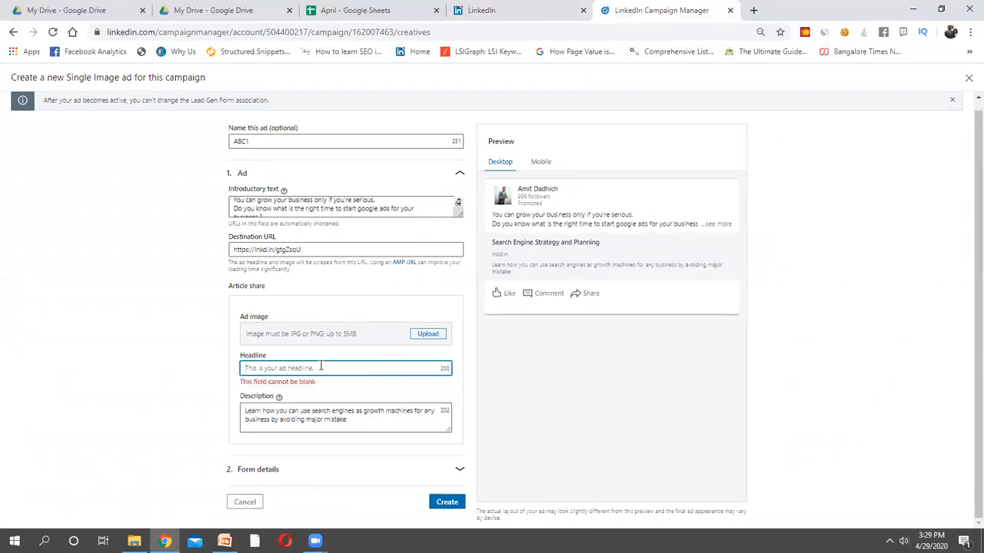
pyautogui.hotkey('ctrl', 'z')
pyautogui.click(380, 367)
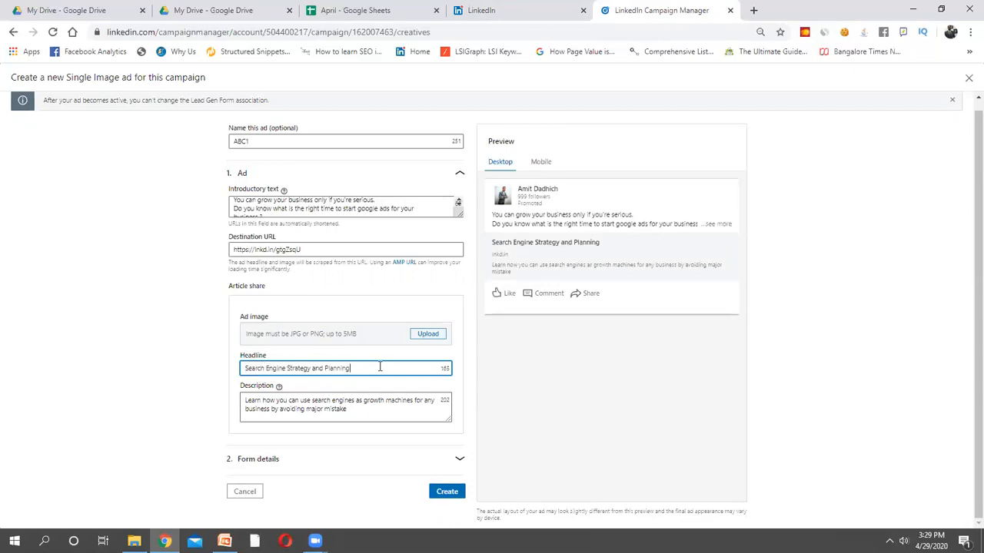
pyautogui.write('Webinar')
# Replace the ad headline with "Free Webinar for Business Owners and Marketers"
pyautogui.hotkey('ctrl', 'a')
pyautogui.write('Free We')
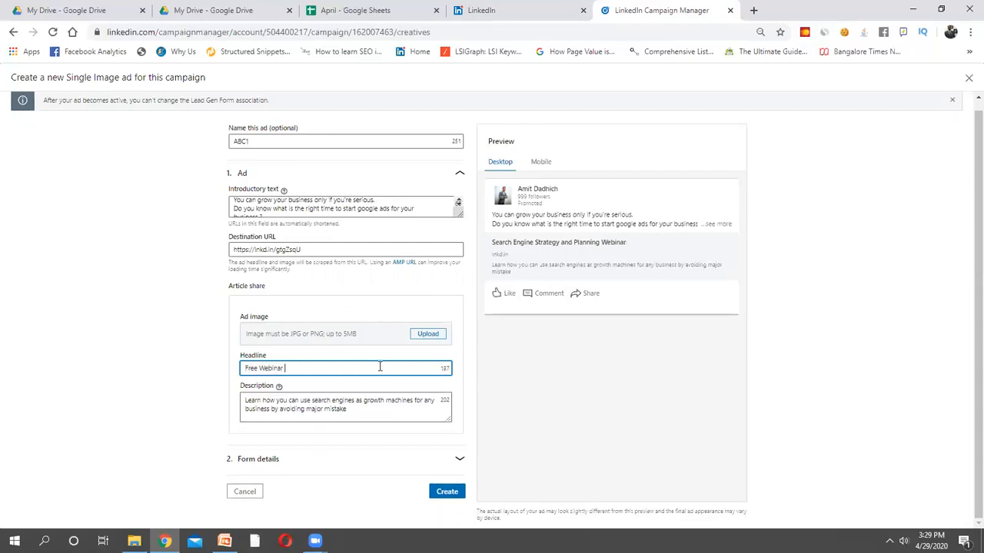
pyautogui.write('binar for Business Owner')
pyautogui.press('BackSpace')
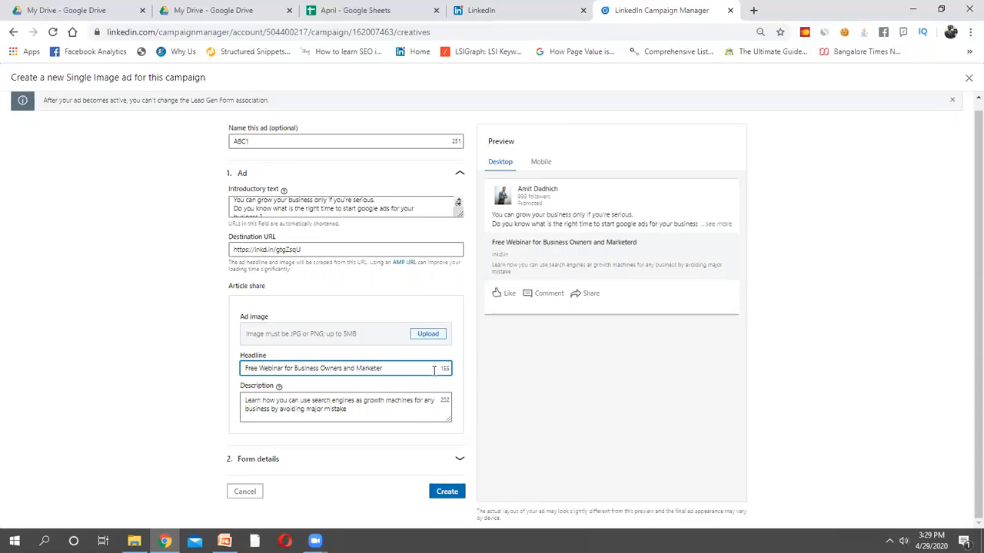
pyautogui.click(435, 395)
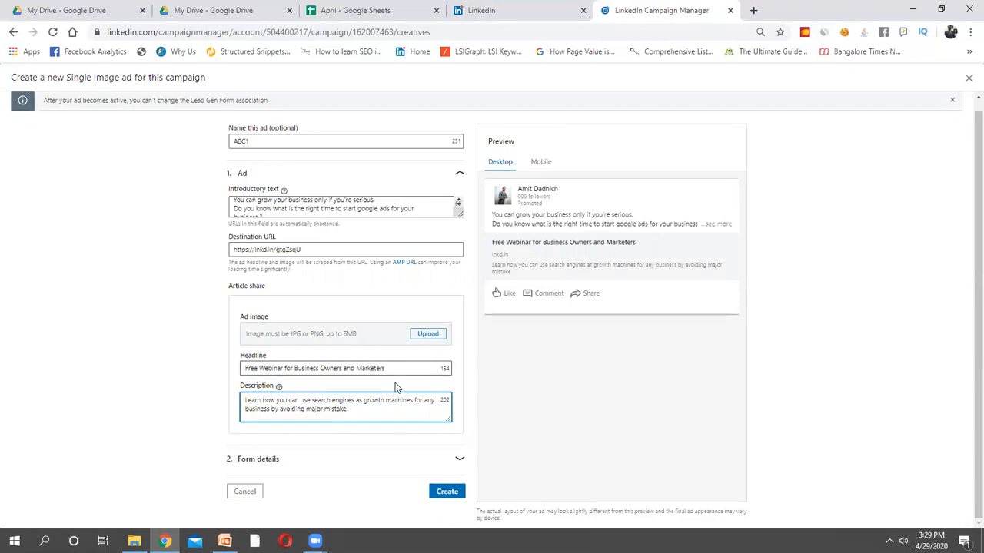
# Upload the image "Top Digital Marketing Companies in Udaipur" from the Downloads folder as the ad image
pyautogui.click(428, 336)
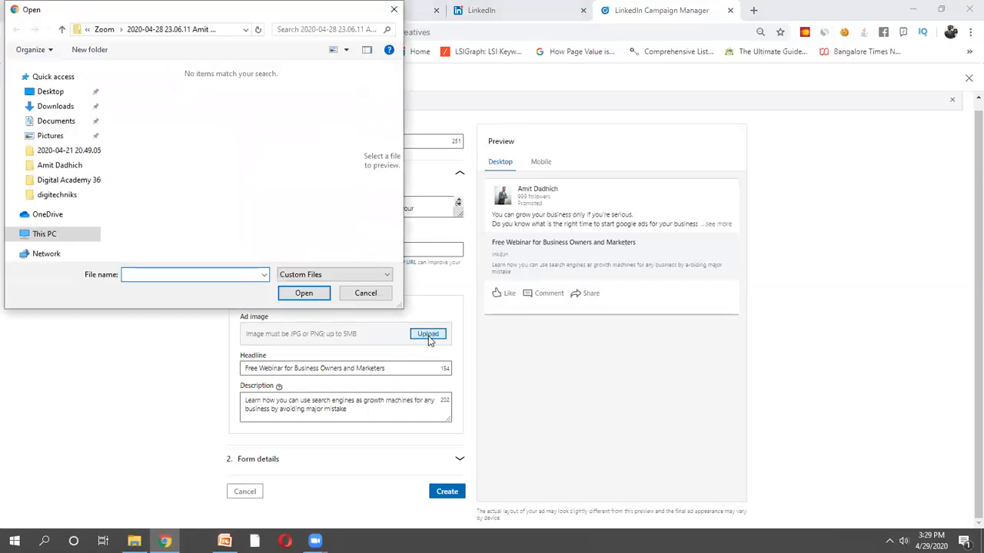
pyautogui.click(67, 107)
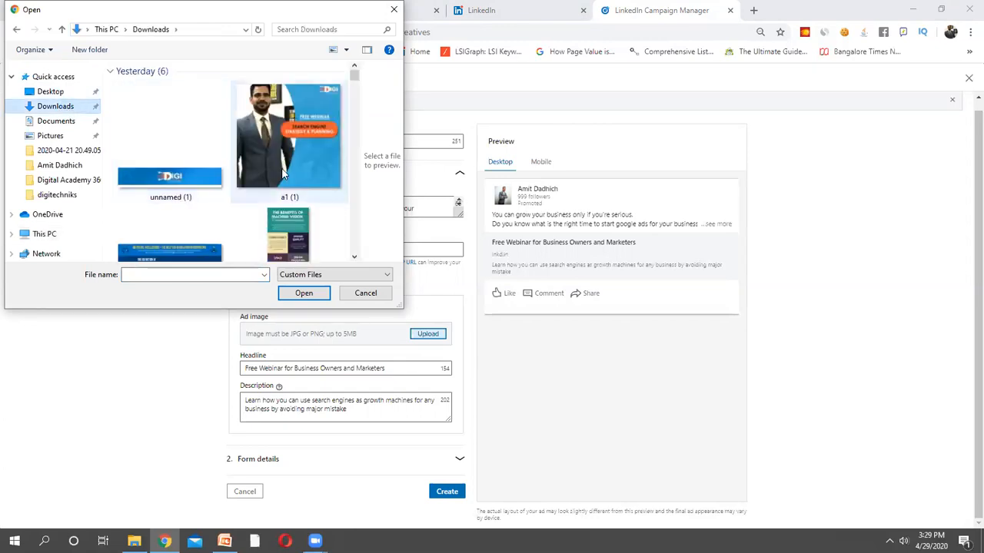
pyautogui.scroll(-10, 356, 260)
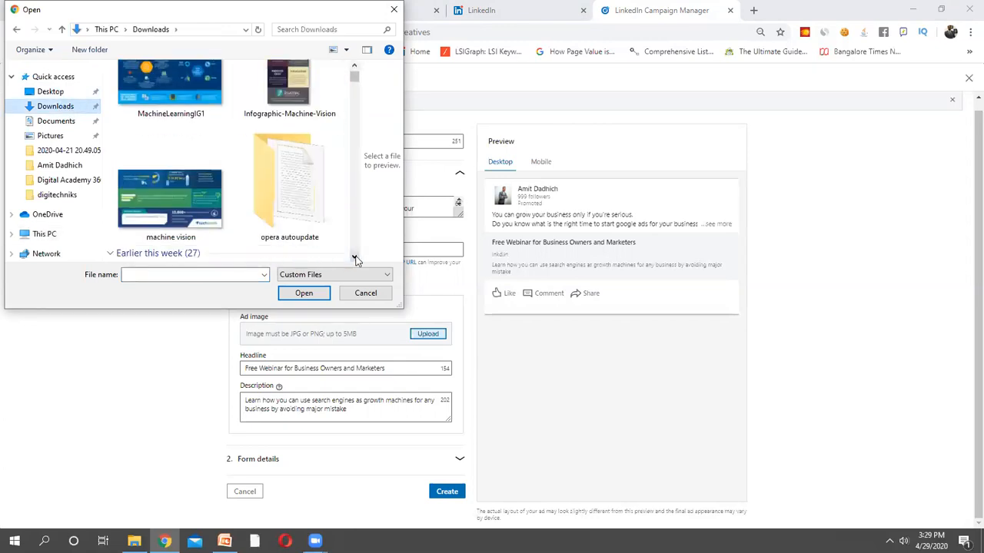
pyautogui.scroll(-10, 355, 260)
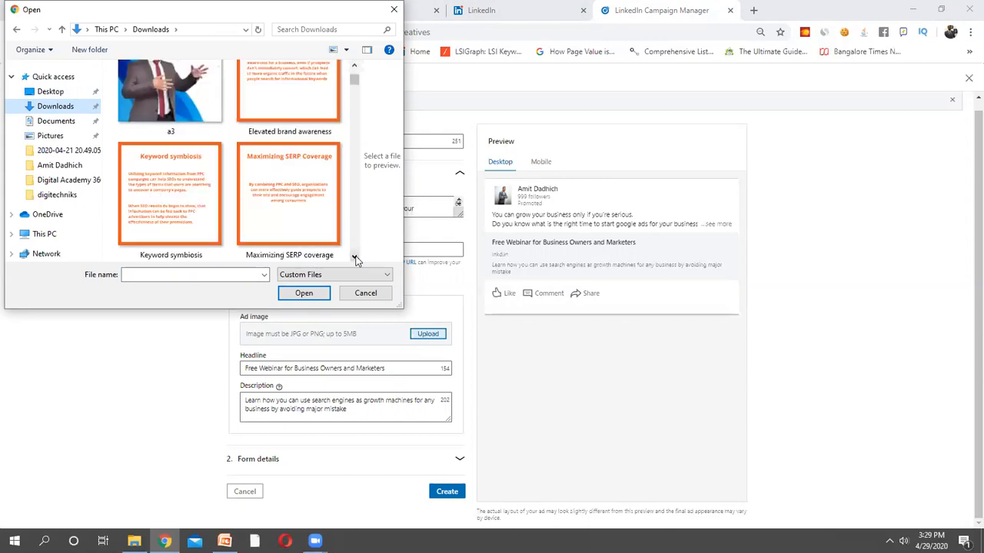
pyautogui.scroll(-10, 356, 260)
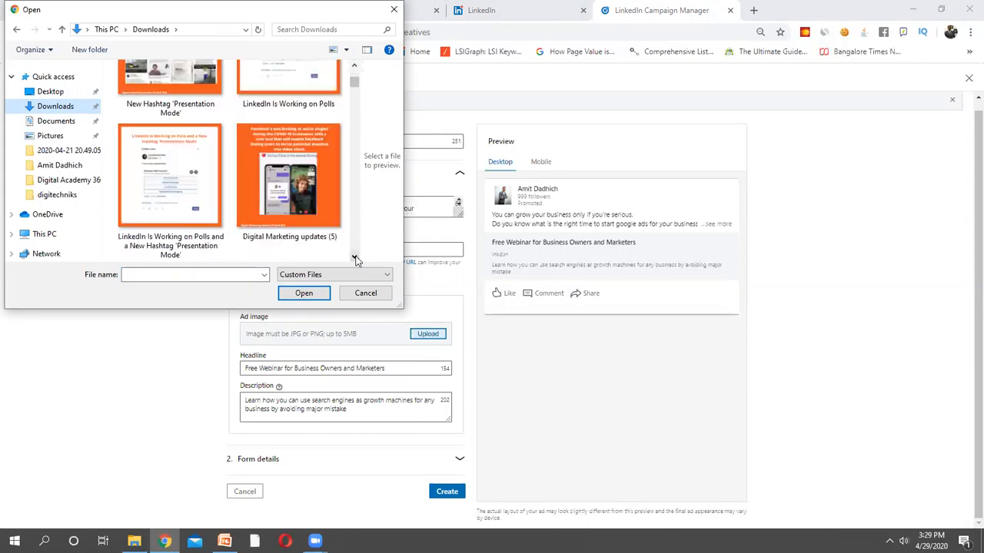
pyautogui.scroll(-10, 356, 260)
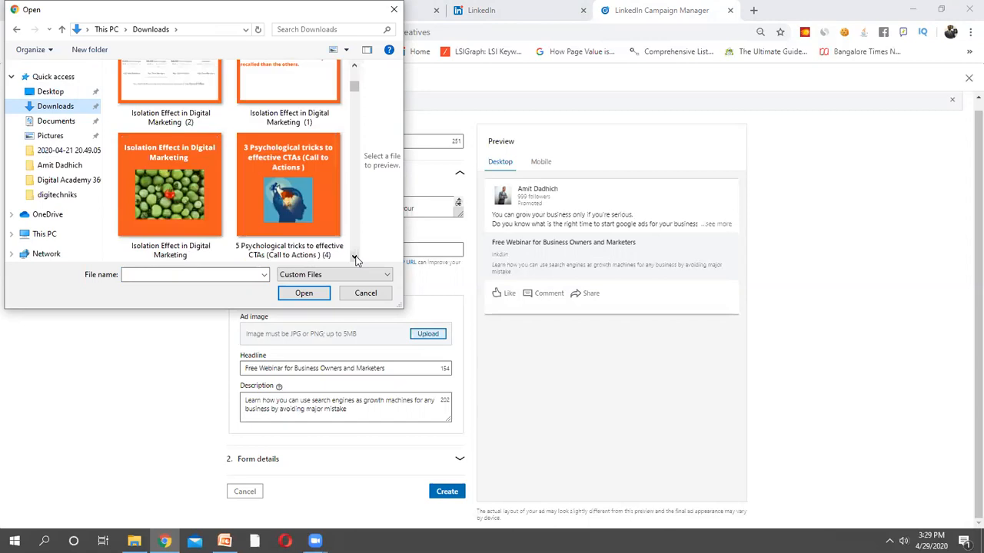
pyautogui.scroll(-10, 356, 260)
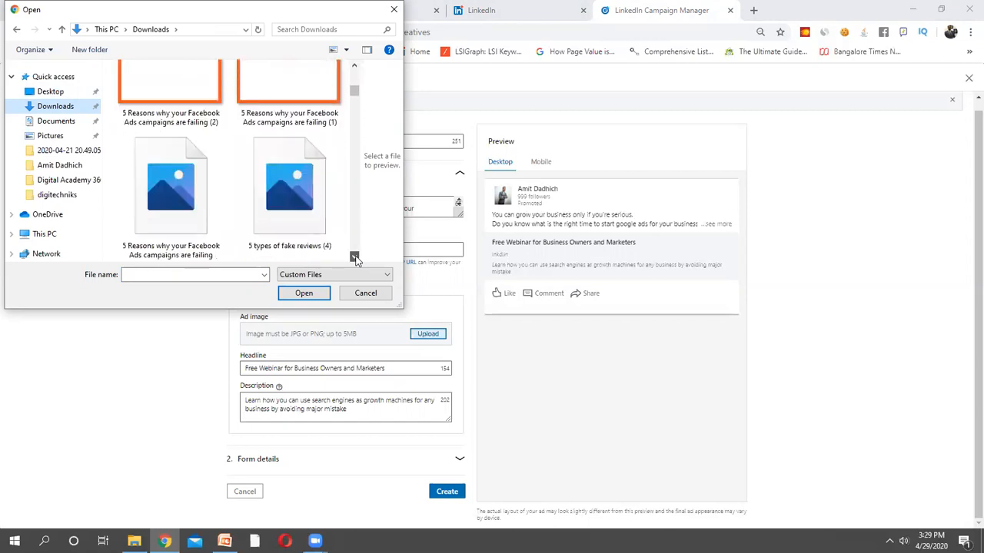
pyautogui.scroll(-10, 356, 260)
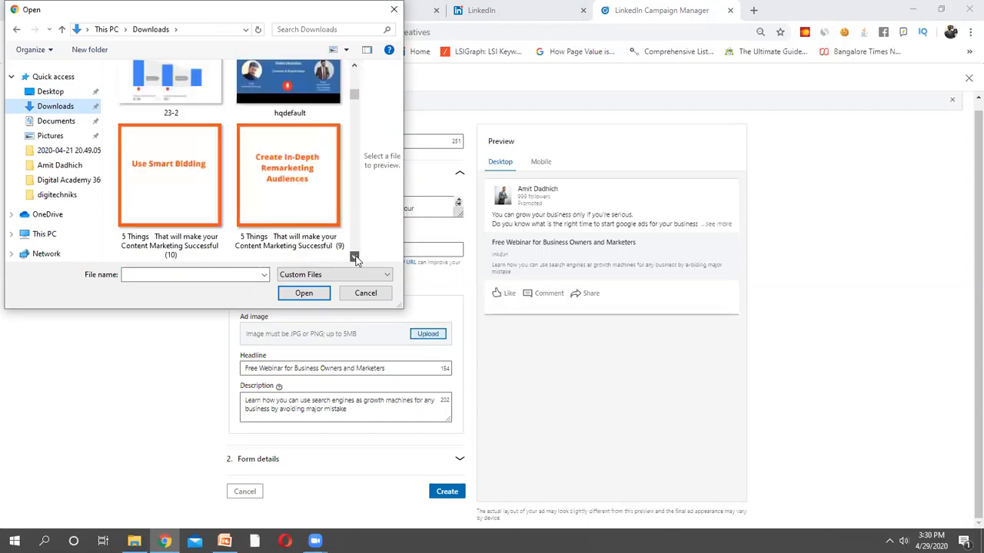
pyautogui.scroll(-2, 356, 260)
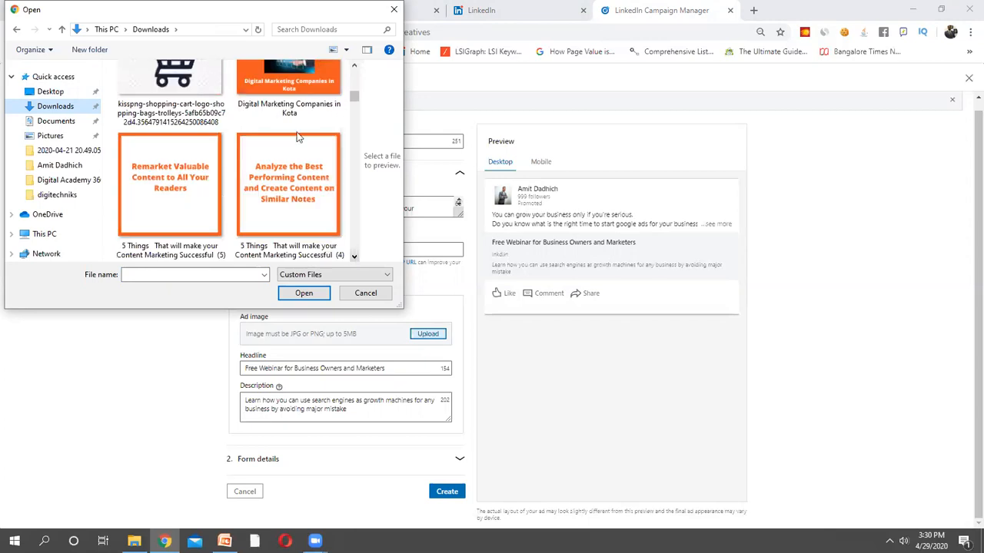
pyautogui.scroll(-6, 355, 259)
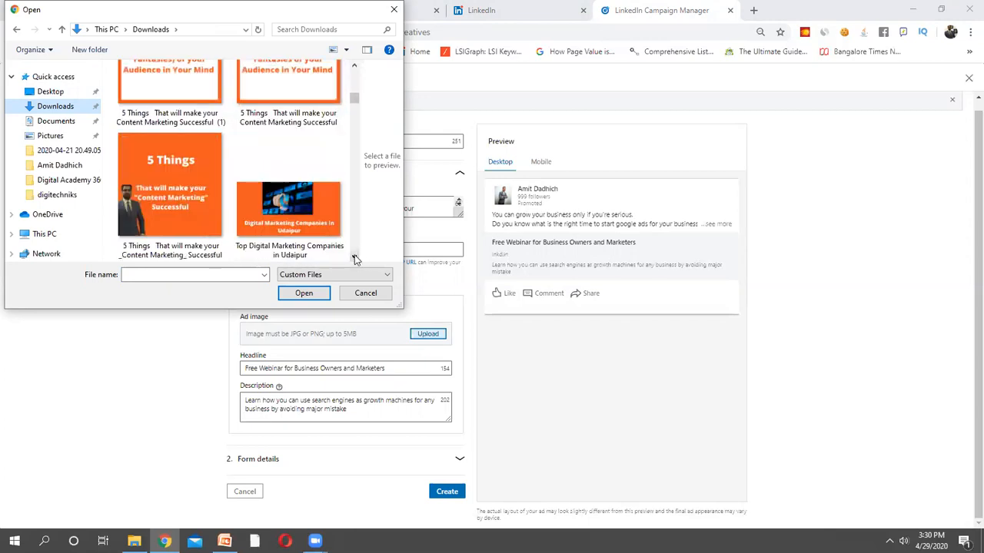
pyautogui.click(308, 209)
pyautogui.click(300, 293)
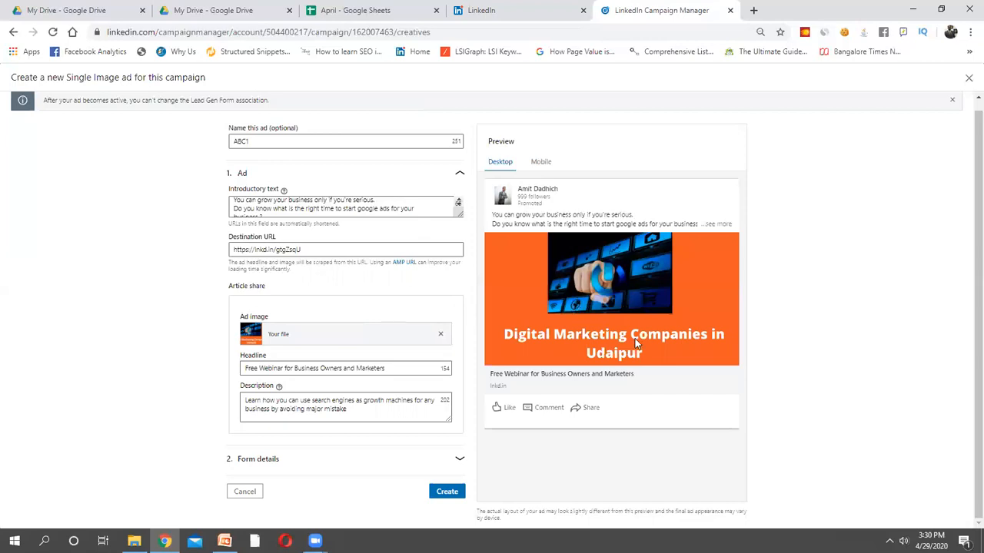
# Examine Honeywell's promoted post in the LinkedIn feed and the registration form on its Learn more landing page
pyautogui.click(471, 10)
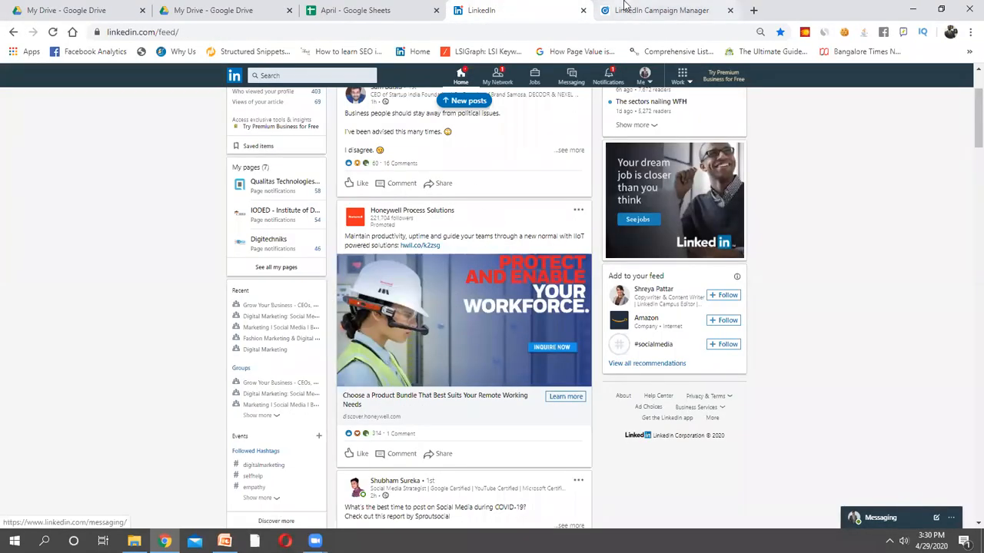
pyautogui.click(641, 10)
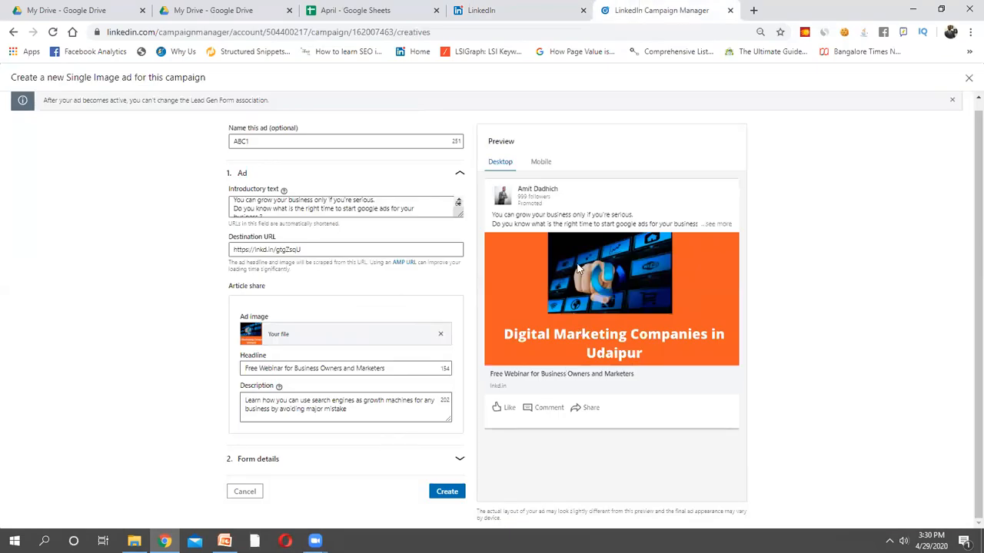
pyautogui.click(546, 9)
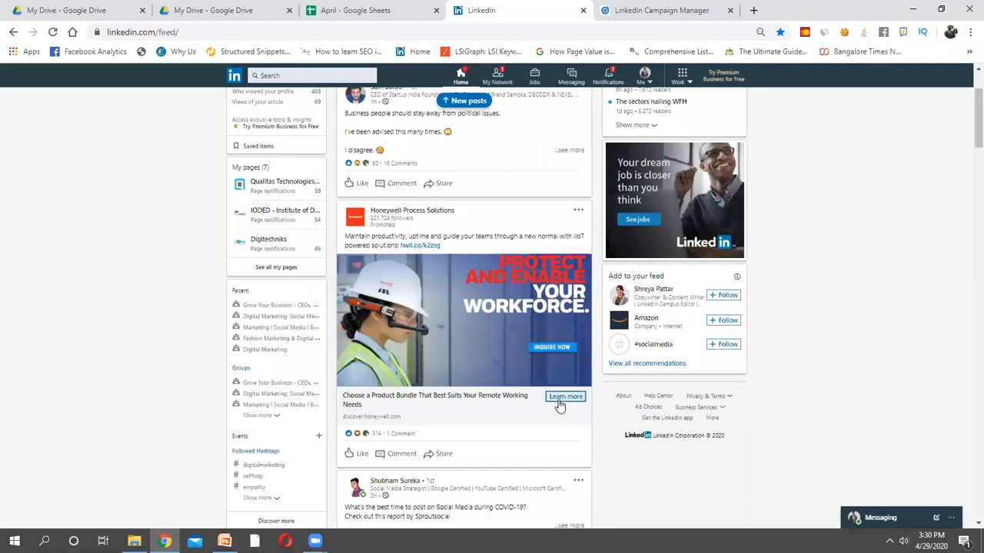
pyautogui.click(559, 401)
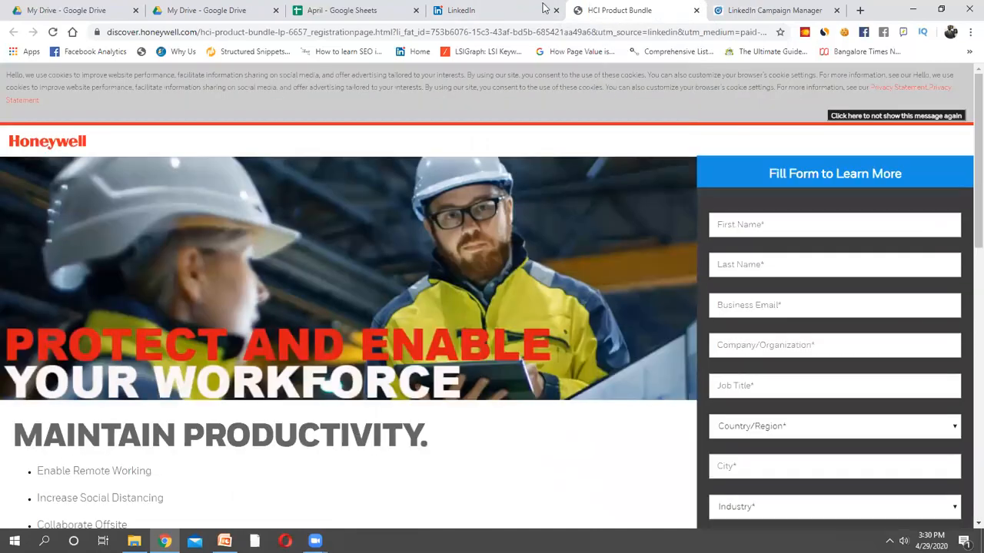
pyautogui.click(488, 8)
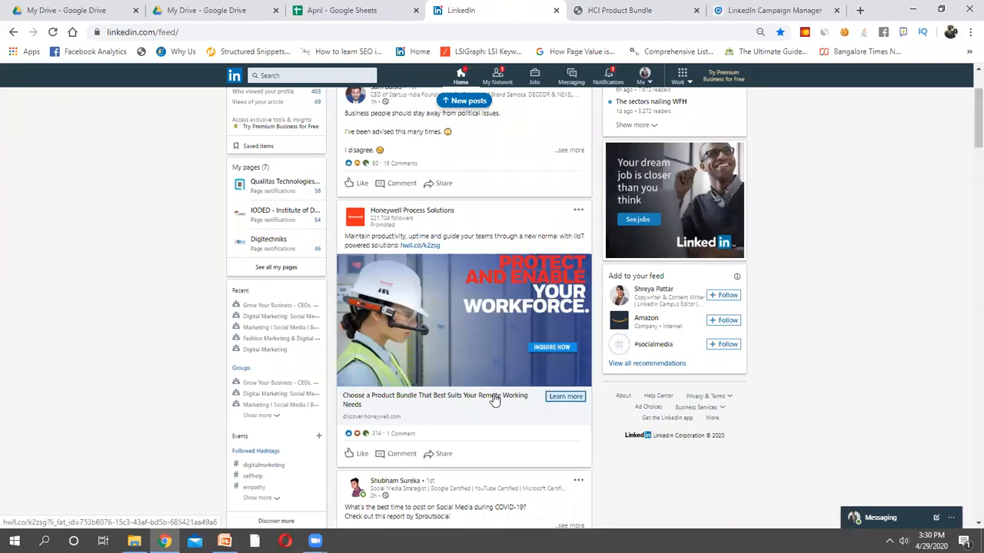
# Find the sponsored affiliate tracking message in LinkedIn messaging, examine its Adosiz lead form, and return to the ad form in Campaign Manager
pyautogui.click(574, 77)
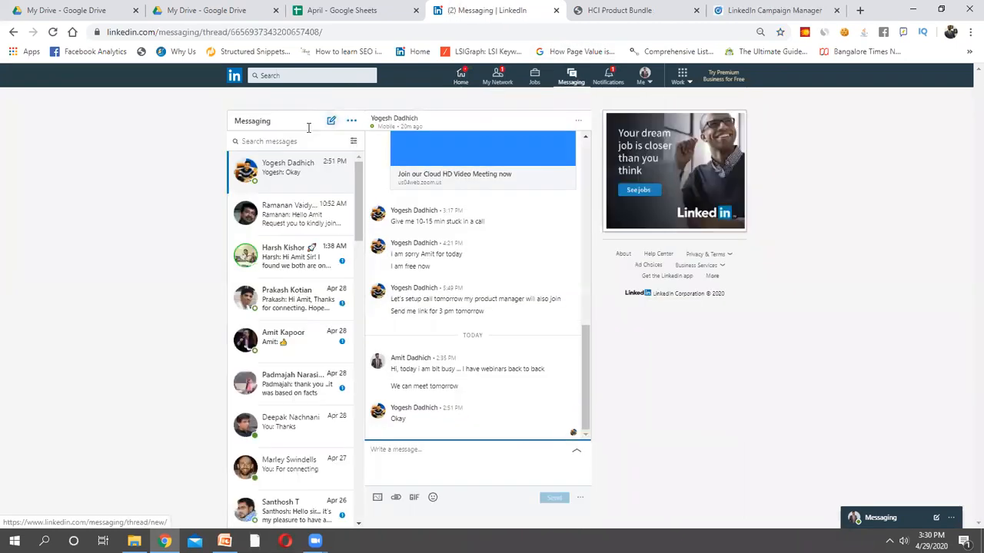
pyautogui.scroll(-4, 288, 395)
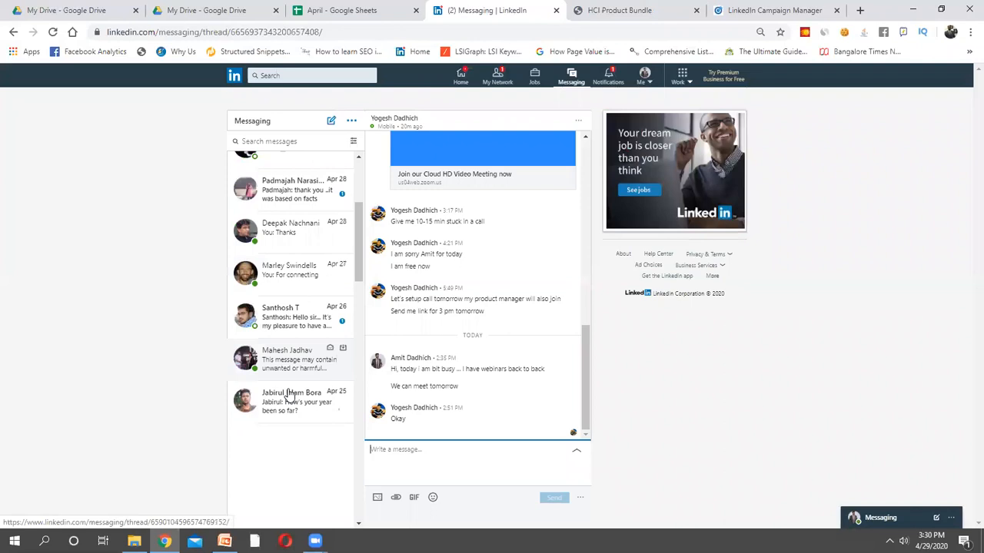
pyautogui.scroll(-3, 287, 395)
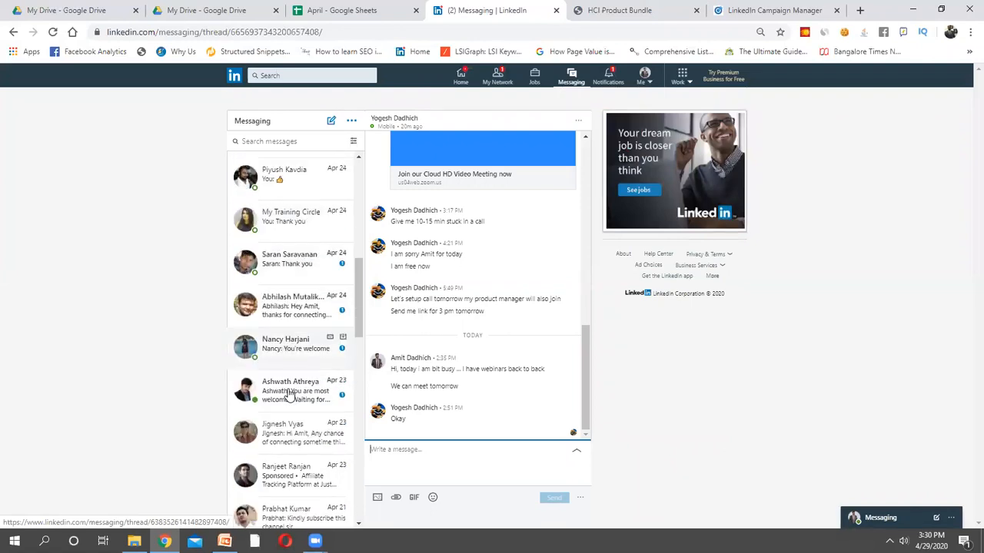
pyautogui.scroll(-2, 288, 394)
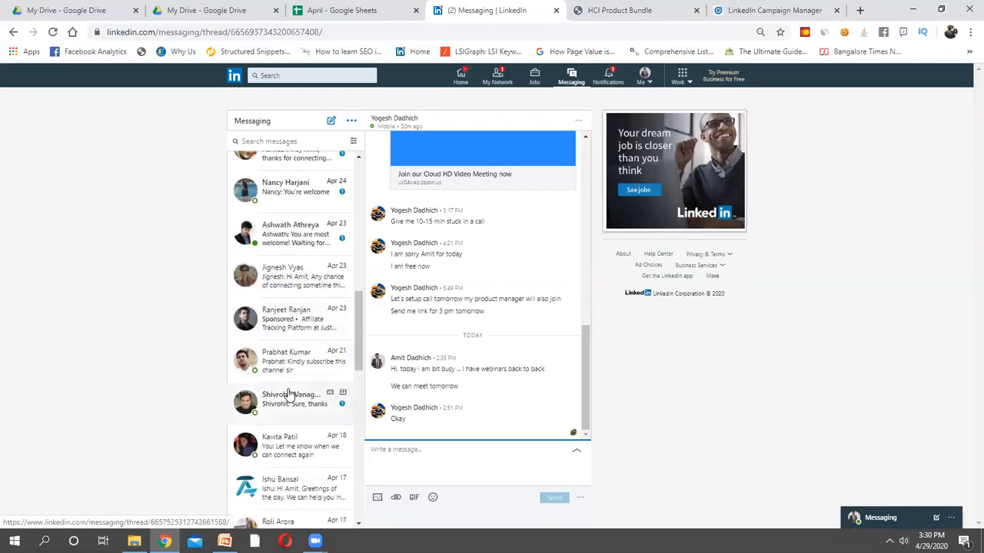
pyautogui.click(290, 328)
pyautogui.click(395, 175)
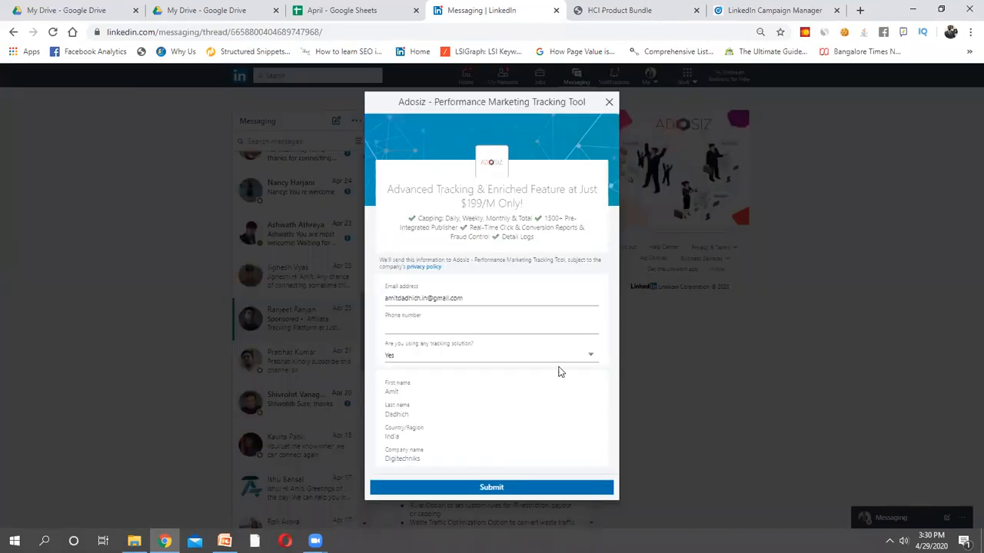
pyautogui.click(753, 10)
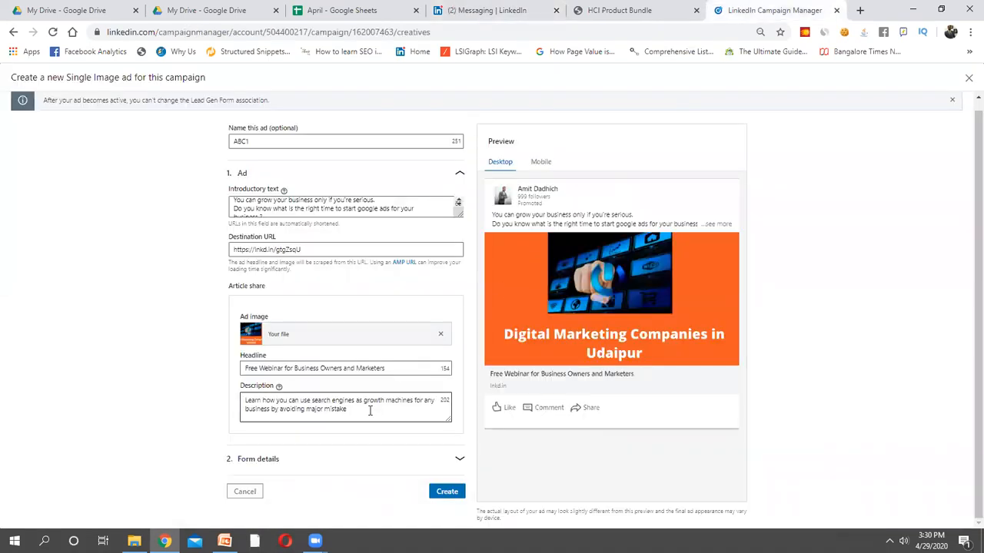
# Set the call-to-action in the ad's form details to Register
pyautogui.click(454, 458)
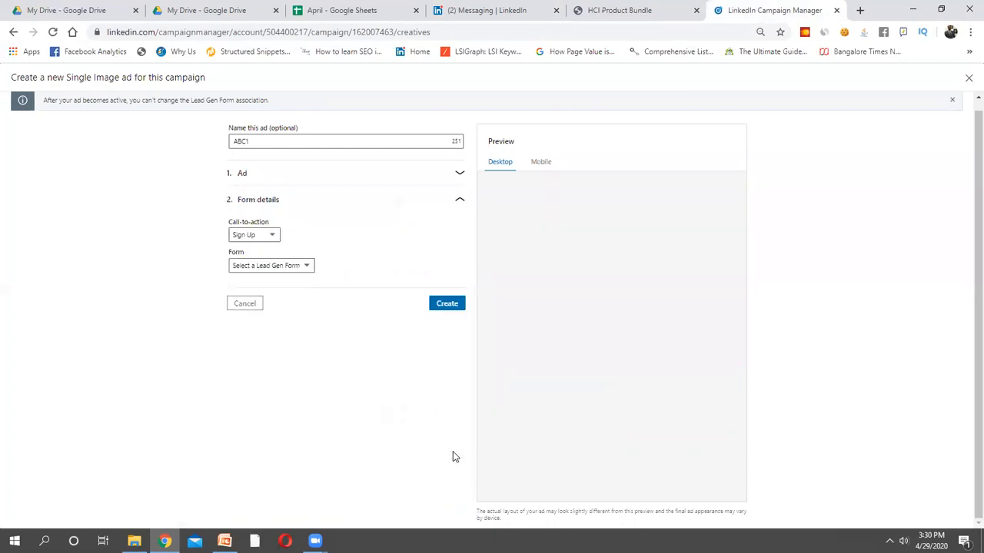
pyautogui.click(273, 236)
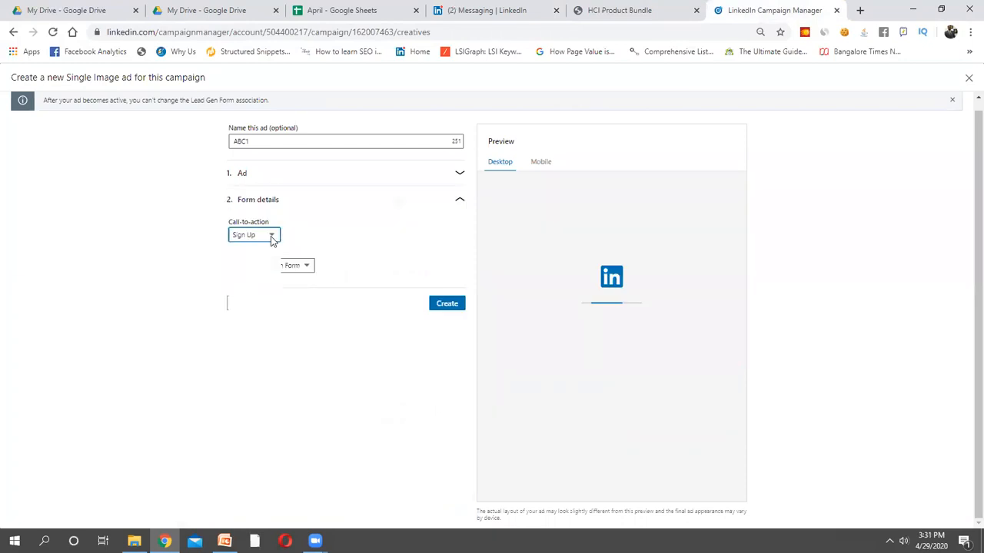
pyautogui.click(272, 238)
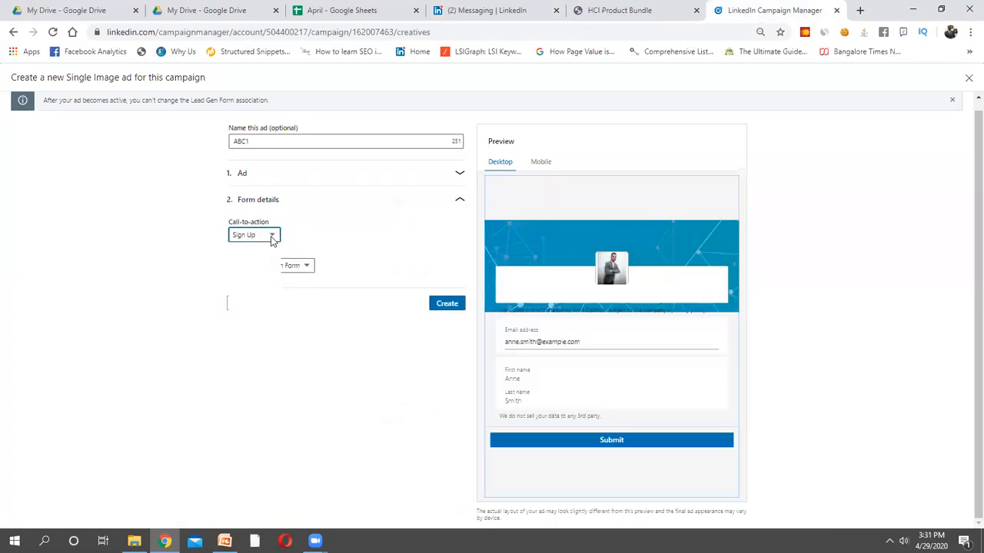
pyautogui.click(267, 236)
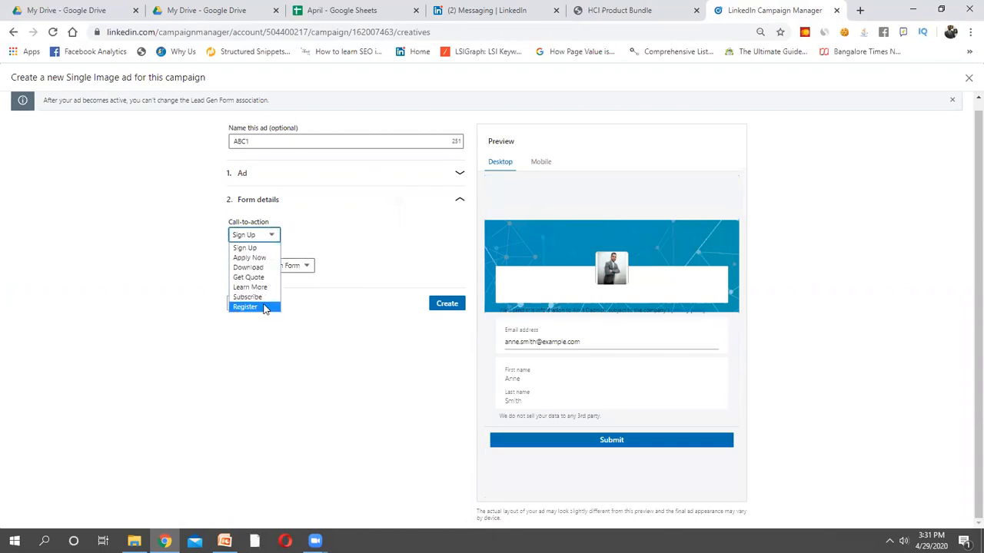
pyautogui.click(260, 308)
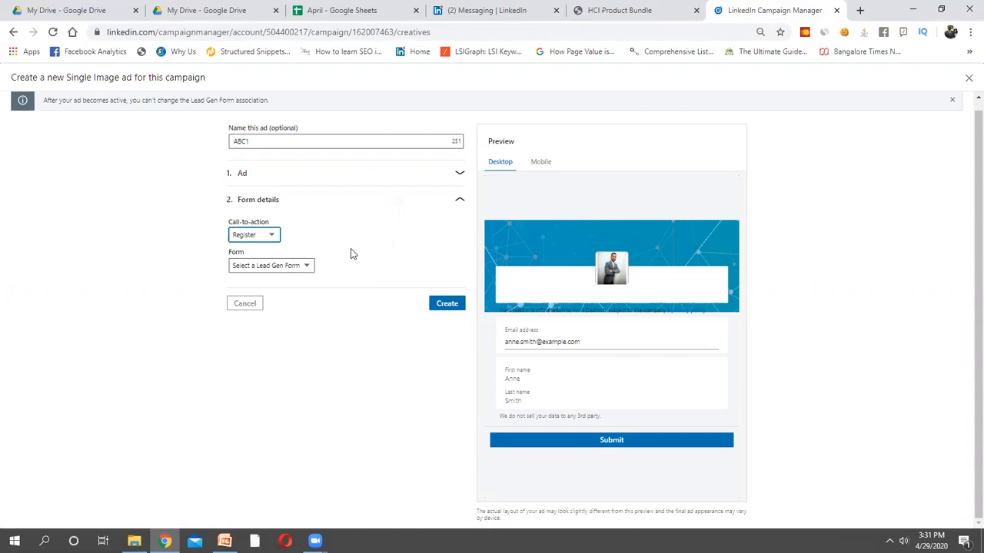
# Review the available lead gen forms without choosing one, and create the single image ad
pyautogui.click(296, 267)
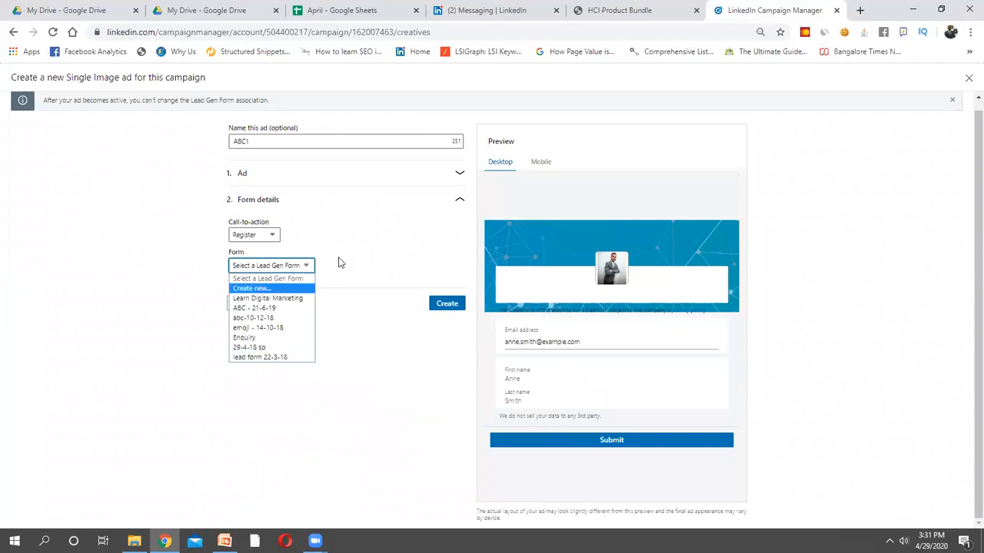
pyautogui.click(340, 263)
pyautogui.click(446, 303)
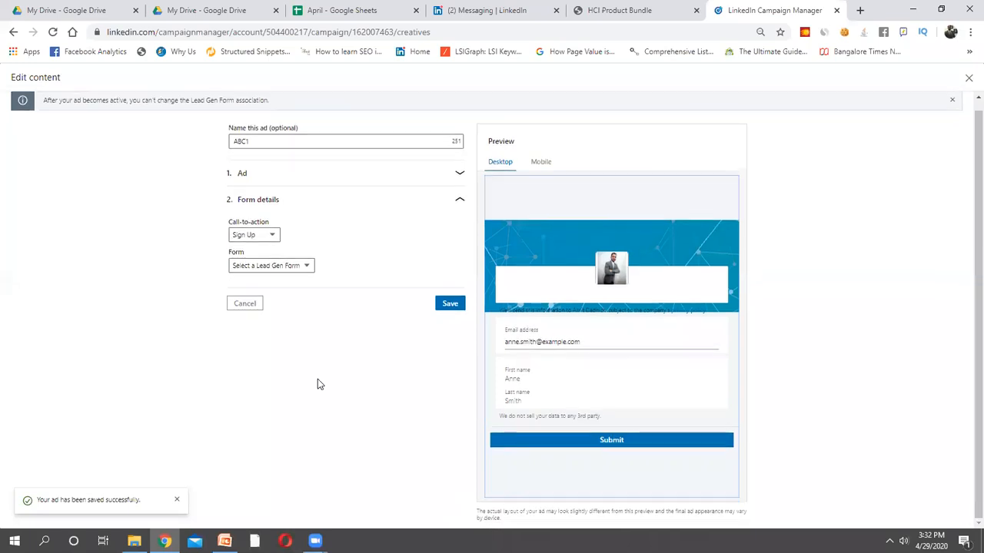
# Review the saved ad's name, introductory text, destination URL, image, headline and description
pyautogui.click(323, 150)
pyautogui.hotkey('ctrl', 'a')
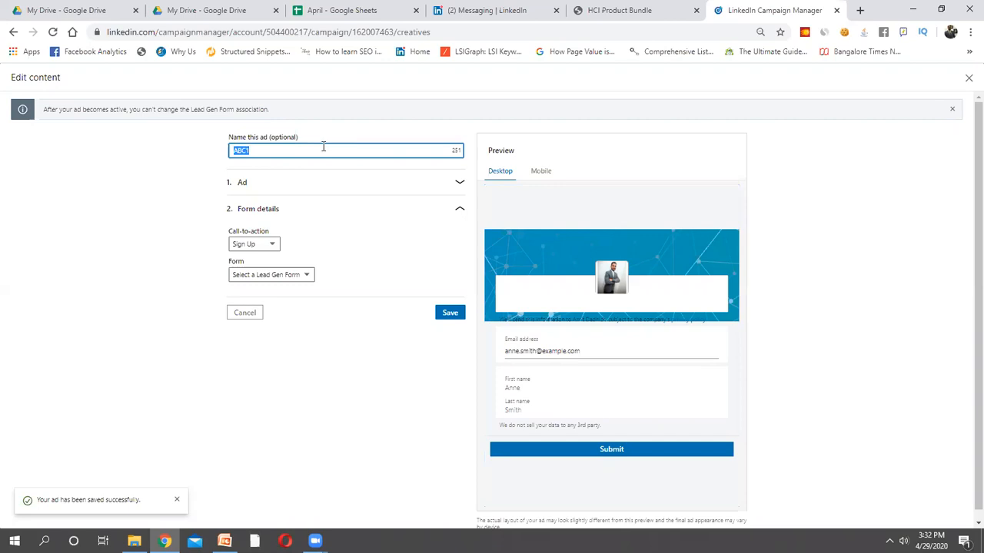
pyautogui.click(362, 183)
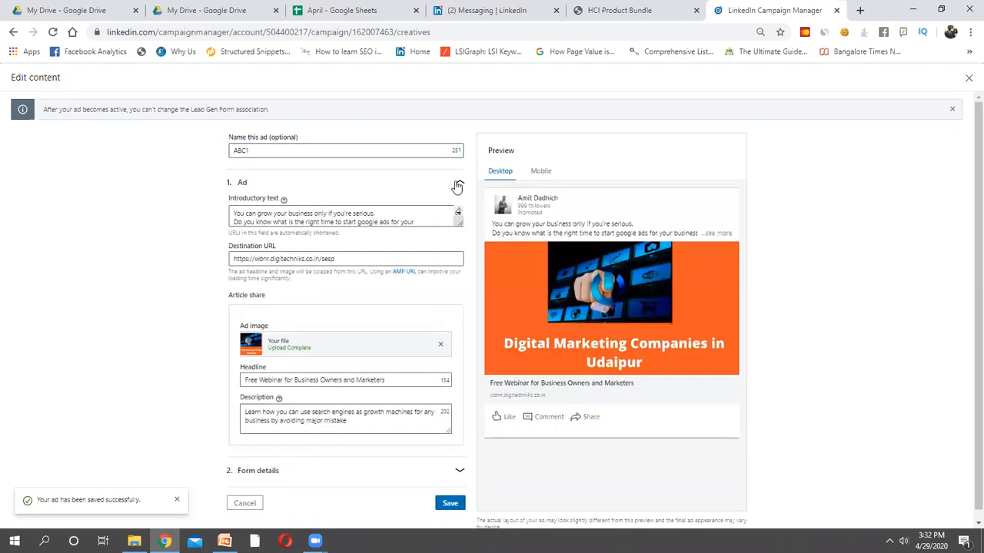
pyautogui.scroll(-3, 428, 218)
pyautogui.scroll(-1, 455, 330)
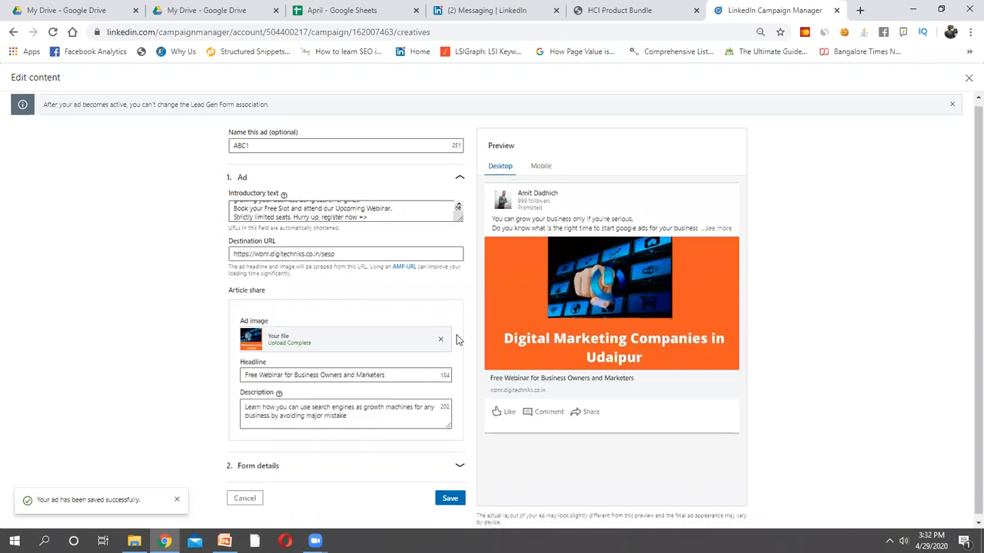
# Open the ad's form details and choose to create a new lead gen form
pyautogui.click(386, 461)
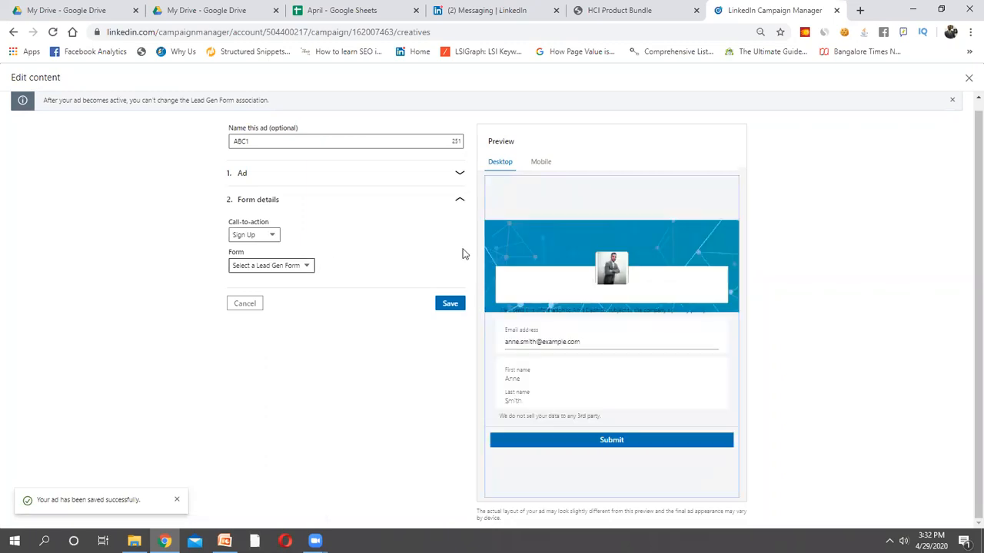
pyautogui.click(300, 265)
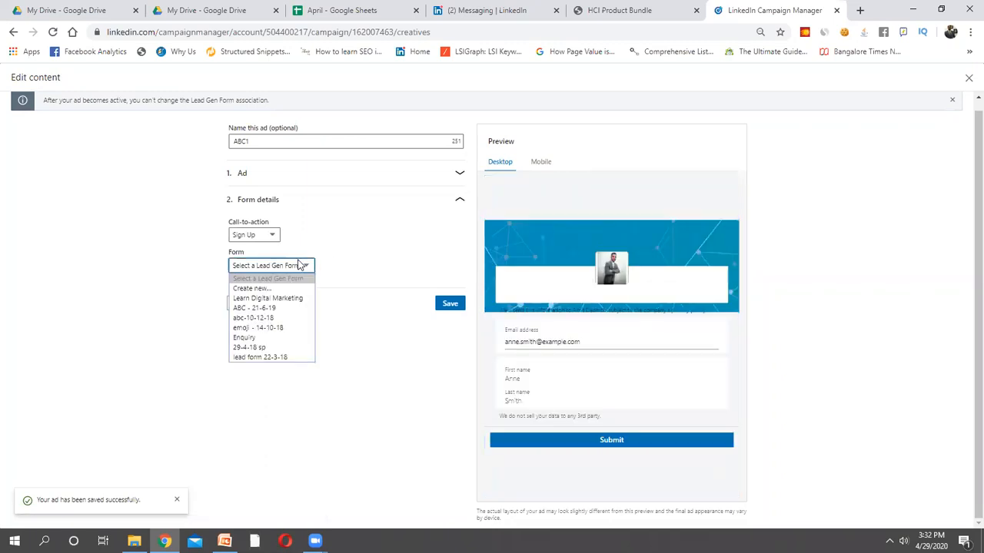
pyautogui.click(384, 266)
pyautogui.click(307, 266)
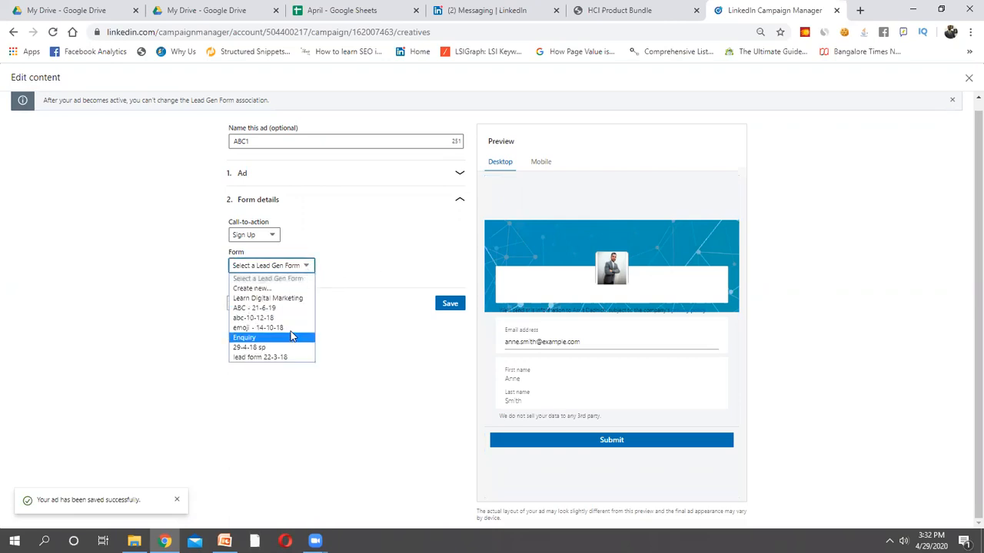
pyautogui.click(291, 290)
pyautogui.scroll(-2, 305, 321)
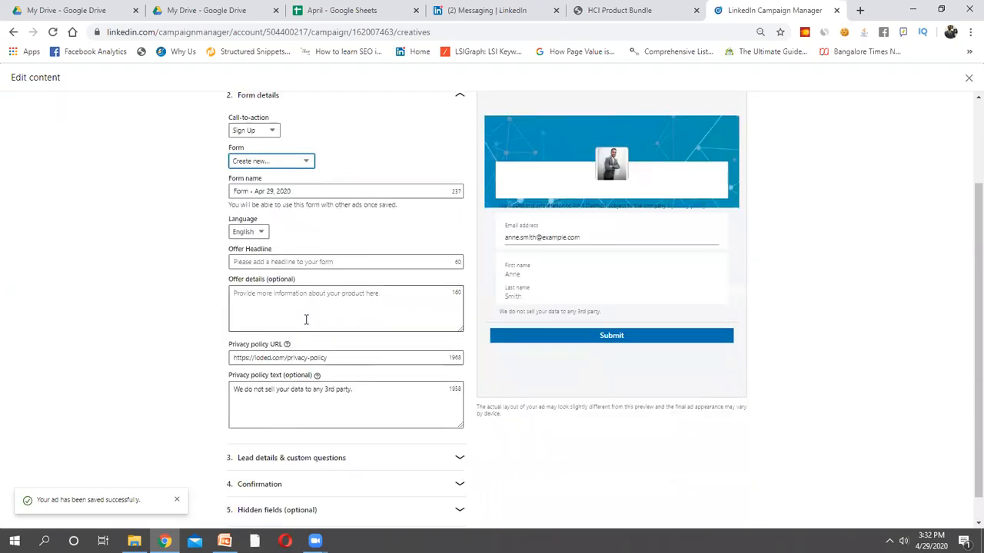
# Name the new lead gen form qwertyuiop and set its offer headline to "Free Webinar"
pyautogui.tripleClick(336, 161)
pyautogui.press('BackSpace')
pyautogui.write('qwertyuiop')
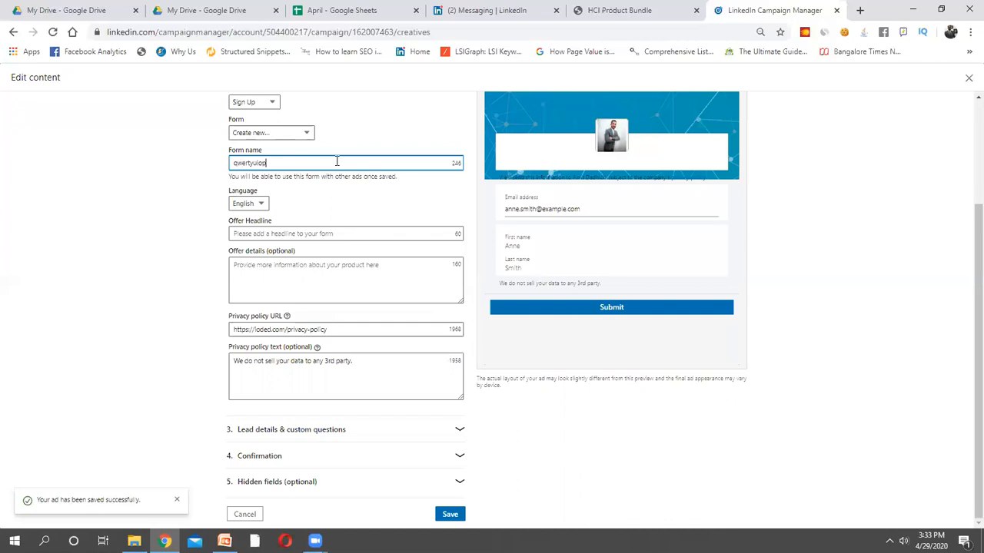
pyautogui.press('Tab')
pyautogui.click(351, 236)
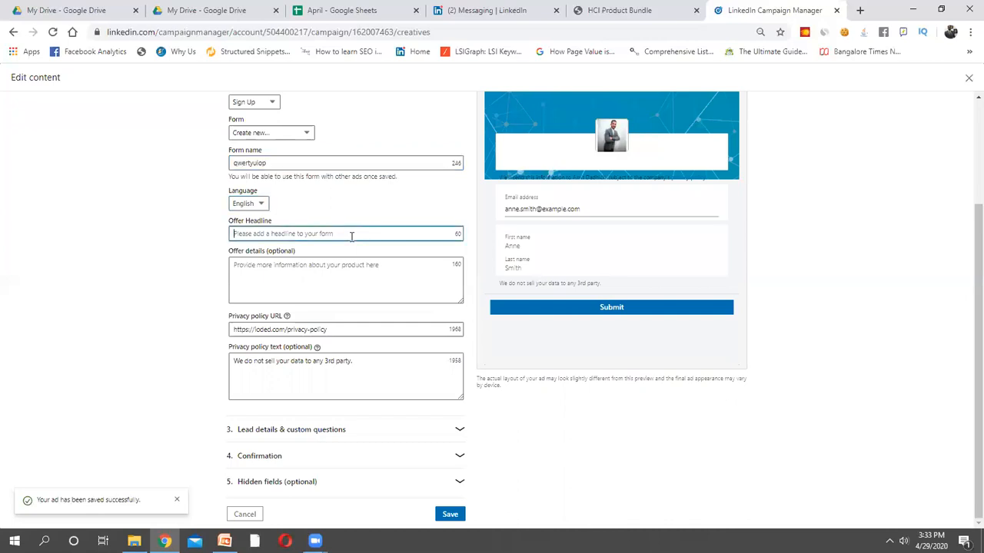
pyautogui.write('Free Webinar')
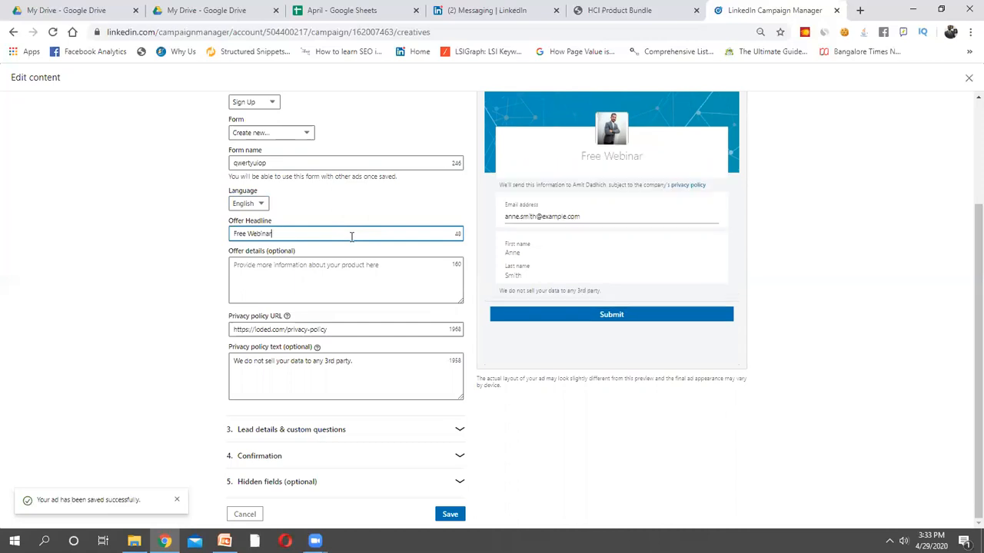
pyautogui.click(356, 255)
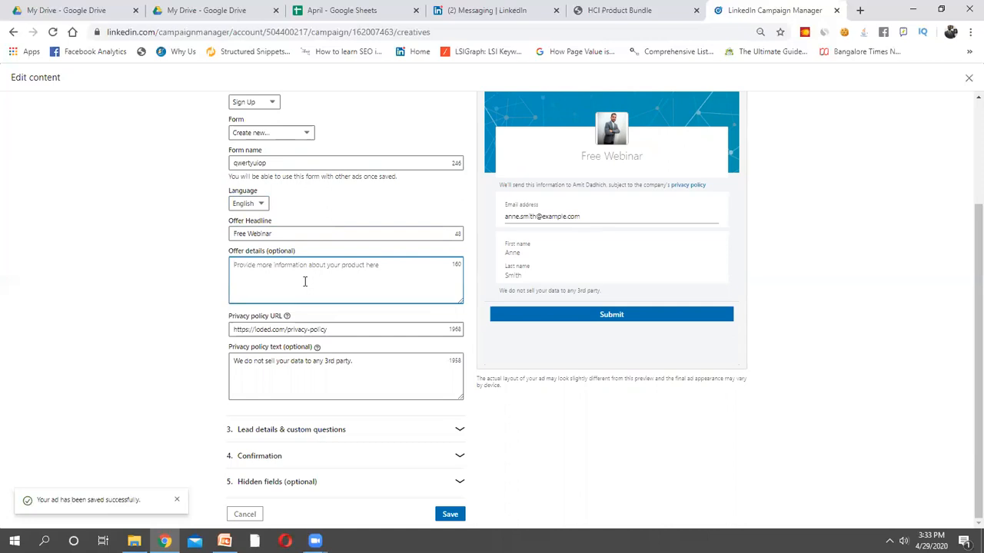
# Switch to the LinkedIn messaging page, review the Adosiz lead form's headline and offer details, and close the form
pyautogui.click(478, 10)
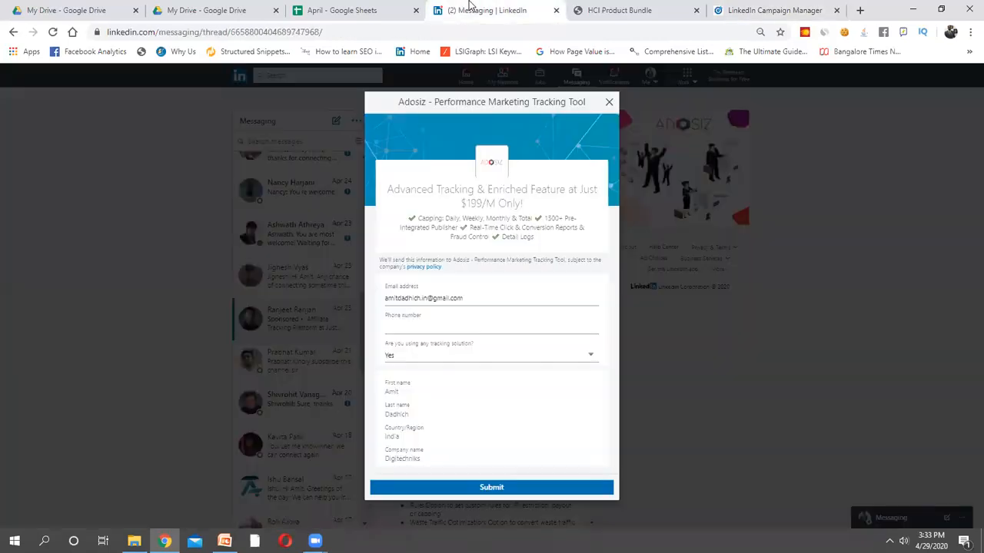
pyautogui.click(608, 10)
pyautogui.click(491, 10)
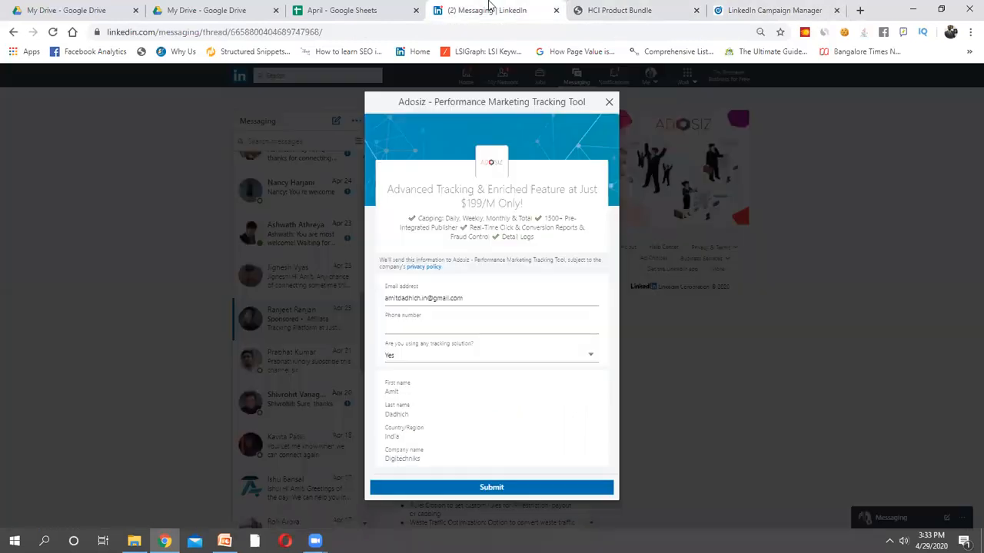
pyautogui.click(608, 106)
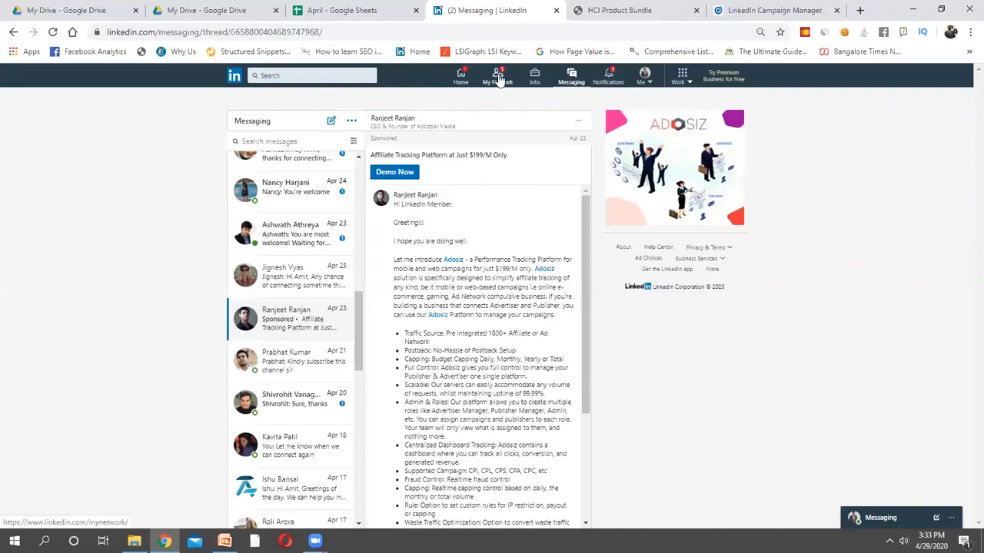
# Go to the LinkedIn home feed and open the account owner's own profile
pyautogui.click(459, 81)
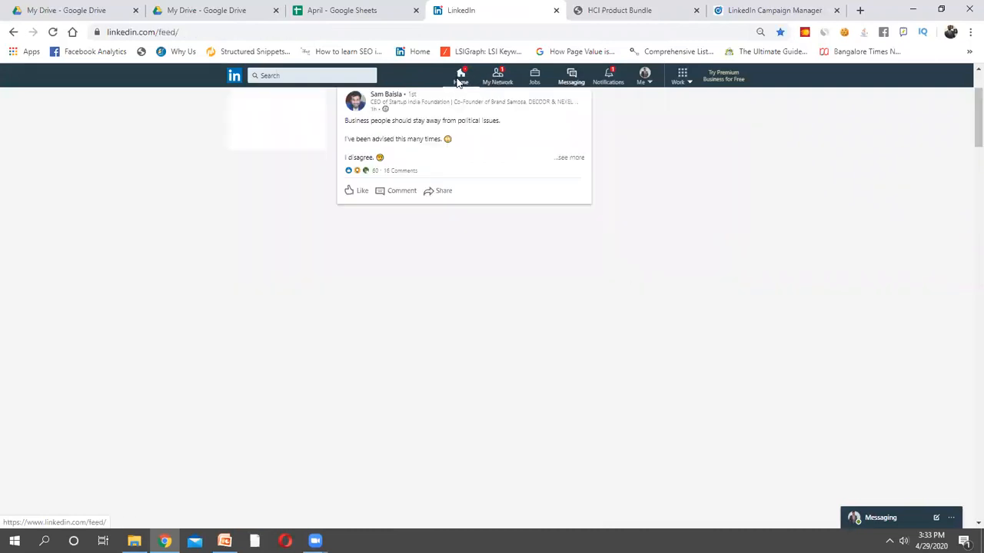
pyautogui.scroll(2, 279, 213)
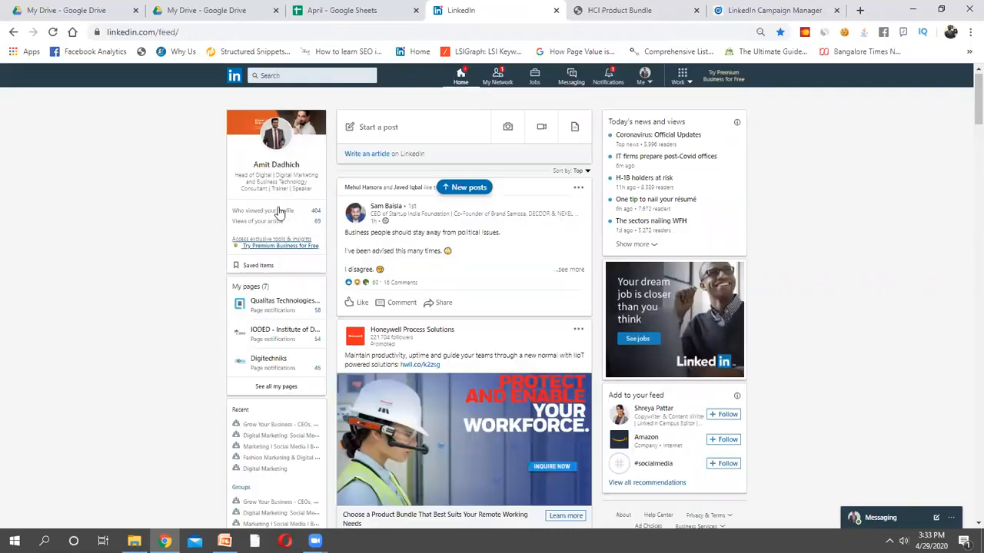
pyautogui.click(279, 168)
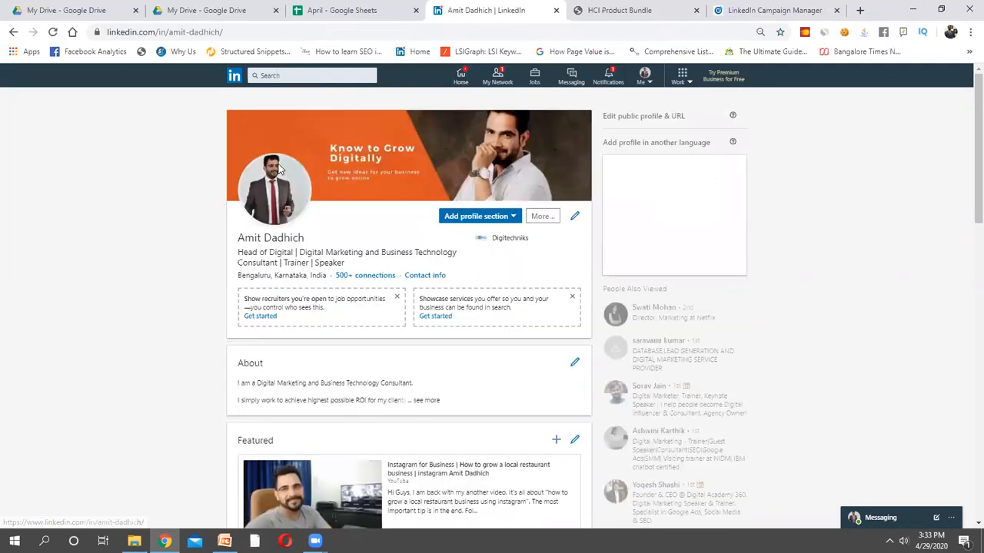
# Open the profile's recent activity post beginning "You can grow your business only if you're serious" and copy its body text, excluding the link and hashtags
pyautogui.scroll(-5, 334, 262)
pyautogui.scroll(-2, 332, 260)
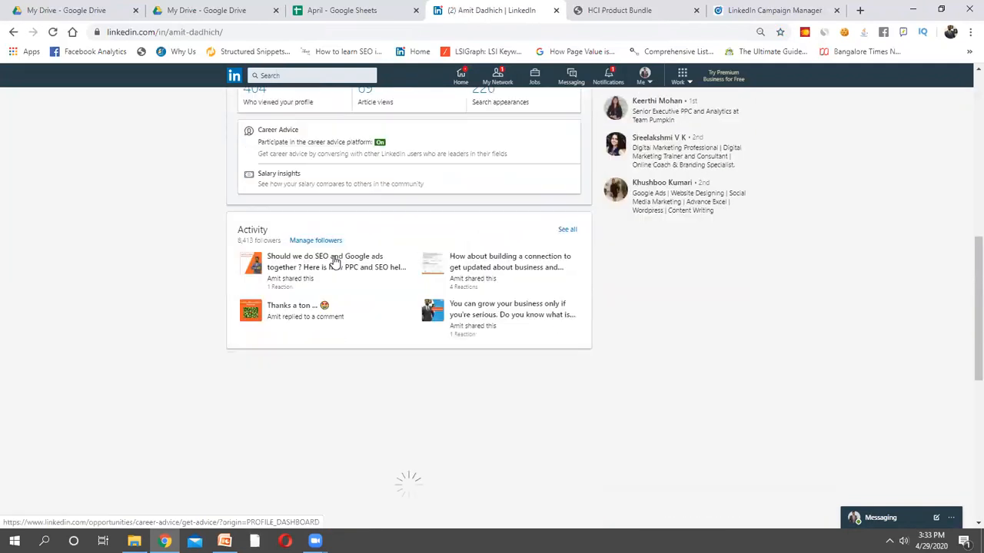
pyautogui.click(468, 319)
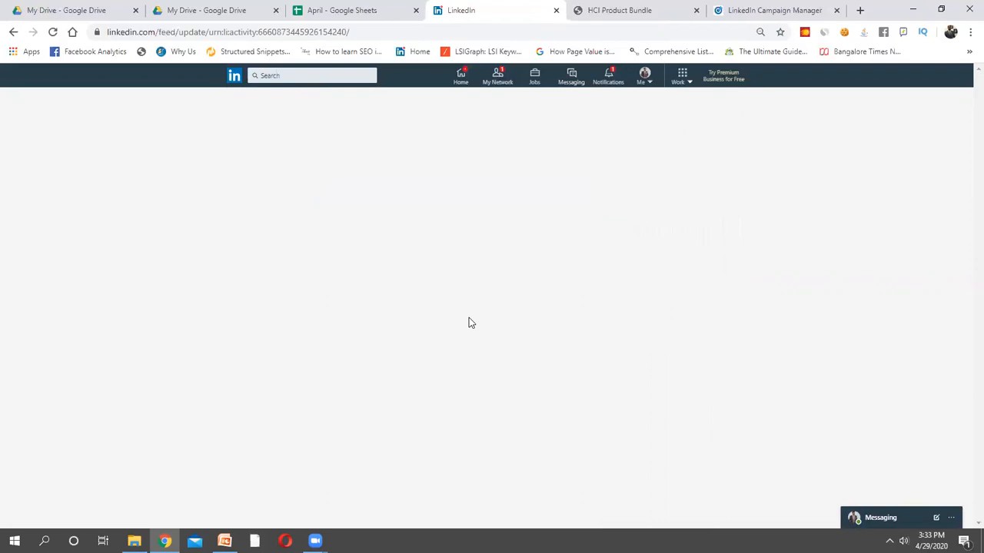
pyautogui.rightClick(469, 323)
pyautogui.moveTo(481, 221); pyautogui.dragTo(345, 150)
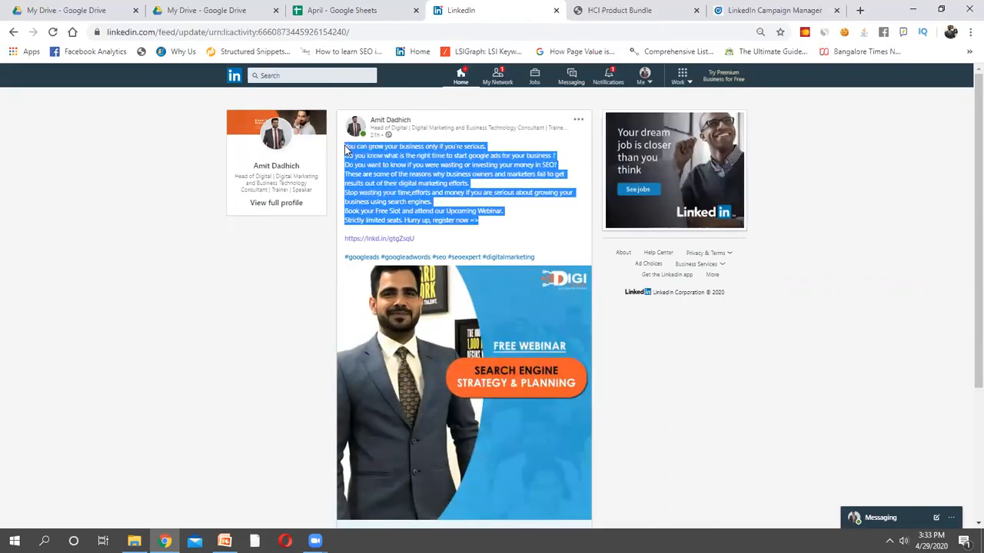
# In LinkedIn Campaign Manager, paste the copied text into the offer details and cut everything after "start google ads for your business ?"
pyautogui.click(827, 6)
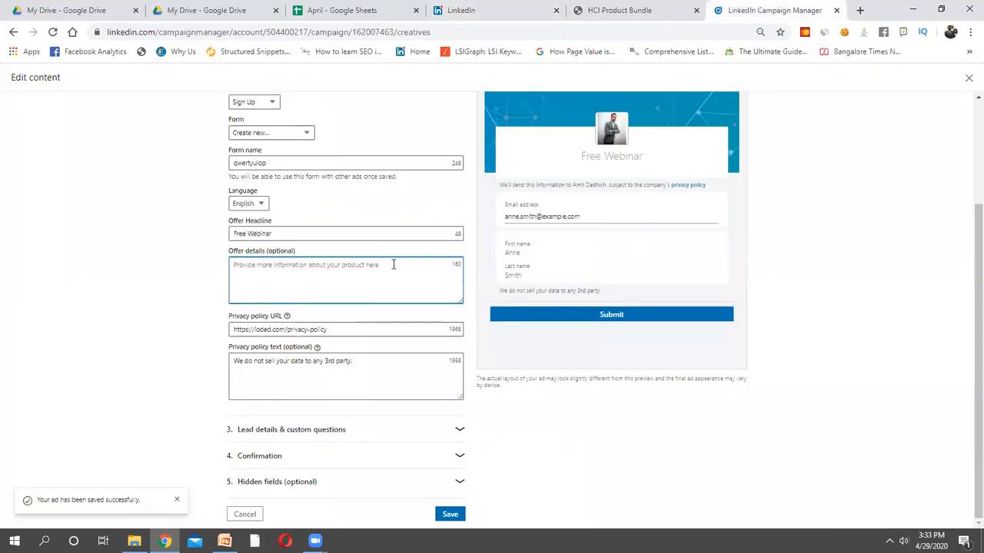
pyautogui.hotkey('ctrl', 'v')
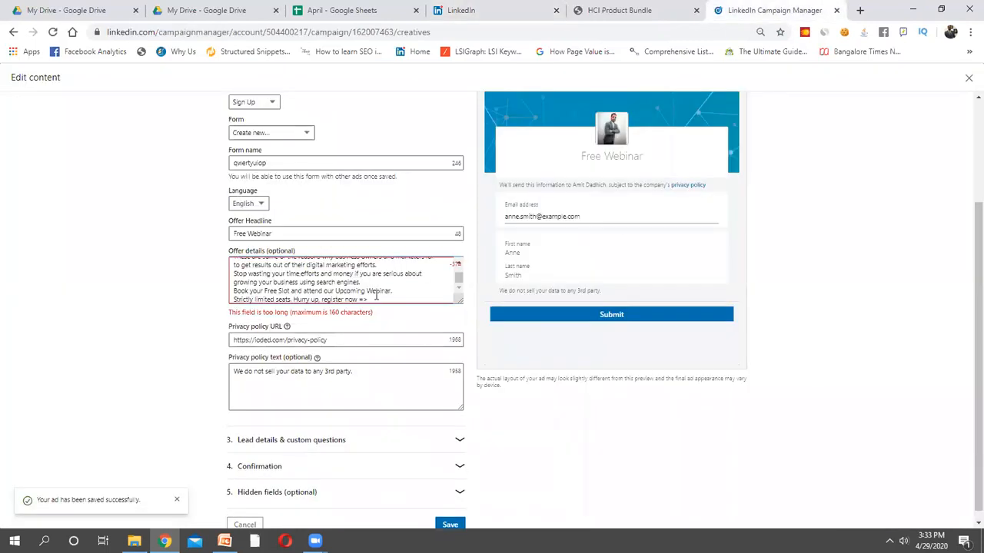
pyautogui.moveTo(376, 292); pyautogui.dragTo(291, 292)
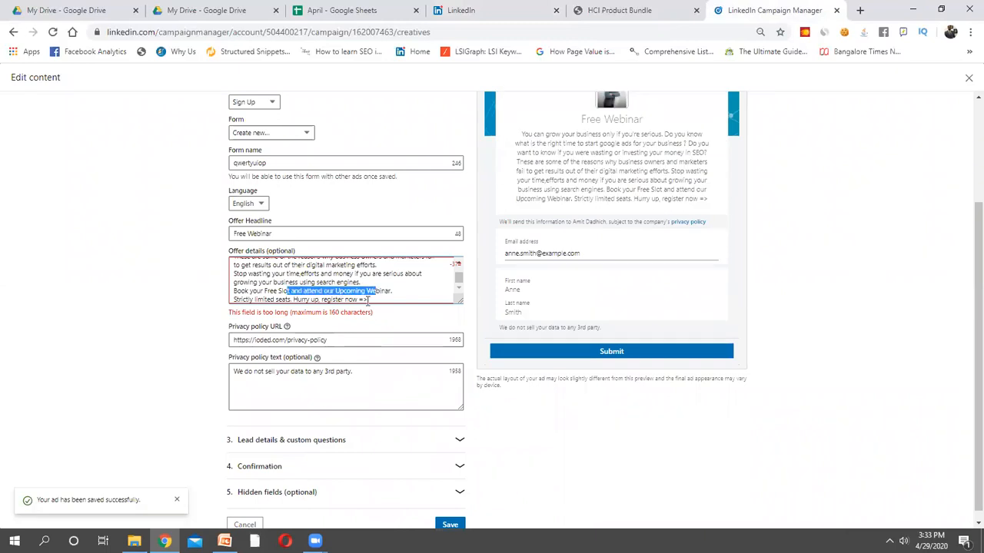
pyautogui.moveTo(370, 300); pyautogui.dragTo(221, 295)
pyautogui.press('BackSpace')
pyautogui.press('BackSpace')
pyautogui.press('BackSpace')
pyautogui.press('BackSpace')
pyautogui.press('BackSpace')
pyautogui.press('BackSpace')
pyautogui.press('BackSpace')
pyautogui.press('BackSpace')
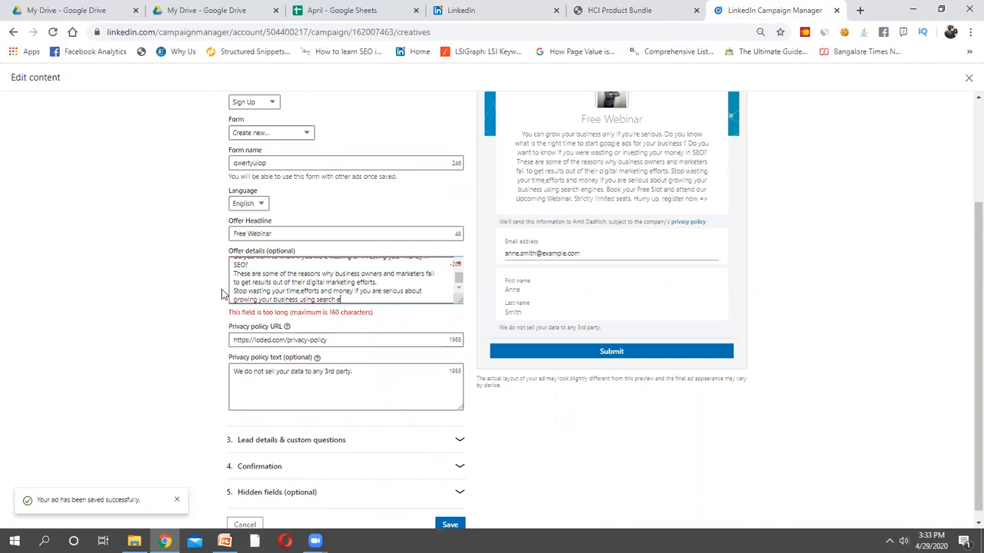
pyautogui.press('BackSpace')
pyautogui.press('BackSpace')
pyautogui.press('BackSpace')
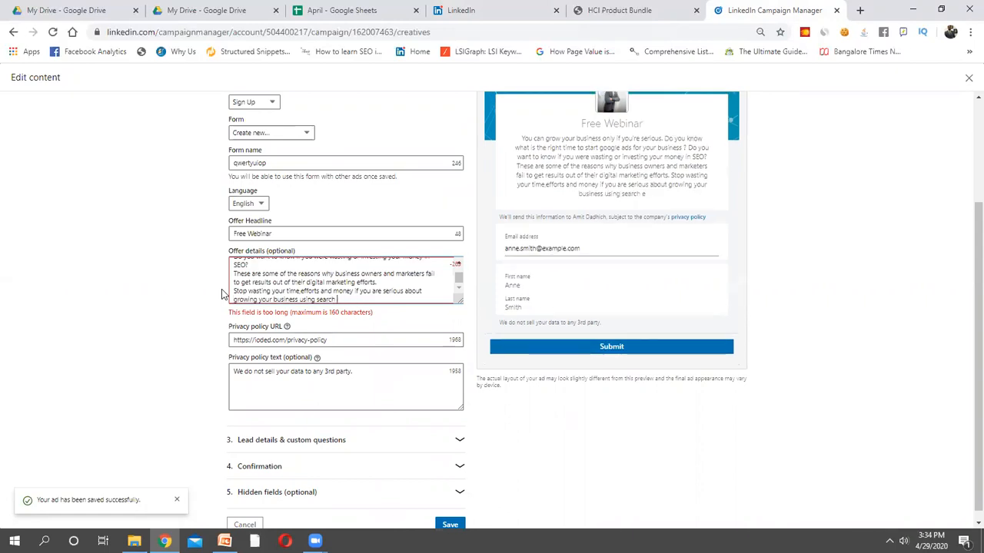
pyautogui.press('BackSpace')
pyautogui.press('BackSpace')
pyautogui.press('BackSpace')
pyautogui.press('BackSpace')
pyautogui.press('BackSpace')
pyautogui.press('BackSpace')
pyautogui.press('BackSpace')
pyautogui.press('BackSpace')
pyautogui.press('BackSpace')
pyautogui.press('BackSpace')
pyautogui.press('BackSpace')
pyautogui.press('BackSpace')
pyautogui.press('BackSpace')
pyautogui.press('BackSpace')
pyautogui.press('BackSpace')
pyautogui.press('BackSpace')
pyautogui.press('BackSpace')
pyautogui.press('BackSpace')
pyautogui.press('BackSpace')
pyautogui.press('BackSpace')
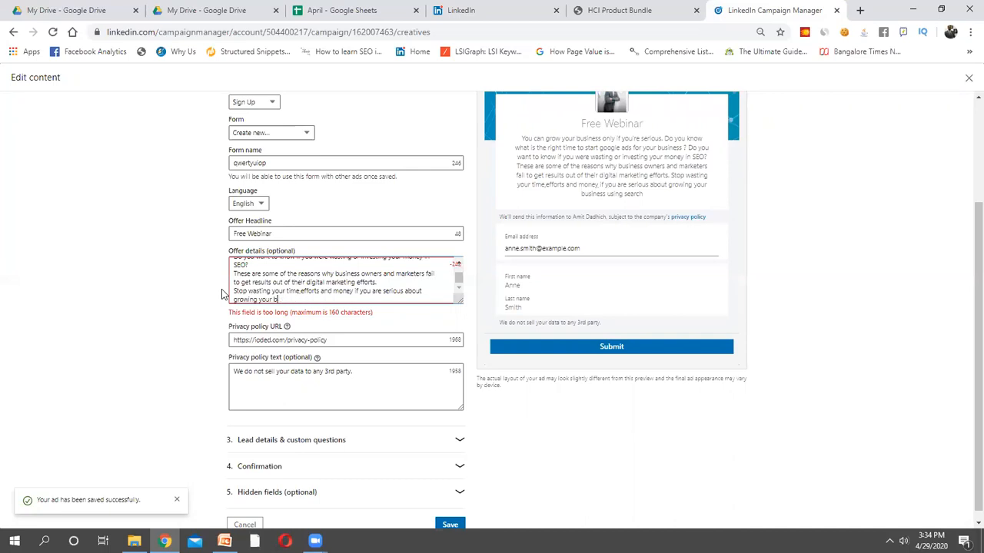
pyautogui.press('BackSpace')
pyautogui.press('BackSpace')
pyautogui.press('BackSpace')
pyautogui.press('BackSpace')
pyautogui.press('BackSpace')
pyautogui.press('BackSpace')
pyautogui.press('BackSpace')
pyautogui.press('BackSpace')
pyautogui.press('BackSpace')
pyautogui.press('BackSpace')
pyautogui.press('BackSpace')
pyautogui.press('BackSpace')
pyautogui.press('BackSpace')
pyautogui.press('BackSpace')
pyautogui.press('BackSpace')
pyautogui.press('BackSpace')
pyautogui.press('BackSpace')
pyautogui.press('BackSpace')
pyautogui.press('BackSpace')
pyautogui.press('BackSpace')
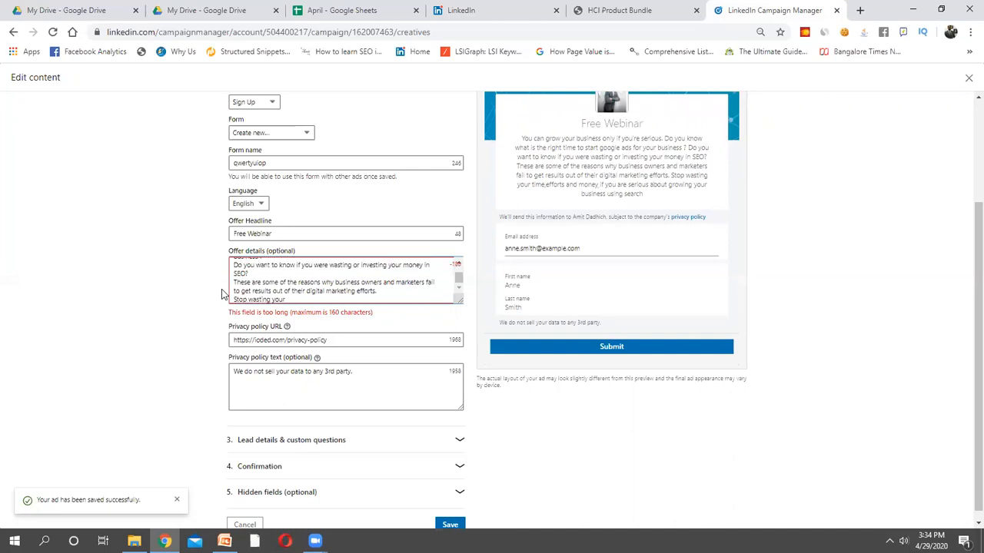
pyautogui.press('BackSpace')
pyautogui.press('BackSpace')
pyautogui.press('BackSpace')
pyautogui.press('BackSpace')
pyautogui.press('BackSpace')
pyautogui.press('BackSpace')
pyautogui.press('BackSpace')
pyautogui.press('BackSpace')
pyautogui.press('BackSpace')
pyautogui.press('BackSpace')
pyautogui.press('BackSpace')
pyautogui.press('BackSpace')
pyautogui.press('BackSpace')
pyautogui.press('BackSpace')
pyautogui.press('BackSpace')
pyautogui.press('BackSpace')
pyautogui.press('BackSpace')
pyautogui.press('BackSpace')
pyautogui.press('BackSpace')
pyautogui.press('BackSpace')
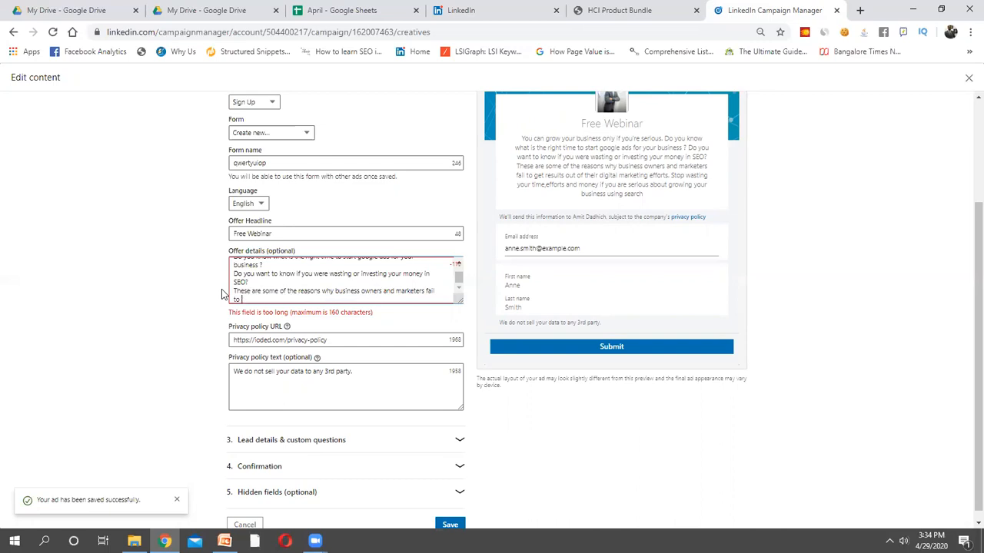
pyautogui.press('BackSpace')
pyautogui.press('BackSpace')
pyautogui.press('BackSpace')
pyautogui.press('BackSpace')
pyautogui.press('BackSpace')
pyautogui.press('BackSpace')
pyautogui.press('BackSpace')
pyautogui.press('BackSpace')
pyautogui.press('BackSpace')
pyautogui.press('BackSpace')
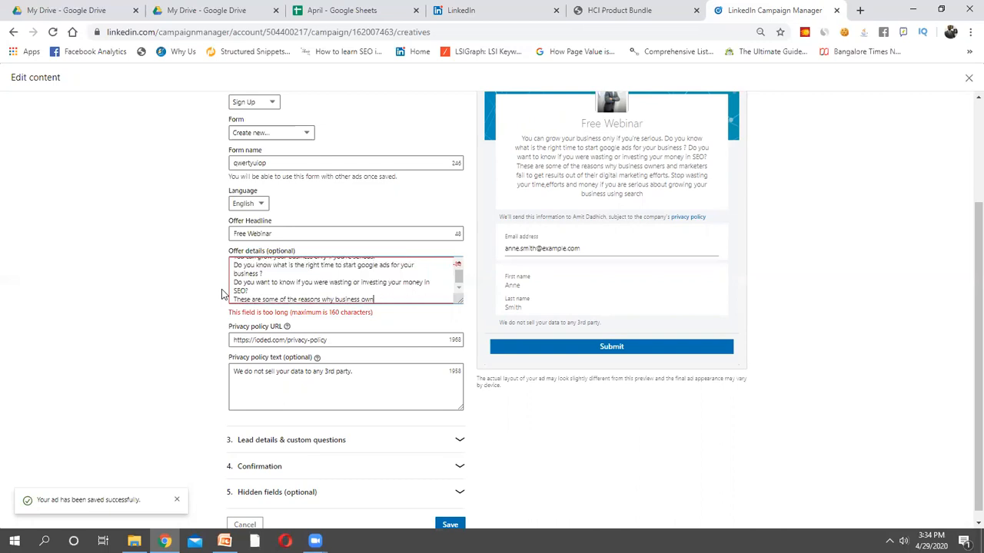
pyautogui.press('BackSpace')
pyautogui.press('BackSpace')
pyautogui.press('BackSpace')
pyautogui.press('BackSpace')
pyautogui.press('BackSpace')
pyautogui.press('BackSpace')
pyautogui.press('BackSpace')
pyautogui.press('BackSpace')
pyautogui.press('BackSpace')
pyautogui.press('BackSpace')
pyautogui.press('BackSpace')
pyautogui.press('BackSpace')
pyautogui.press('BackSpace')
pyautogui.press('BackSpace')
pyautogui.press('BackSpace')
pyautogui.press('BackSpace')
pyautogui.press('BackSpace')
pyautogui.press('BackSpace')
pyautogui.press('BackSpace')
pyautogui.press('BackSpace')
pyautogui.press('BackSpace')
pyautogui.press('BackSpace')
pyautogui.press('BackSpace')
pyautogui.press('BackSpace')
pyautogui.press('BackSpace')
pyautogui.press('BackSpace')
pyautogui.press('BackSpace')
pyautogui.press('BackSpace')
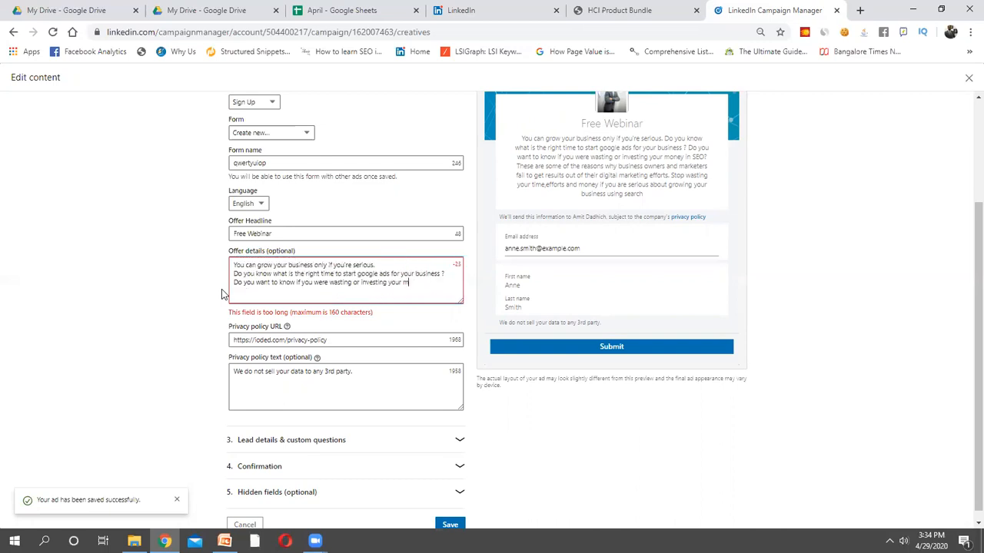
pyautogui.press('BackSpace')
pyautogui.press('BackSpace')
pyautogui.press('BackSpace')
pyautogui.press('BackSpace')
pyautogui.press('BackSpace')
pyautogui.press('BackSpace')
pyautogui.press('BackSpace')
pyautogui.press('BackSpace')
pyautogui.press('BackSpace')
pyautogui.press('BackSpace')
pyautogui.press('BackSpace')
pyautogui.press('BackSpace')
pyautogui.press('BackSpace')
pyautogui.press('BackSpace')
pyautogui.press('BackSpace')
pyautogui.press('BackSpace')
pyautogui.press('BackSpace')
pyautogui.press('BackSpace')
pyautogui.press('BackSpace')
pyautogui.press('BackSpace')
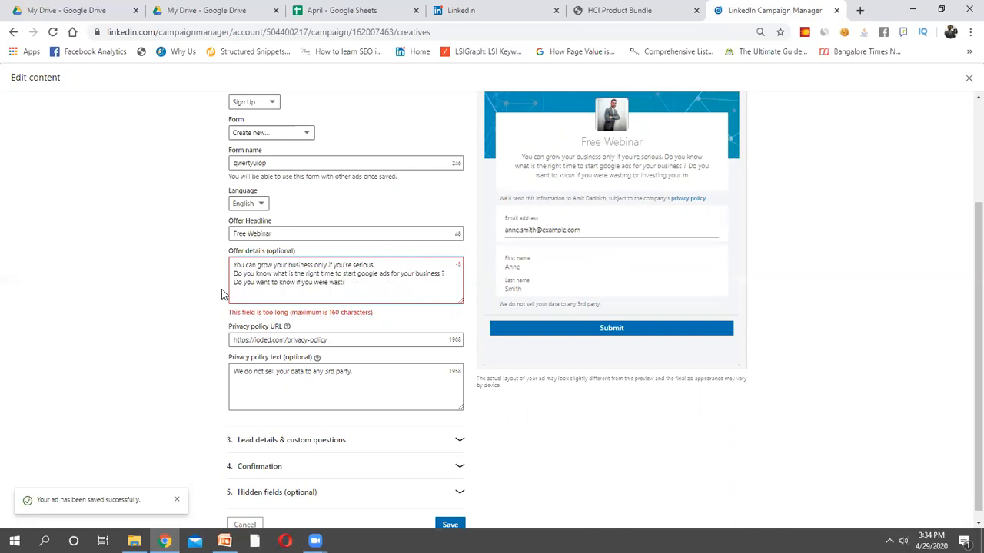
pyautogui.press('BackSpace')
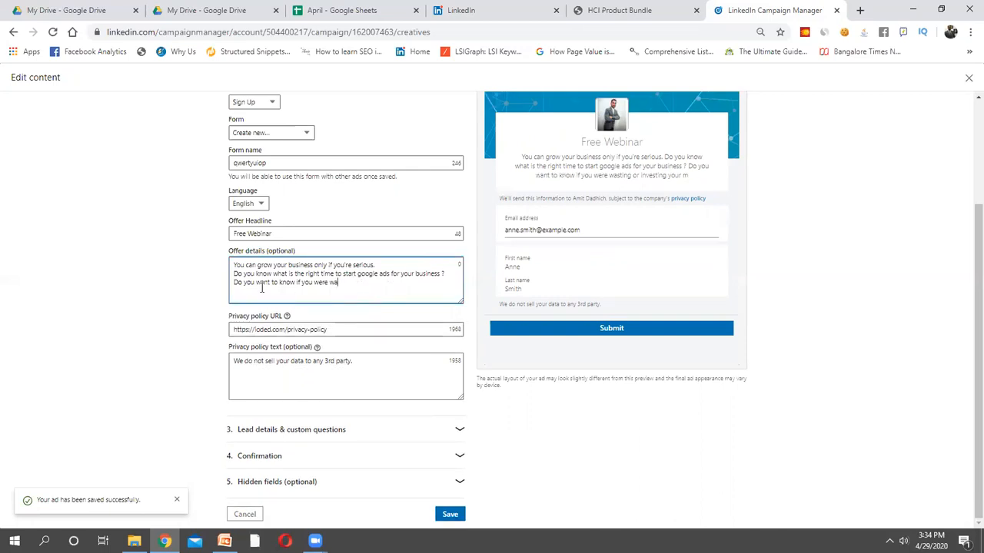
pyautogui.tripleClick(259, 286)
pyautogui.press('BackSpace')
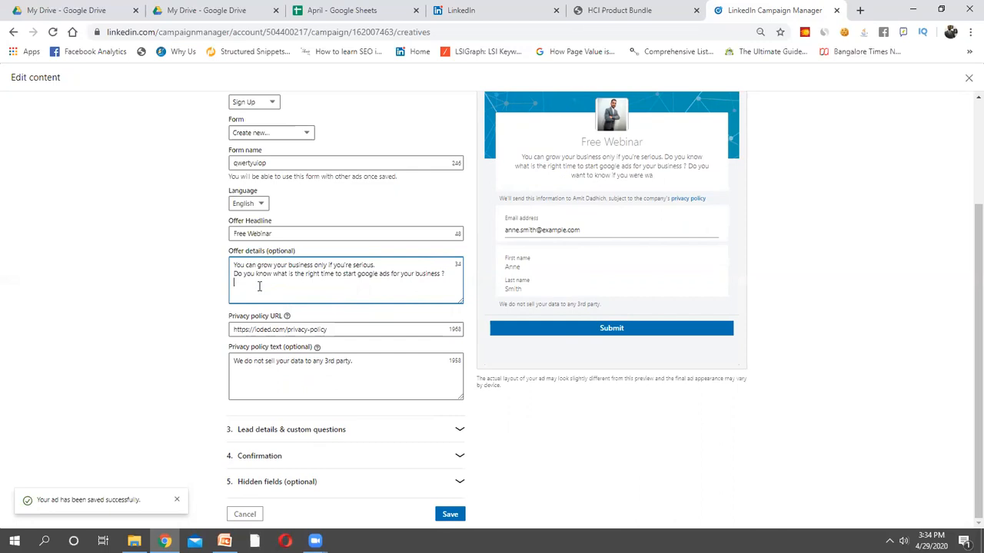
pyautogui.tripleClick(297, 331)
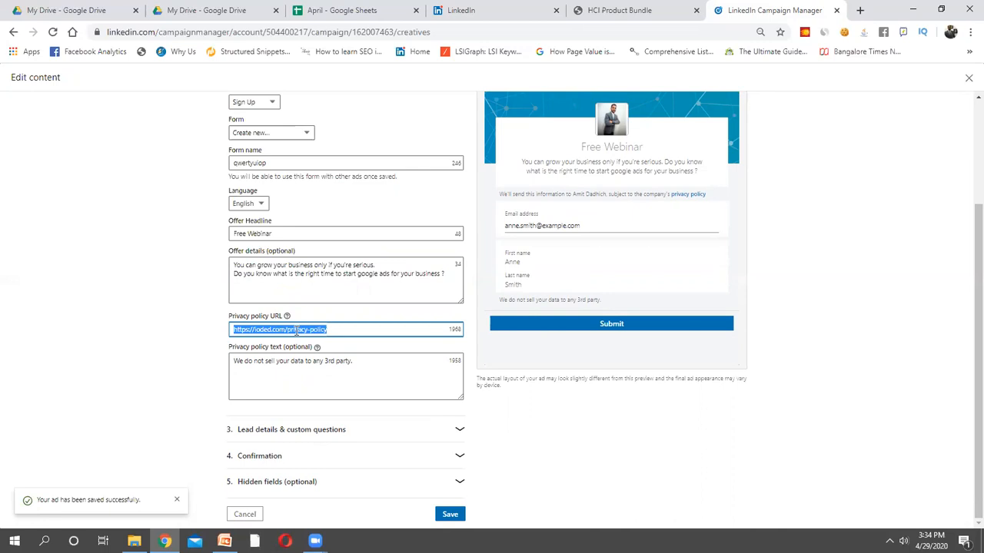
pyautogui.click(298, 330)
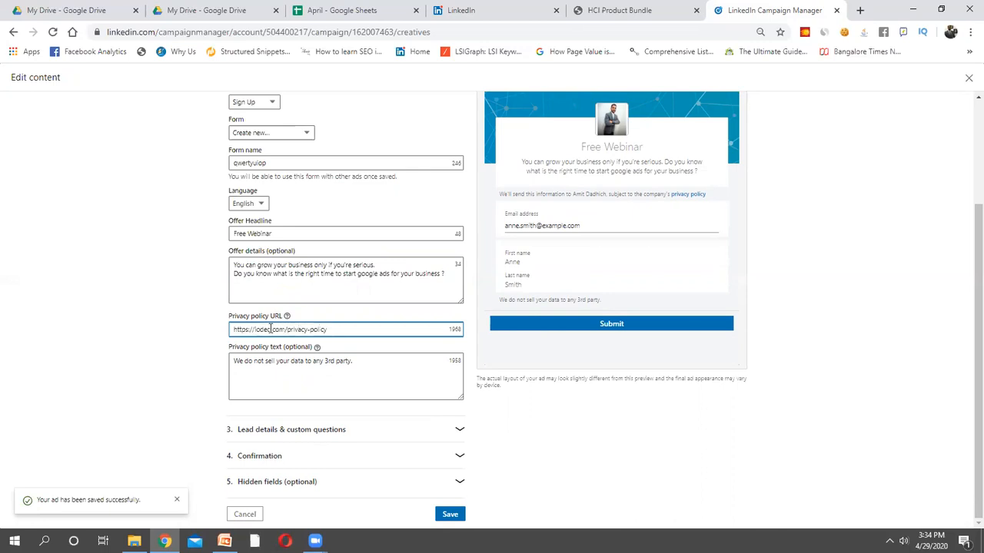
pyautogui.press('BackSpace')
pyautogui.press('BackSpace')
pyautogui.press('BackSpace')
pyautogui.press('BackSpace')
pyautogui.press('BackSpace')
pyautogui.write('digitalr')
pyautogui.write('niks')
pyautogui.click(409, 350)
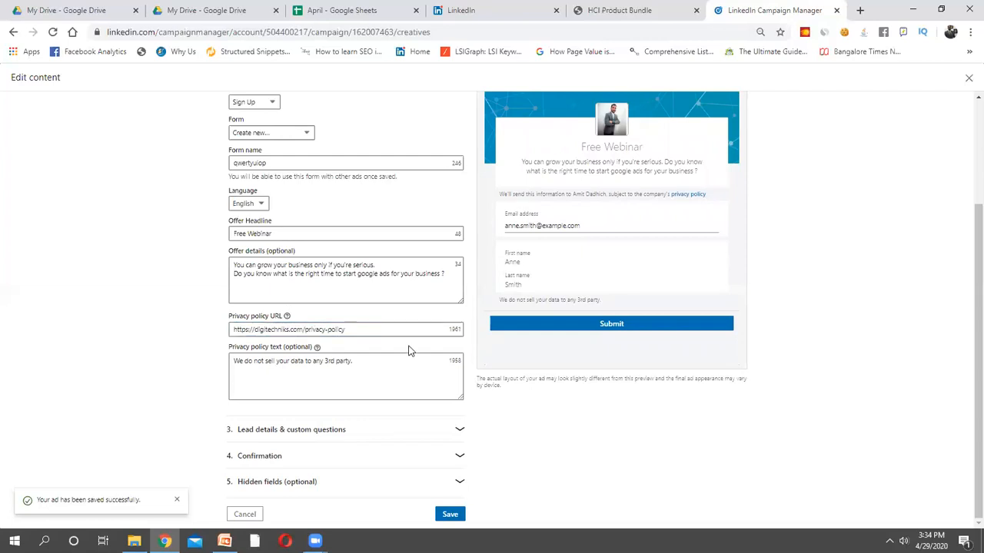
pyautogui.click(381, 373)
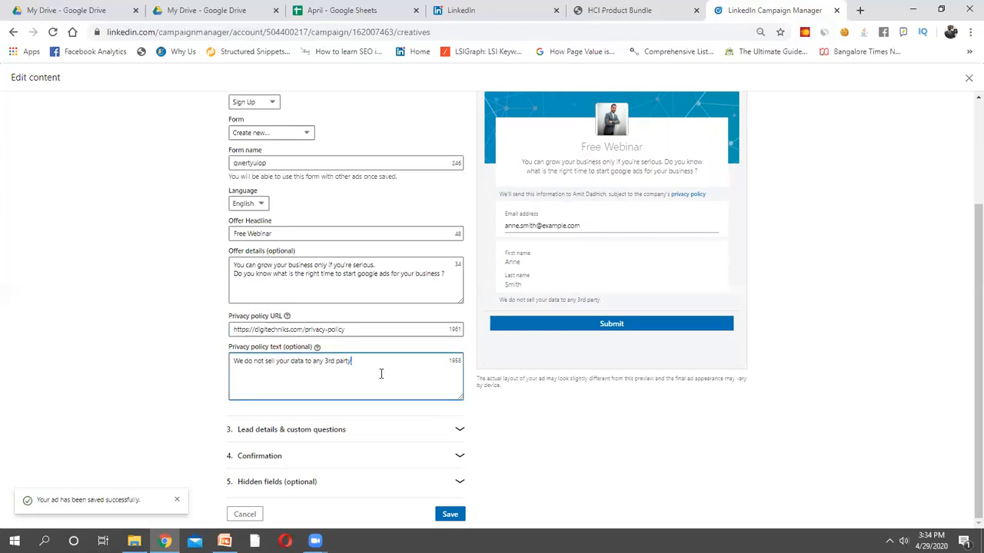
pyautogui.click(410, 345)
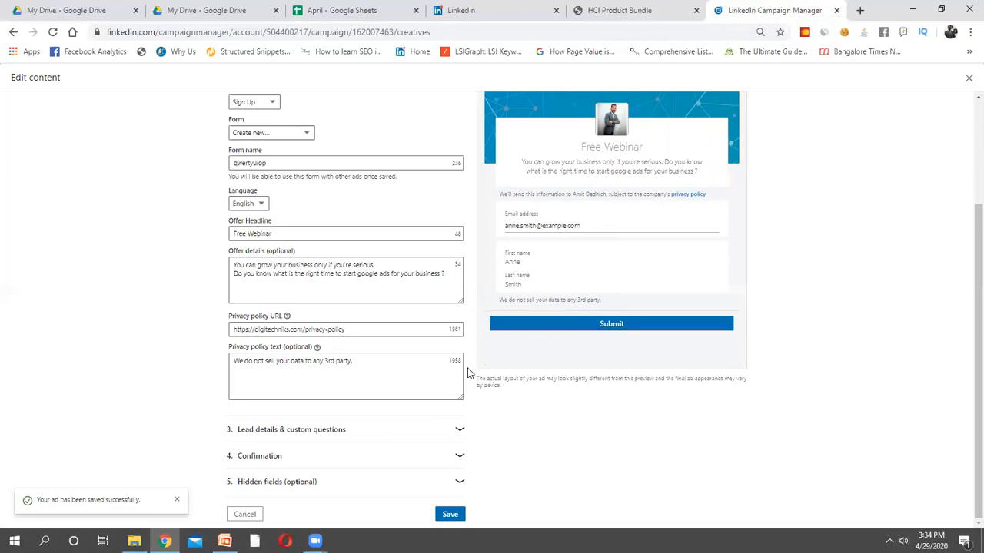
# In the lead details, add Phone number to the requested profile information and remove Last name
pyautogui.click(417, 432)
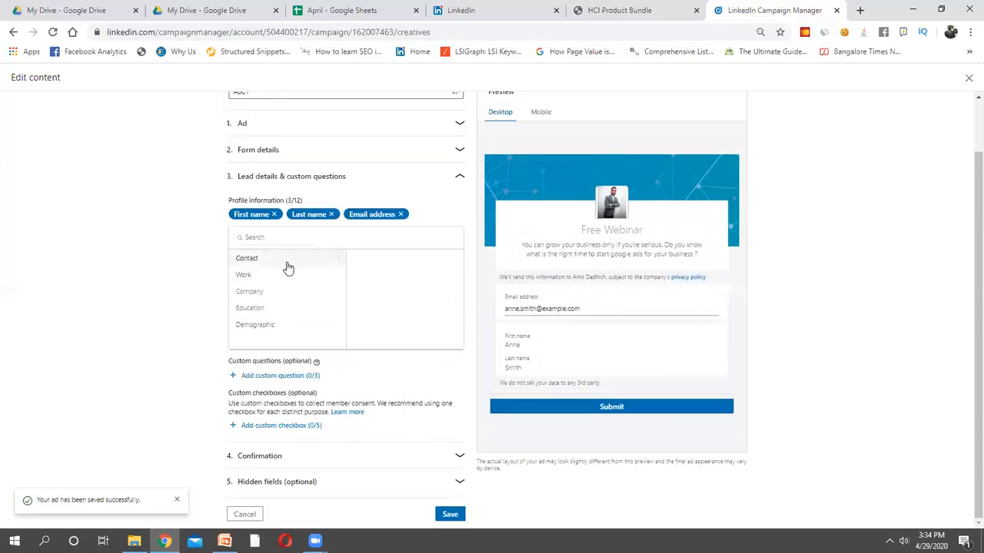
pyautogui.click(286, 264)
pyautogui.click(359, 325)
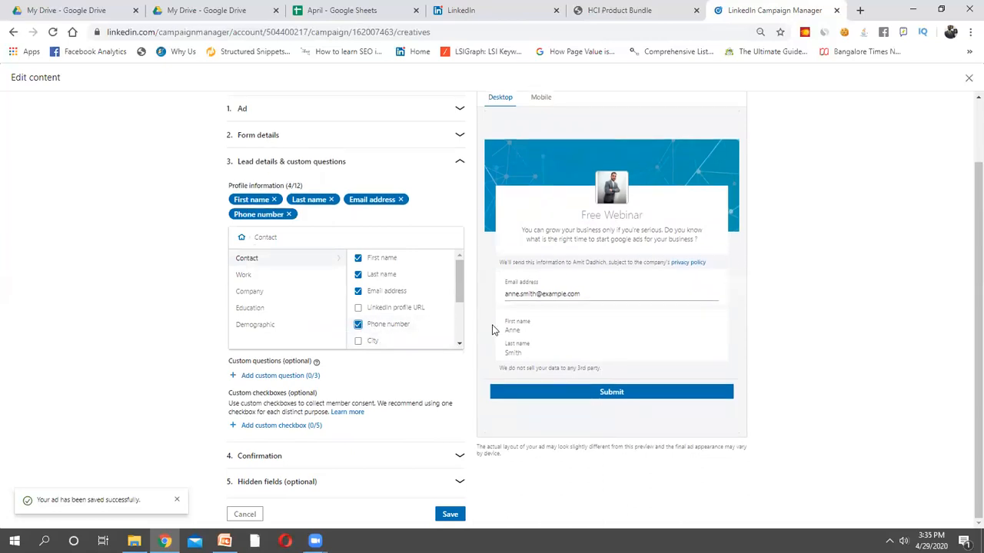
pyautogui.click(331, 200)
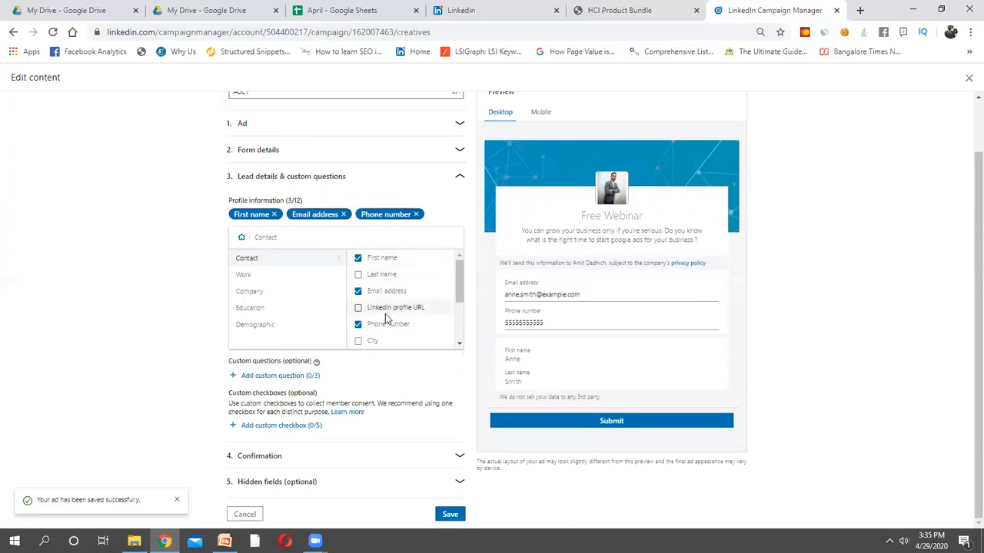
# Add Job title from the Work category to the form's requested profile information
pyautogui.scroll(-2, 385, 321)
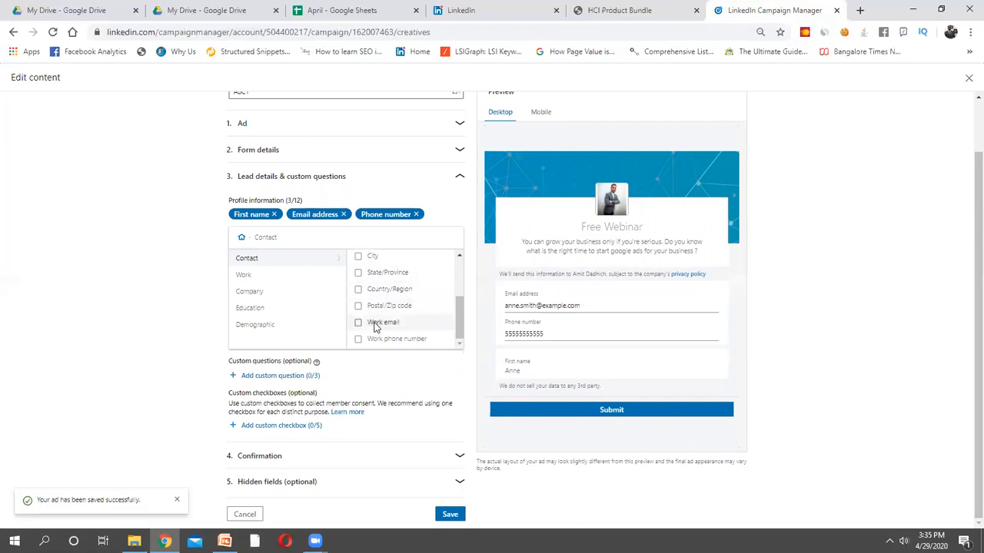
pyautogui.click(329, 278)
pyautogui.click(363, 262)
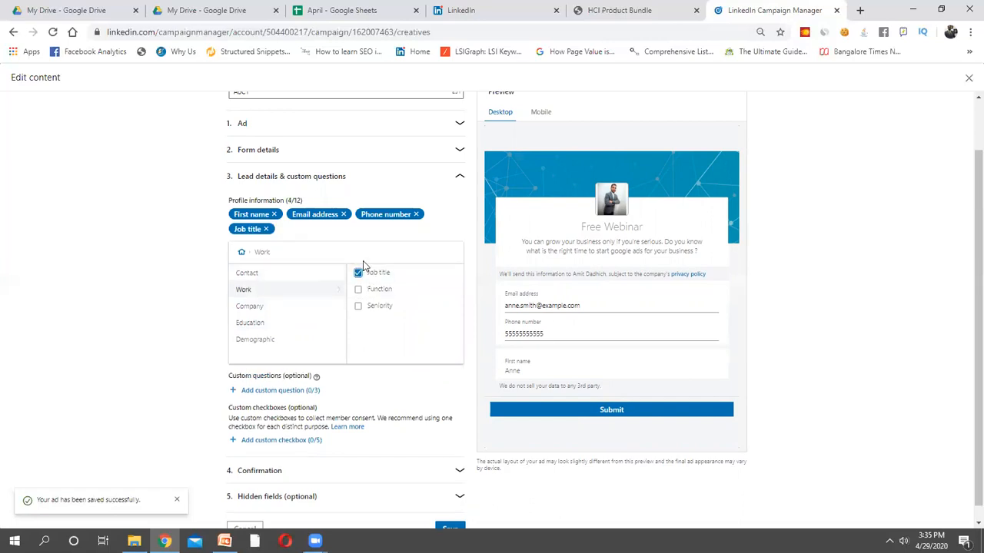
# Add a custom question to the lead details reading "When should my team call you?"
pyautogui.scroll(-1, 541, 323)
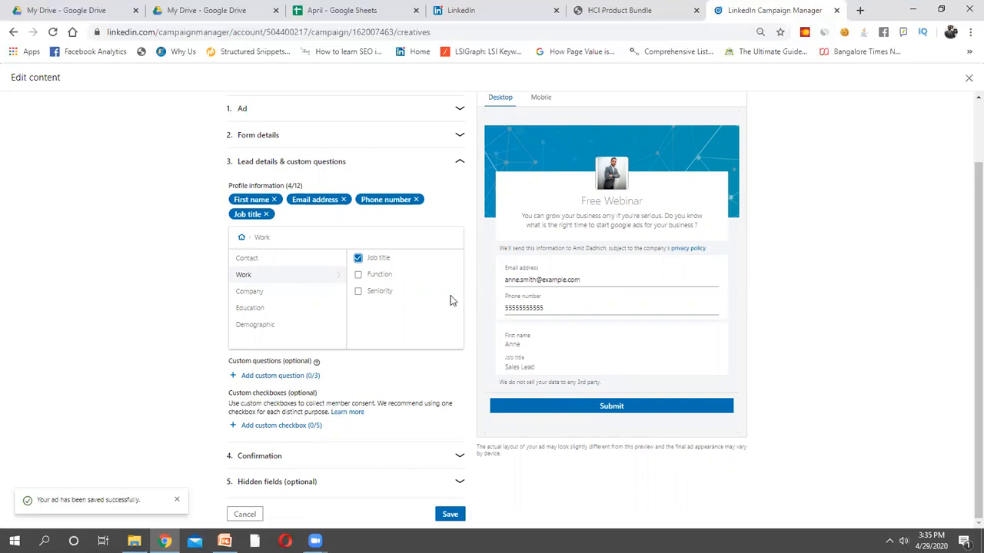
pyautogui.click(289, 375)
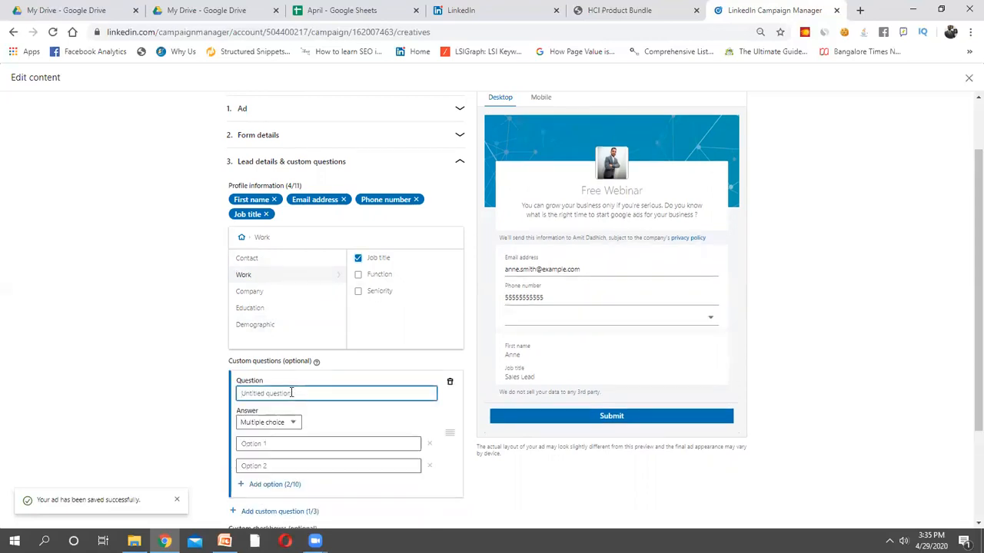
pyautogui.write('When shou')
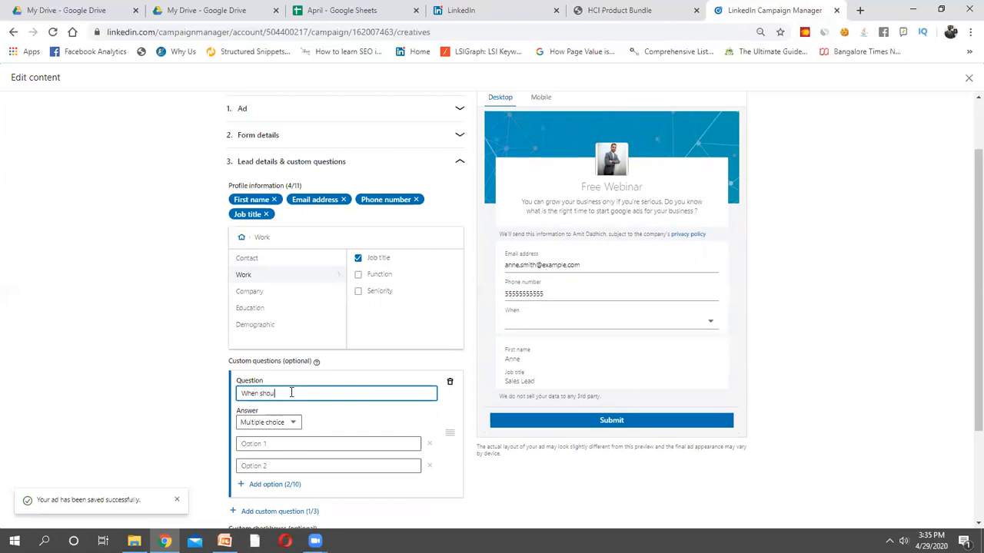
pyautogui.write('l I cal')
pyautogui.write('l you')
pyautogui.press('BackSpace')
pyautogui.press('BackSpace')
pyautogui.press('BackSpace')
pyautogui.press('BackSpace')
pyautogui.press('BackSpace')
pyautogui.press('BackSpace')
pyautogui.press('BackSpace')
pyautogui.press('BackSpace')
# Fill in the custom question's two multiple-choice answer options as Morning and Evening
pyautogui.scroll(-2, 308, 412)
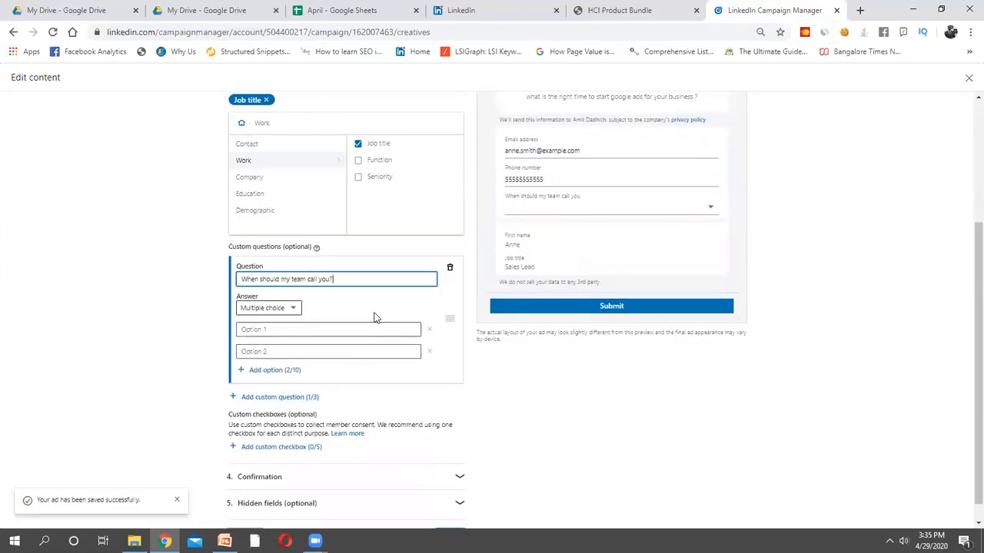
pyautogui.click(302, 329)
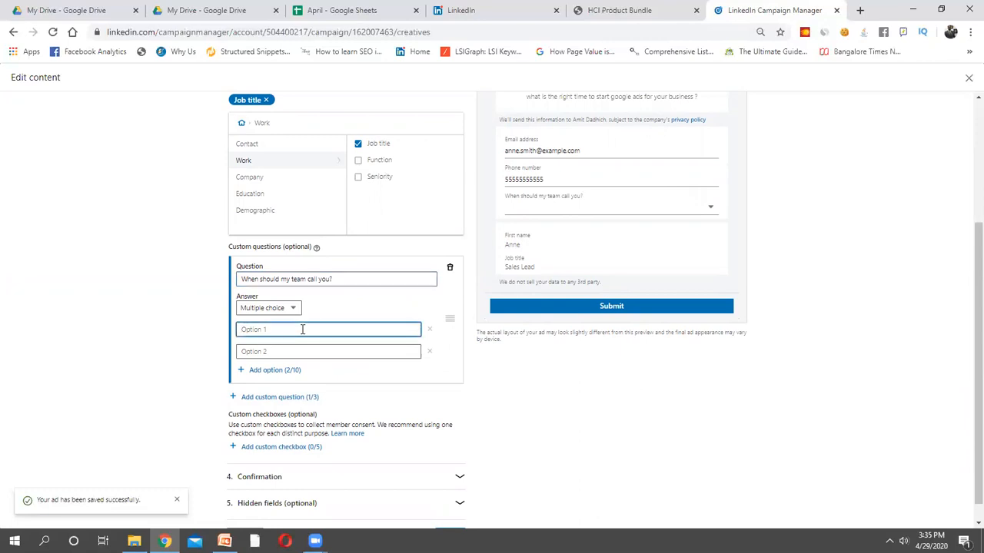
pyautogui.write('Weeekdays')
pyautogui.press('BackSpace')
pyautogui.press('BackSpace')
pyautogui.press('BackSpace')
pyautogui.press('BackSpace')
pyautogui.press('BackSpace')
pyautogui.press('BackSpace')
pyautogui.press('BackSpace')
pyautogui.write('Morning')
pyautogui.click(297, 352)
pyautogui.write('Evenin')
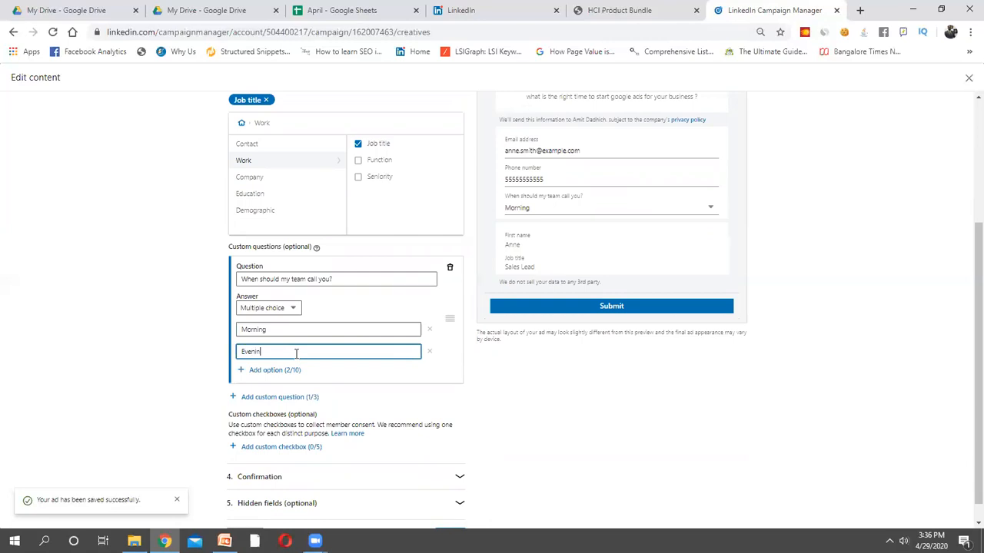
pyautogui.click(458, 365)
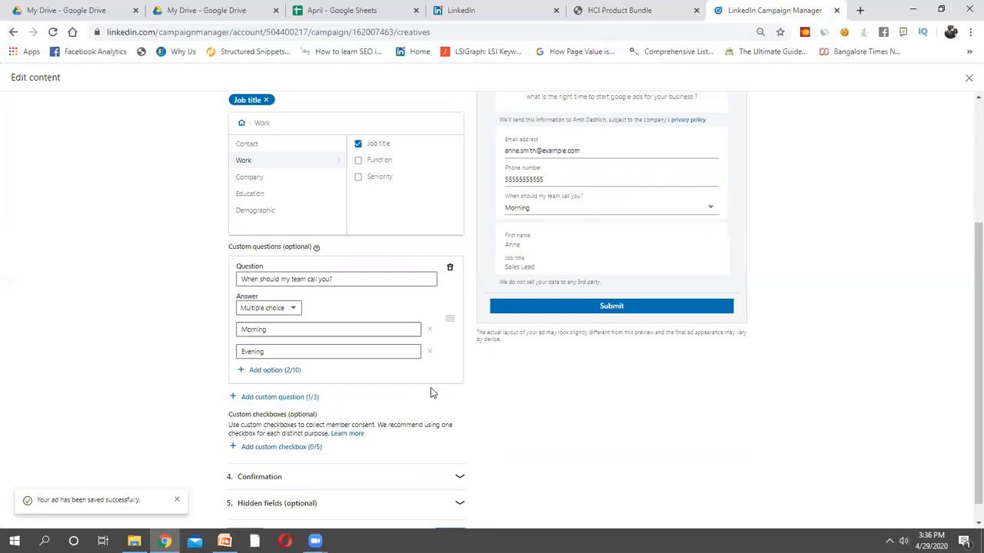
# Write the confirmation message "Thanks for registering with us. One of our representetive will contact you soon."
pyautogui.scroll(-1, 430, 393)
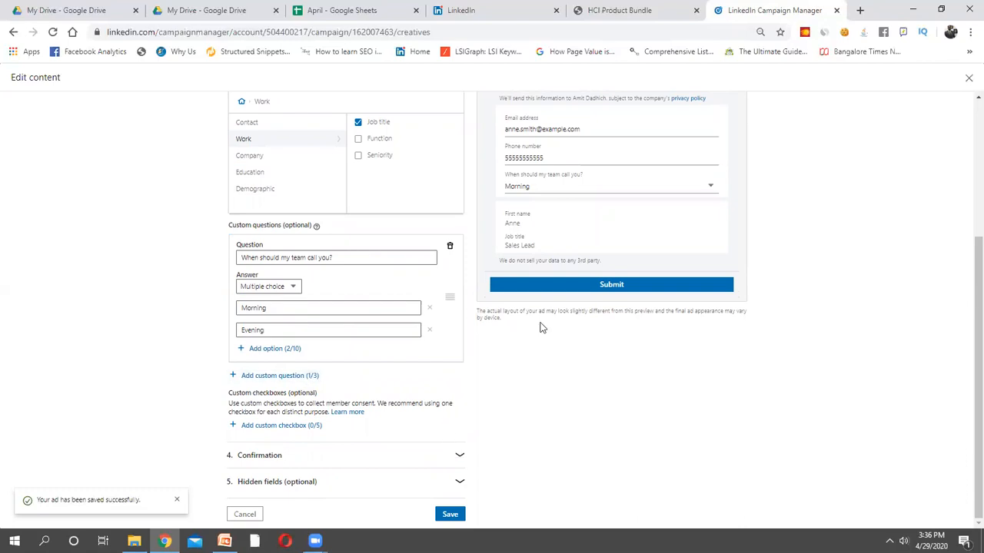
pyautogui.scroll(3, 542, 329)
pyautogui.scroll(-3, 542, 328)
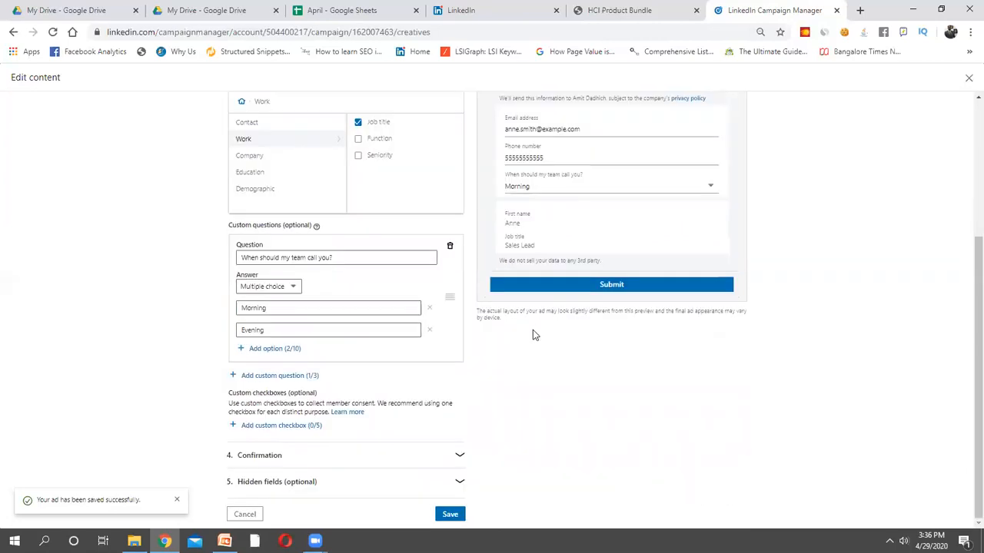
pyautogui.click(459, 458)
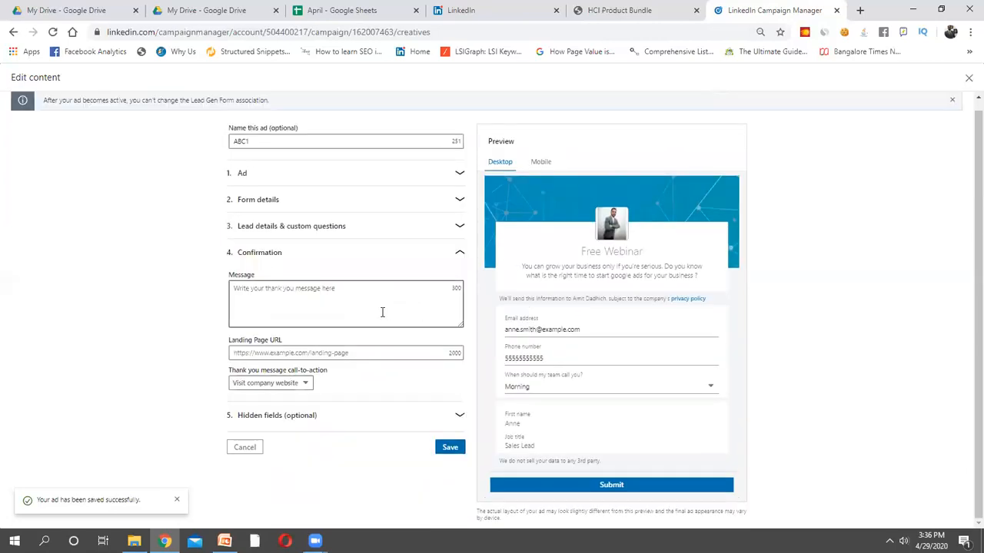
pyautogui.click(382, 312)
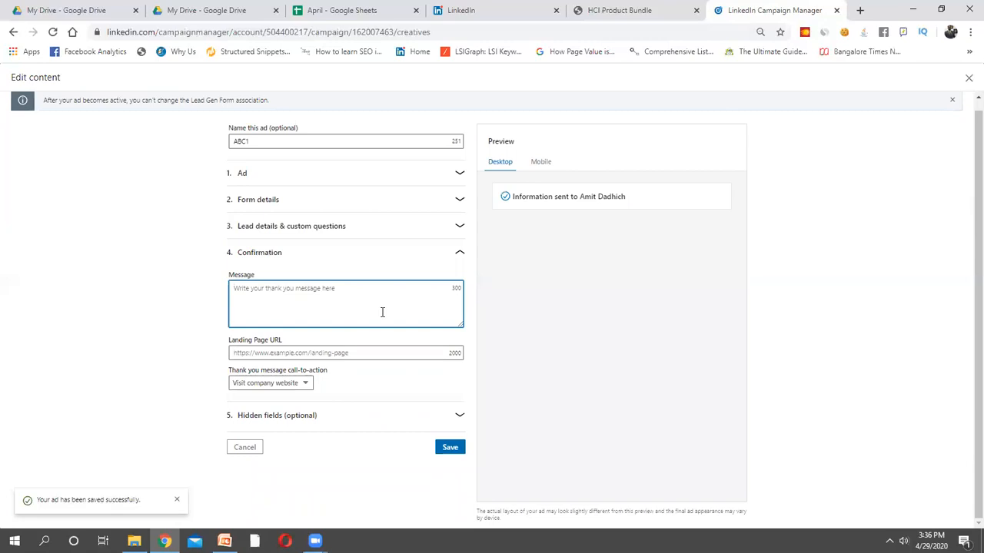
pyautogui.write('Thanks for rege')
pyautogui.press('BackSpace')
pyautogui.write('isterni')
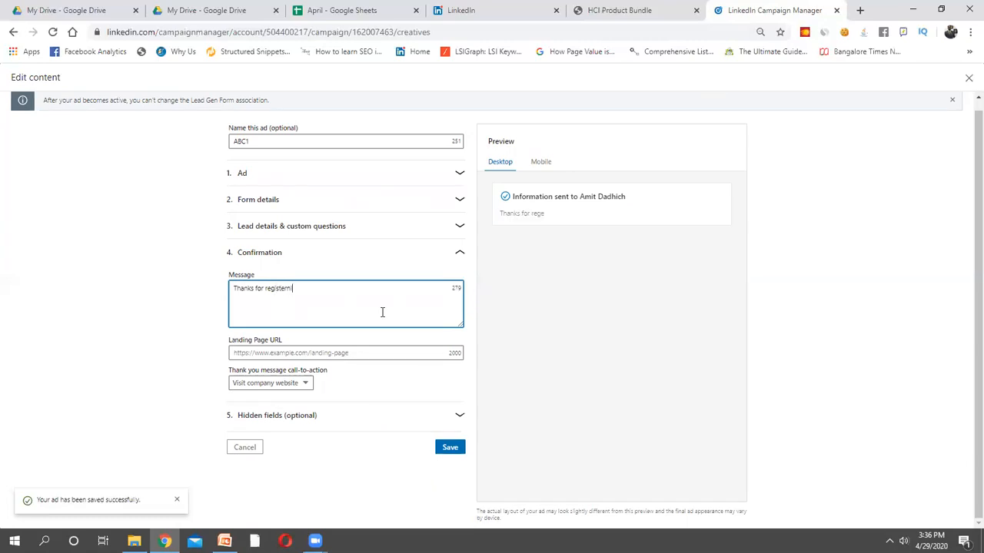
pyautogui.write('ng with us')
pyautogui.rightClick(282, 291)
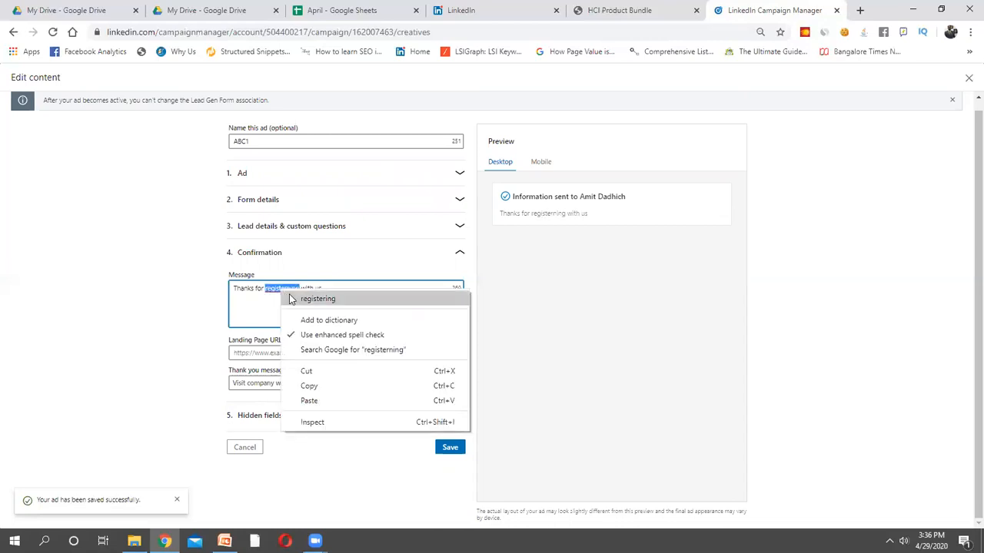
pyautogui.click(336, 298)
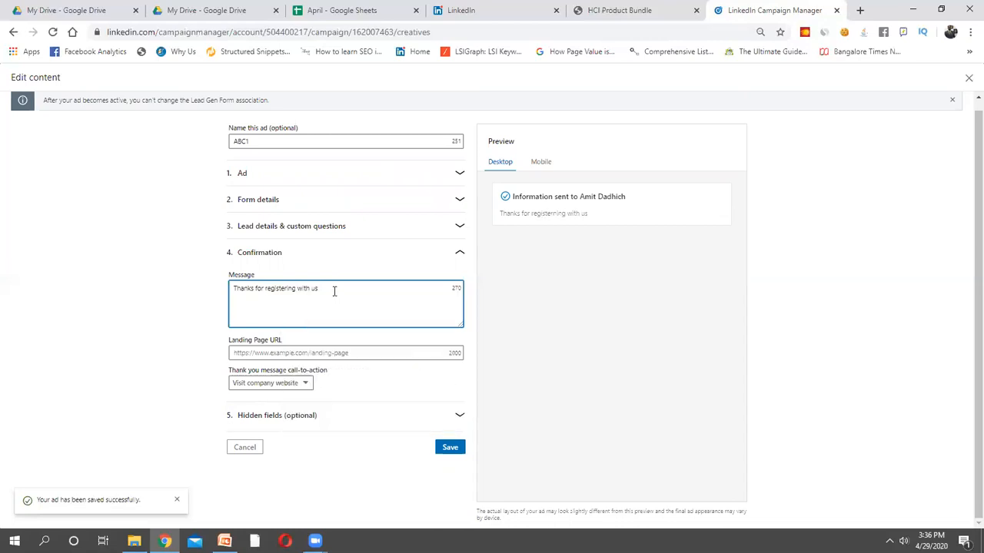
pyautogui.write('. One of our representetive will contact you soon.')
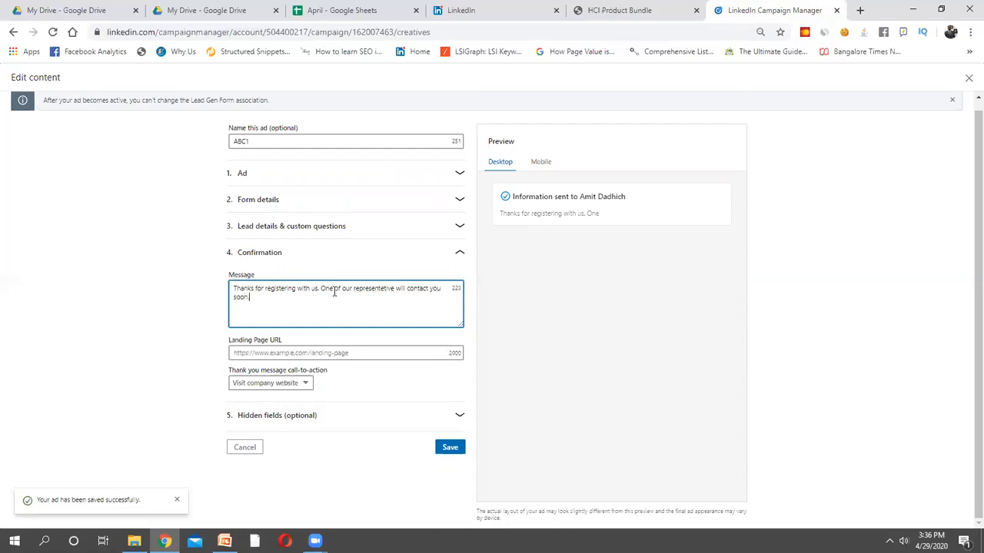
pyautogui.click(349, 352)
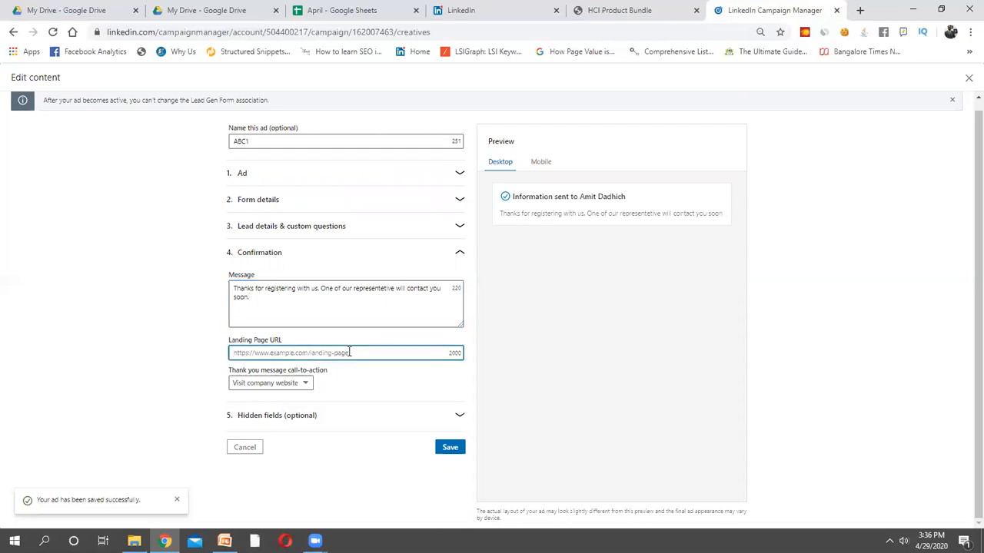
pyautogui.hotkey('ctrl', 'v')
pyautogui.hotkey('ctrl', 'z')
pyautogui.click(861, 10)
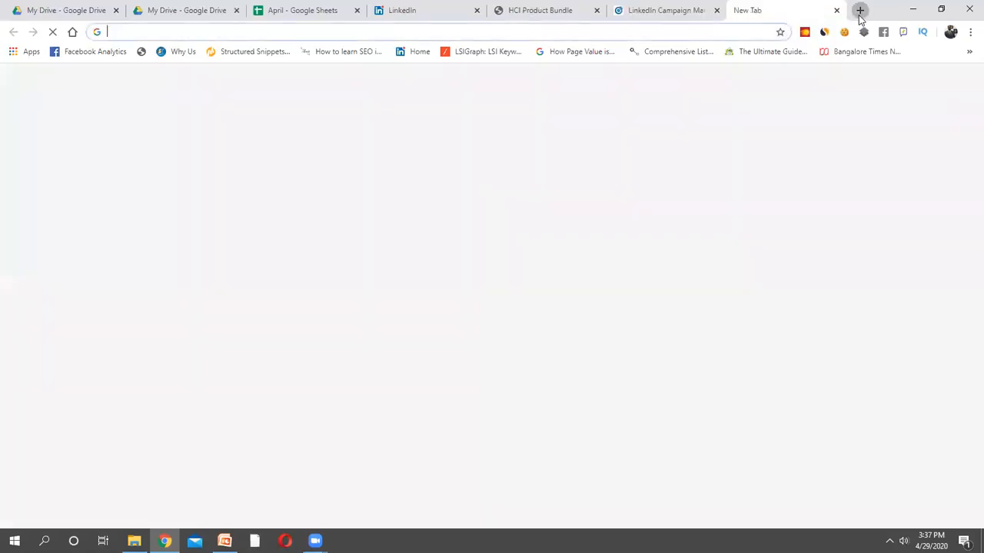
pyautogui.write('digi')
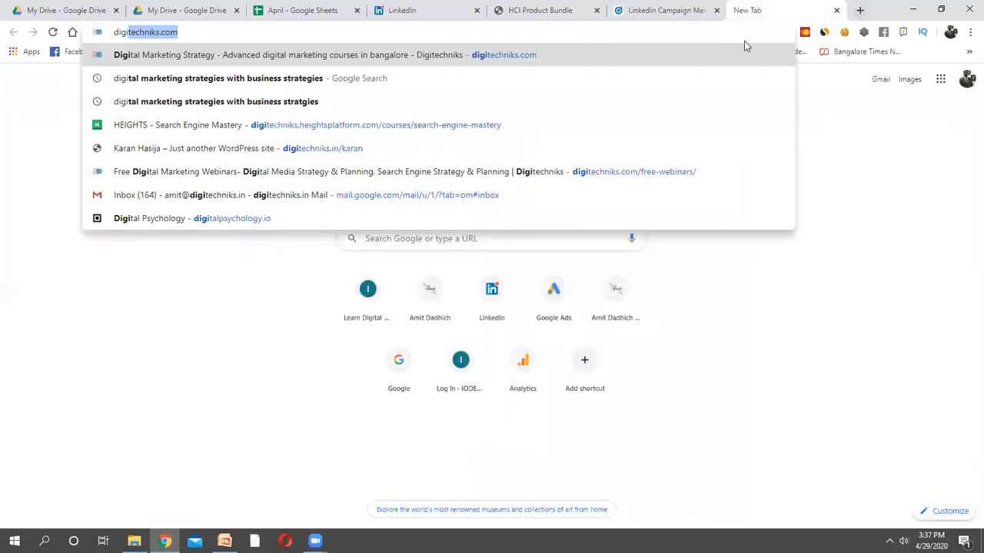
pyautogui.press('Right')
pyautogui.hotkey('ctrl', 'a')
pyautogui.hotkey('ctrl', 'c')
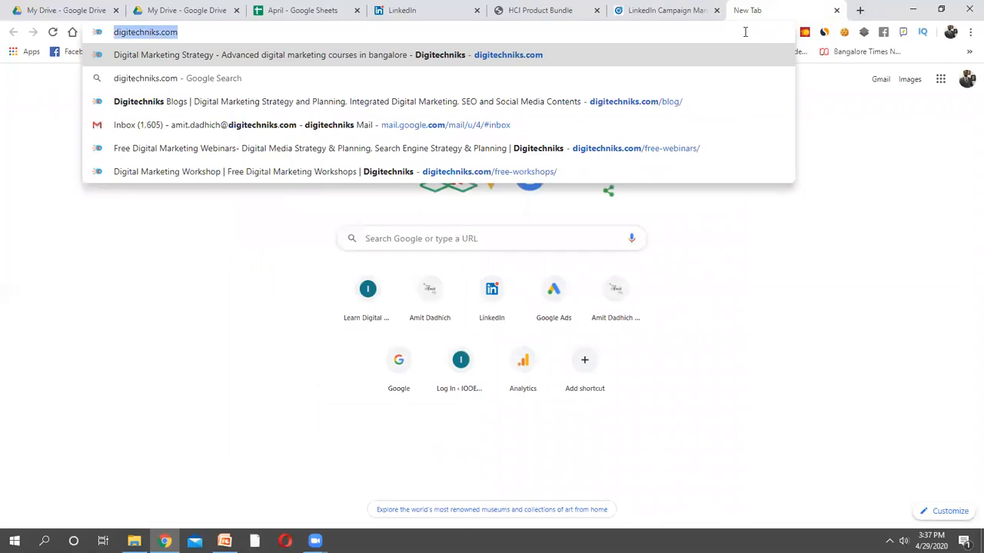
pyautogui.click(681, 10)
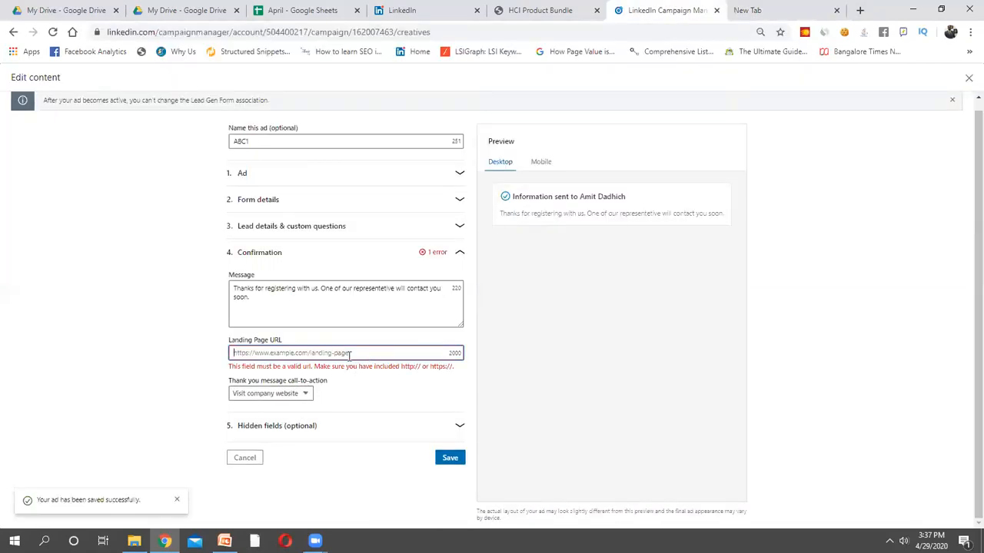
pyautogui.hotkey('ctrl', 'v')
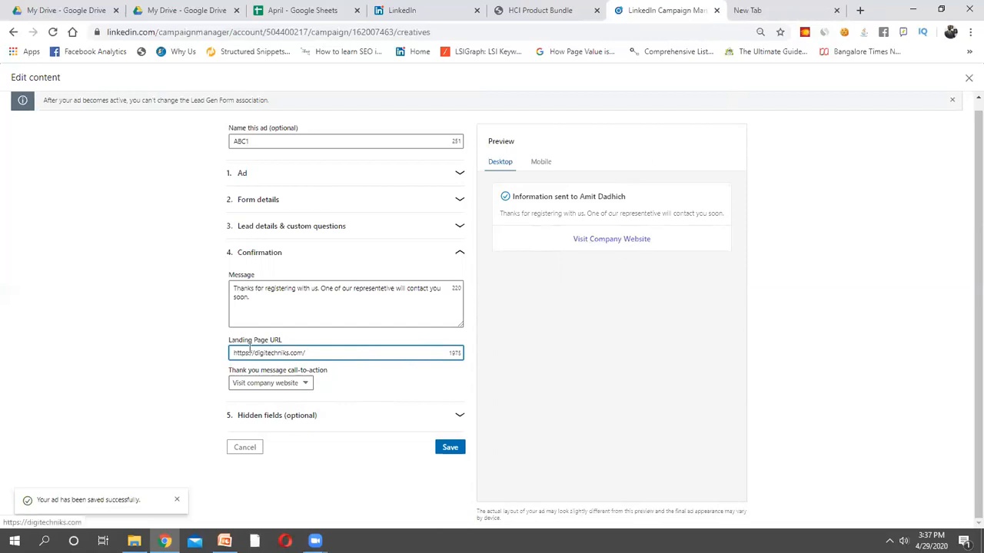
# Try Learn more as the thank you message call-to-action and set it back to Visit company website
pyautogui.click(275, 383)
pyautogui.click(283, 407)
pyautogui.click(275, 385)
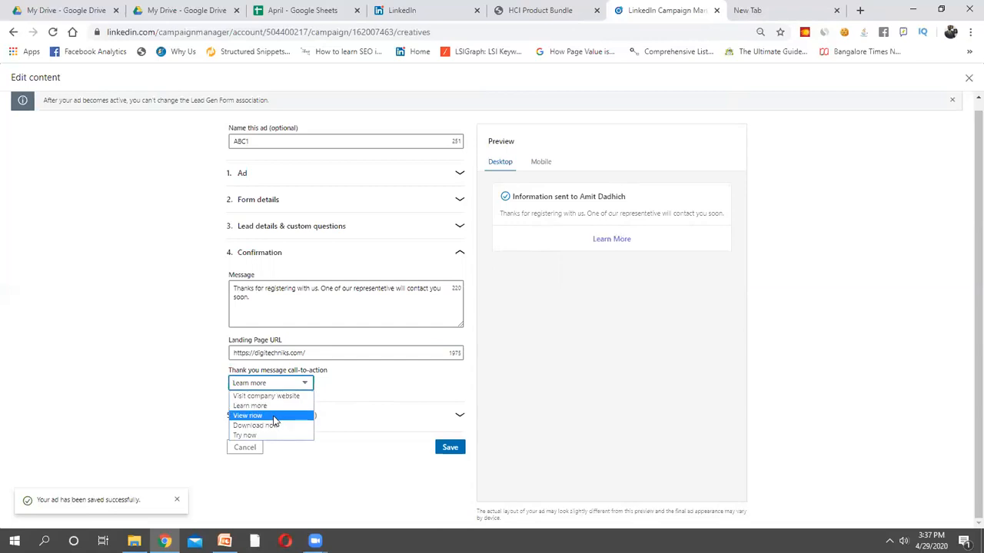
pyautogui.click(276, 396)
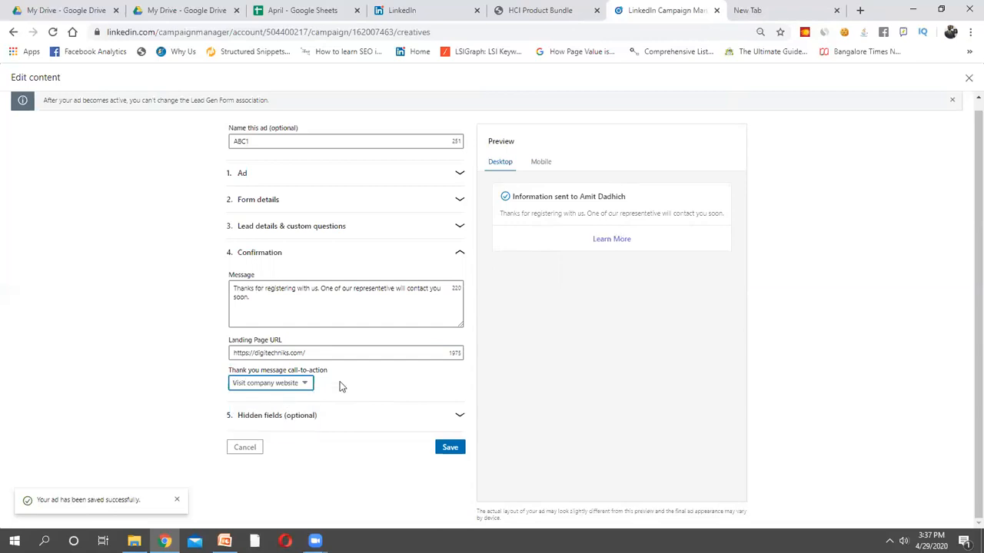
# Save the ad content without adding hidden fields and proceed to the campaign's Review & Launch stage
pyautogui.click(395, 416)
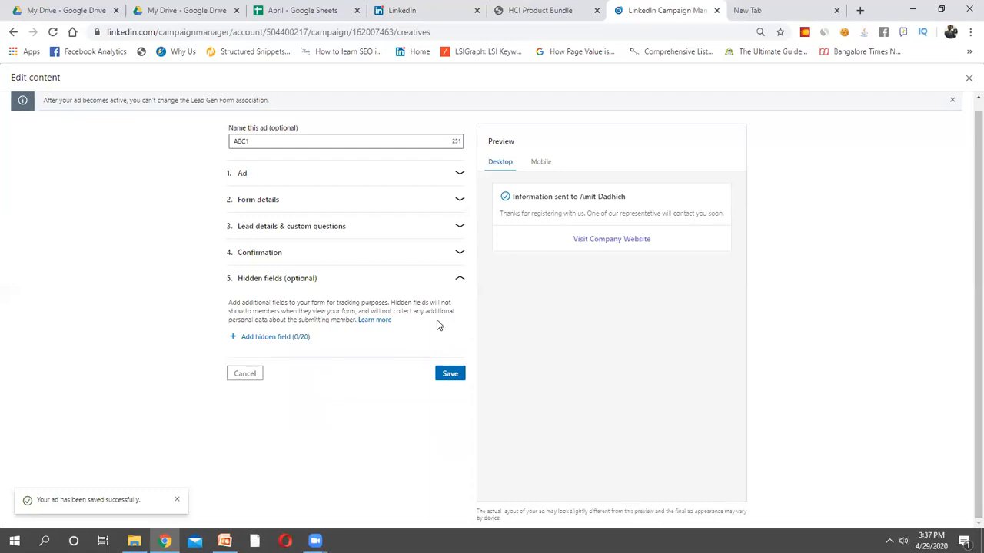
pyautogui.click(450, 375)
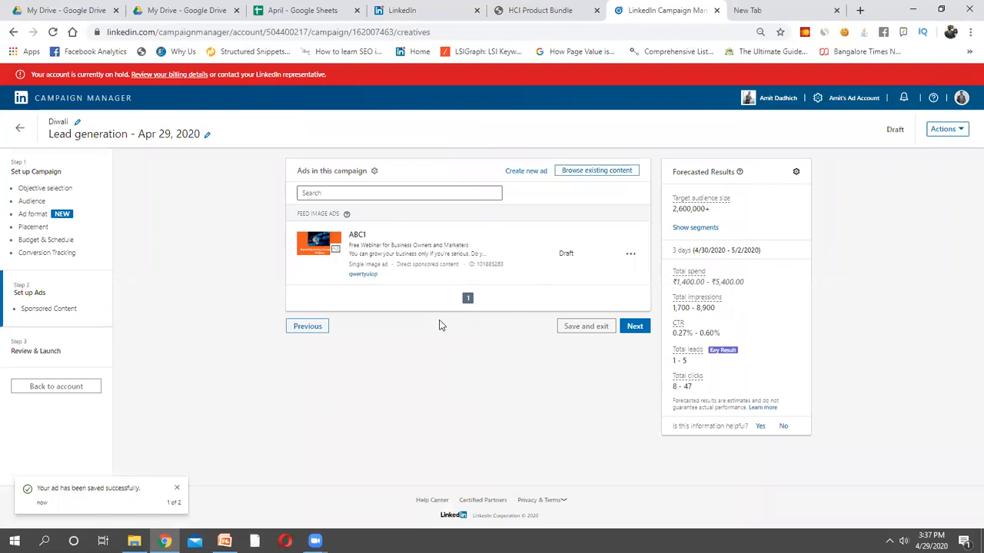
pyautogui.click(633, 327)
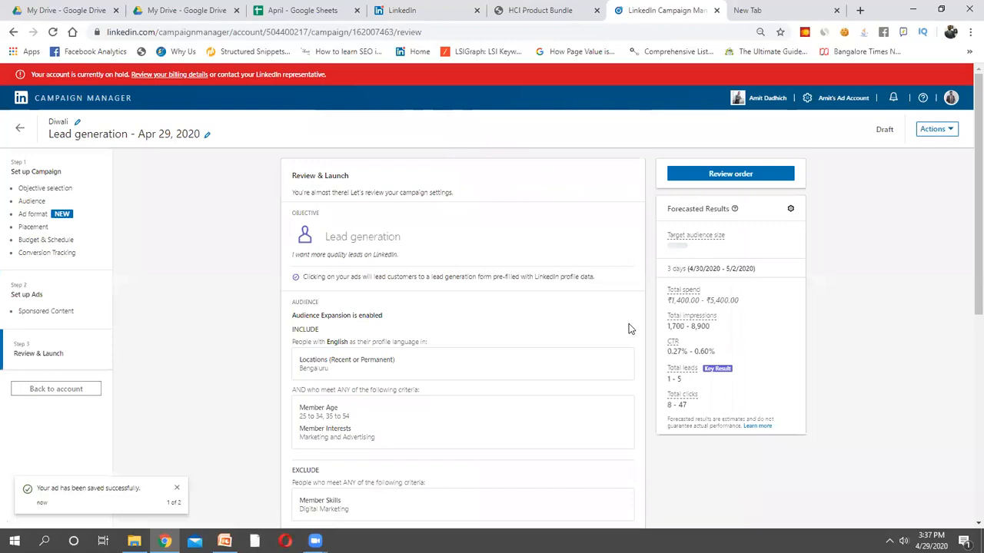
# Review the campaign's audience, ad format, placement, budget, schedule and ad summary
pyautogui.scroll(-5, 559, 372)
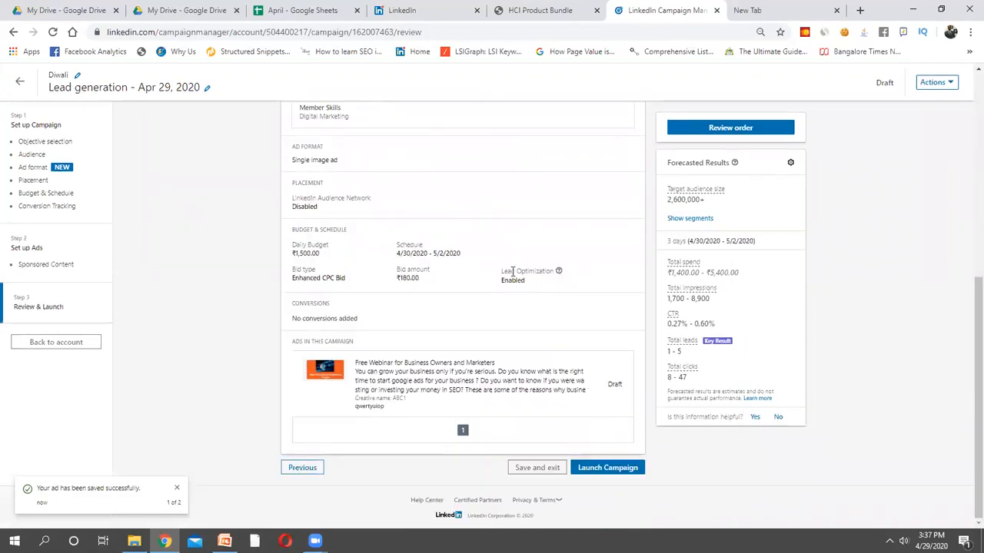
pyautogui.scroll(5, 512, 272)
pyautogui.scroll(-5, 484, 267)
pyautogui.scroll(5, 483, 268)
pyautogui.scroll(-1, 483, 268)
pyautogui.scroll(-5, 484, 269)
pyautogui.scroll(5, 484, 269)
pyautogui.scroll(-5, 483, 269)
pyautogui.scroll(5, 484, 273)
pyautogui.scroll(-5, 484, 273)
# Launch the lead generation campaign and go to the account overview
pyautogui.click(585, 471)
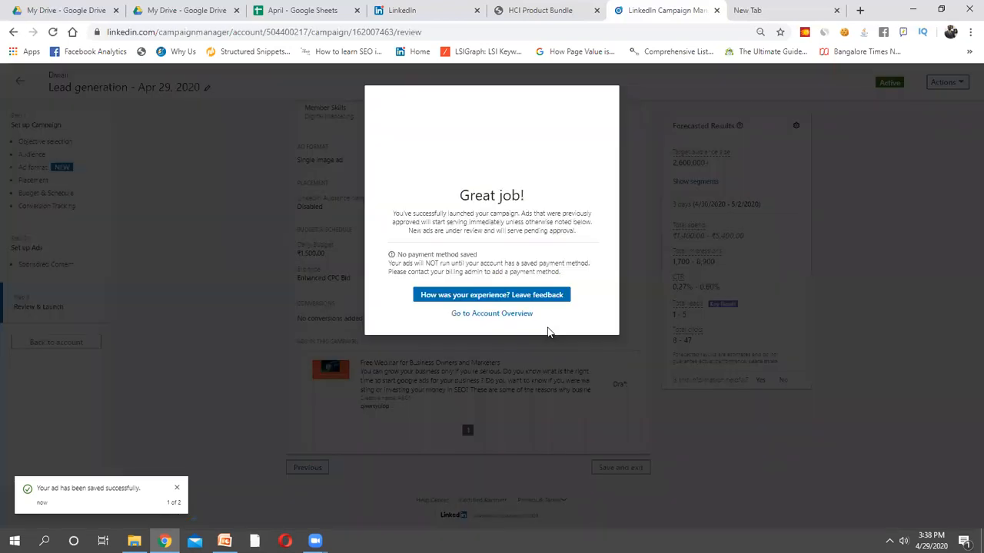
pyautogui.click(504, 318)
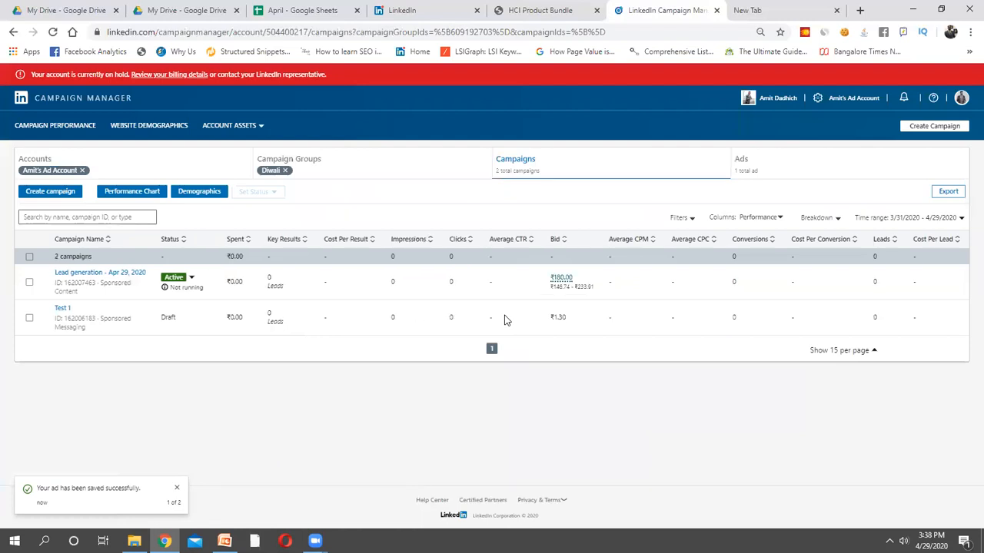
# Open the ad account's billing center to view its payment method and billing activity
pyautogui.click(841, 99)
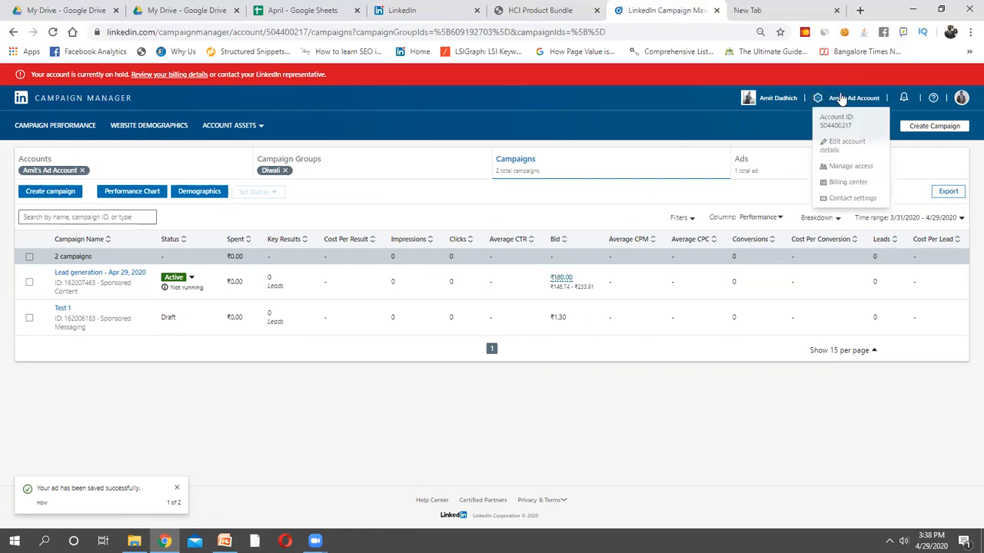
pyautogui.click(848, 183)
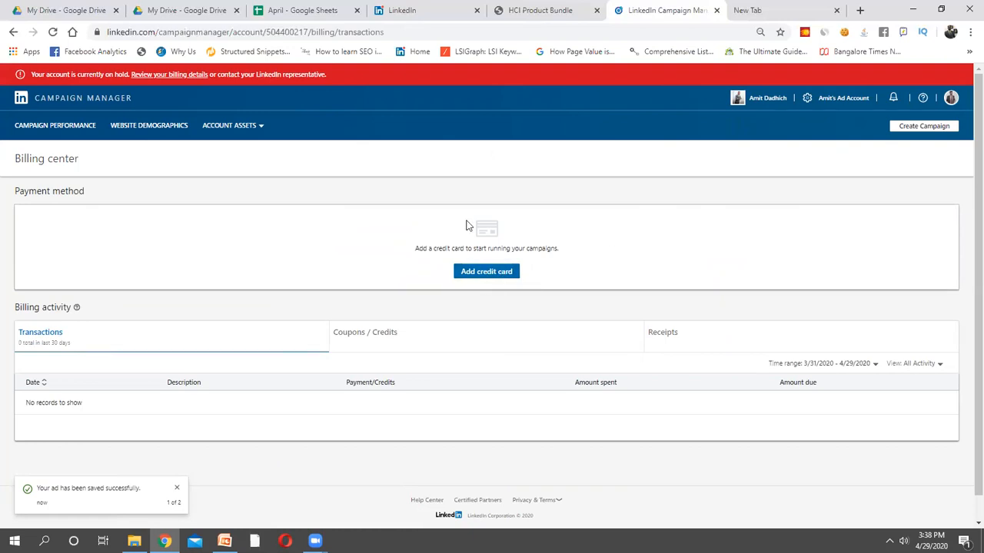
# Edit the ad account's user permissions, search for a person by name to add, and close the permissions without saving
pyautogui.click(830, 98)
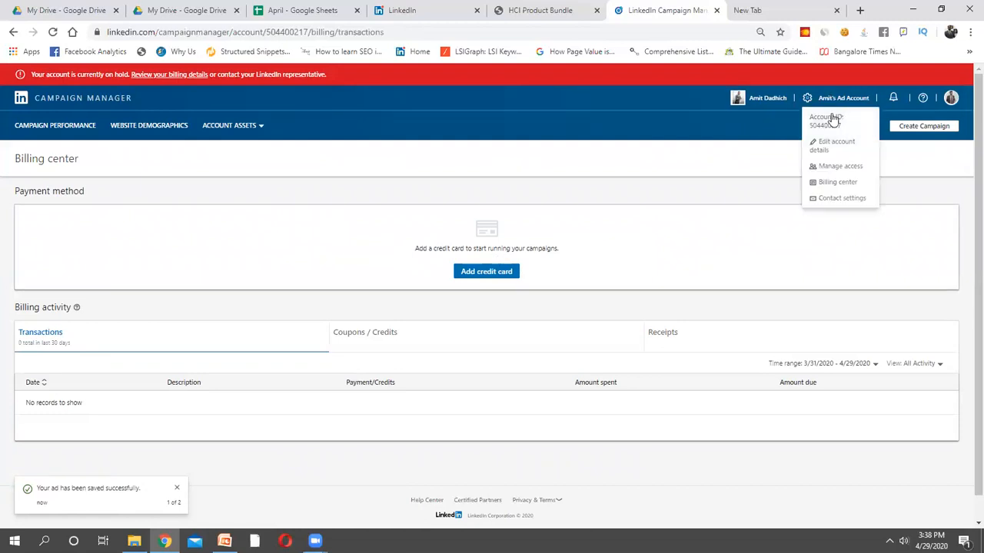
pyautogui.click(833, 167)
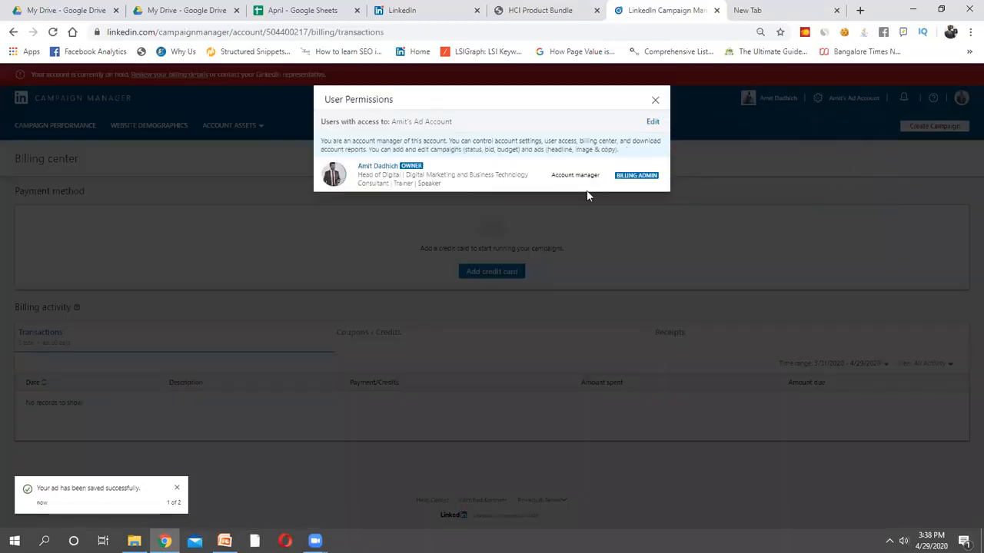
pyautogui.click(652, 122)
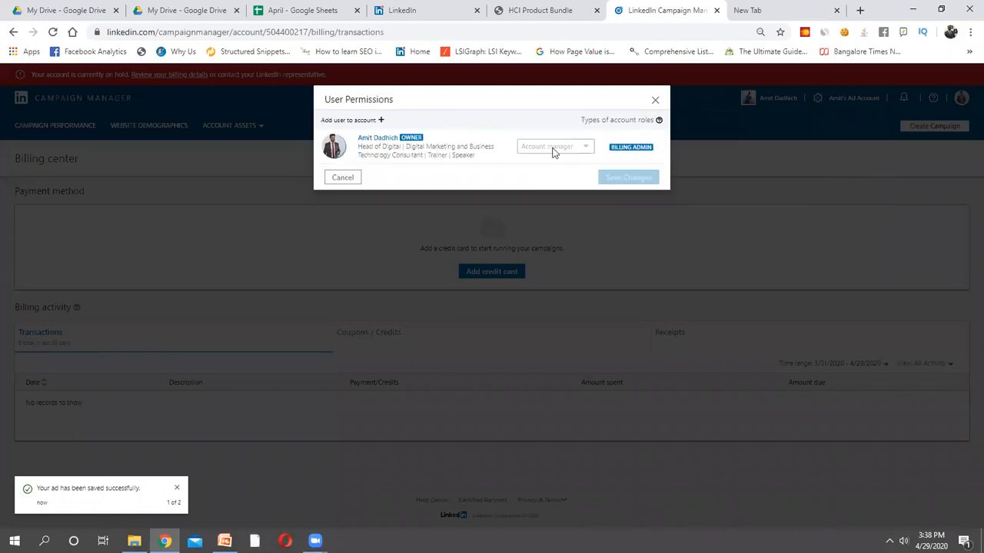
pyautogui.click(355, 121)
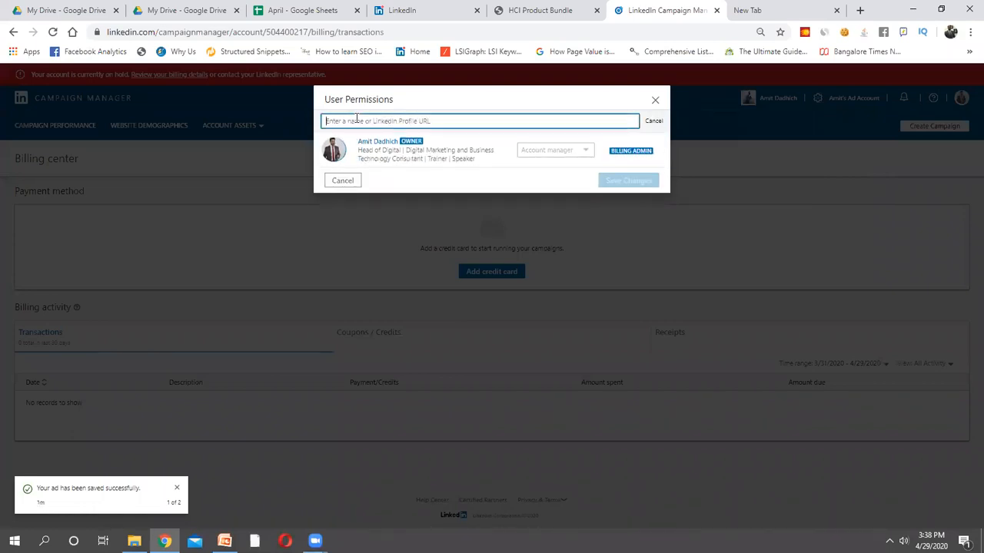
pyautogui.write('shara')
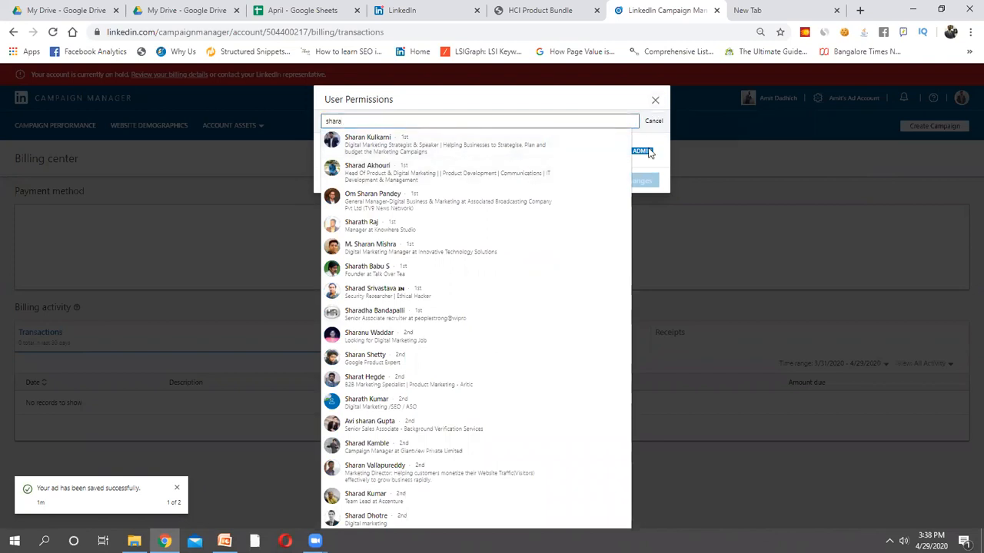
pyautogui.click(585, 120)
pyautogui.press('BackSpace')
pyautogui.press('BackSpace')
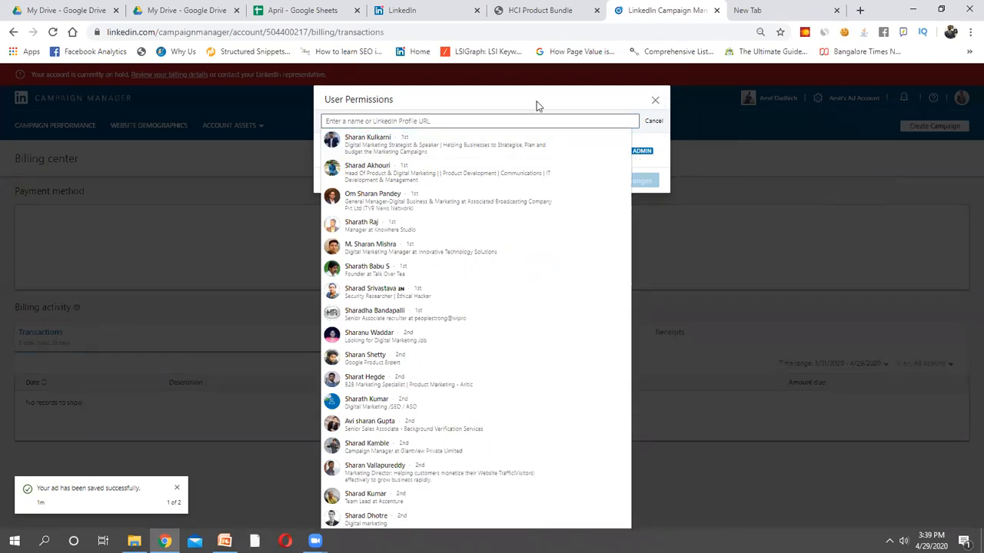
pyautogui.click(656, 103)
# Reopen the ad account's user permissions in edit mode to examine the assigned account role, and leave without changes
pyautogui.click(830, 99)
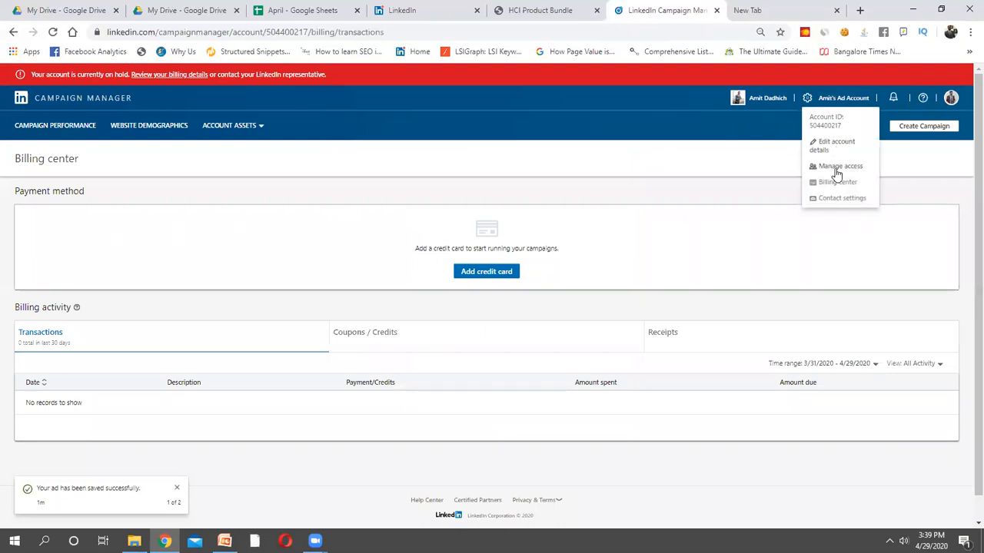
pyautogui.click(836, 167)
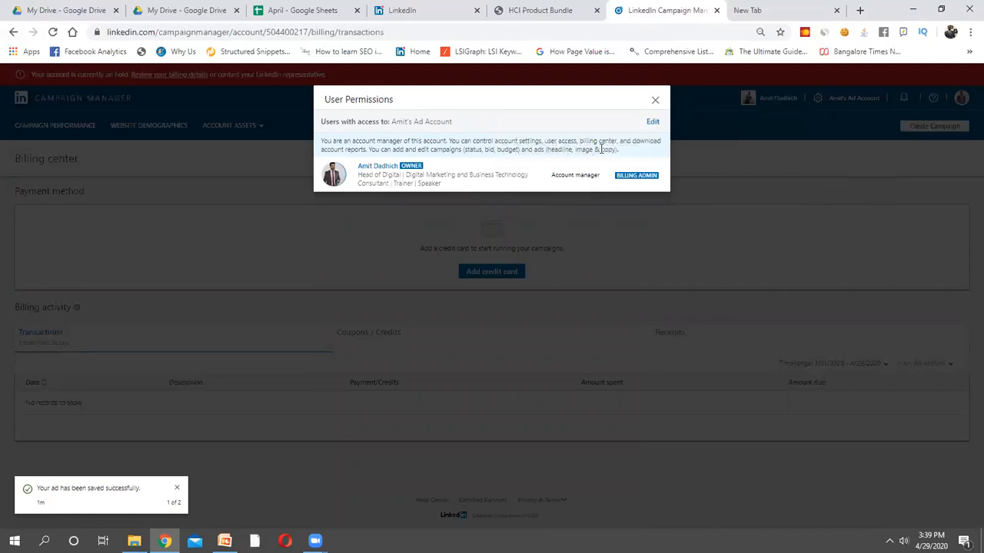
pyautogui.click(652, 123)
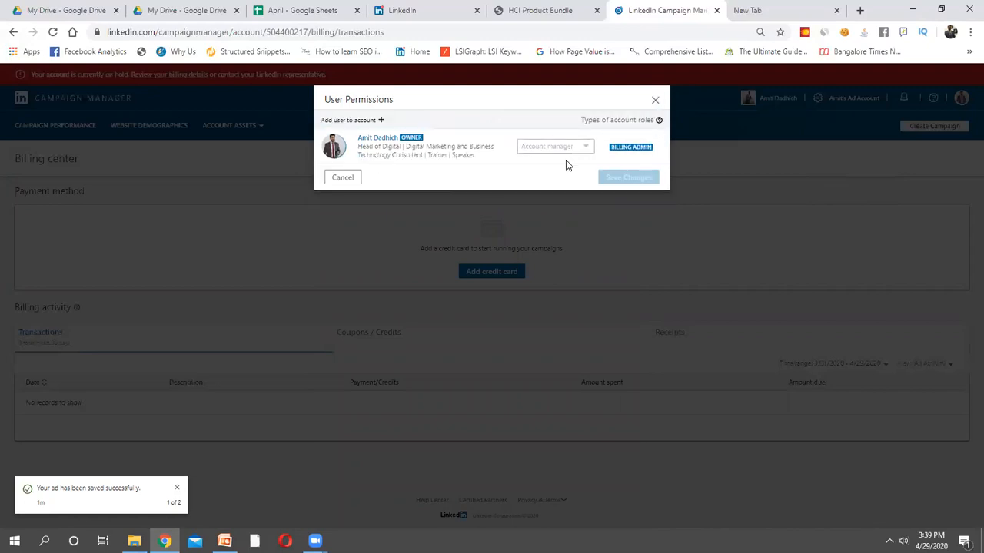
pyautogui.click(655, 100)
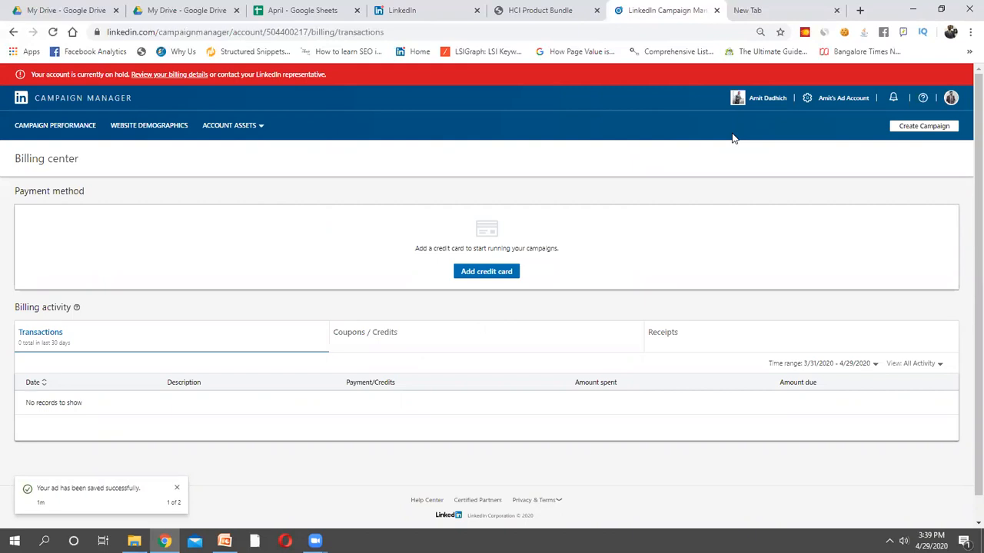
# Return to the list of ad accounts and open the Diwali campaign group in the first account
pyautogui.click(843, 103)
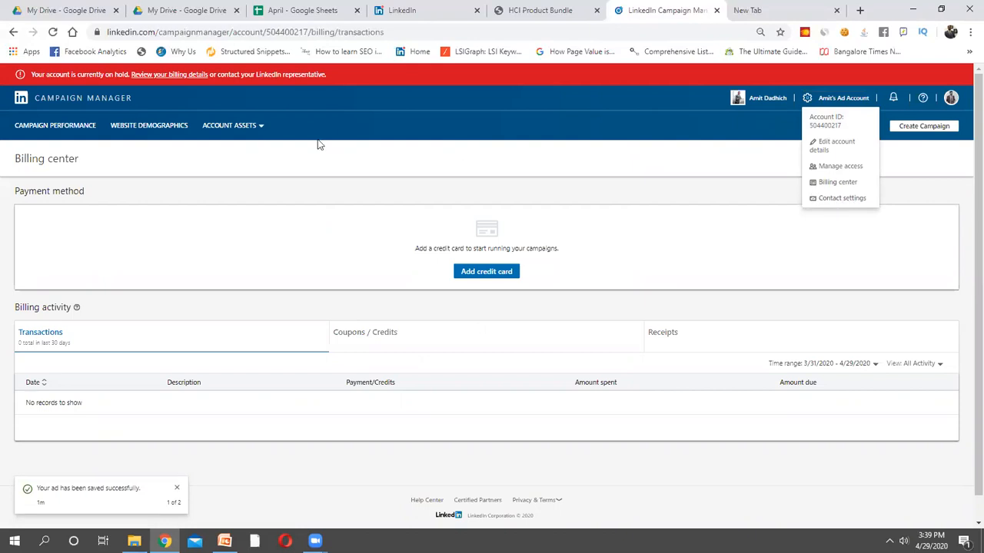
pyautogui.click(115, 104)
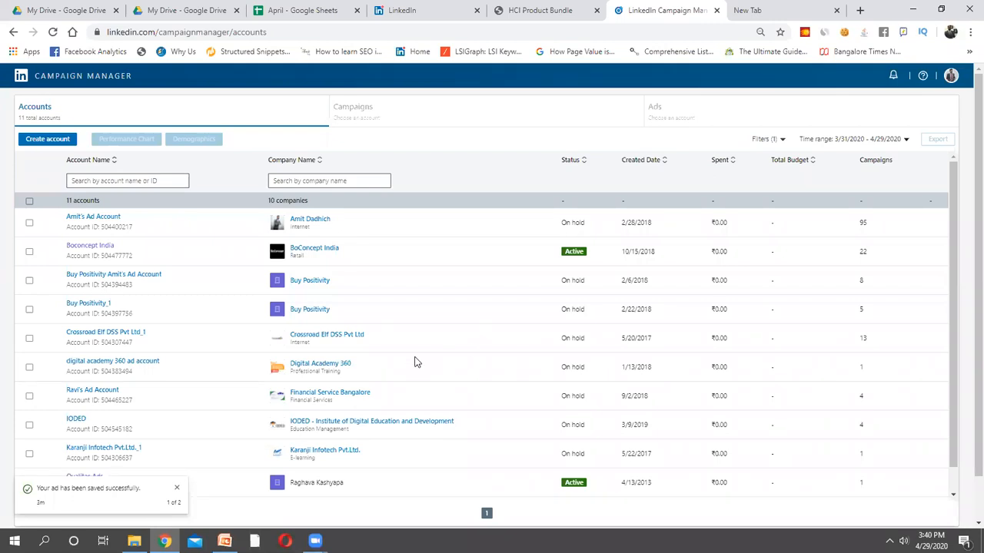
pyautogui.click(103, 218)
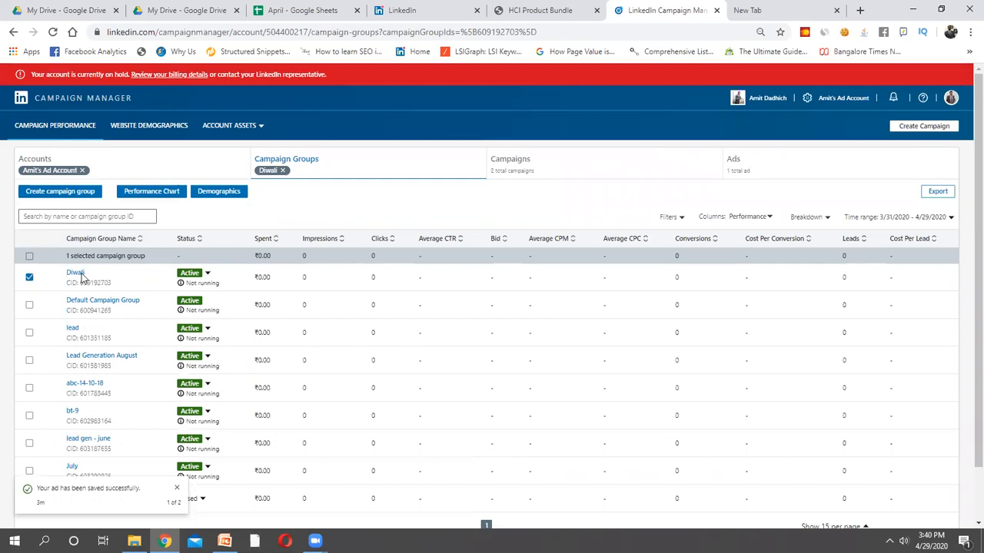
pyautogui.click(76, 273)
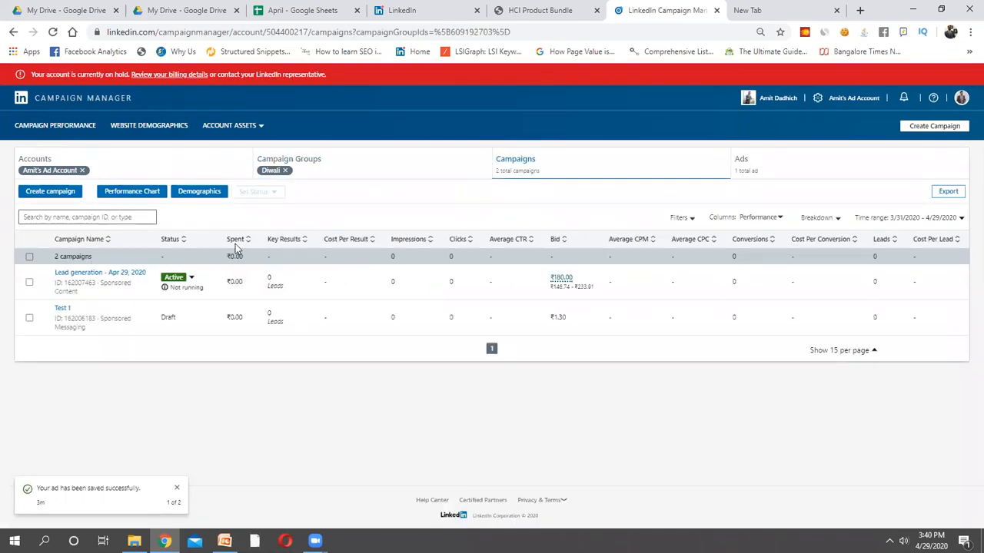
# Create a campaign with the Website visits objective, trying the Text ad format before selecting Message ad
pyautogui.click(61, 192)
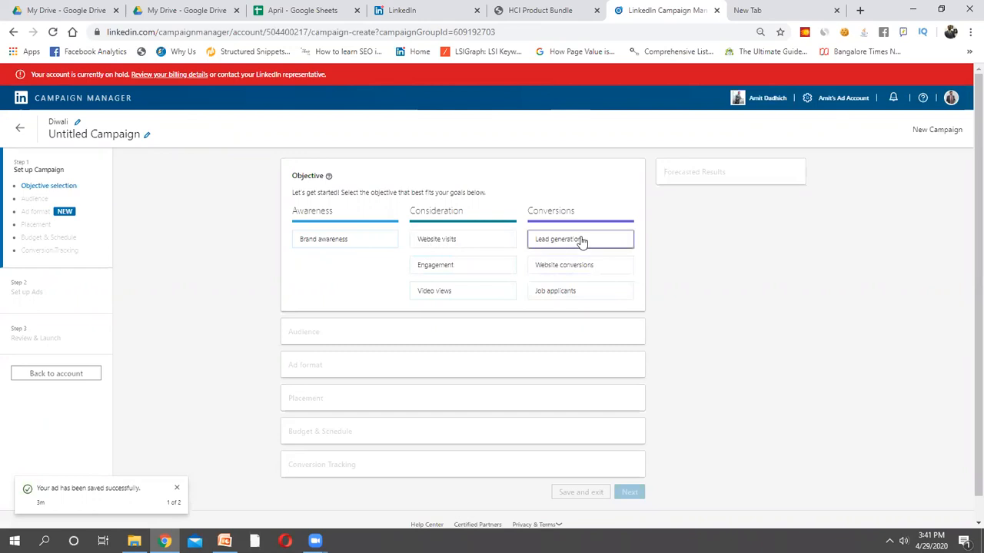
pyautogui.click(477, 245)
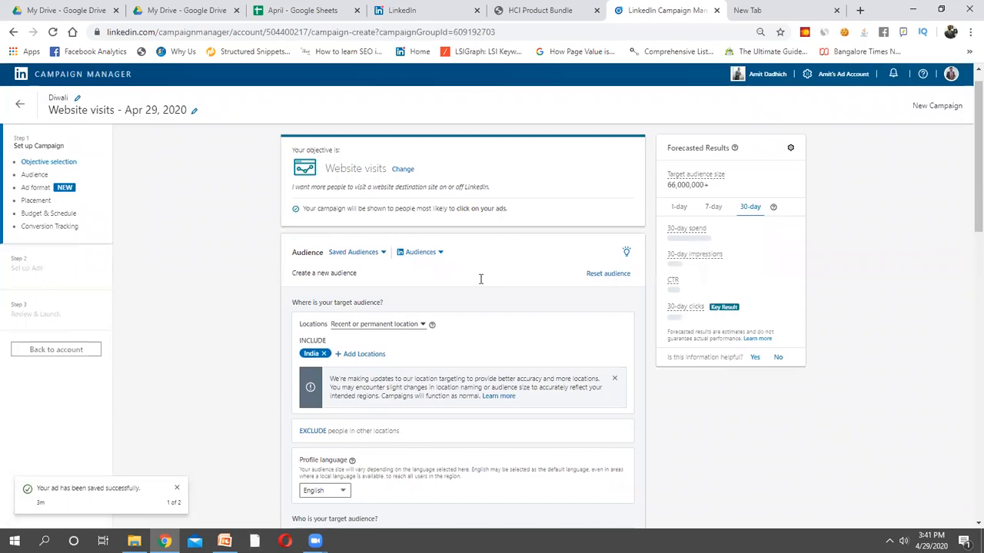
pyautogui.scroll(-2, 481, 279)
pyautogui.scroll(2, 480, 280)
pyautogui.scroll(-3, 480, 281)
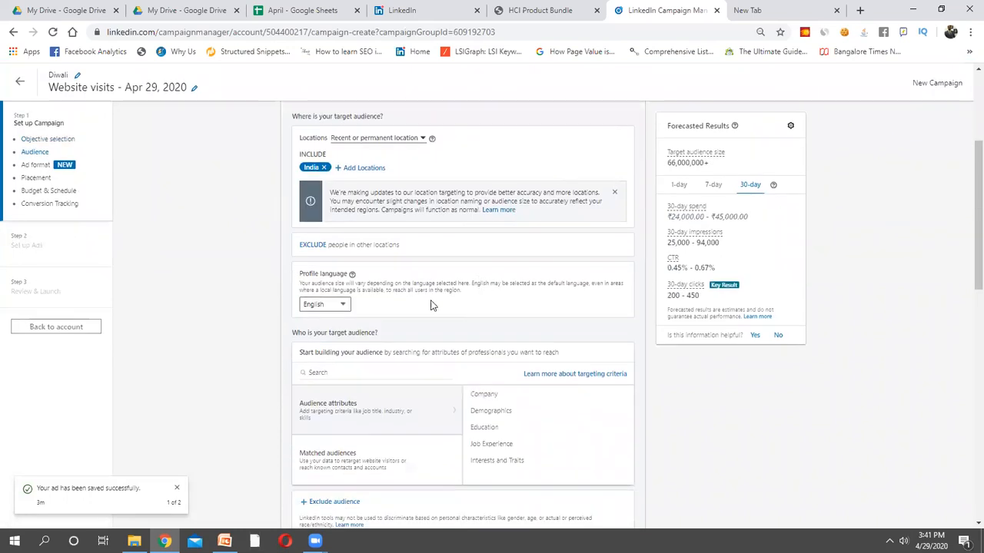
pyautogui.scroll(-1, 428, 306)
pyautogui.scroll(-1, 422, 350)
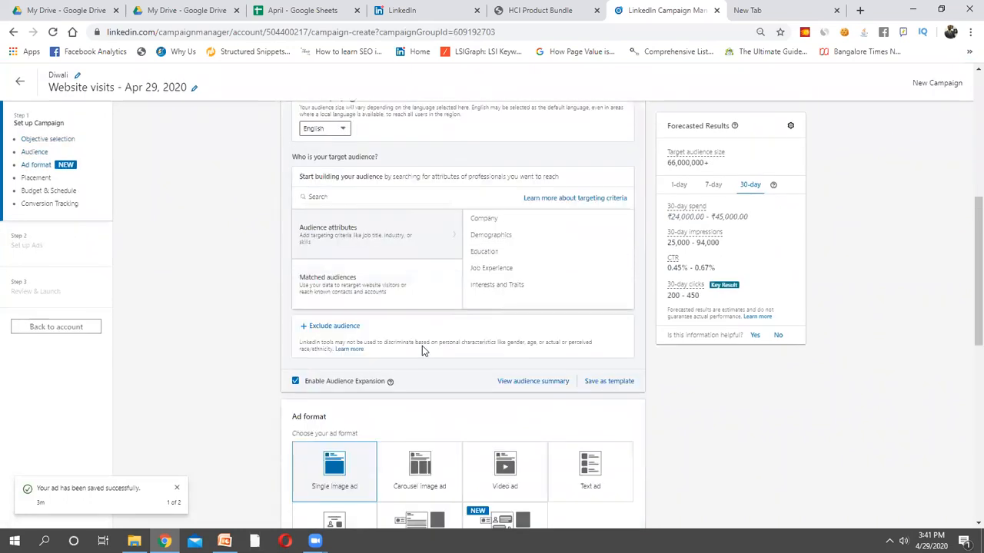
pyautogui.scroll(-2, 421, 346)
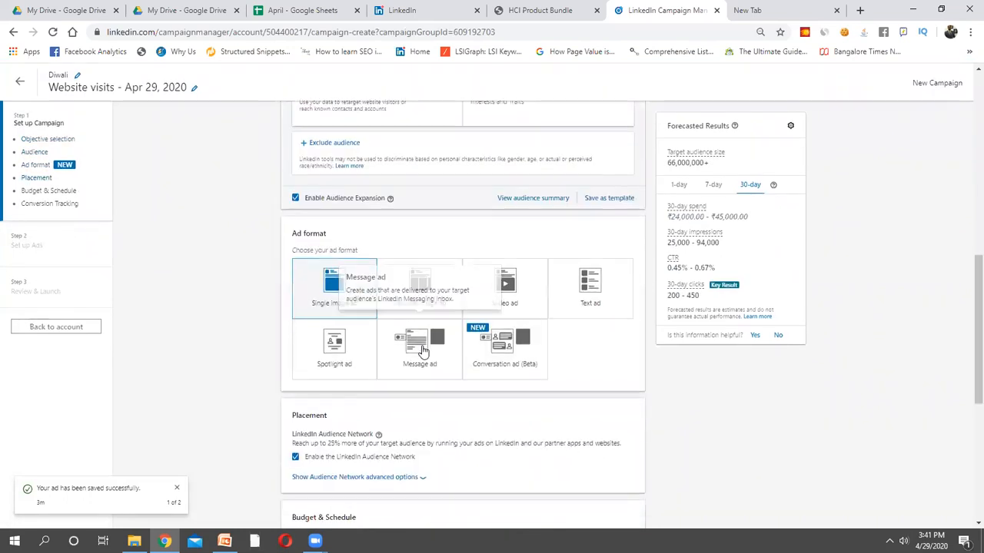
pyautogui.click(590, 295)
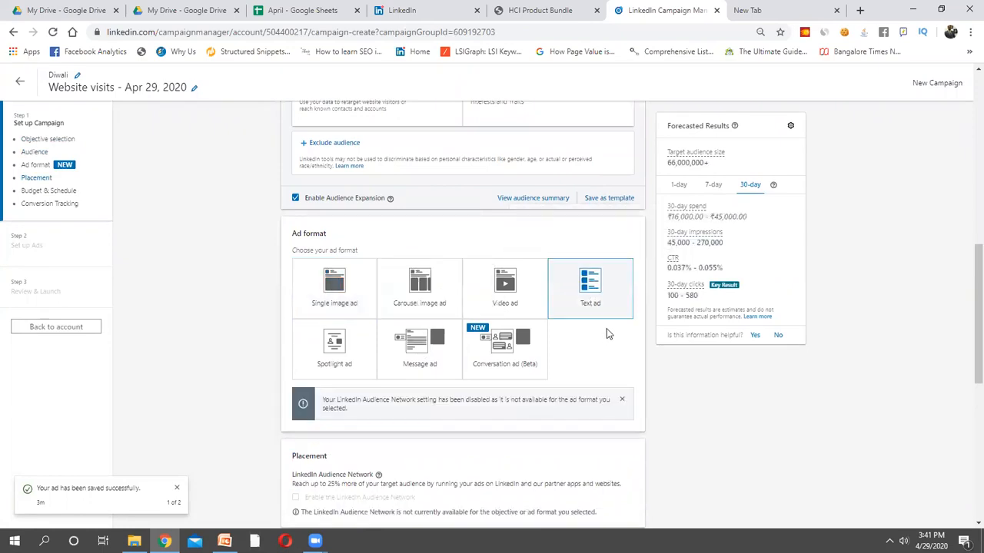
pyautogui.click(422, 346)
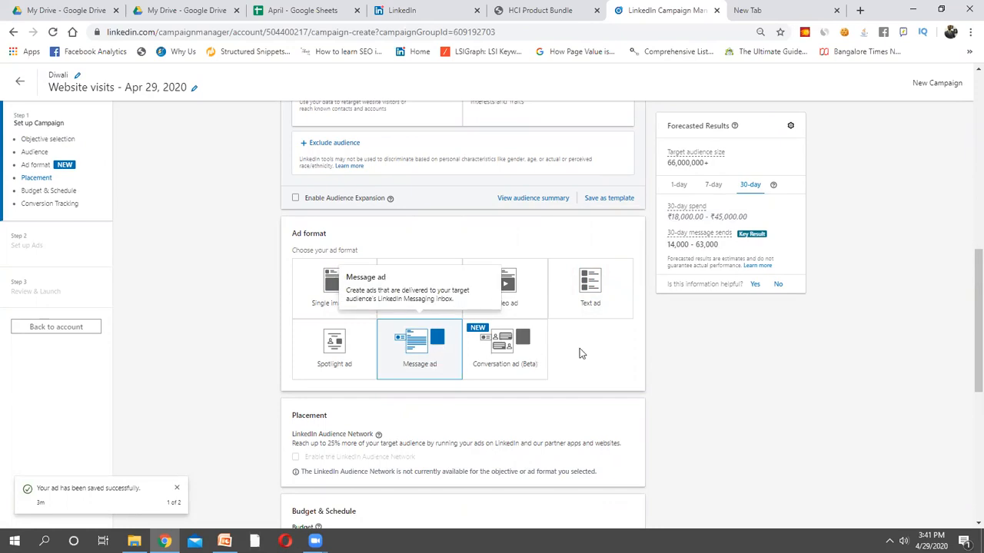
# Switch to the LinkedIn site, open the home feed and reload it to examine where ads are placed
pyautogui.click(419, 11)
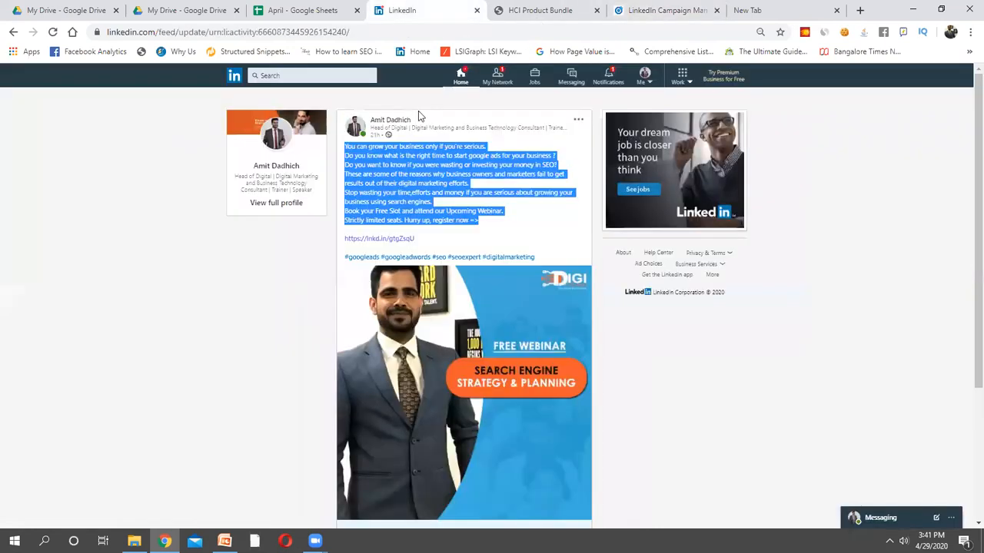
pyautogui.click(476, 168)
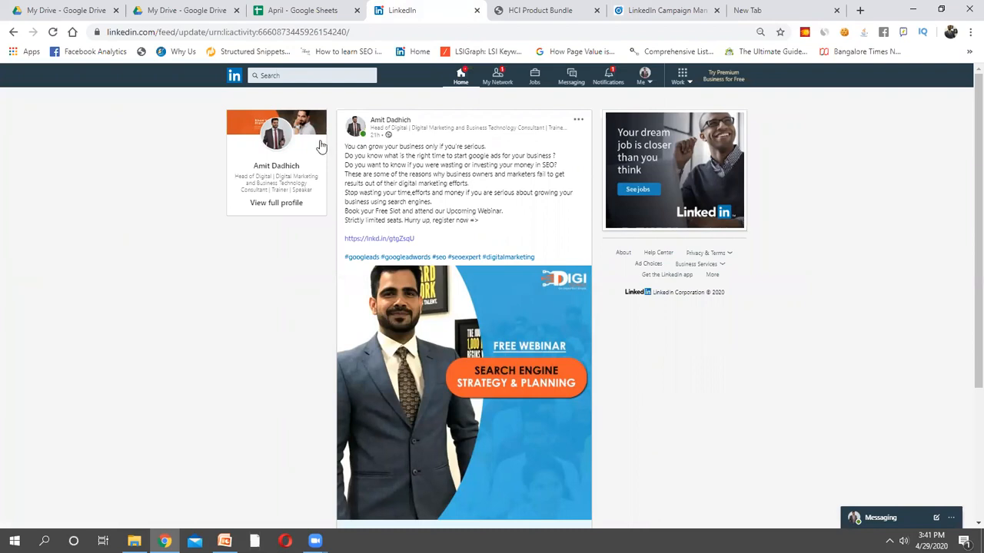
pyautogui.click(235, 78)
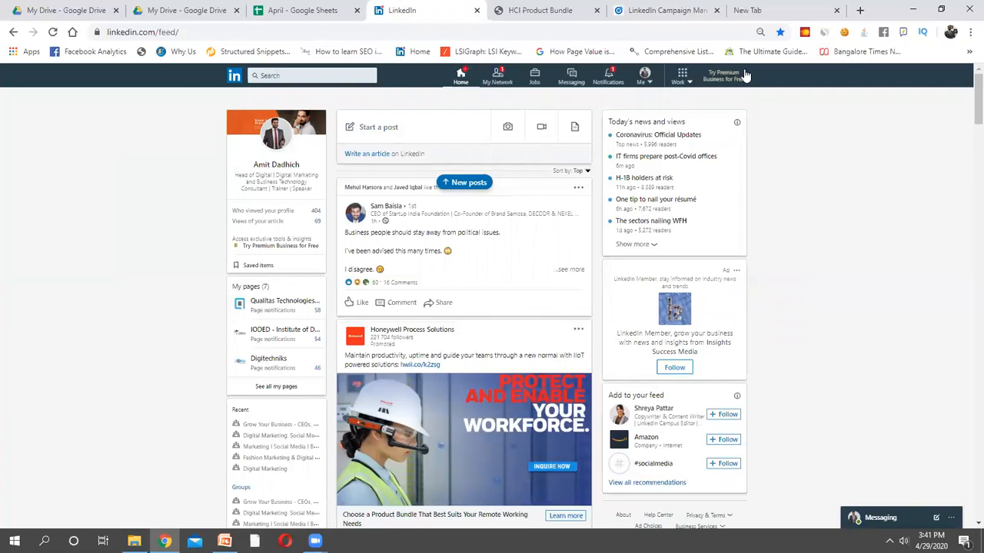
pyautogui.scroll(-3, 534, 309)
pyautogui.scroll(10, 535, 309)
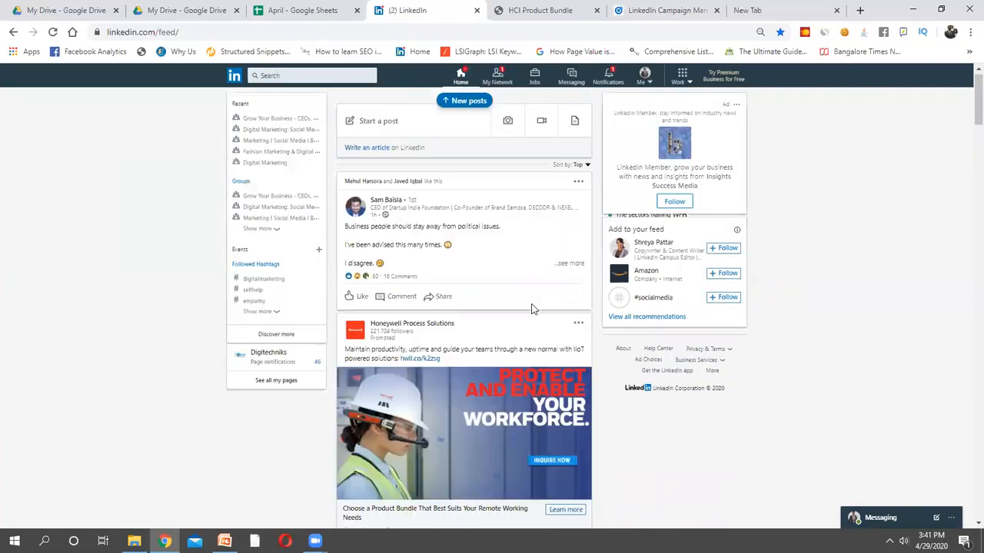
pyautogui.click(52, 31)
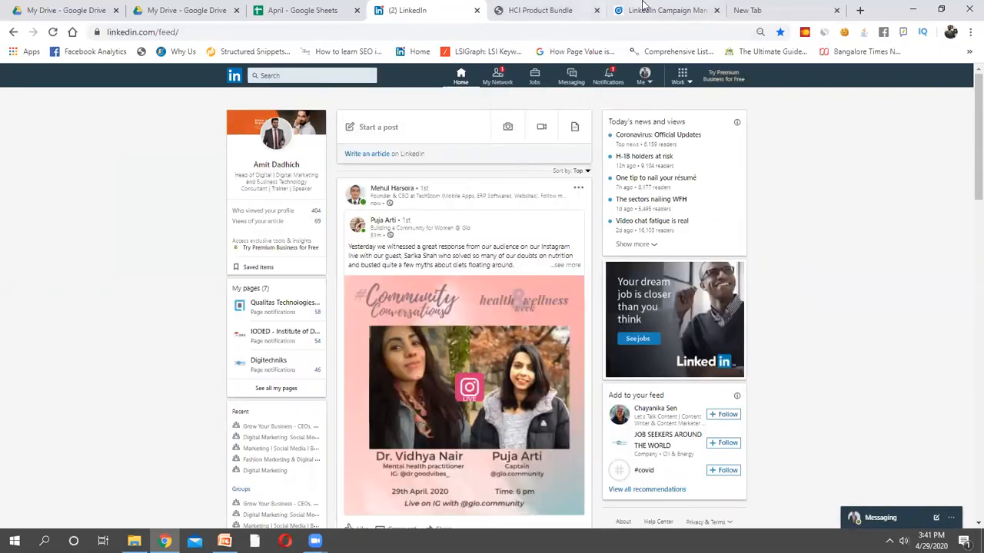
# Return to the campaign setup, try the Text ad format and look through its placement and budget settings
pyautogui.click(644, 10)
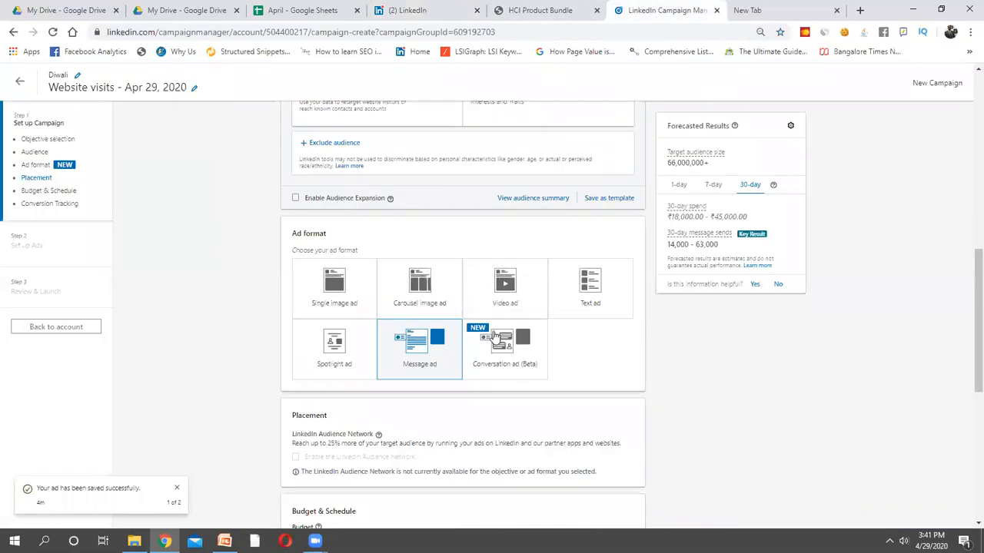
pyautogui.click(584, 305)
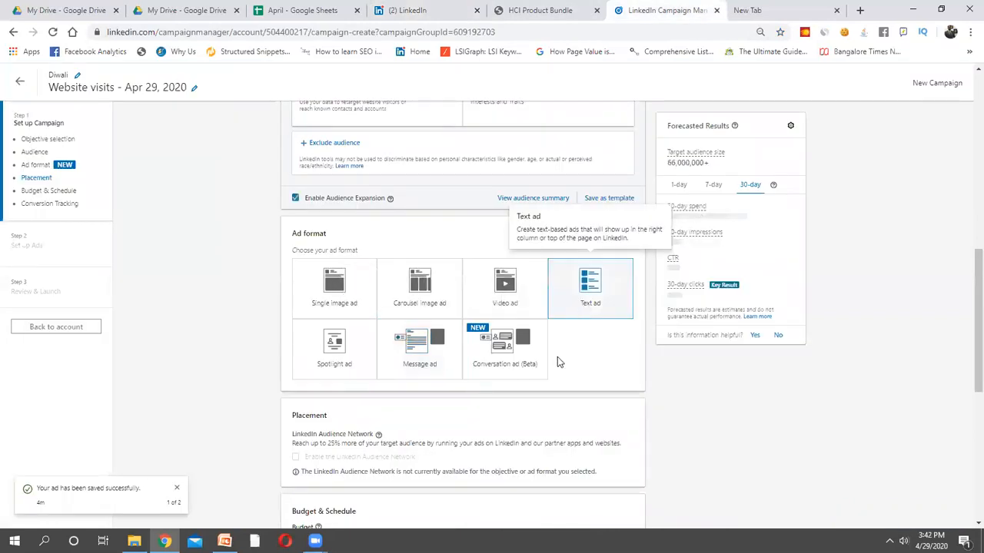
pyautogui.scroll(-3, 558, 357)
pyautogui.scroll(-3, 558, 361)
pyautogui.scroll(10, 559, 361)
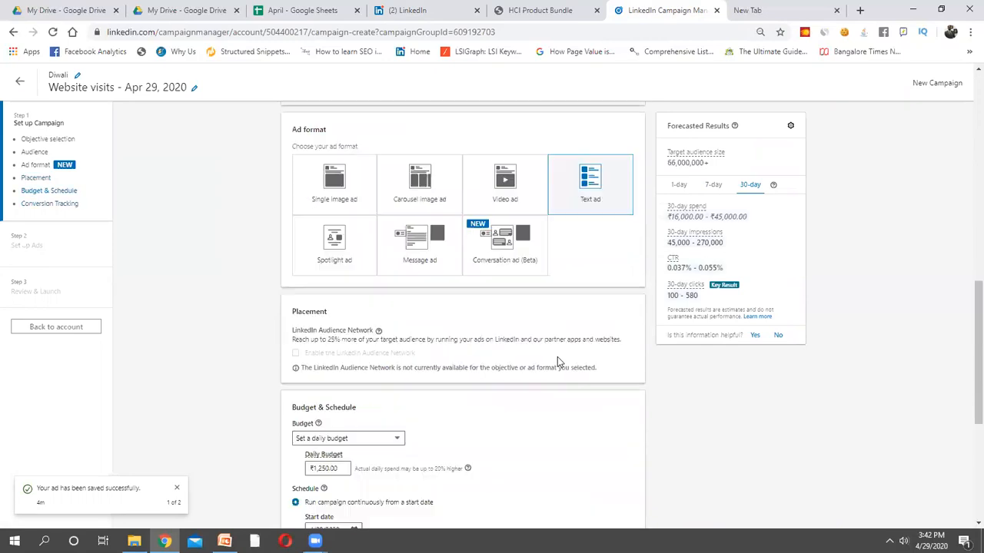
pyautogui.scroll(-12, 559, 361)
pyautogui.scroll(5, 557, 357)
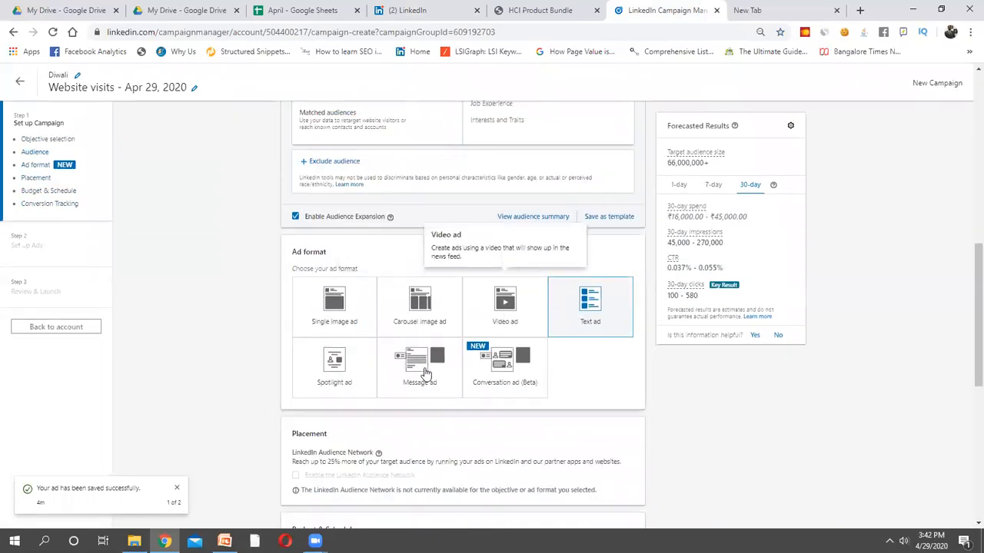
# Select the Message ad format and save the campaign to proceed to the ad setup stage
pyautogui.click(442, 380)
pyautogui.scroll(-5, 490, 406)
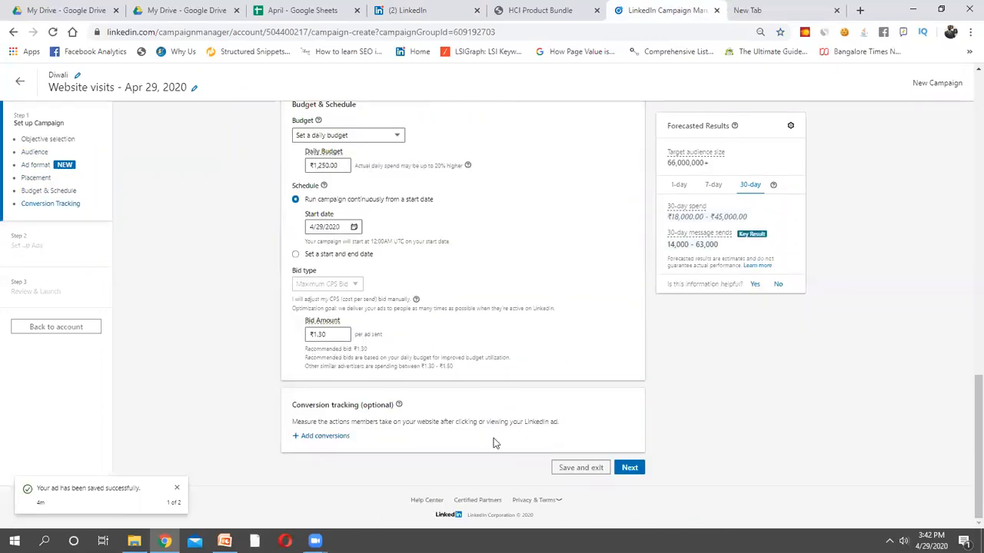
pyautogui.click(629, 469)
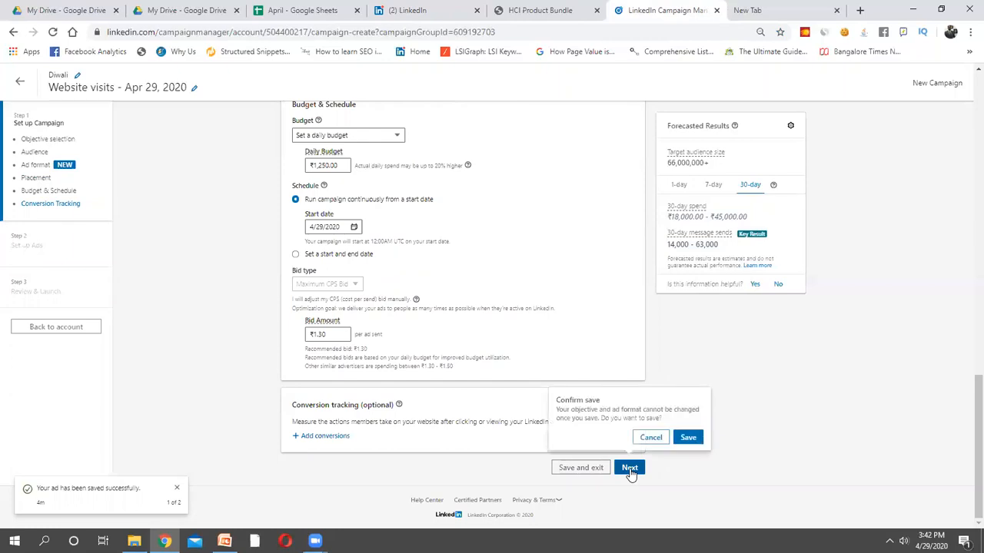
pyautogui.click(688, 437)
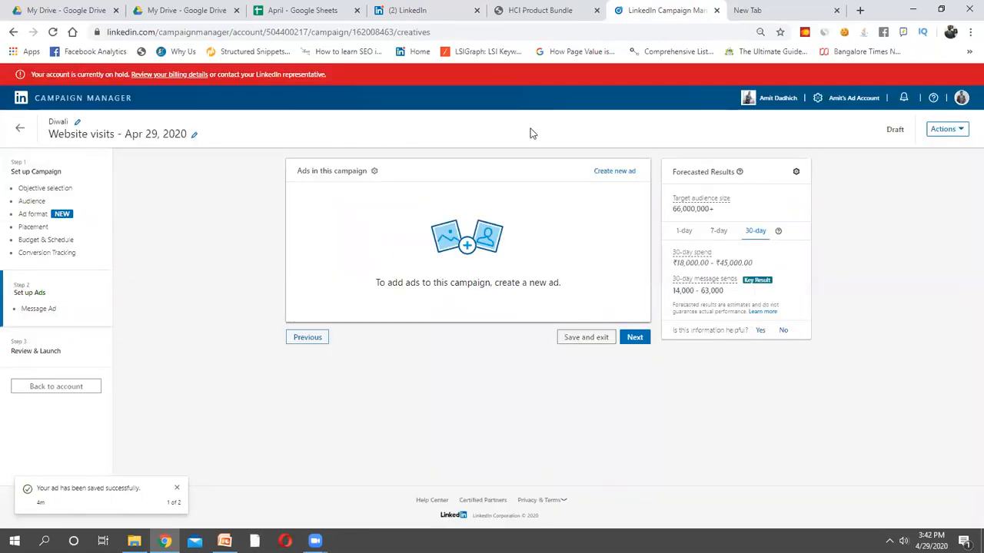
# Switch to the LinkedIn site and open the messaging inbox to see where message ads are delivered
pyautogui.click(442, 6)
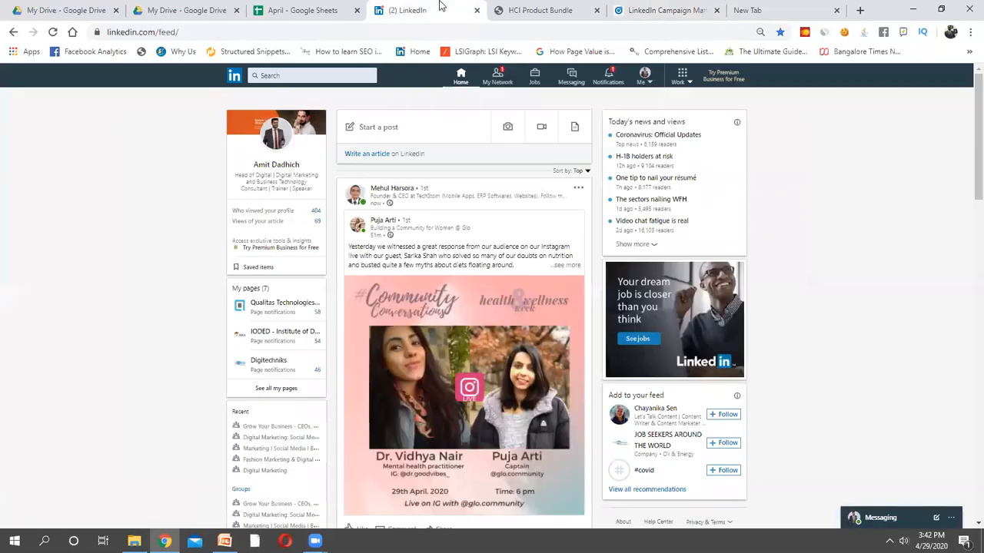
pyautogui.click(571, 77)
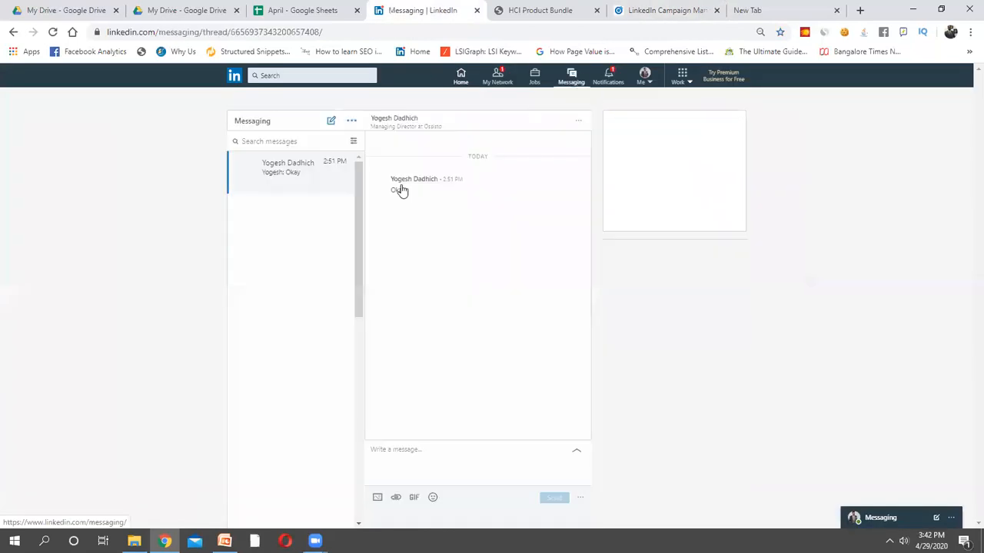
# Look through the message inbox for sponsored messages and open the Mar 19 one about the IIM-C AI-Powered Marketing programme
pyautogui.scroll(-3, 316, 257)
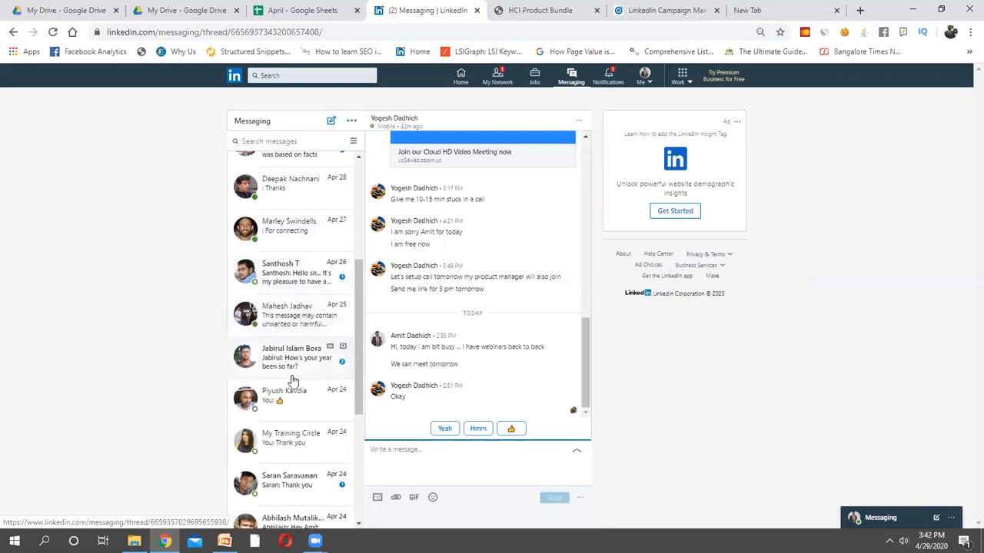
pyautogui.scroll(-2, 296, 381)
pyautogui.scroll(-1, 292, 380)
pyautogui.scroll(-3, 292, 389)
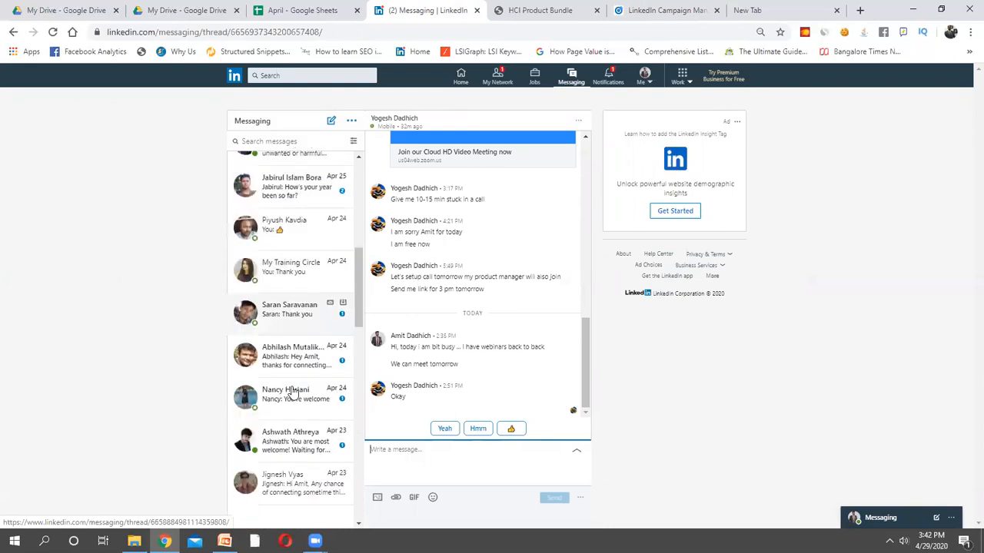
pyautogui.scroll(-2, 292, 392)
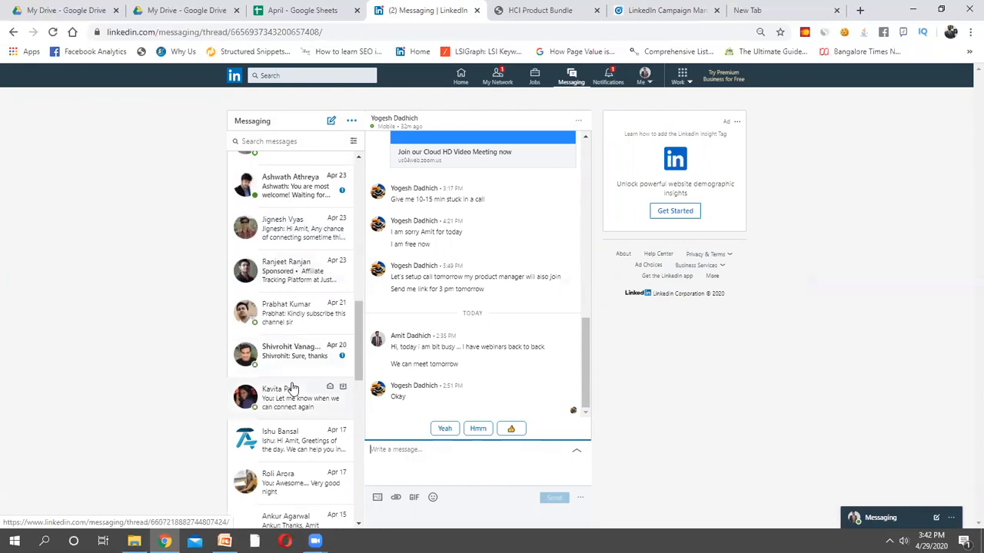
pyautogui.scroll(-4, 292, 389)
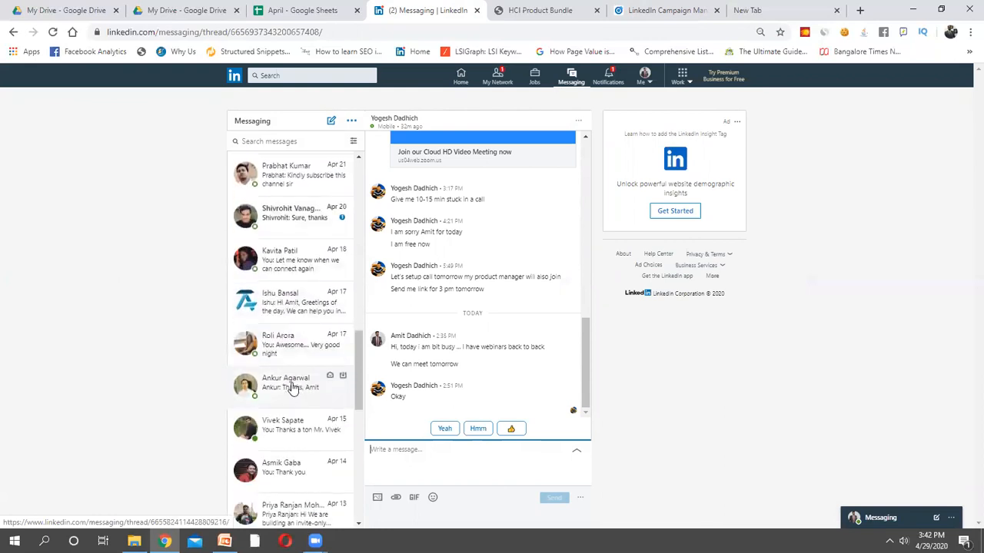
pyautogui.scroll(-1, 292, 388)
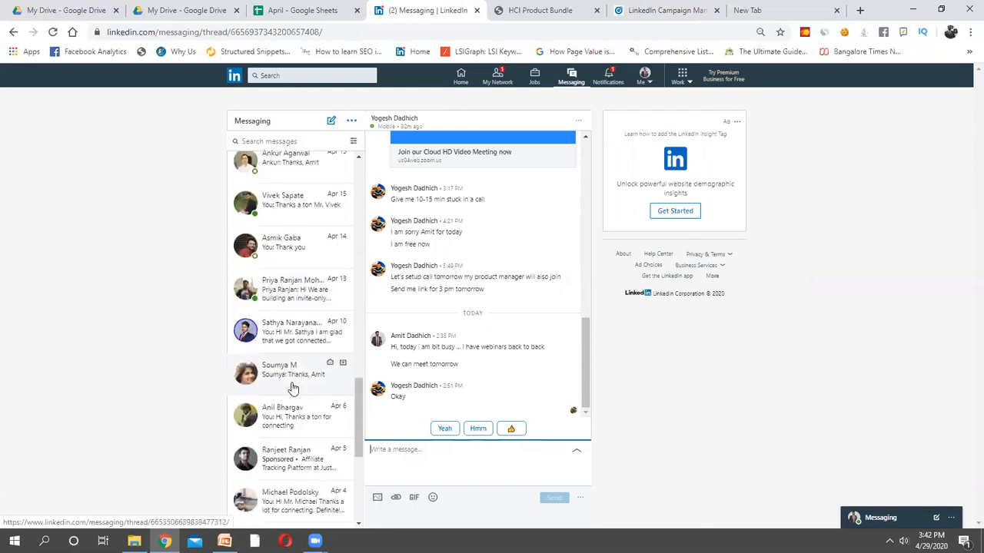
pyautogui.scroll(-5, 292, 388)
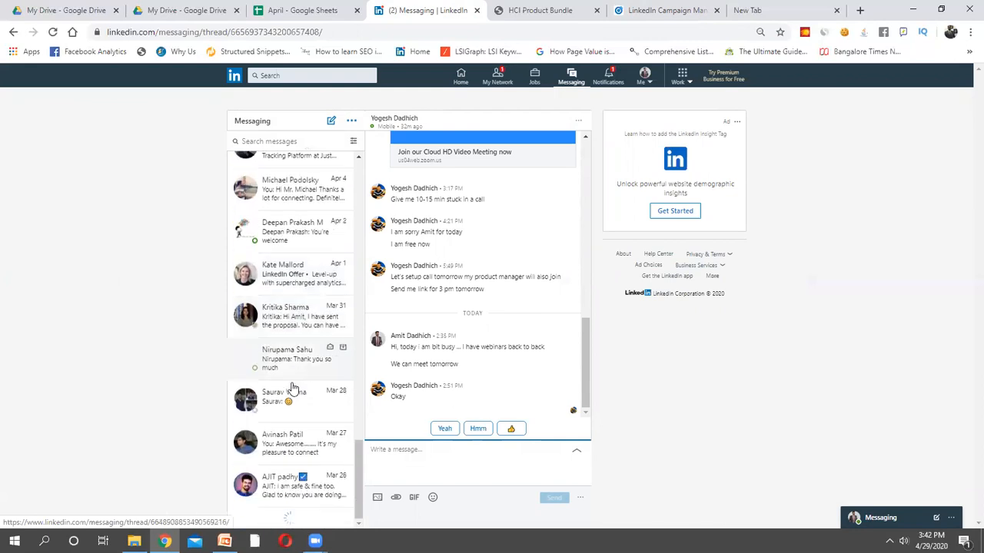
pyautogui.scroll(-2, 292, 389)
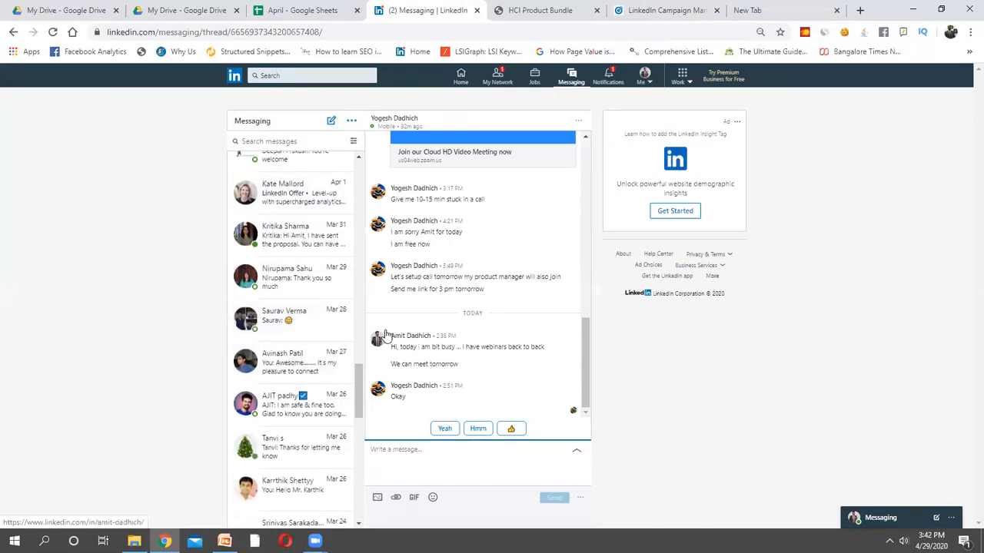
pyautogui.scroll(5, 386, 335)
pyautogui.scroll(-5, 318, 292)
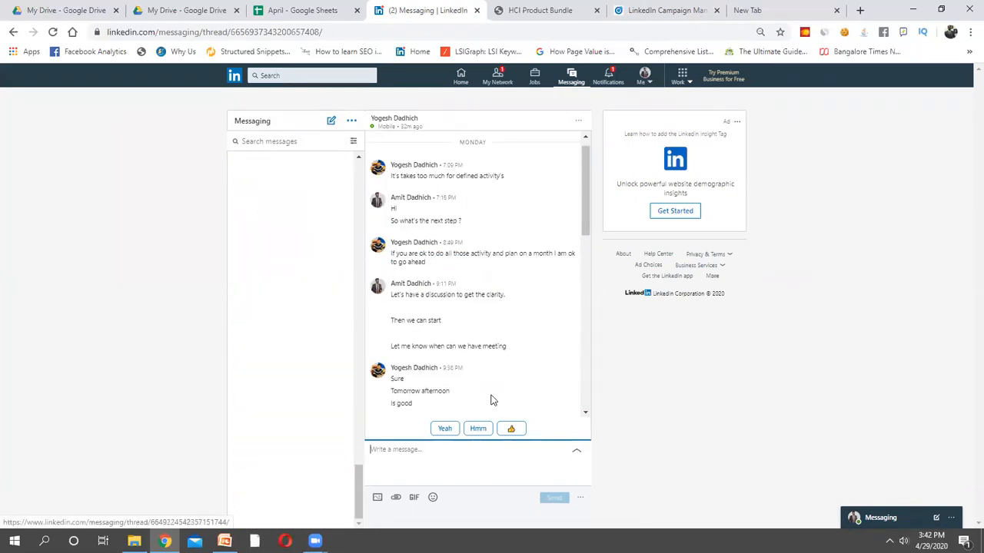
pyautogui.scroll(-5, 475, 324)
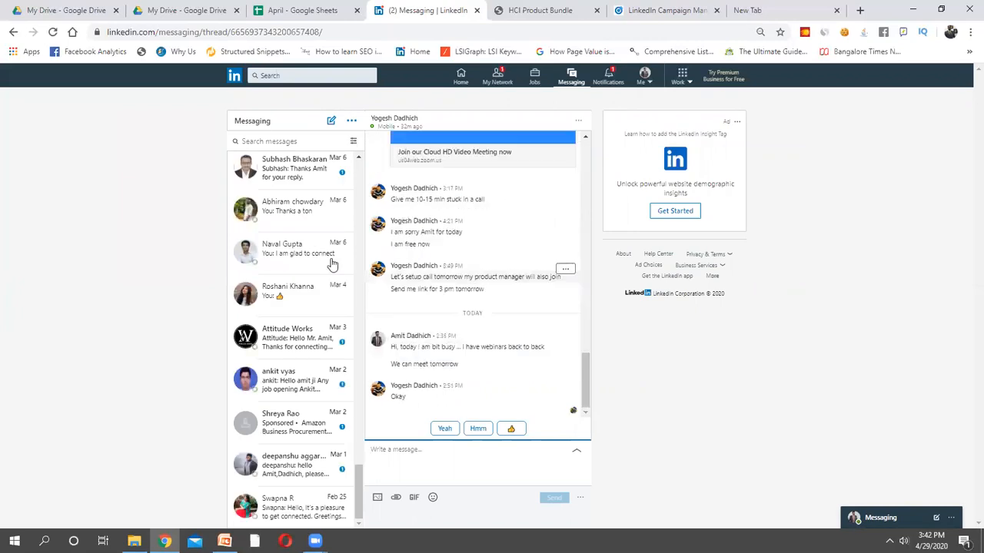
pyautogui.scroll(1, 296, 271)
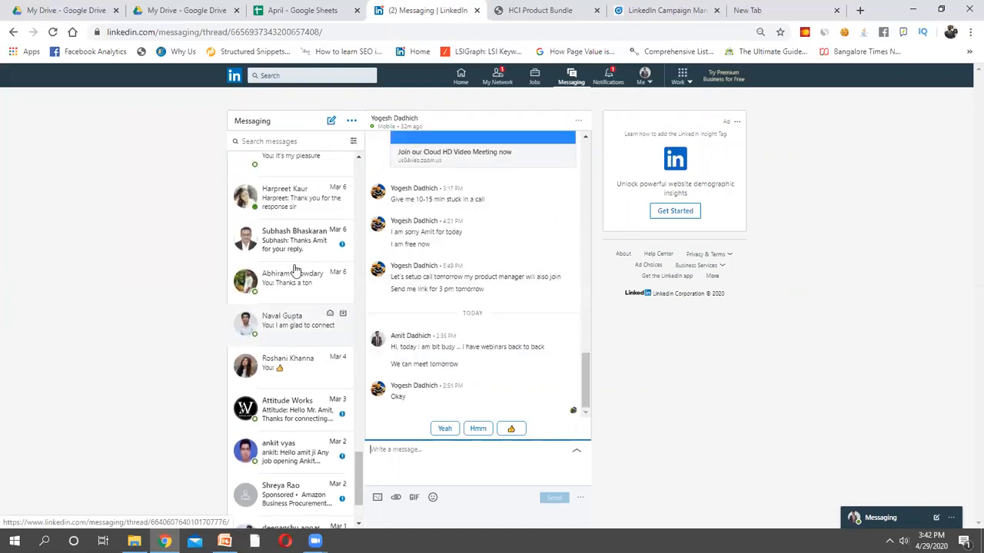
pyautogui.scroll(3, 295, 269)
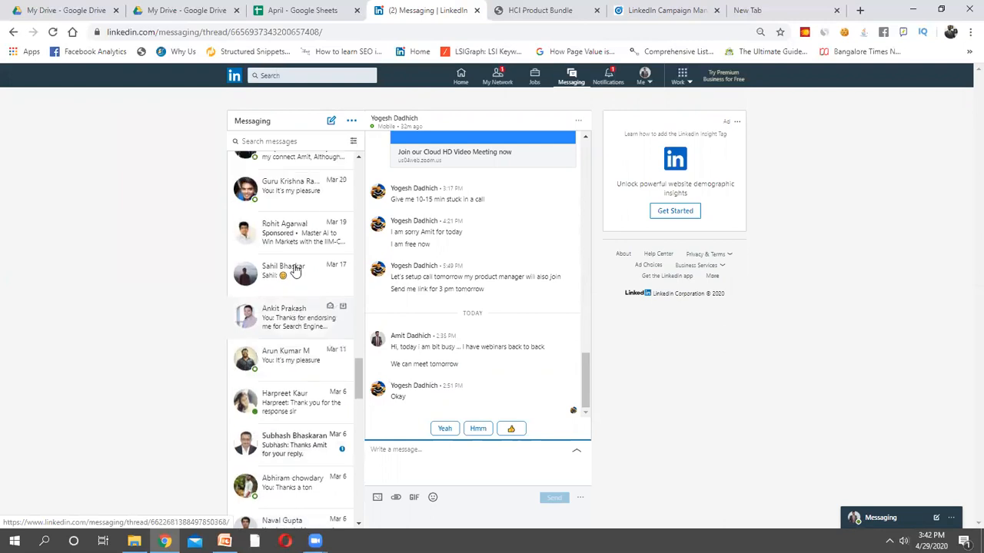
pyautogui.click(292, 245)
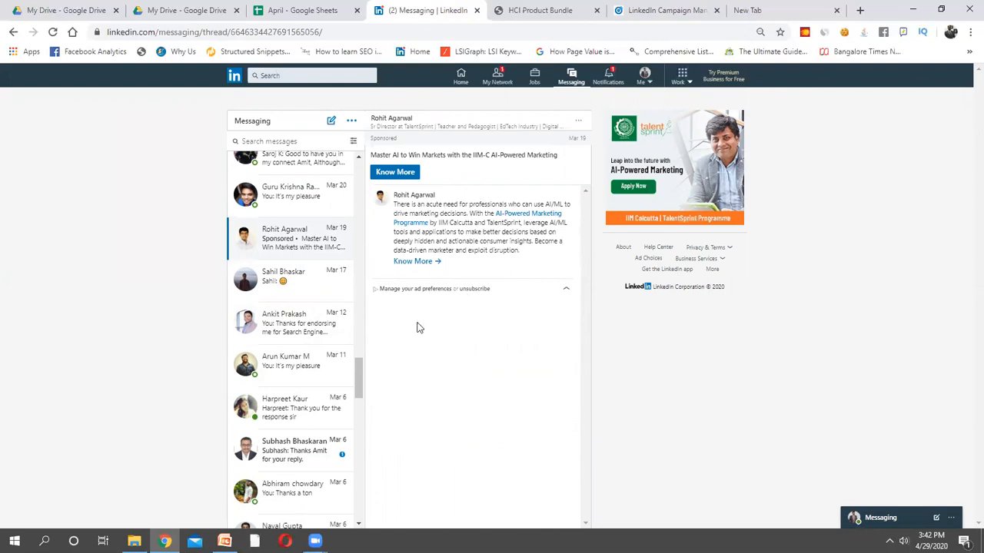
# Return to LinkedIn Campaign Manager, create a new ad in the campaign and name it wjwdjbasknbd
pyautogui.click(644, 9)
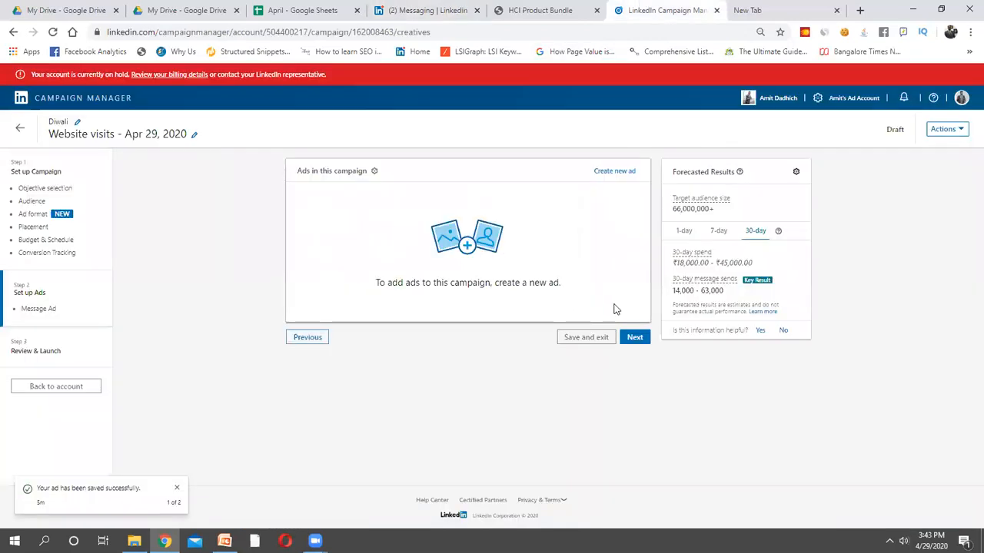
pyautogui.click(614, 169)
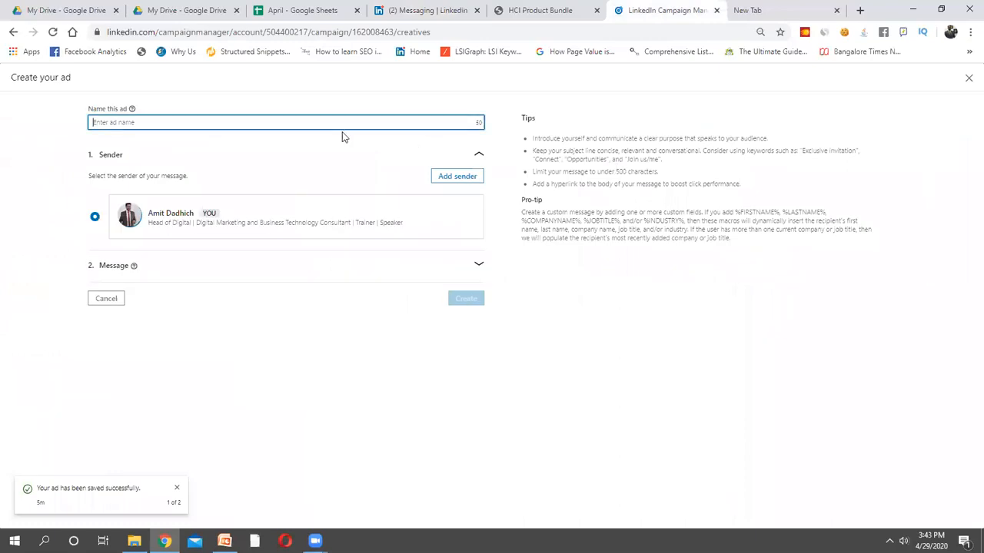
pyautogui.write('wjwdjbasknbd')
pyautogui.click(352, 148)
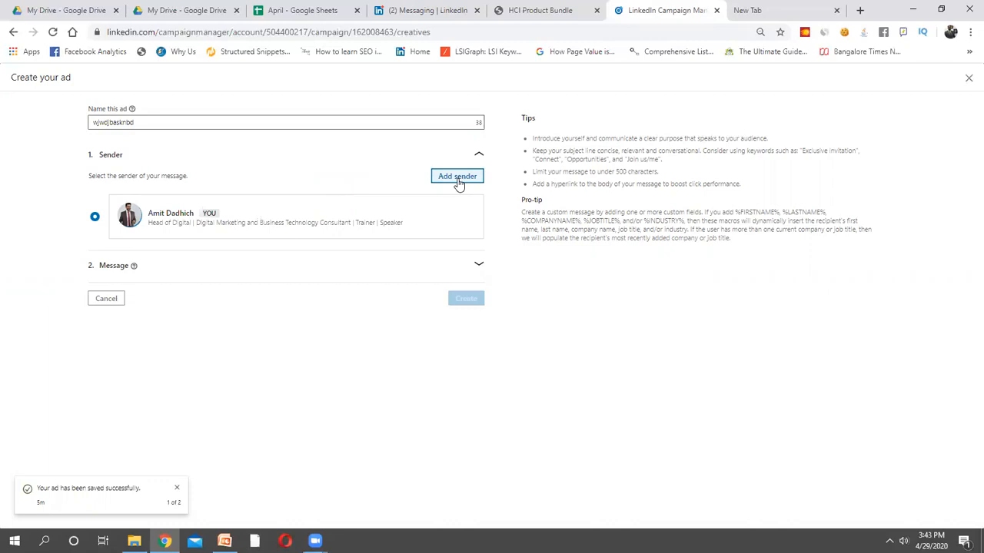
# Check the subject line of the sponsored message in the LinkedIn inbox, and set the ad's message subject to "Attend Free Webinar"
pyautogui.click(372, 266)
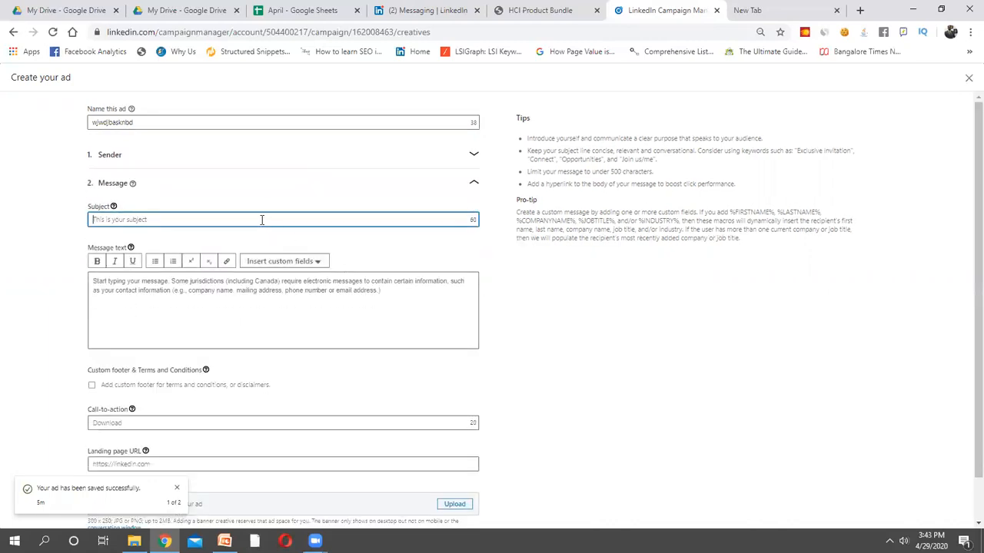
pyautogui.click(428, 8)
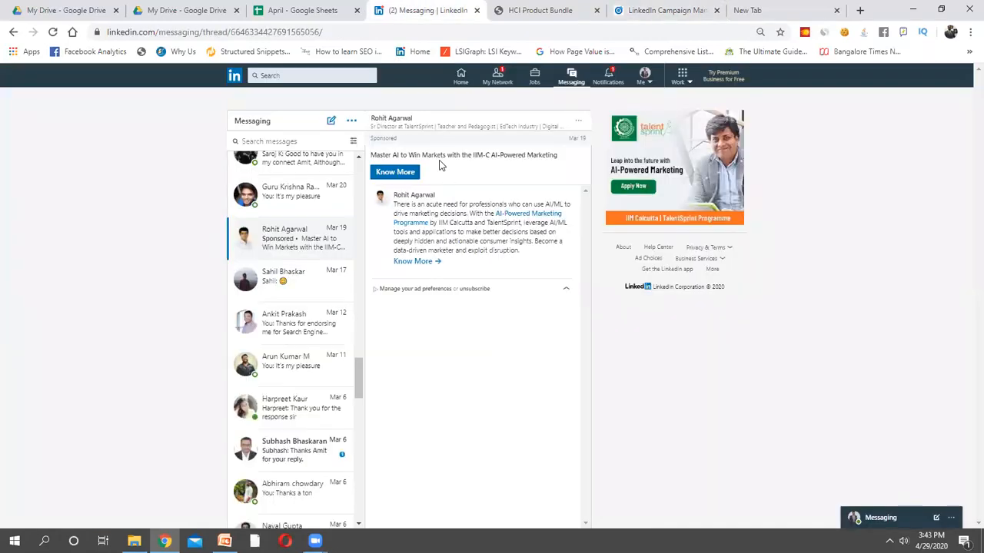
pyautogui.tripleClick(440, 156)
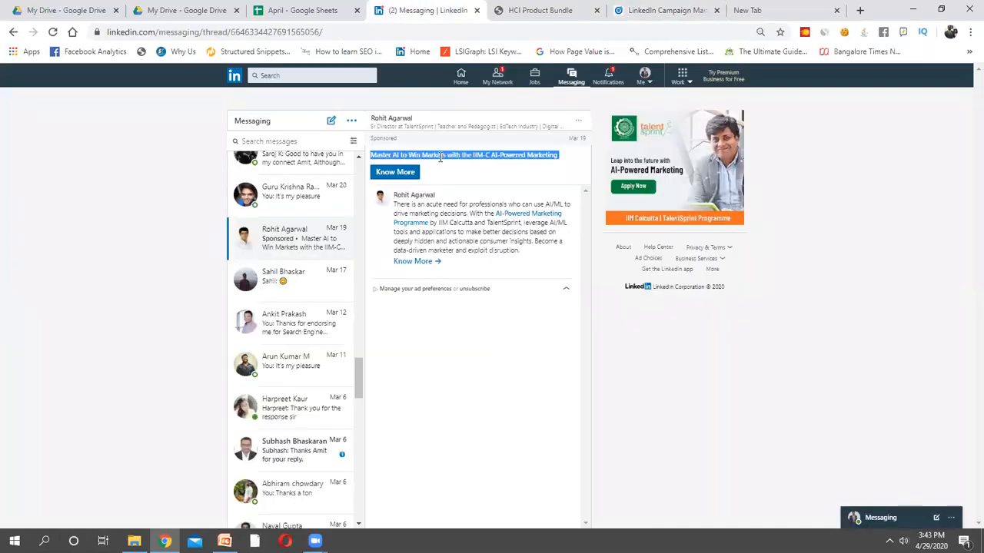
pyautogui.click(640, 9)
pyautogui.write('Attend Free Webinar')
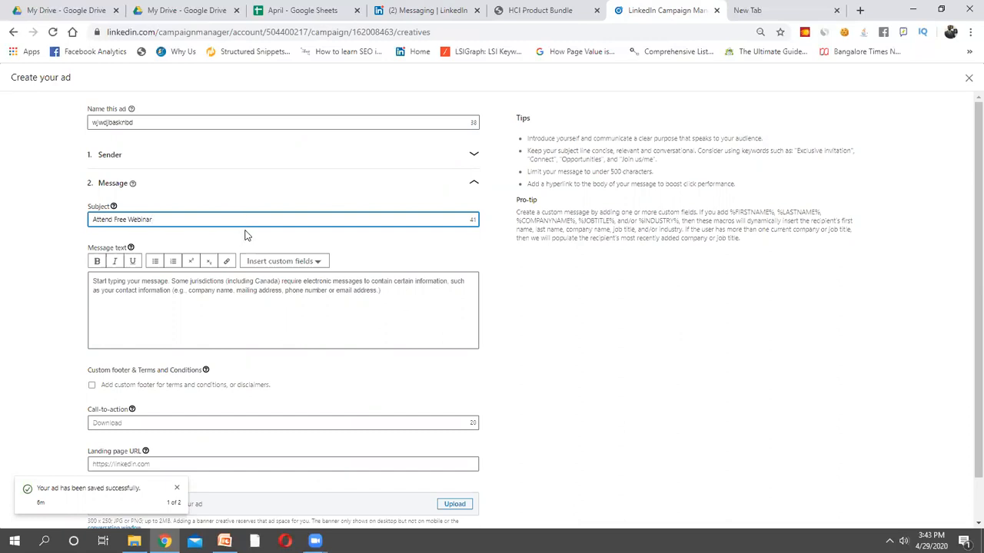
# Open linkedin.com in the empty browser tab and like the Digitechniks post about the CCD formula of content marketing
pyautogui.click(206, 302)
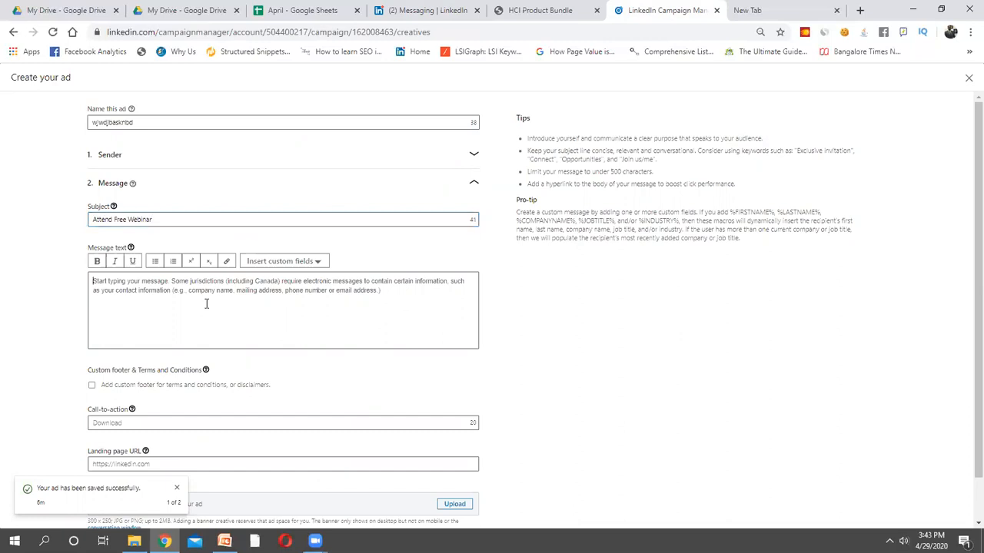
pyautogui.click(431, 10)
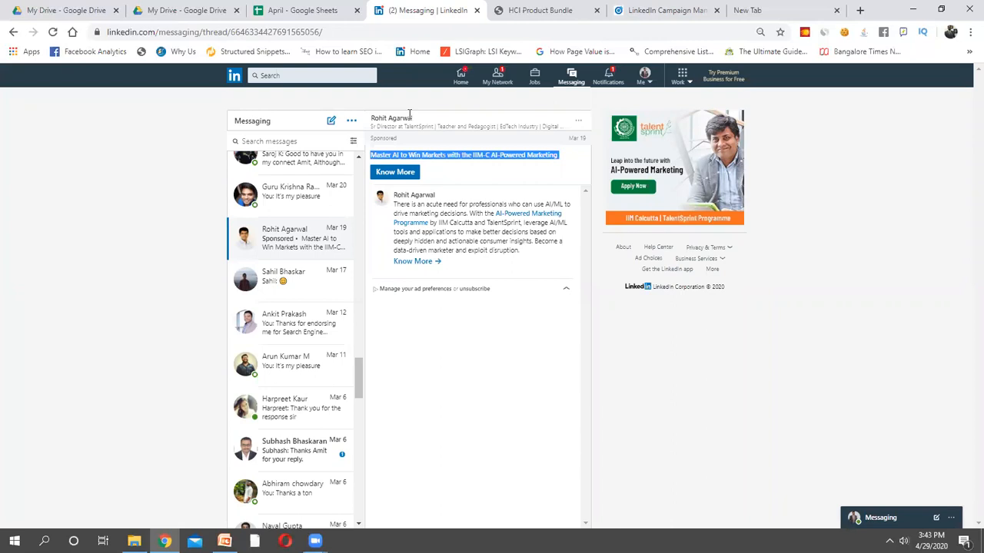
pyautogui.click(780, 7)
pyautogui.write('linkedin.com')
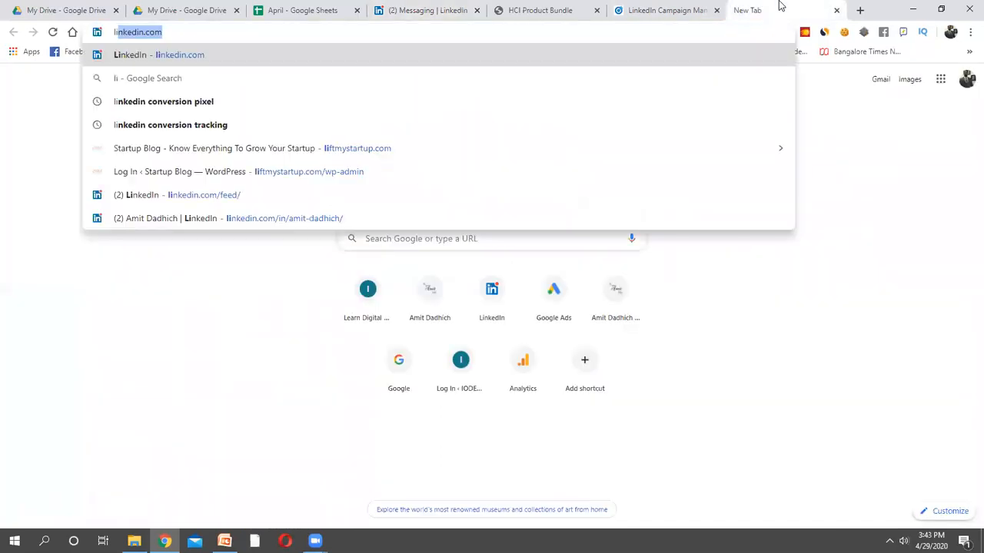
pyautogui.press('Return')
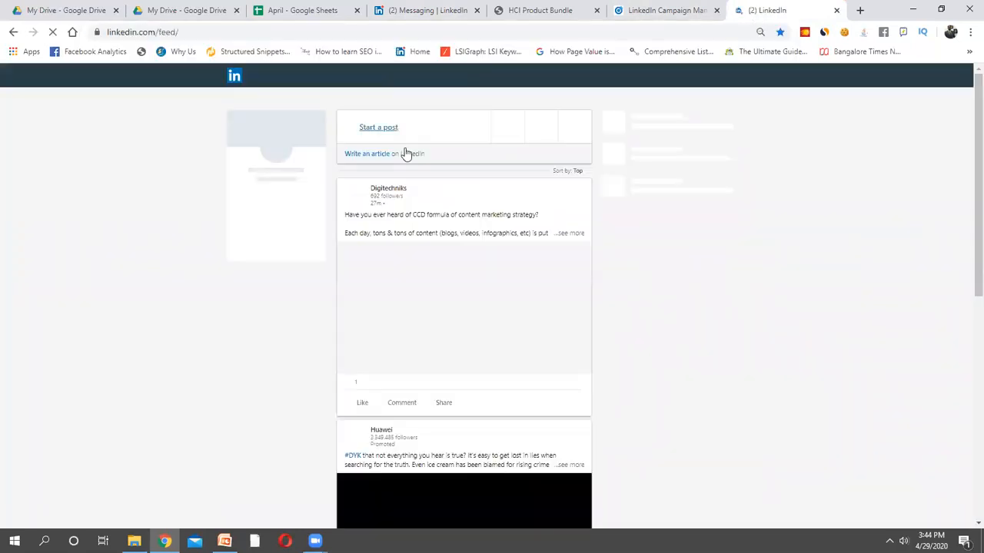
pyautogui.click(362, 400)
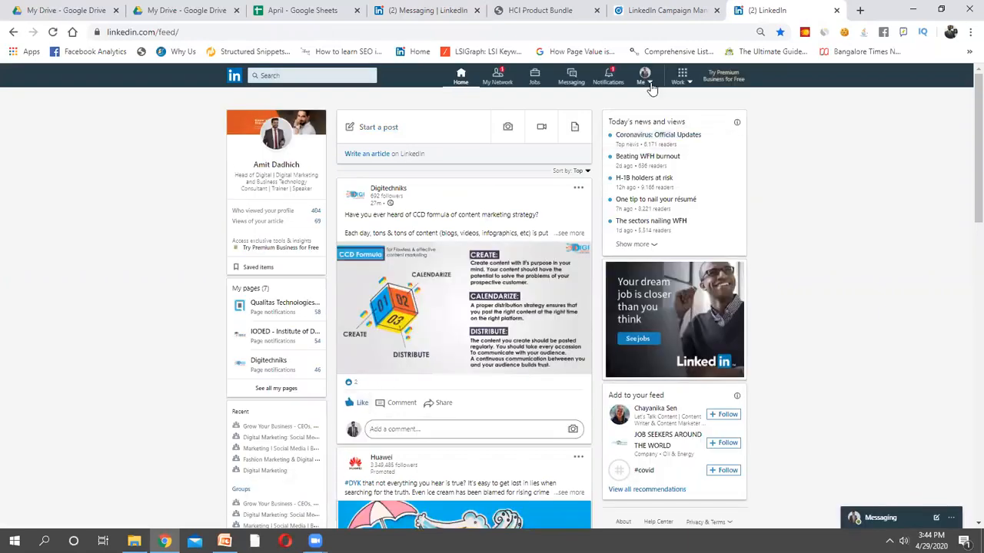
# Open your own profile and copy the text of the shared free webinar post, from "You can grow your business" to "register now =>"
pyautogui.click(291, 170)
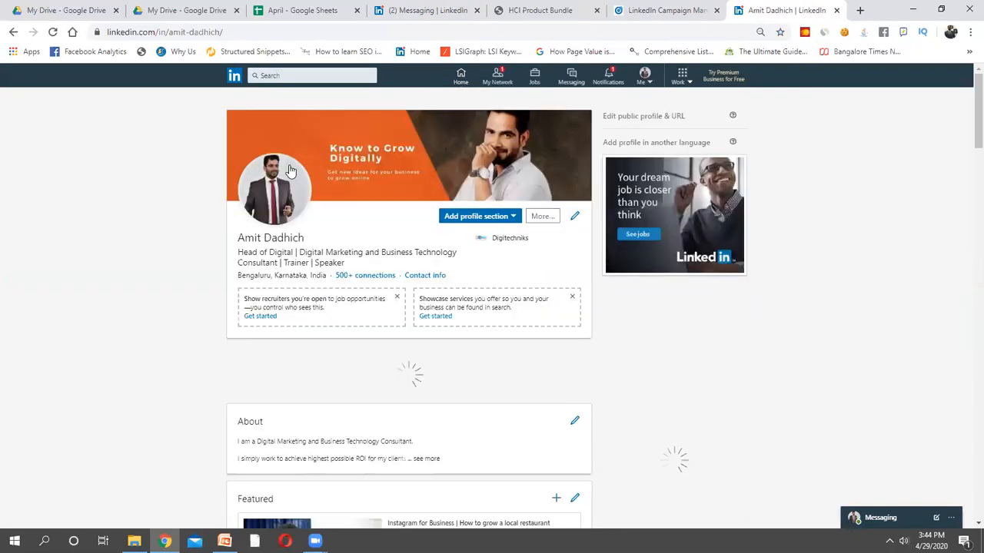
pyautogui.scroll(-3, 339, 229)
pyautogui.scroll(-5, 339, 229)
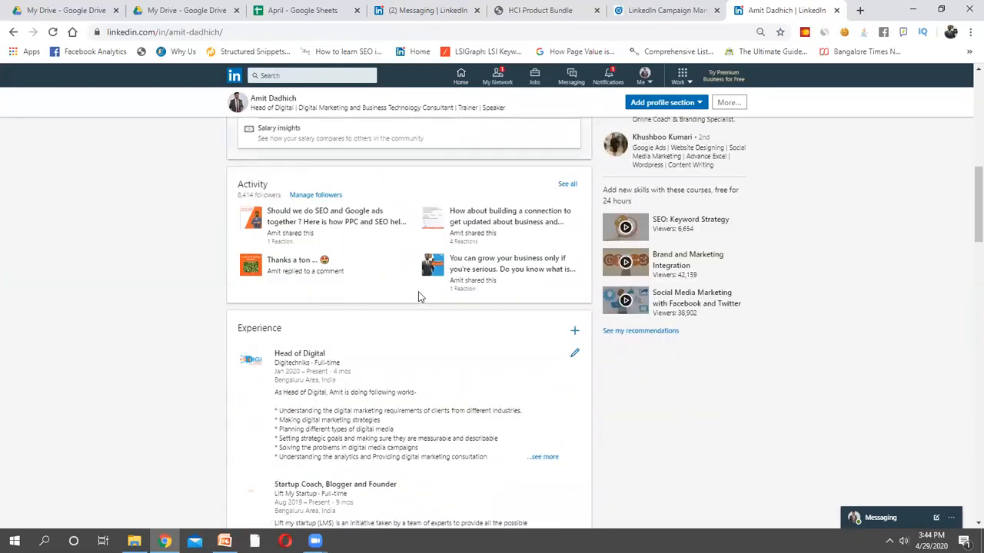
pyautogui.click(485, 275)
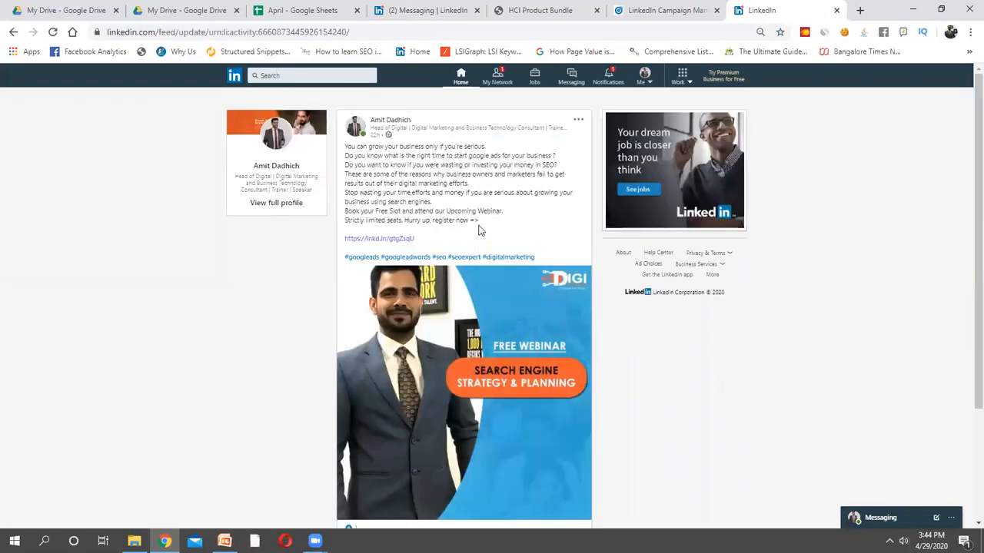
pyautogui.moveTo(461, 237); pyautogui.dragTo(346, 151)
pyautogui.hotkey('ctrl', 'c')
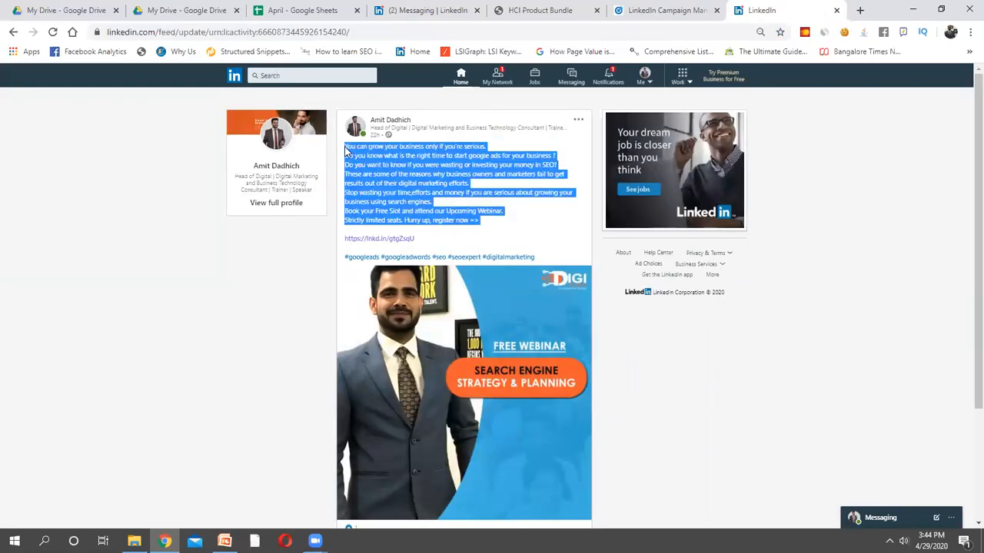
# Back in Campaign Manager, paste the webinar text as the ad's message text and add the greeting "Hi %FIRSTNAME%" above it
pyautogui.click(642, 7)
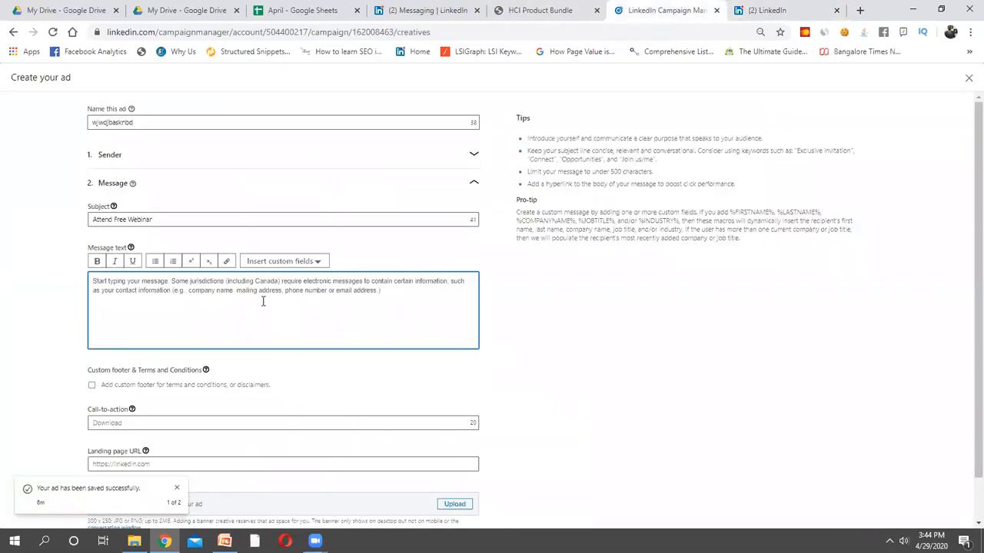
pyautogui.hotkey('ctrl', 'v')
pyautogui.press('BackSpace')
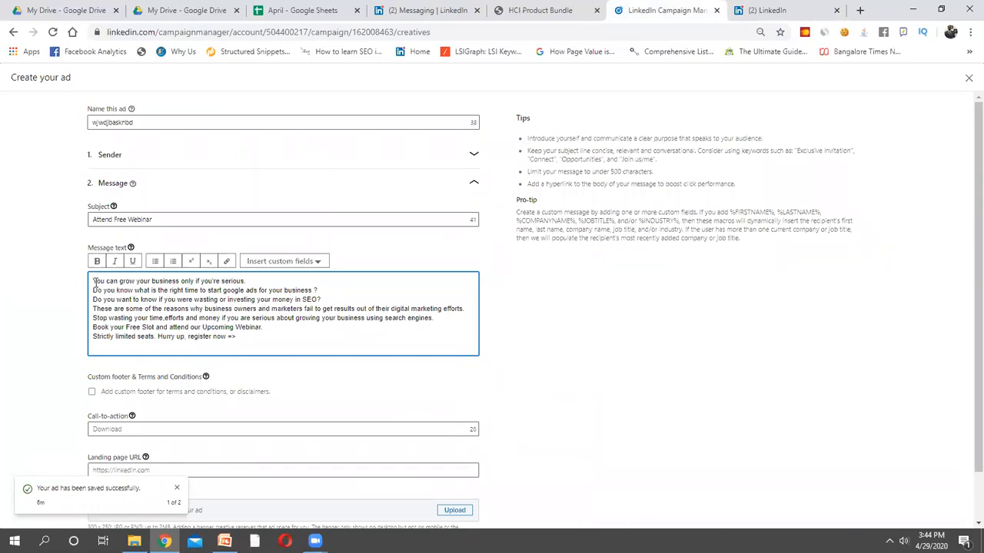
pyautogui.press('Return')
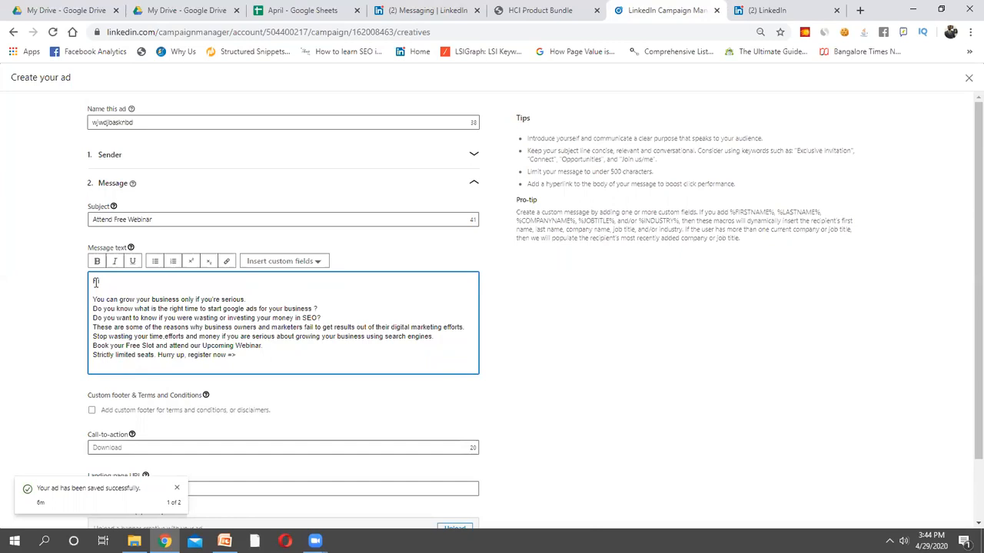
pyautogui.click(269, 265)
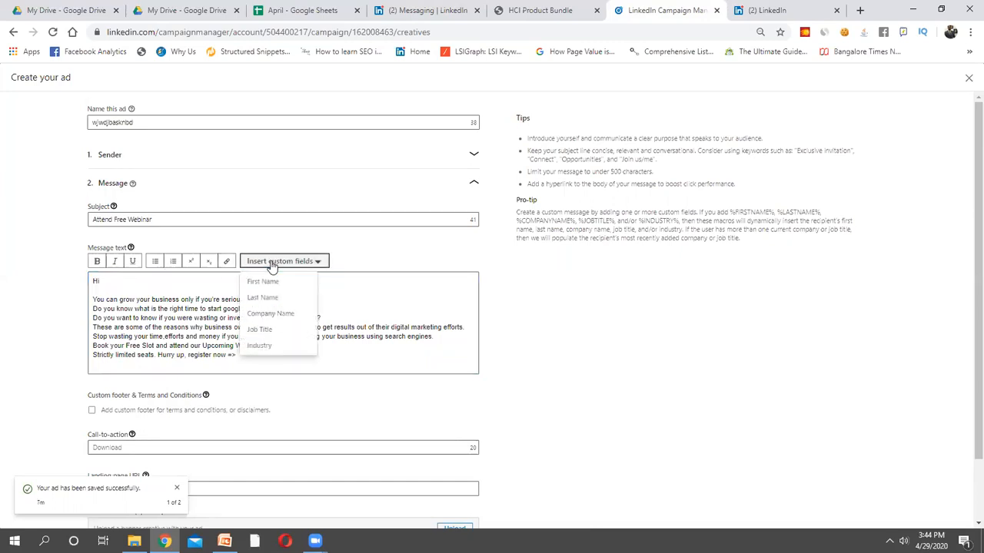
pyautogui.click(277, 286)
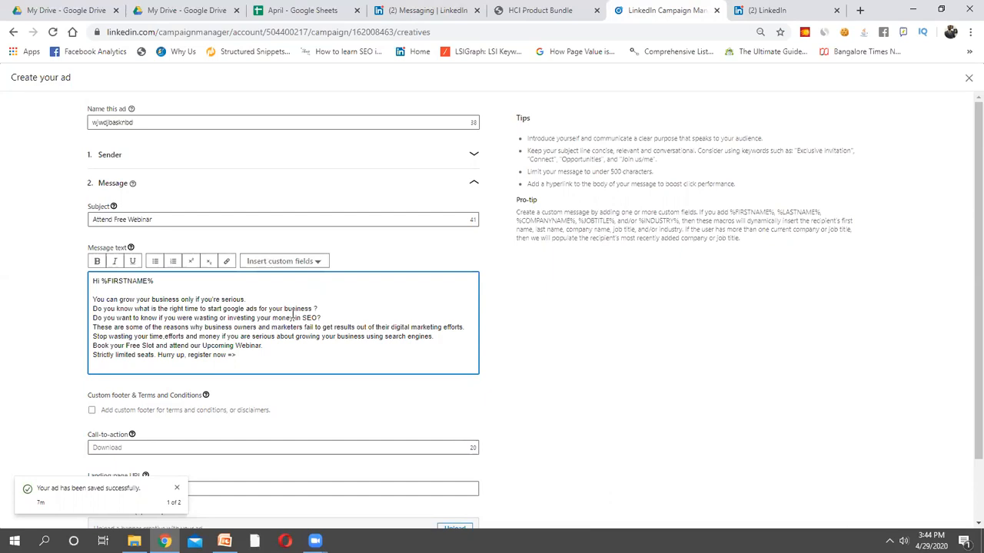
# Start a link on the "register now" text in the message and copy the short registration URL from the webinar post
pyautogui.click(259, 355)
pyautogui.press('Return')
pyautogui.press('Return')
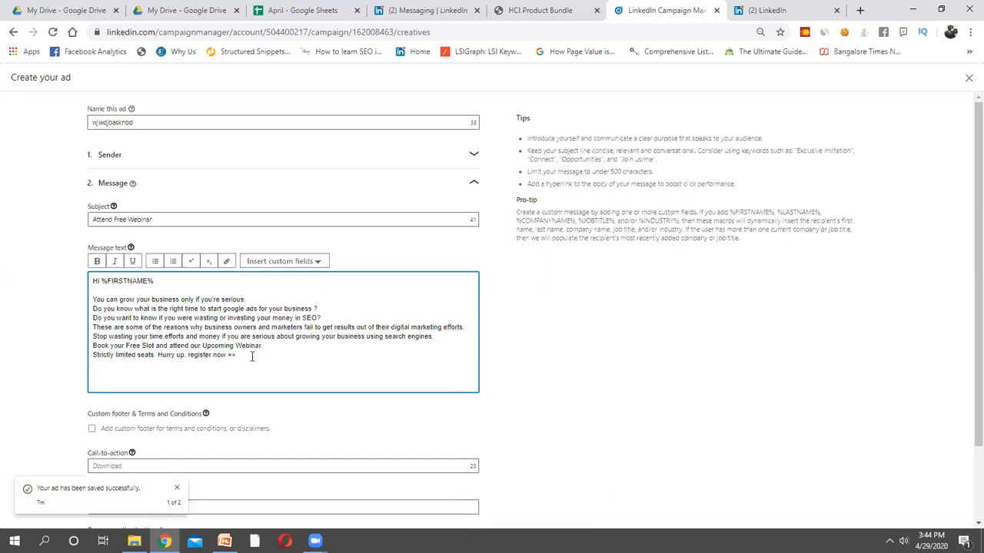
pyautogui.moveTo(227, 356); pyautogui.dragTo(188, 359)
pyautogui.click(226, 261)
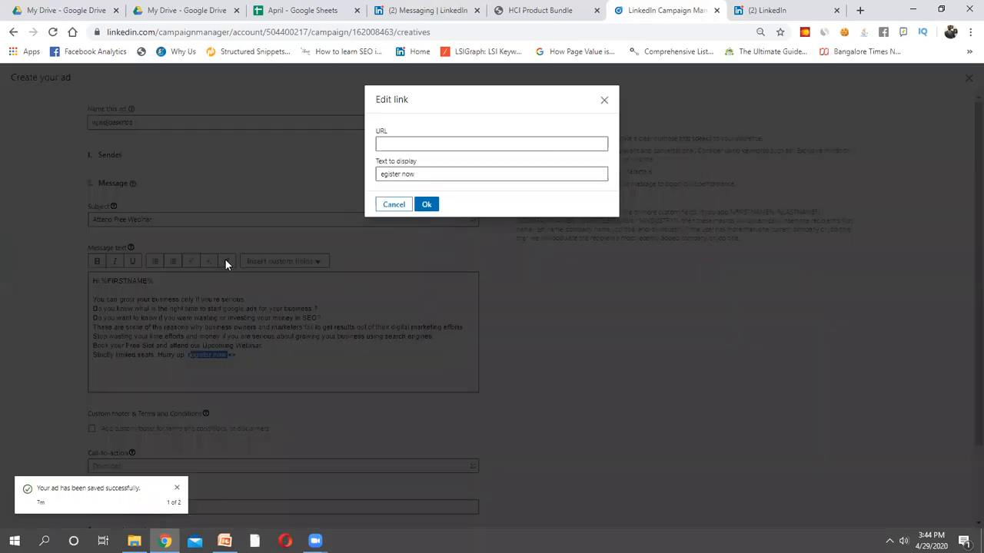
pyautogui.click(734, 9)
pyautogui.moveTo(426, 242); pyautogui.dragTo(343, 236)
pyautogui.hotkey('ctrl', 'c')
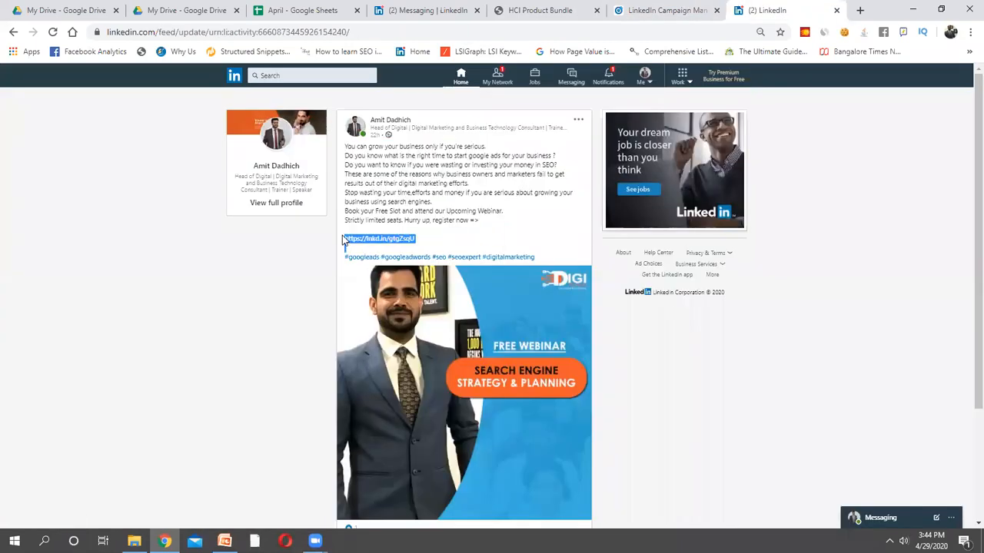
# Back in Campaign Manager, set the link's URL to the copied registration address, capitalise its display text with an "R", and apply it
pyautogui.click(666, 10)
pyautogui.click(470, 146)
pyautogui.hotkey('ctrl', 'v')
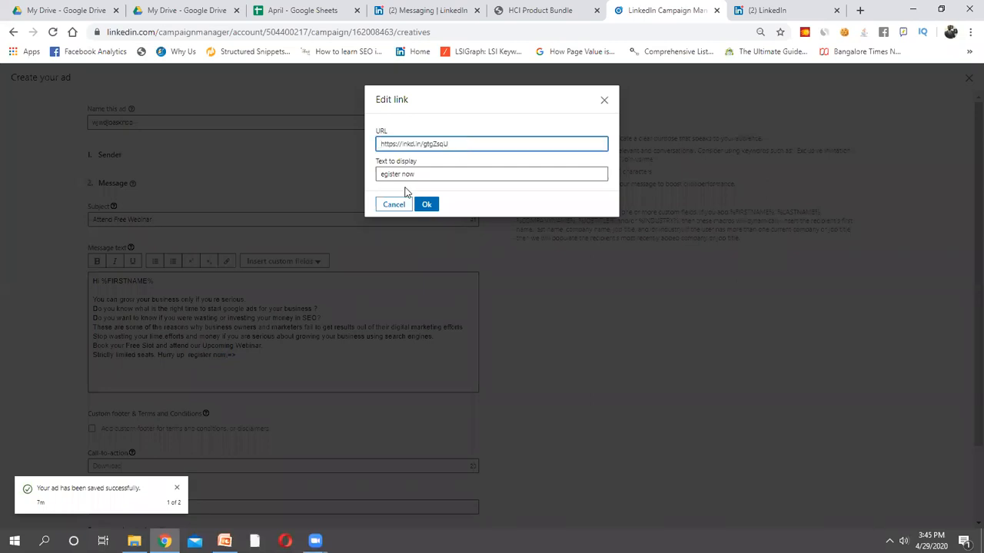
pyautogui.click(382, 174)
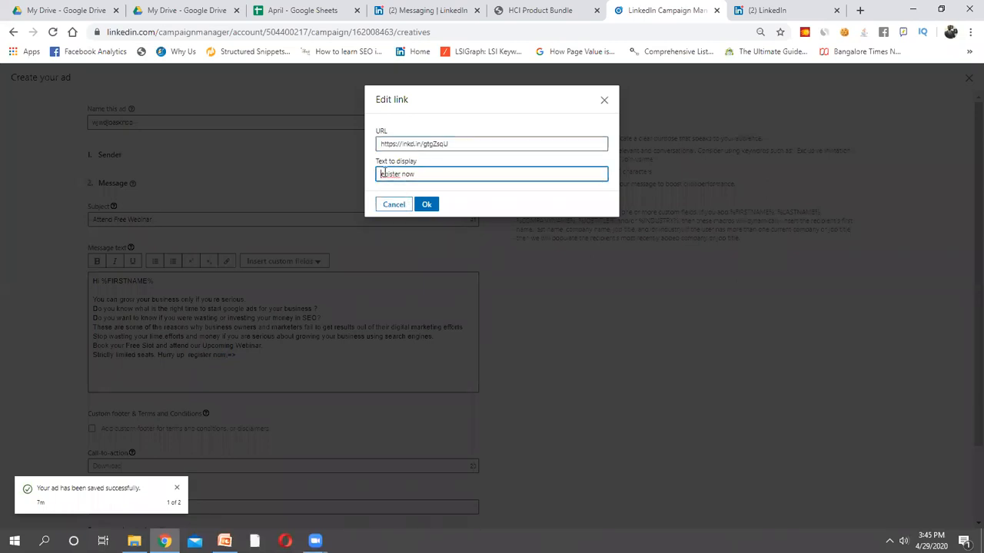
pyautogui.write('R')
pyautogui.click(426, 205)
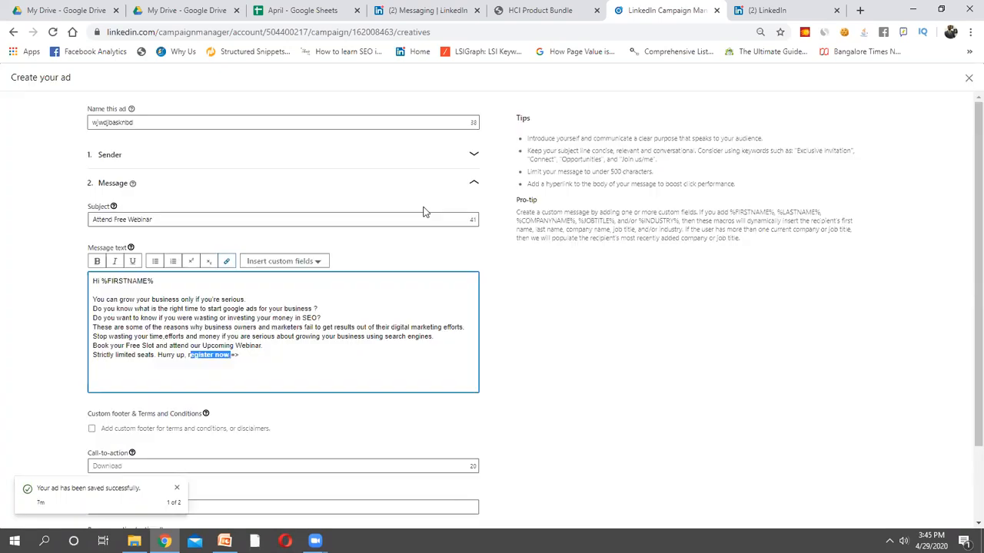
pyautogui.click(198, 357)
pyautogui.scroll(-1, 274, 344)
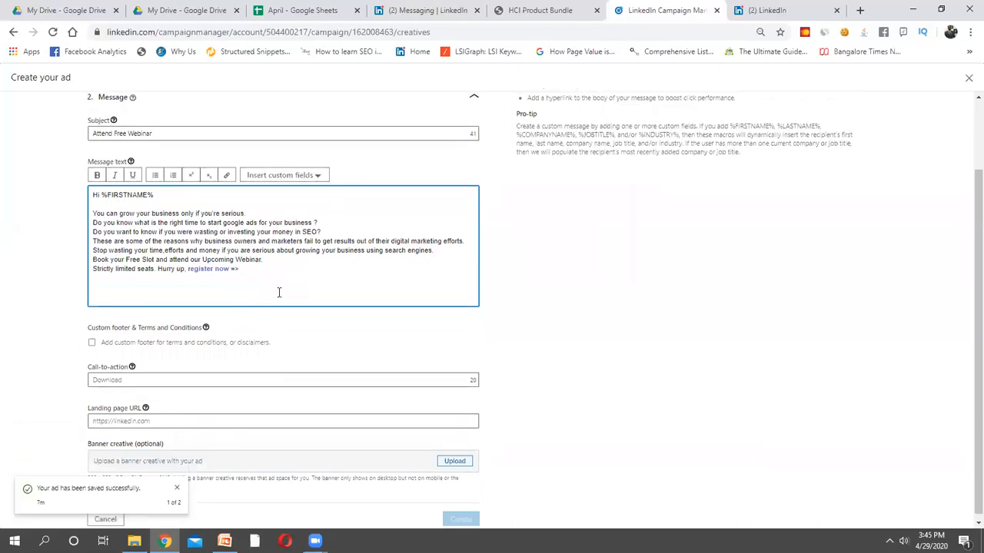
# Enter "egister Now" as the ad's call-to-action text
pyautogui.click(238, 376)
pyautogui.write('t')
pyautogui.press('BackSpace')
pyautogui.write('e')
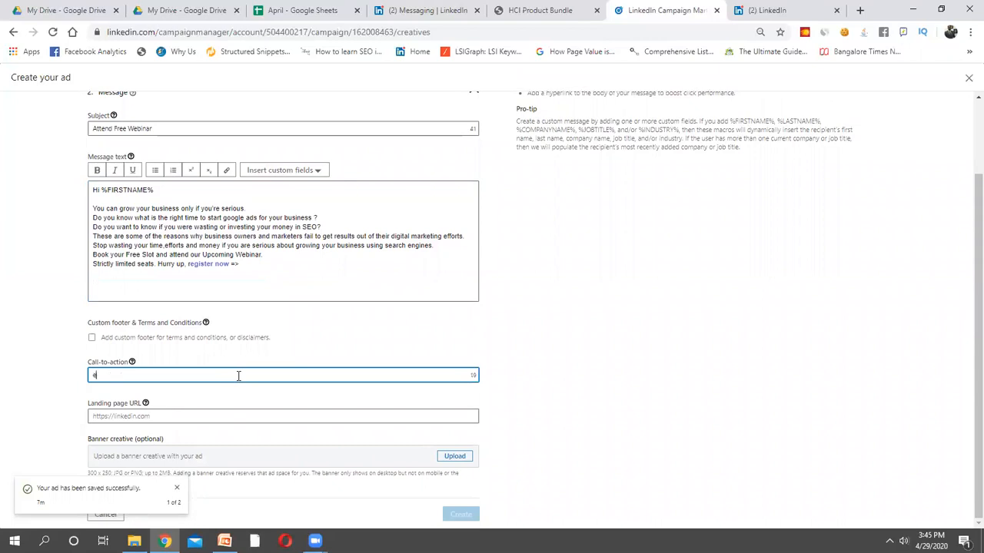
pyautogui.write('gister Now')
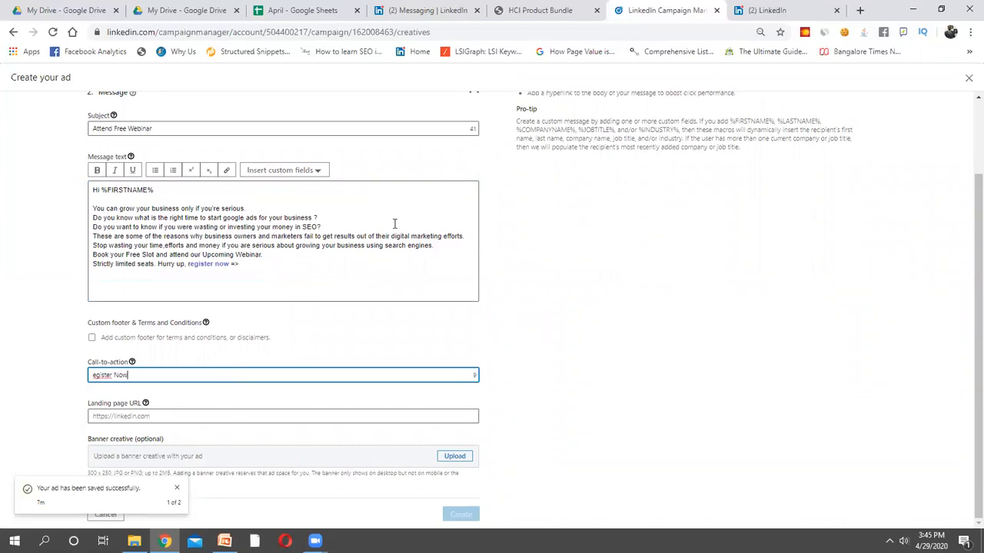
# Examine the call-to-action button on the sponsored message in the LinkedIn inbox, then return to the ad form
pyautogui.click(423, 10)
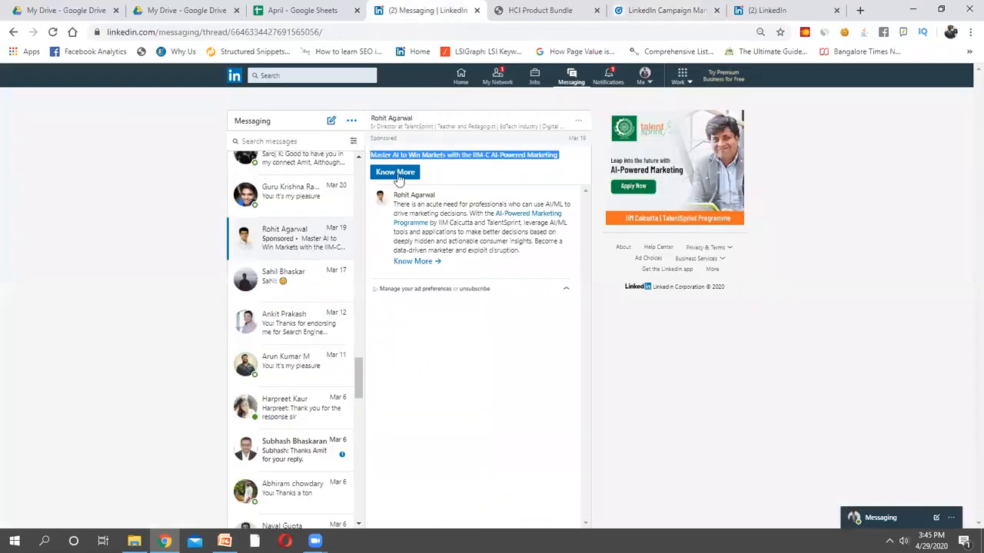
pyautogui.click(465, 182)
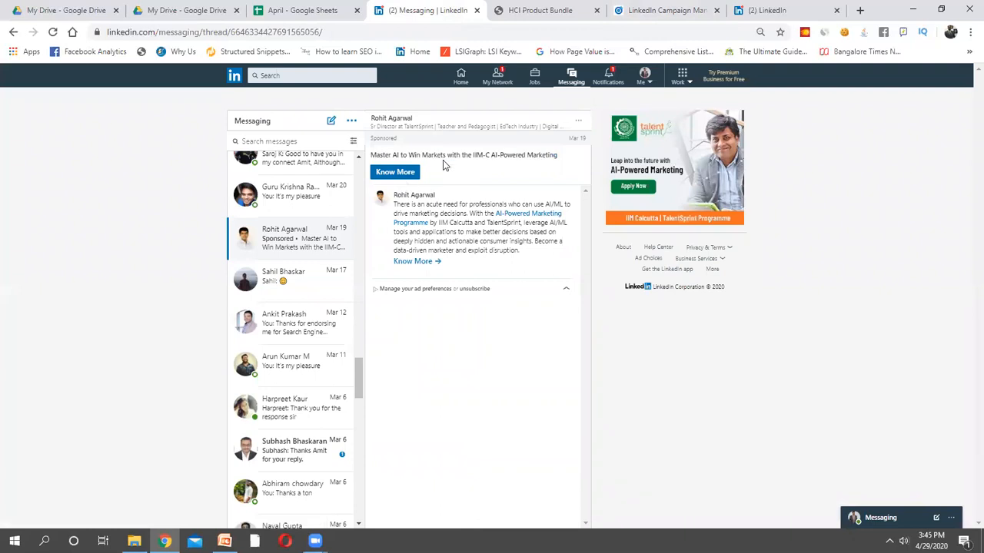
pyautogui.click(774, 9)
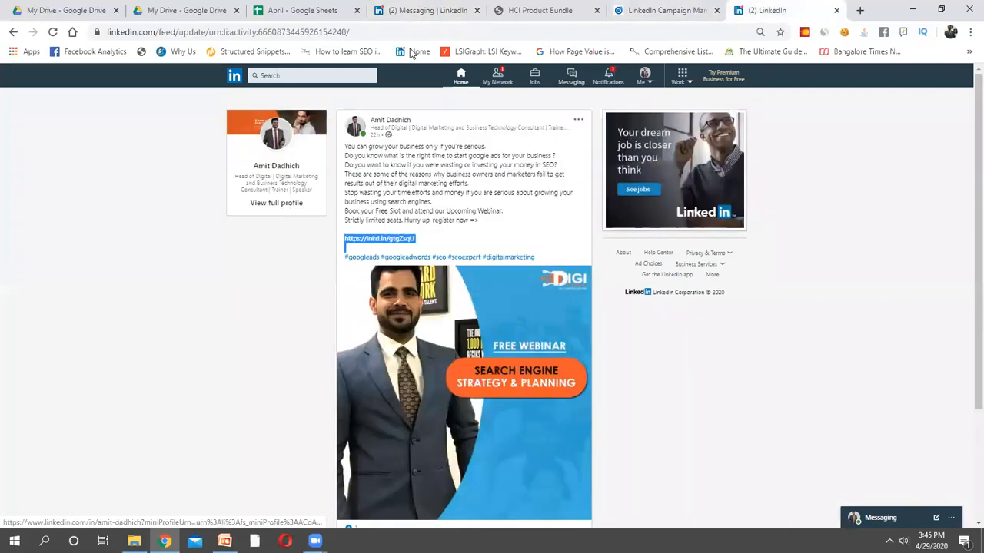
pyautogui.click(442, 10)
pyautogui.click(540, 10)
pyautogui.click(661, 10)
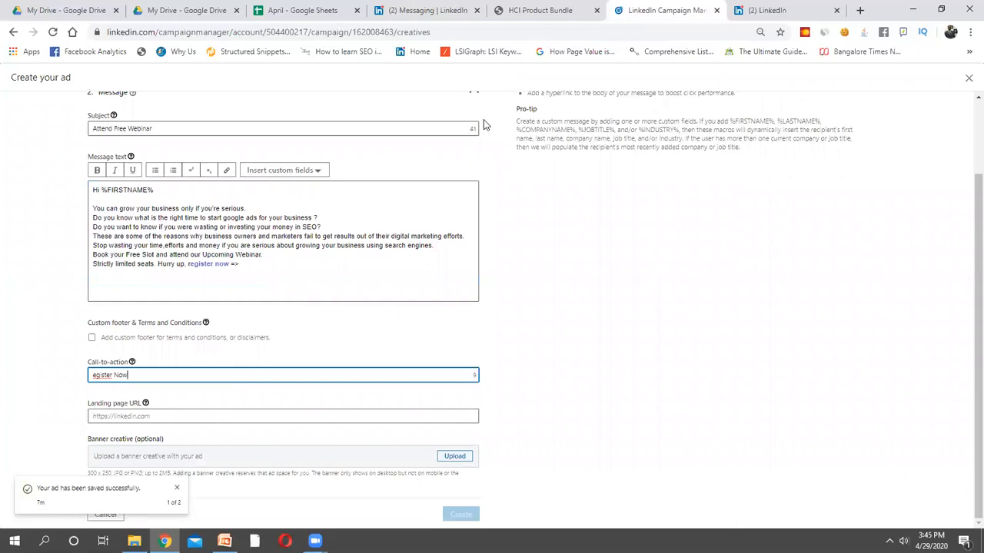
# Change the call-to-action text to "Rgister Now"
pyautogui.click(96, 375)
pyautogui.write('R')
pyautogui.click(153, 390)
pyautogui.click(165, 417)
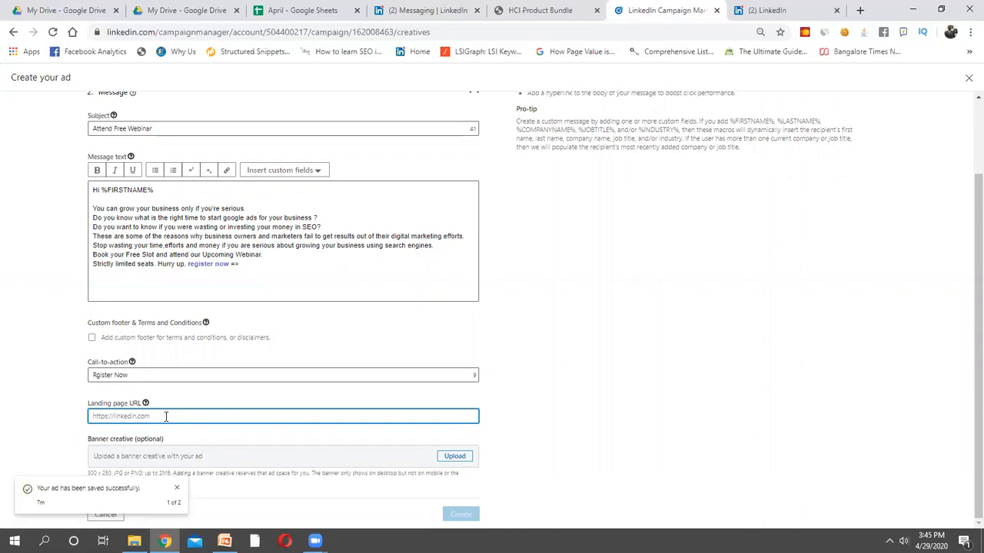
pyautogui.click(405, 9)
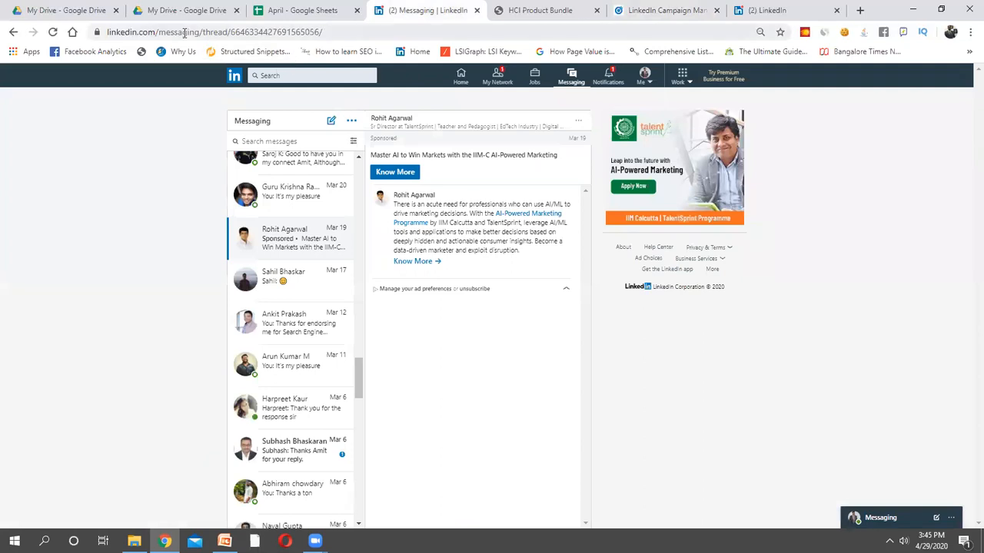
pyautogui.click(769, 9)
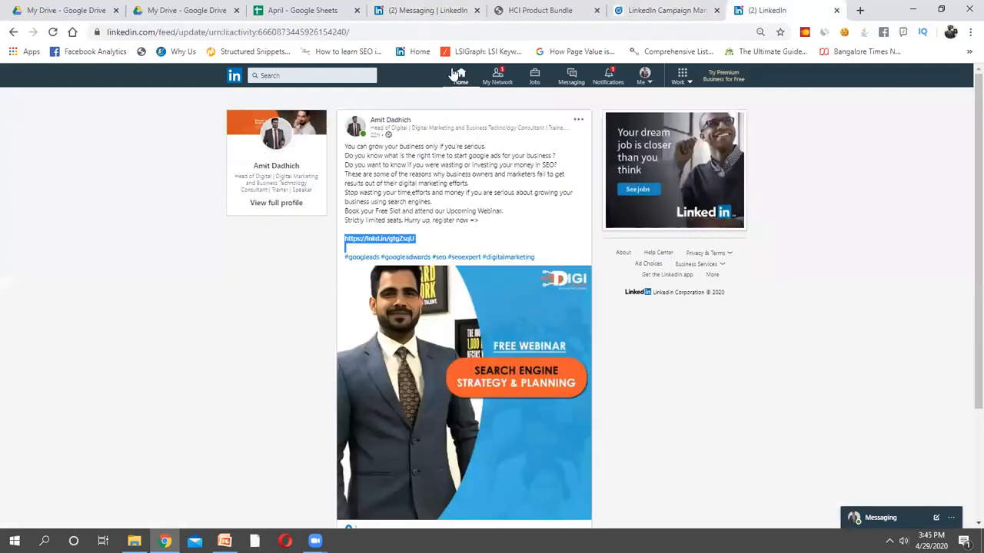
pyautogui.moveTo(158, 32); pyautogui.dragTo(4, 59)
pyautogui.hotkey('ctrl', 'c')
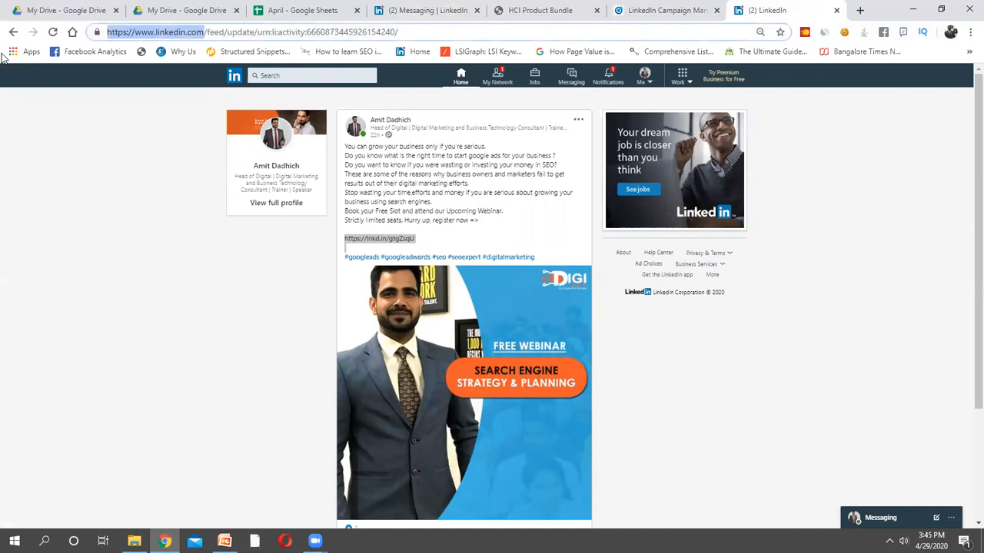
pyautogui.click(665, 9)
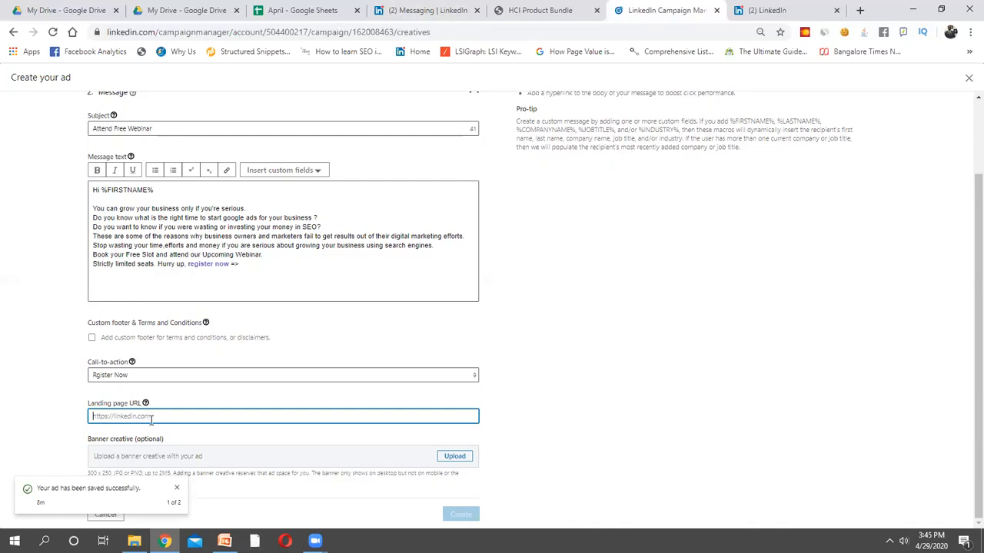
pyautogui.hotkey('ctrl', 'v')
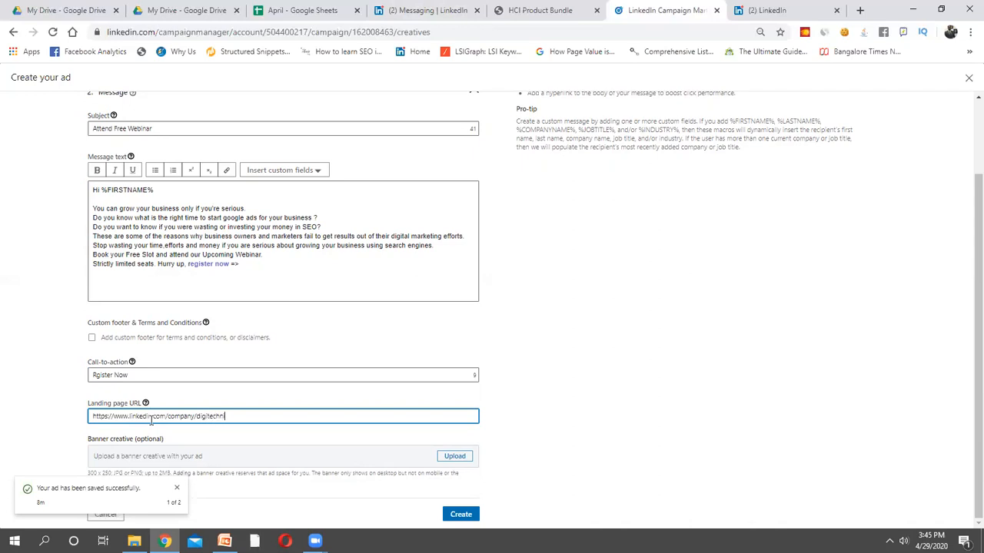
pyautogui.click(239, 434)
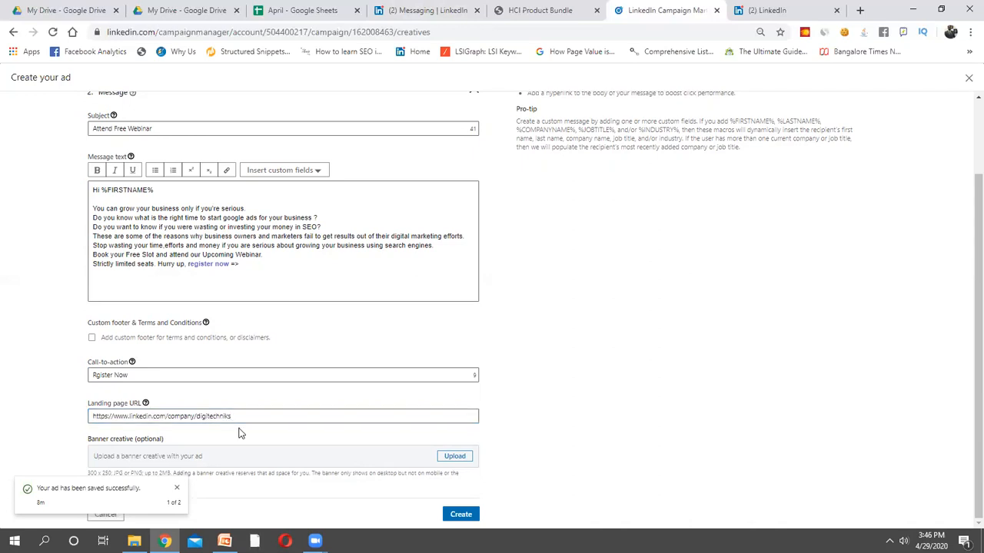
# Examine the banner shown beside the sponsored message in the LinkedIn inbox, then return to the ad form
pyautogui.click(430, 10)
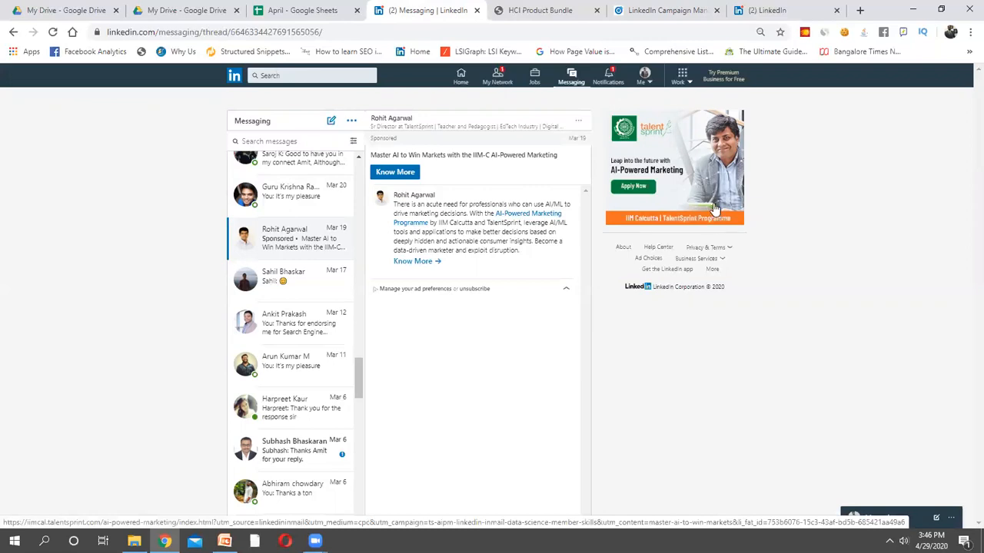
pyautogui.click(769, 10)
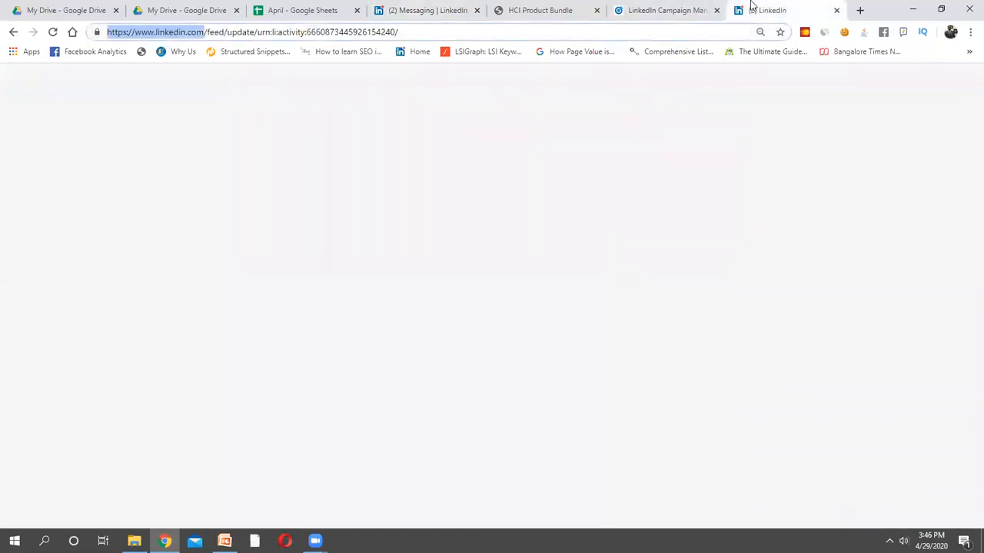
pyautogui.click(635, 8)
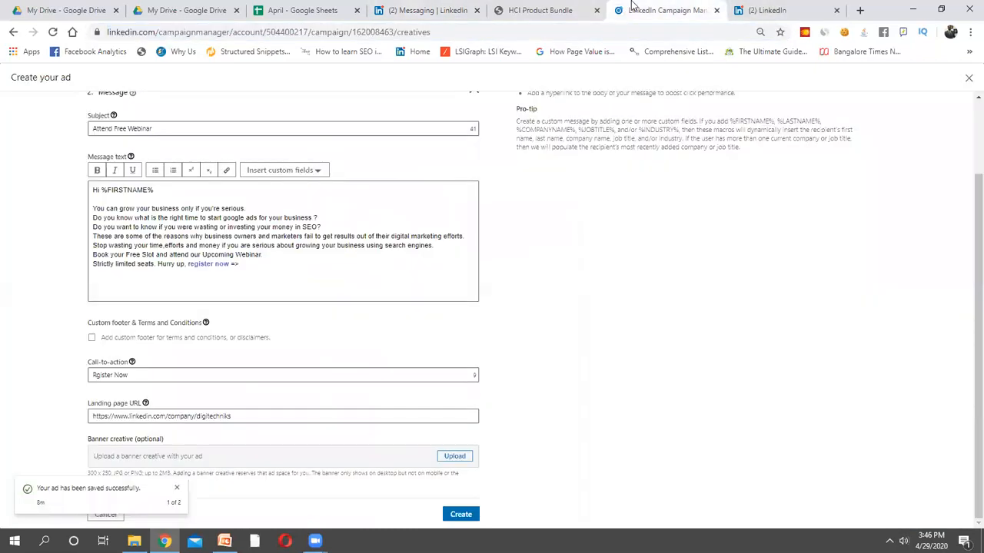
# Upload the image "a1 (1)" from Downloads as the banner creative and create the message ad
pyautogui.click(455, 456)
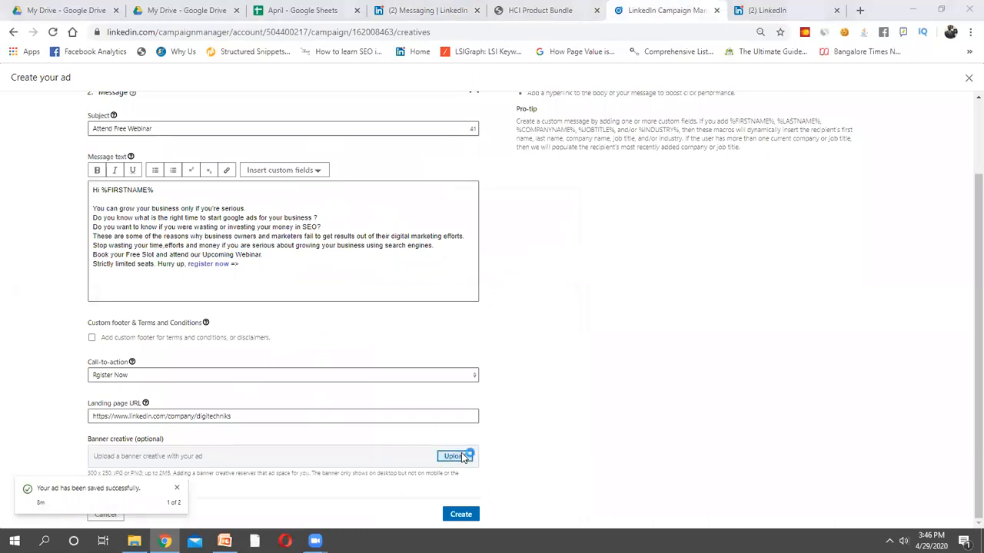
pyautogui.click(194, 127)
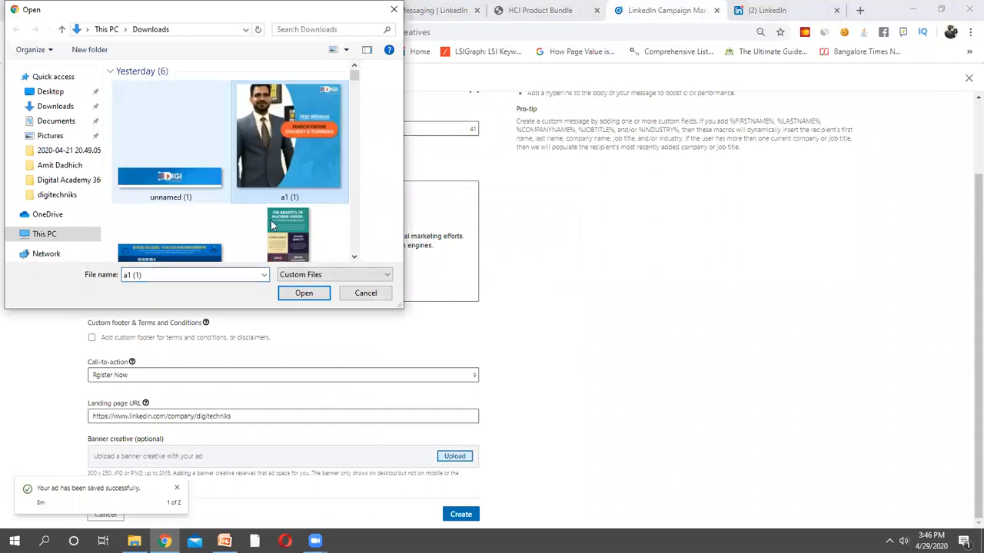
pyautogui.click(311, 296)
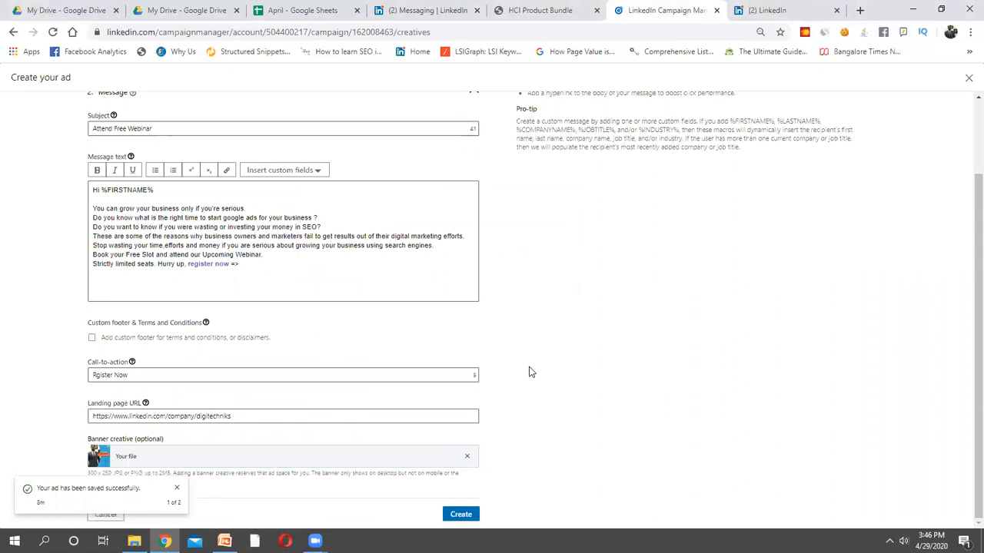
pyautogui.click(458, 514)
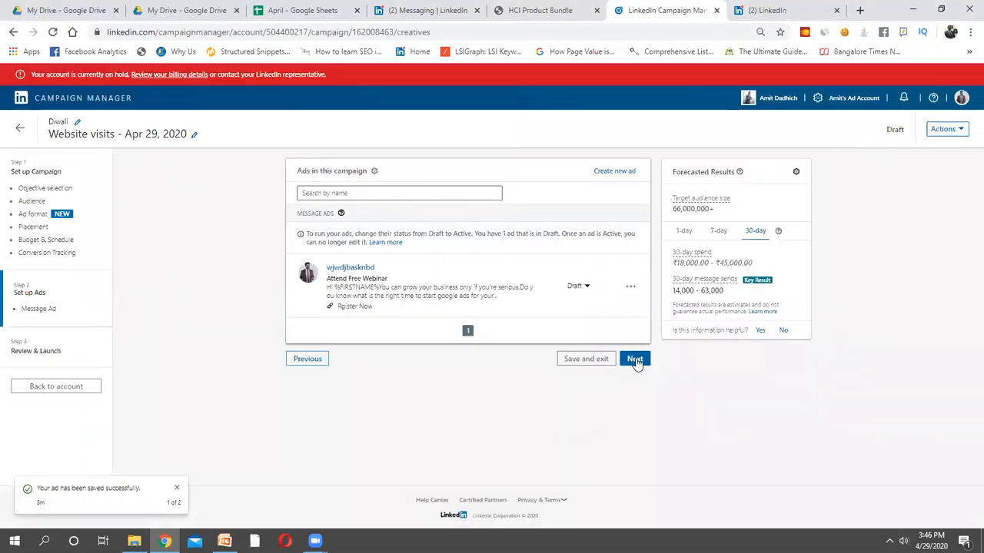
# Review the Website visits campaign's settings, launch the campaign, and go to the account overview
pyautogui.click(635, 360)
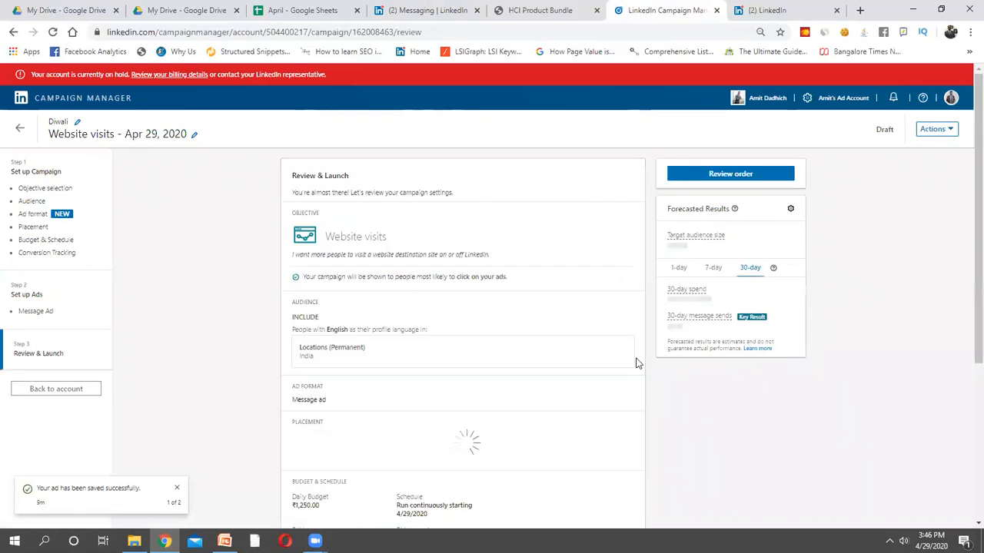
pyautogui.scroll(-5, 538, 395)
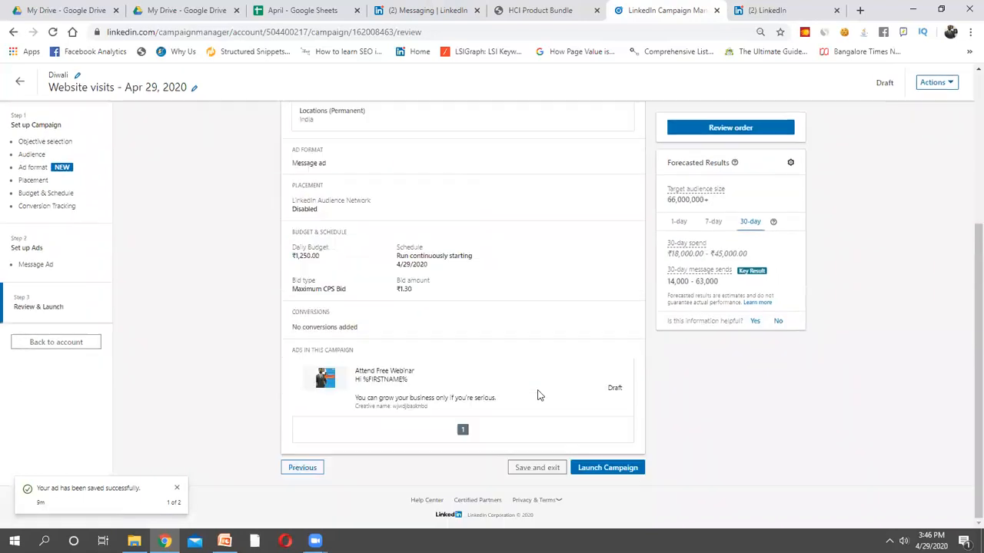
pyautogui.click(609, 468)
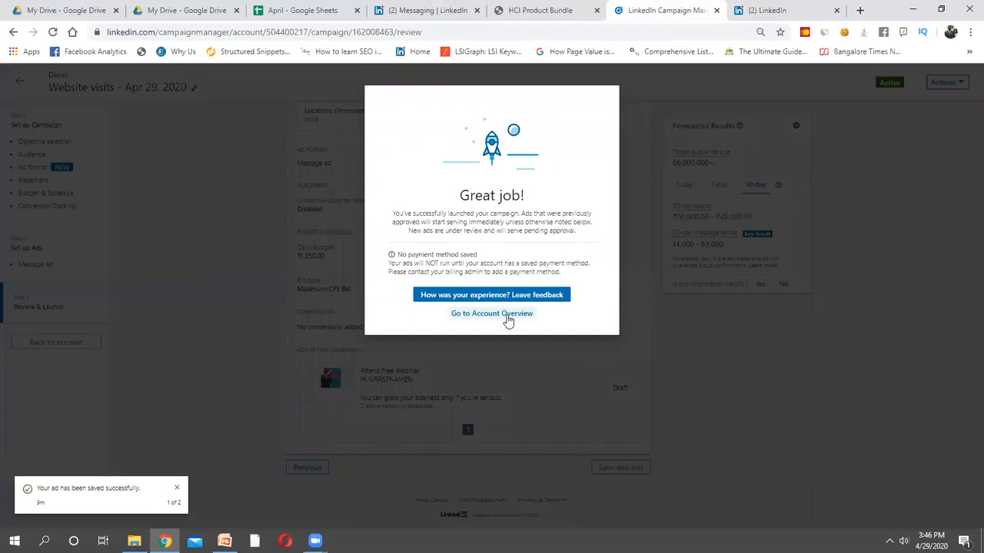
pyautogui.click(507, 315)
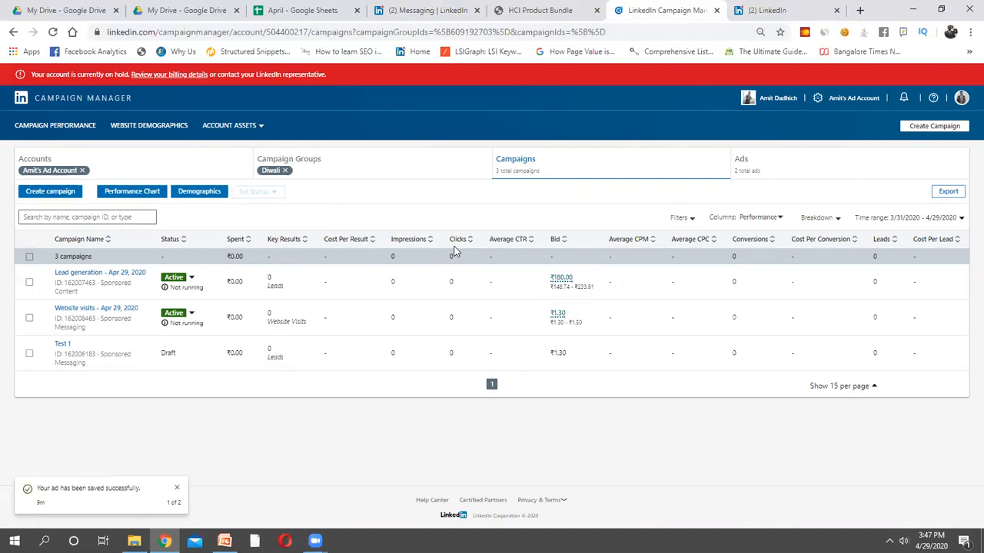
# Reopen your own ad account from the list of accounts and examine its account settings and account assets options
pyautogui.click(783, 101)
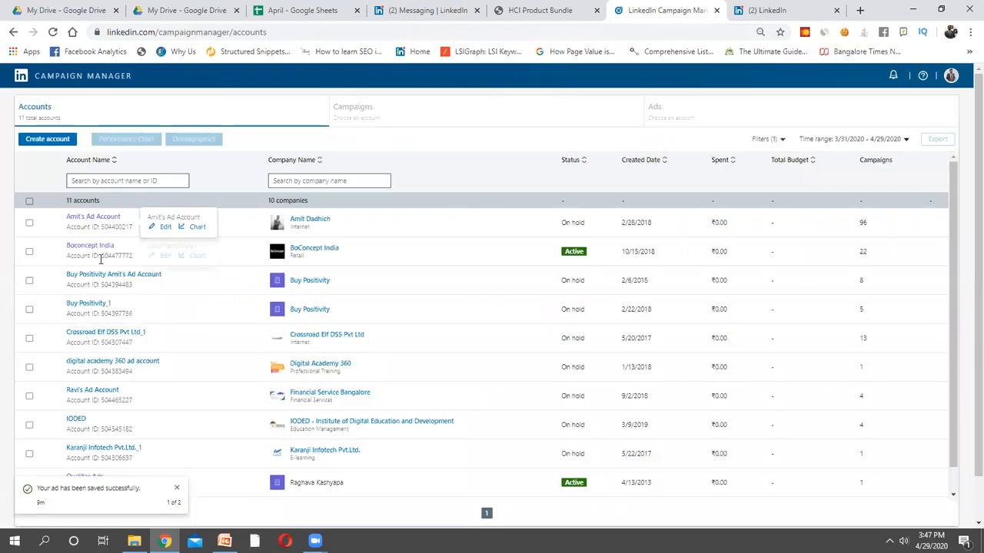
pyautogui.click(92, 219)
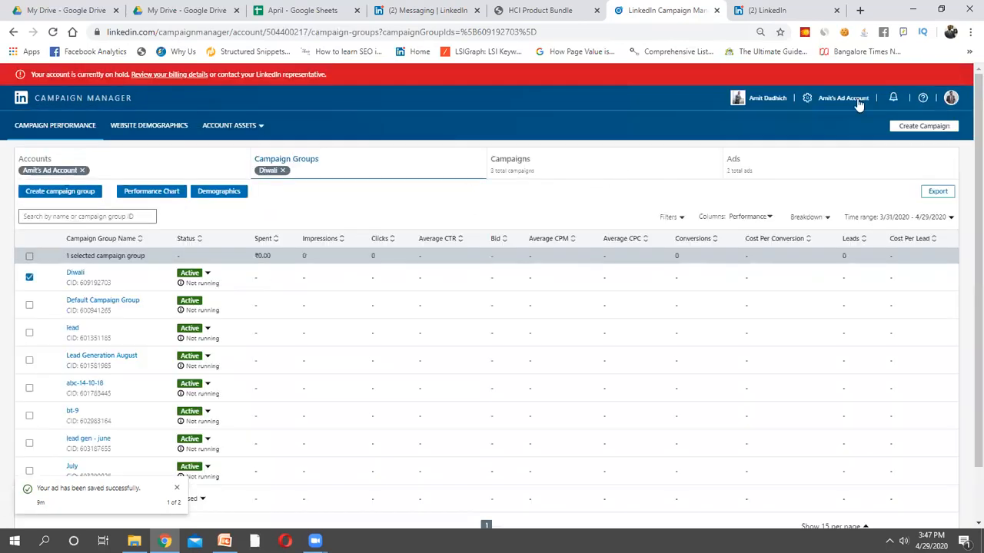
pyautogui.click(863, 101)
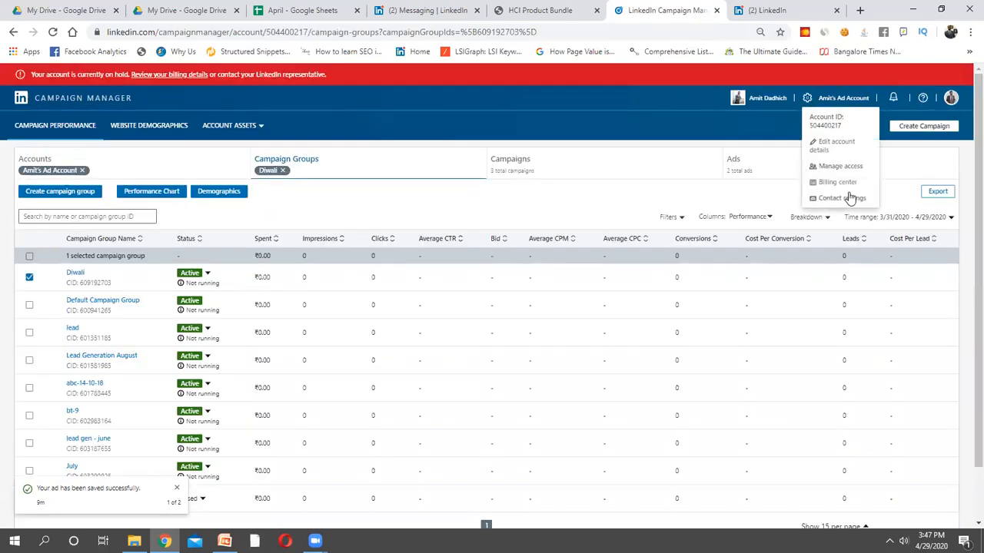
pyautogui.click(250, 125)
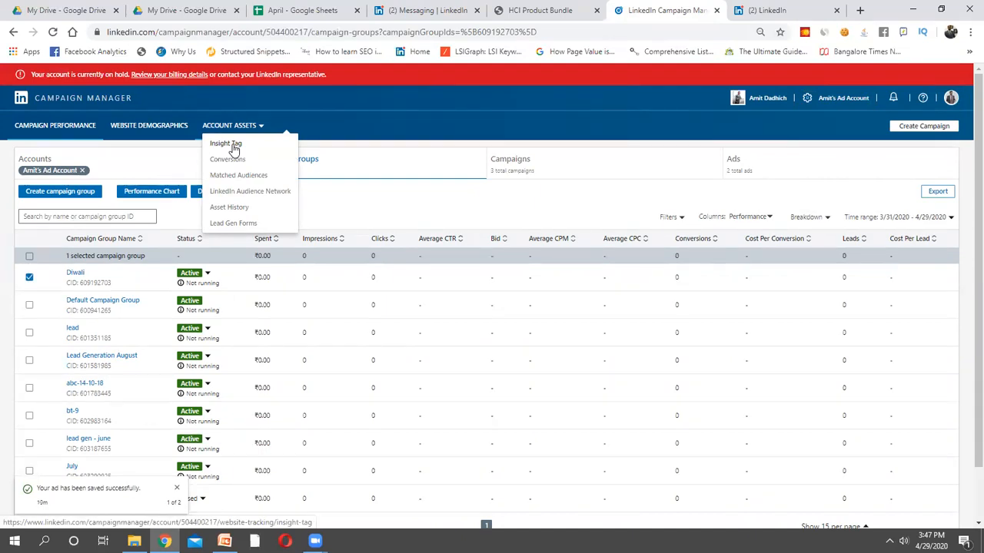
# Open the Insight Tag setup, copy the tag code for self-installation, and read the instructions on where to paste it
pyautogui.click(234, 147)
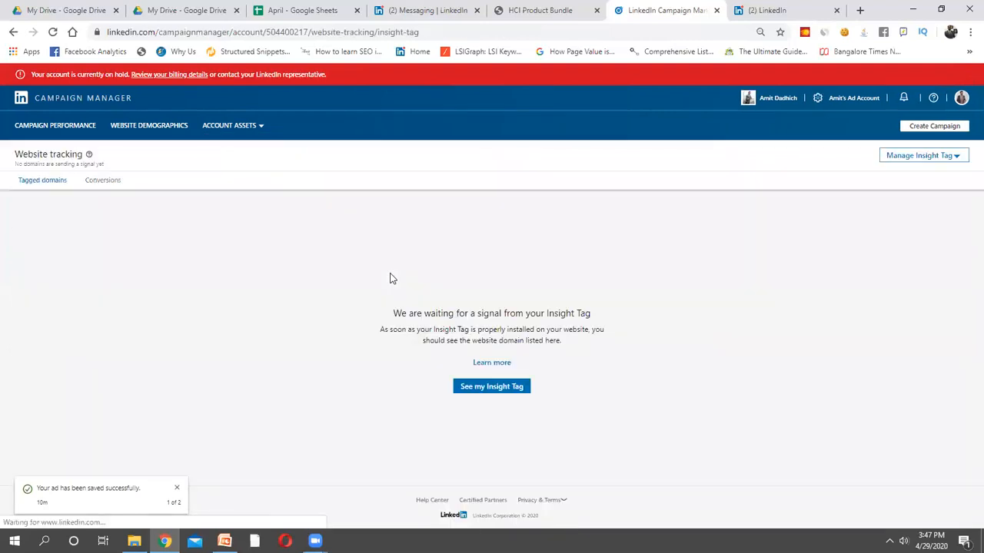
pyautogui.click(492, 389)
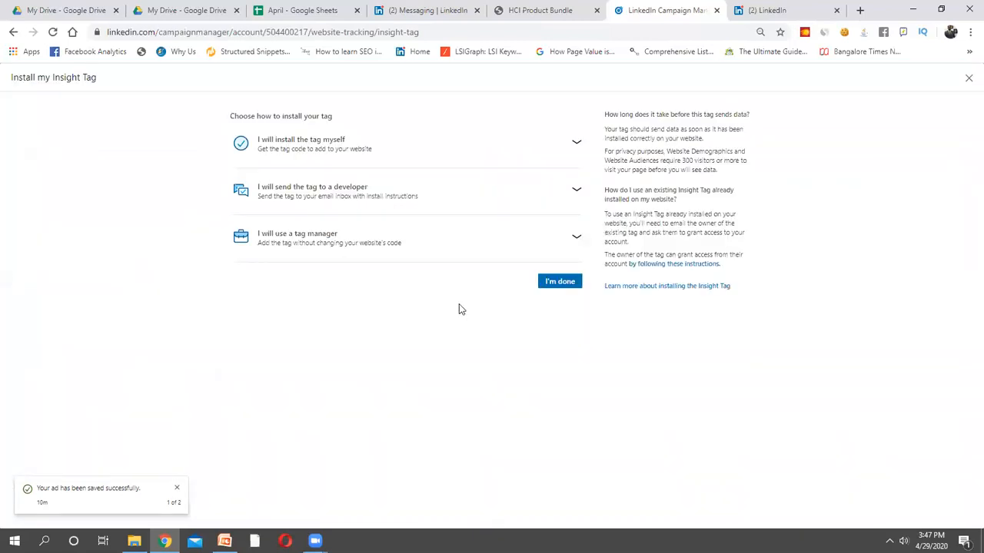
pyautogui.click(452, 142)
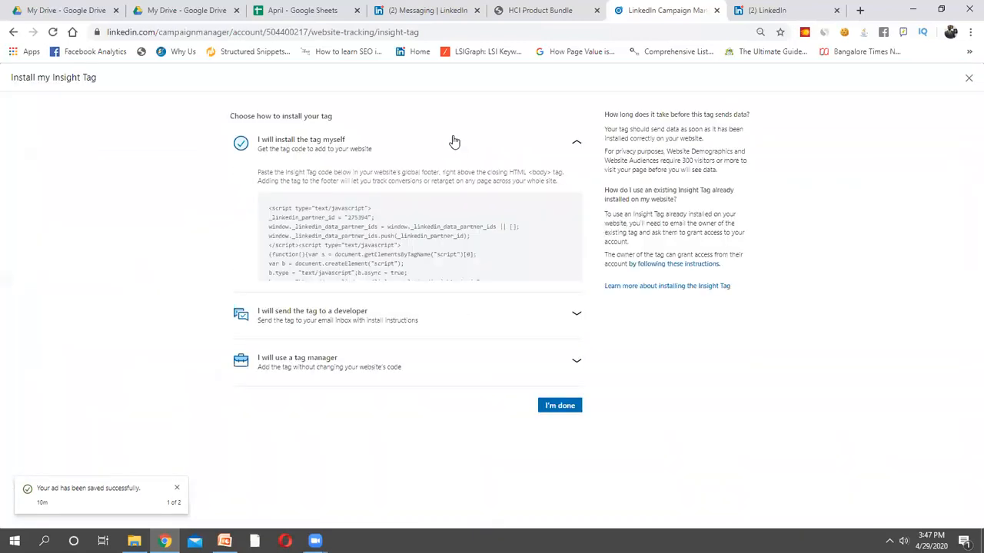
pyautogui.click(479, 247)
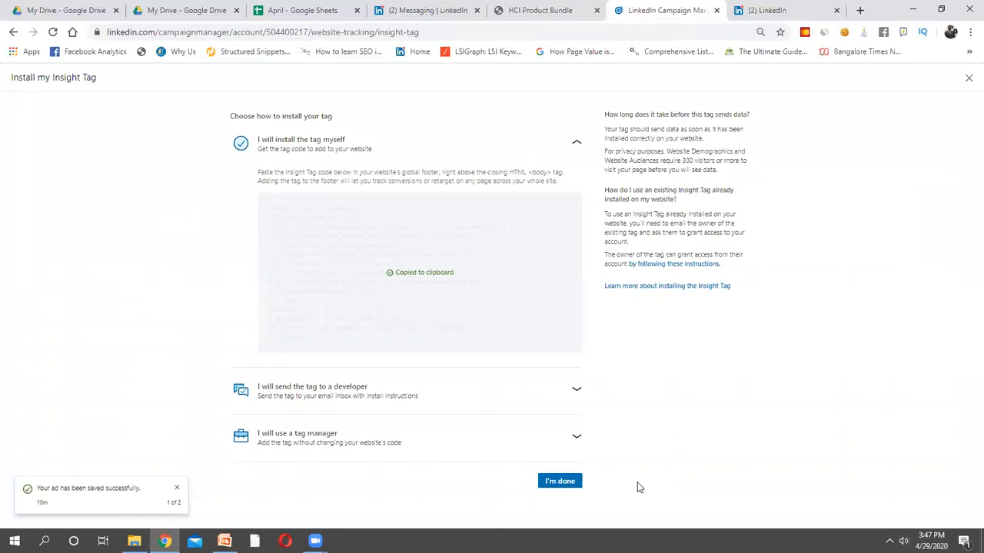
pyautogui.moveTo(561, 187); pyautogui.dragTo(257, 176)
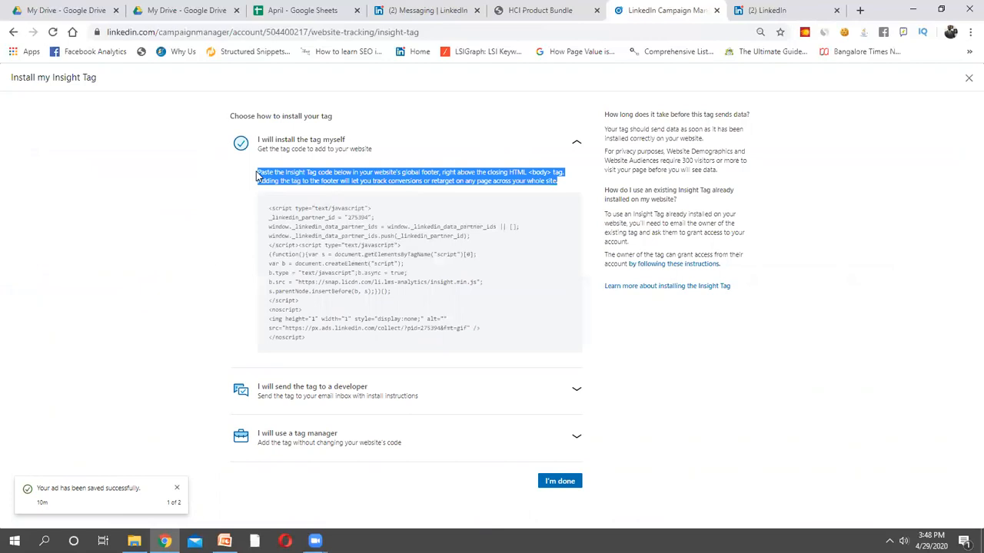
pyautogui.tripleClick(257, 176)
# Review the options for sending the Insight Tag to a developer and for using a tag manager, then finish the tag setup
pyautogui.click(419, 400)
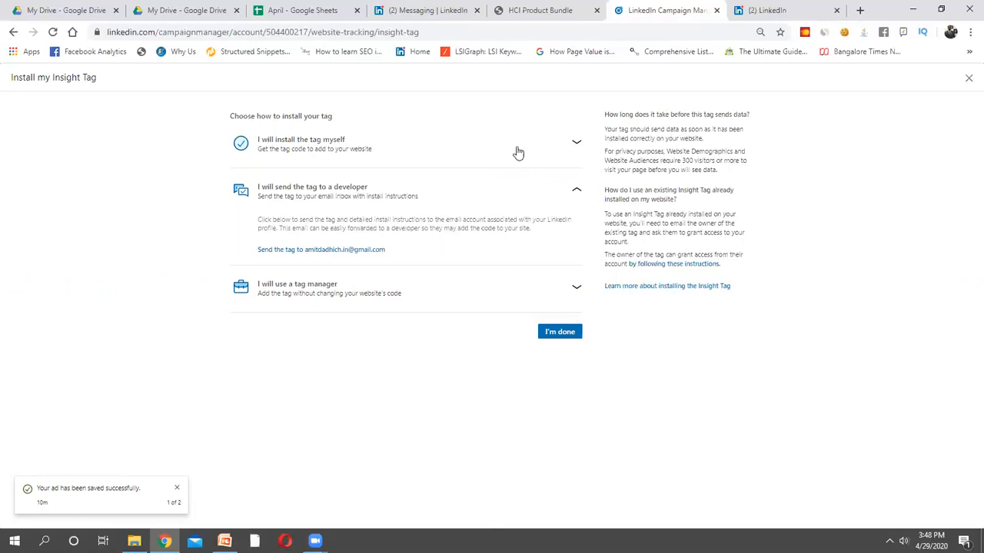
pyautogui.click(570, 144)
pyautogui.click(443, 233)
pyautogui.click(563, 482)
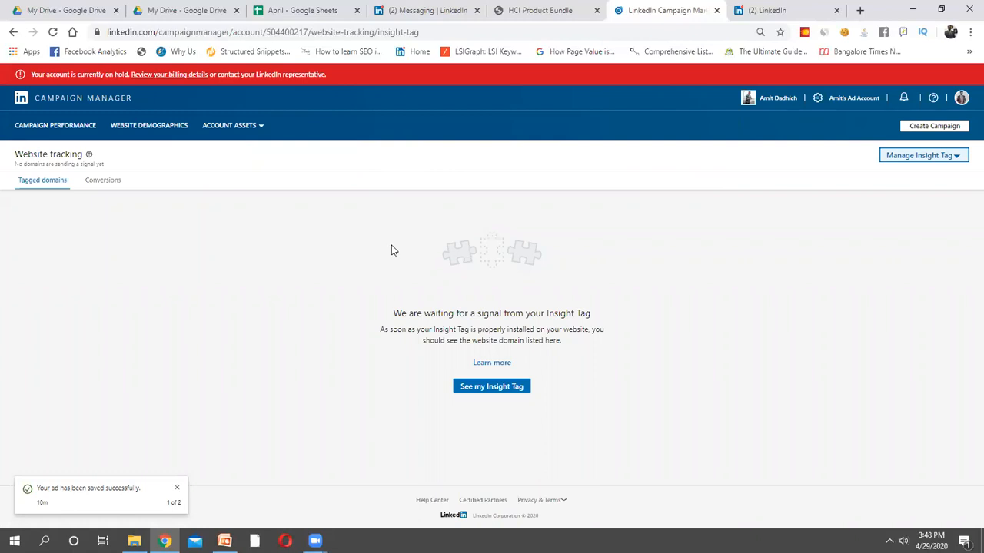
# Open the account's Conversions list and look through the existing conversions
pyautogui.click(239, 131)
pyautogui.click(245, 160)
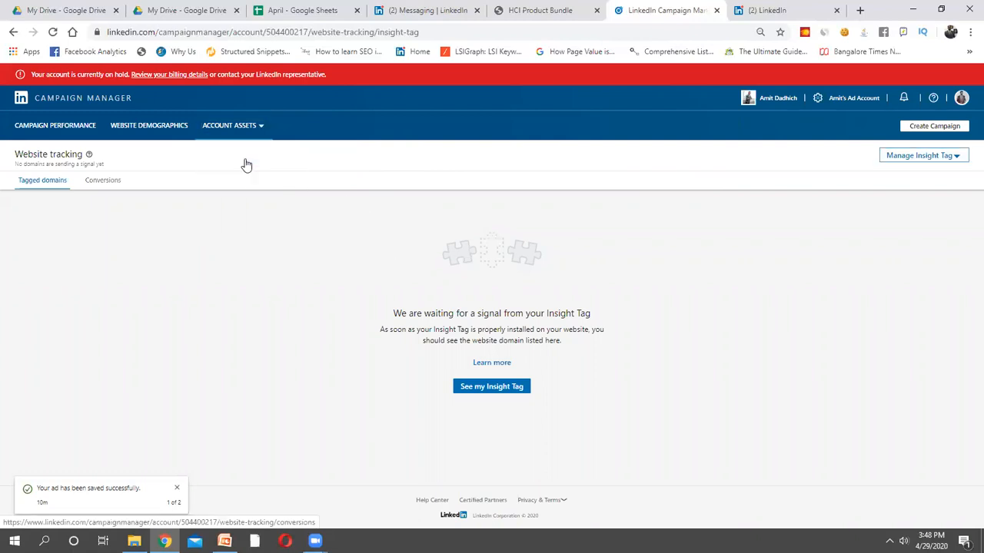
pyautogui.scroll(-2, 413, 350)
pyautogui.scroll(2, 413, 350)
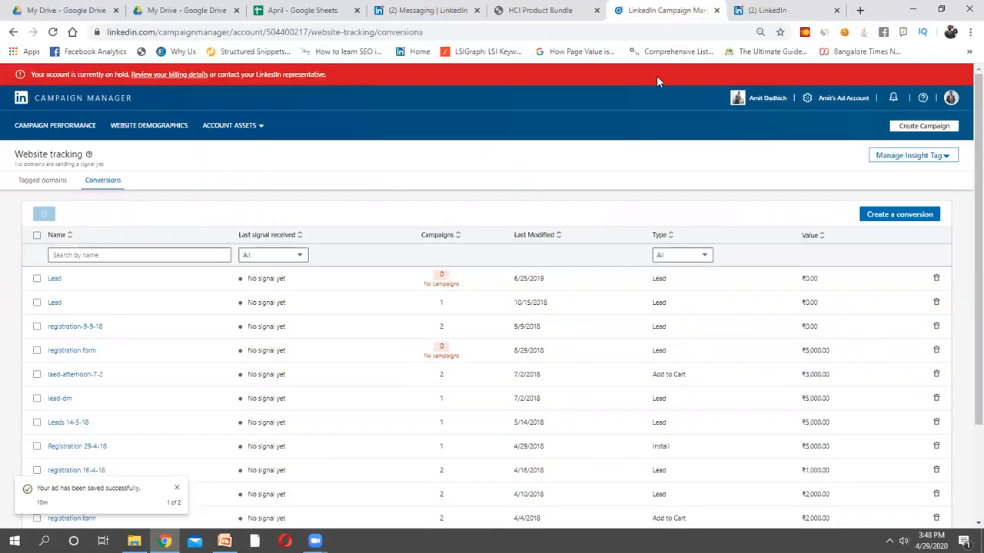
# Open the consultant website's thank-you page in a new browser tab and examine its address
pyautogui.click(794, 14)
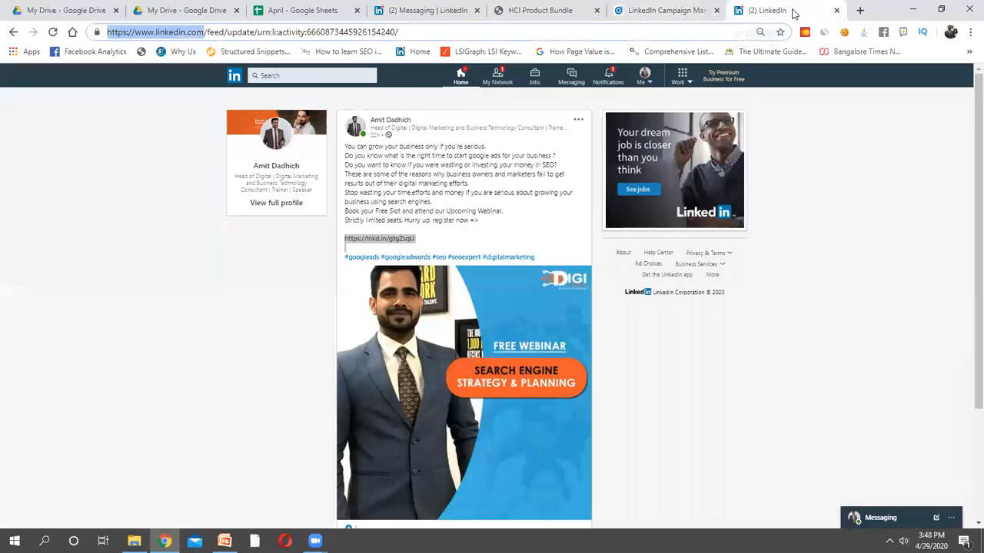
pyautogui.click(860, 10)
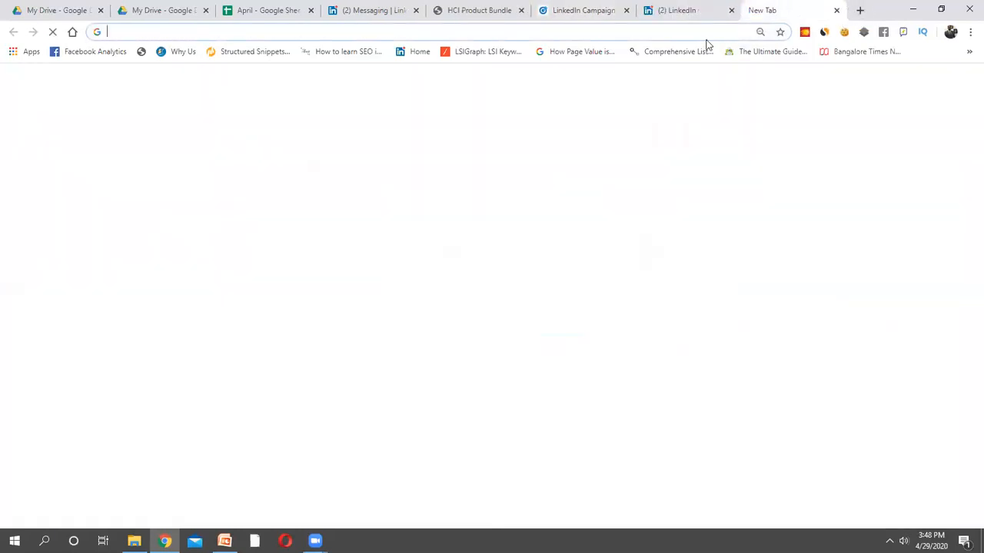
pyautogui.write('ami')
pyautogui.press('Right')
pyautogui.write('/th')
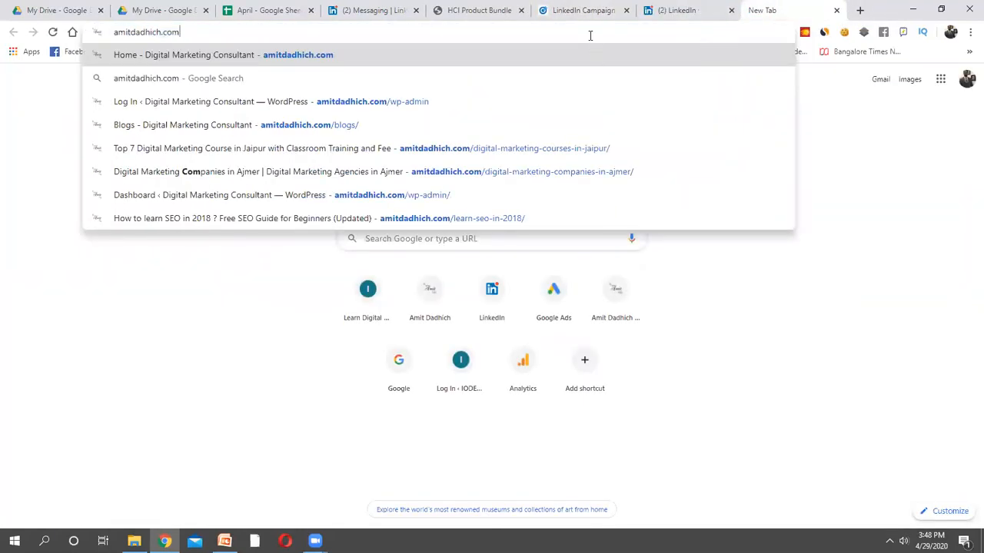
pyautogui.write('ankyo')
pyautogui.press('BackSpace')
pyautogui.press('BackSpace')
pyautogui.write('-you')
pyautogui.press('Return')
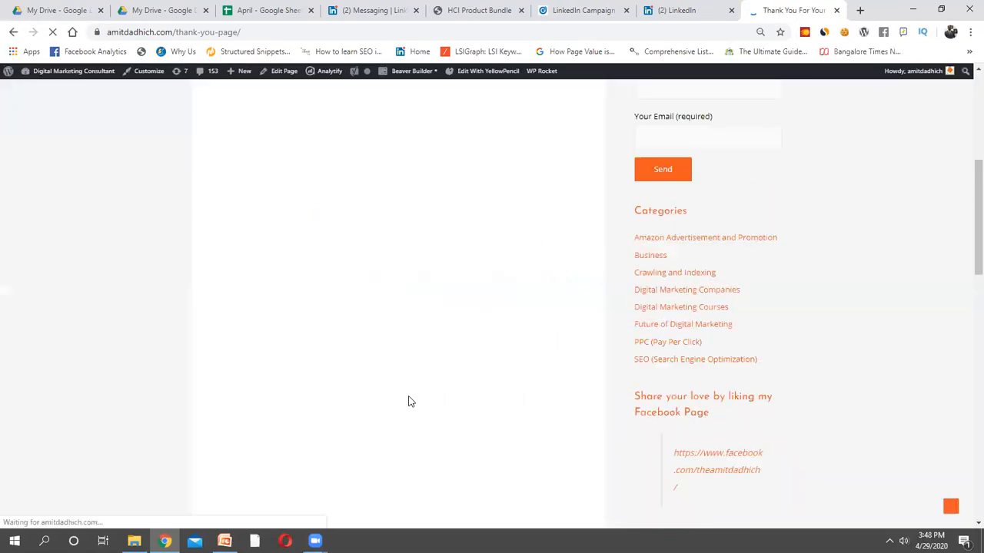
pyautogui.click(230, 33)
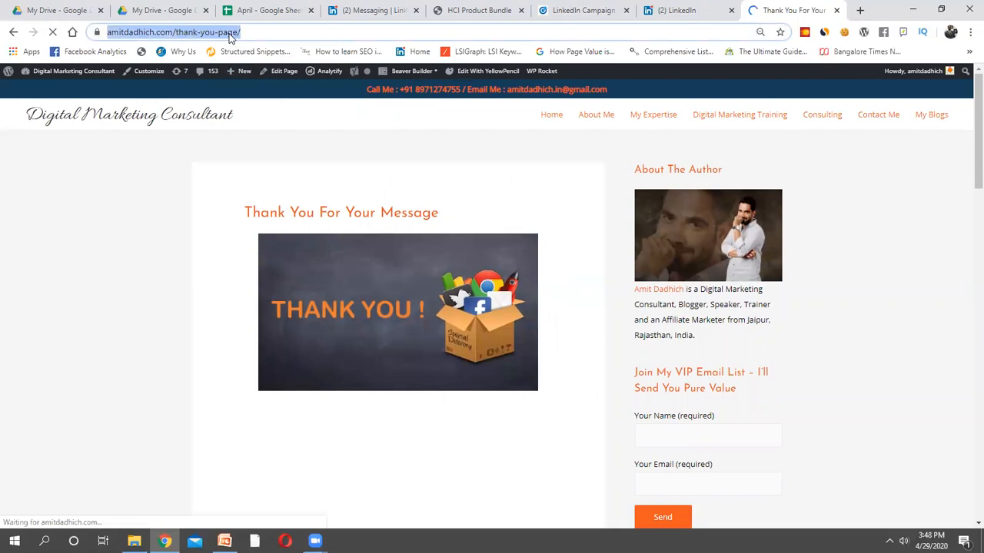
# Return to Campaign Manager and start a new conversion named "lead"
pyautogui.click(685, 10)
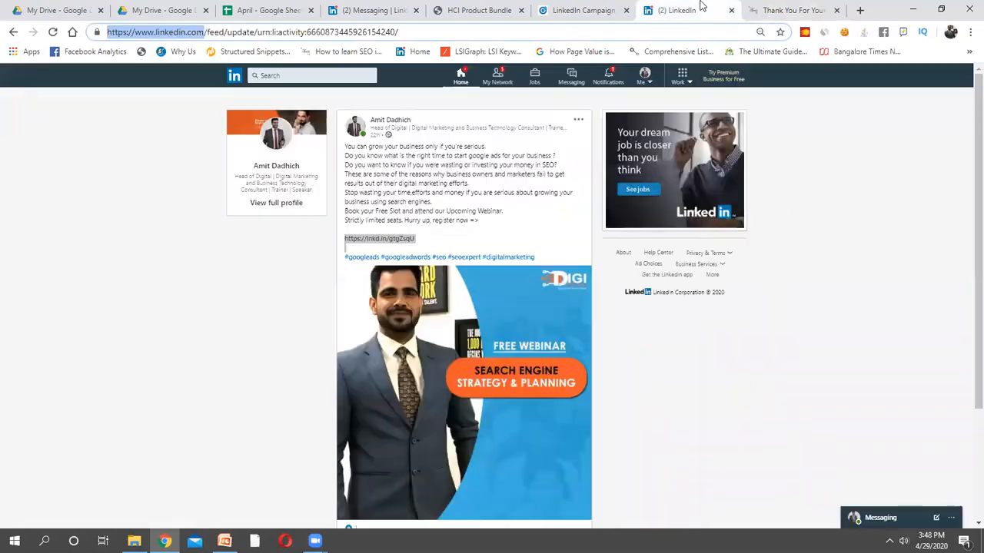
pyautogui.click(615, 10)
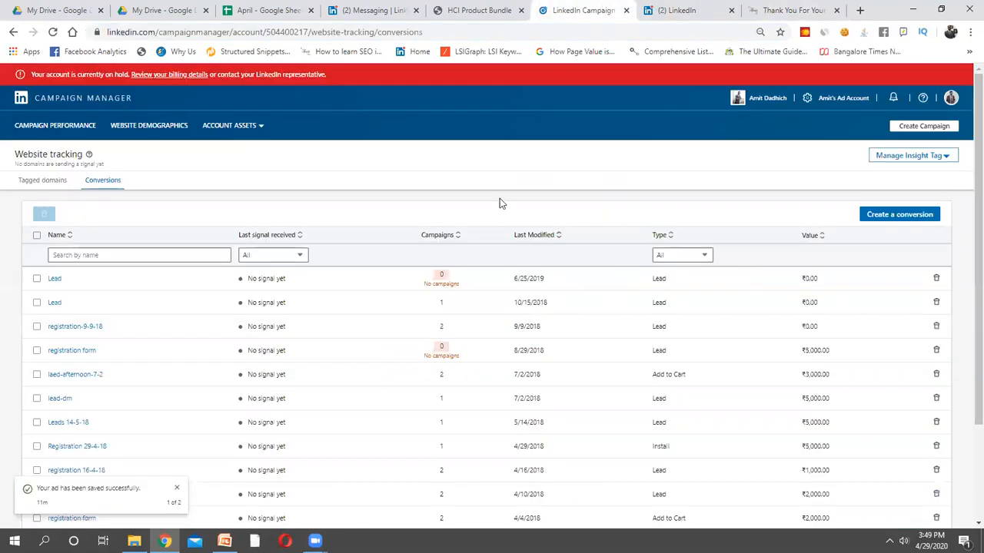
pyautogui.click(923, 215)
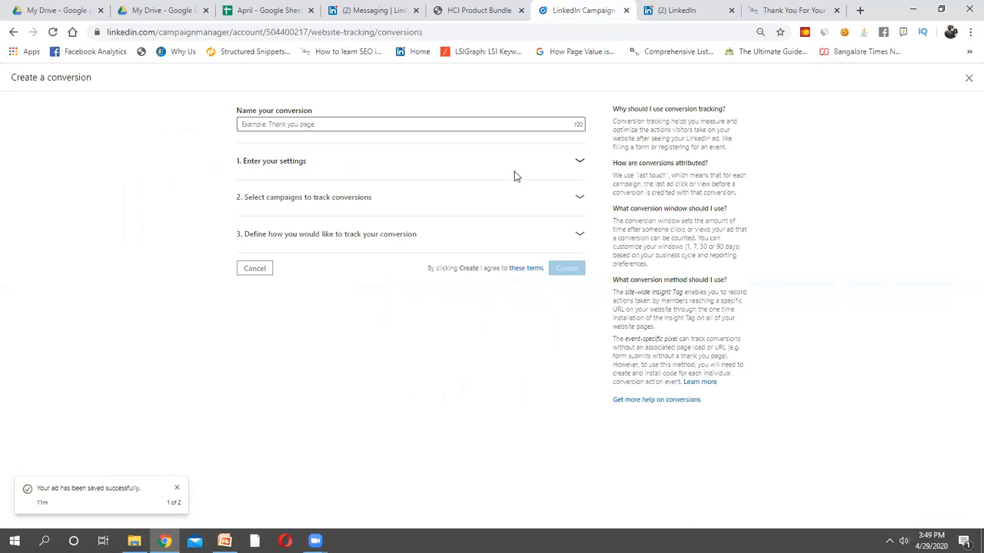
pyautogui.click(442, 123)
pyautogui.write('lead')
# View the contact form on the consultant website's home page, then return to the conversion form
pyautogui.click(799, 10)
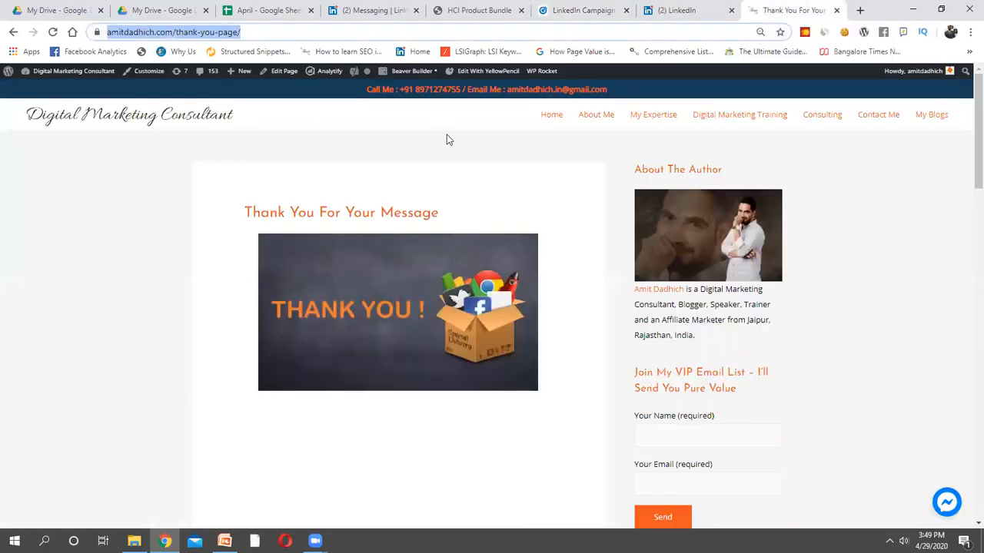
pyautogui.click(118, 125)
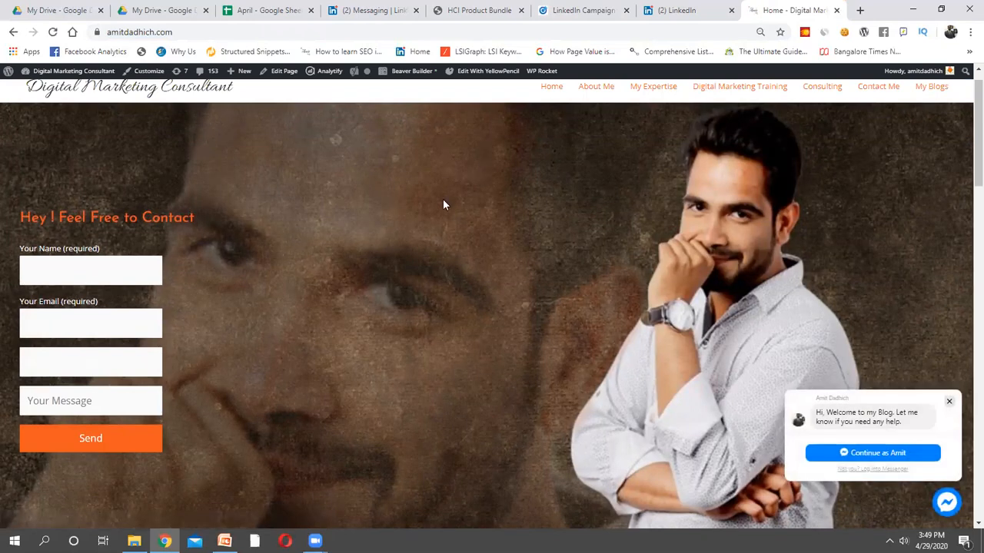
pyautogui.click(683, 12)
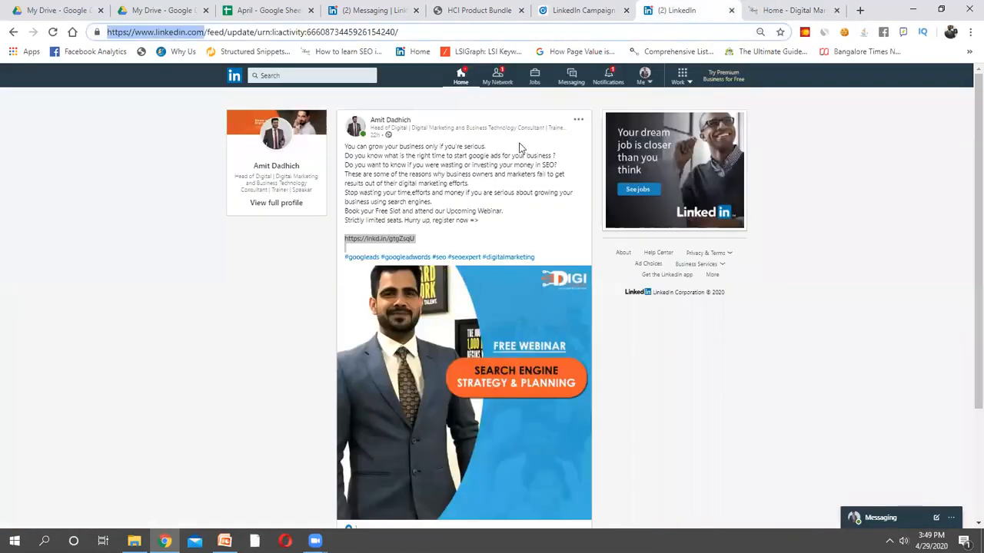
pyautogui.click(561, 9)
# Extend the conversion's name to "lead - 29-4-2020"
pyautogui.click(432, 127)
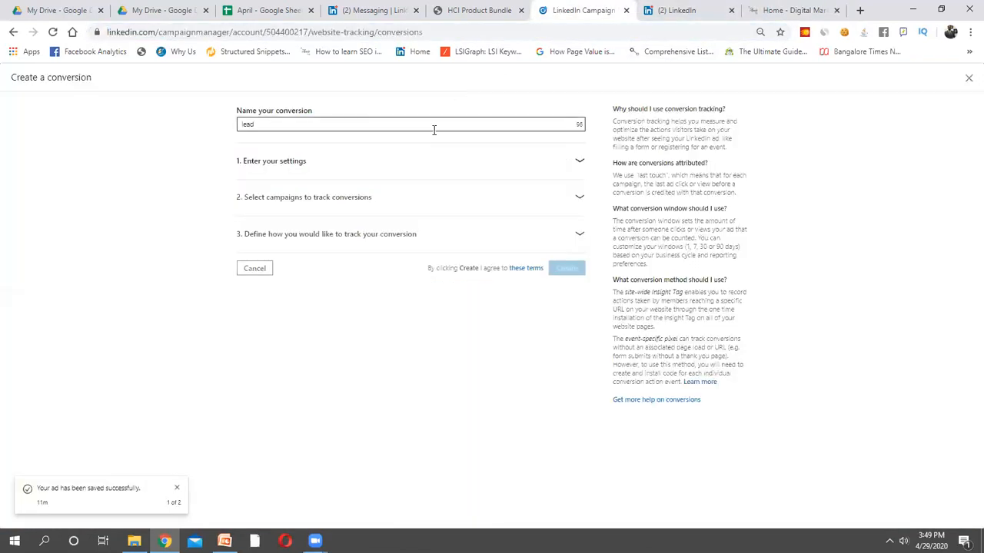
pyautogui.write('-')
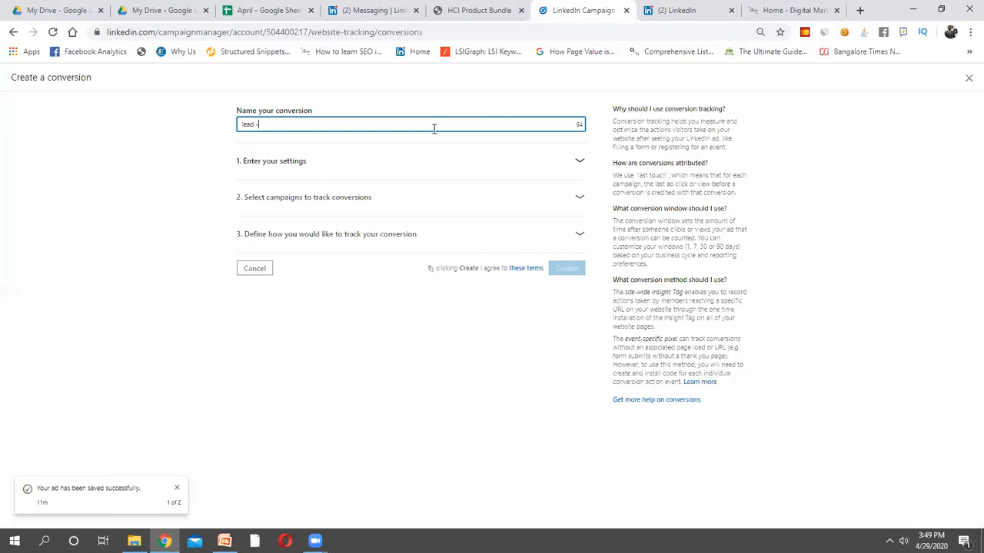
pyautogui.write(' 29-4-2020')
# Set the conversion type to Lead in the conversion settings and review the other available types
pyautogui.click(437, 162)
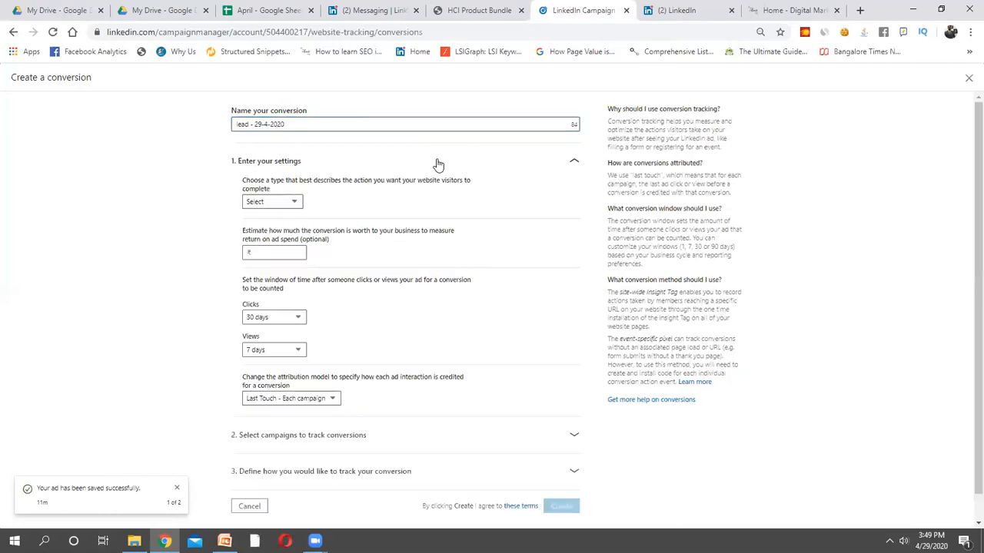
pyautogui.click(295, 203)
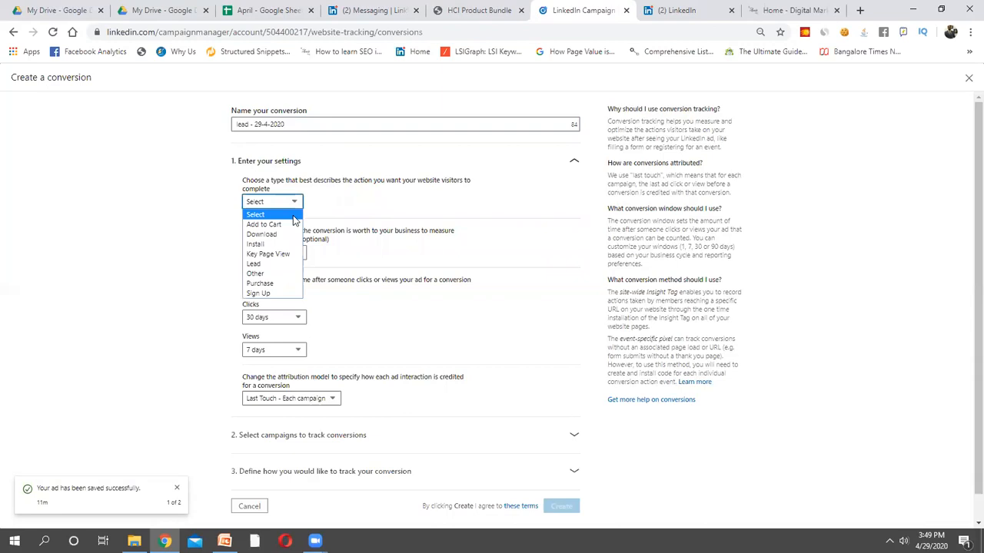
pyautogui.click(288, 264)
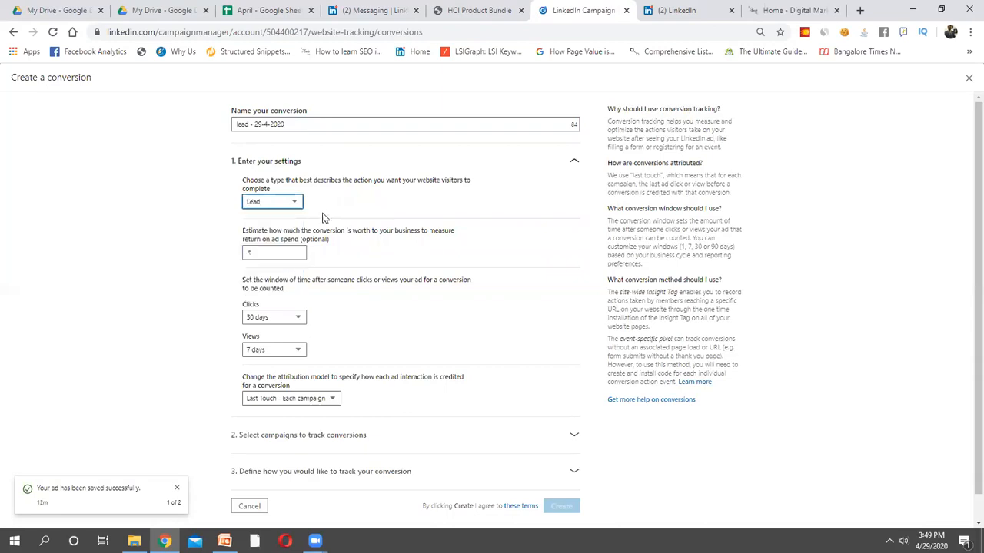
pyautogui.click(294, 203)
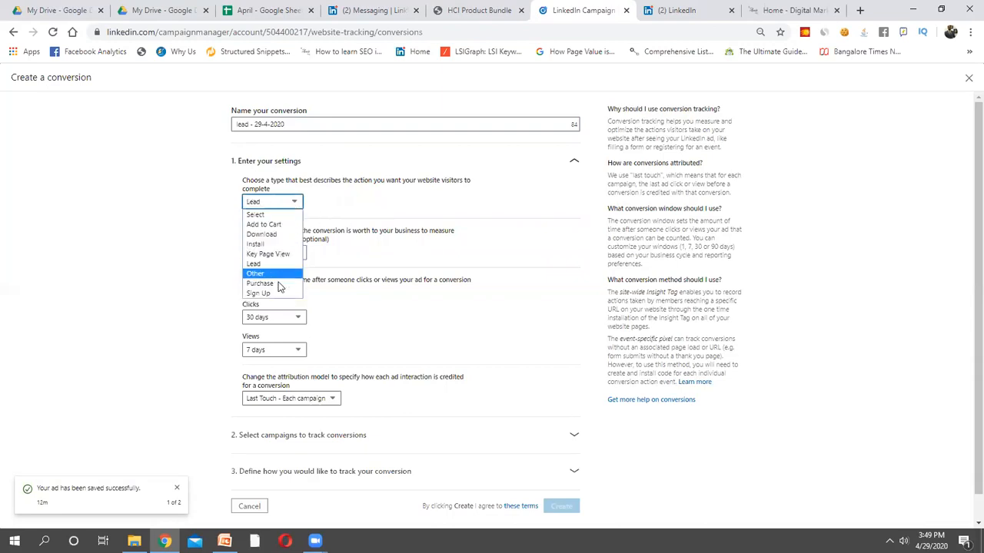
pyautogui.click(358, 202)
# Examine the optional conversion value field and the time window choices for ad clicks
pyautogui.scroll(-1, 325, 267)
pyautogui.click(279, 226)
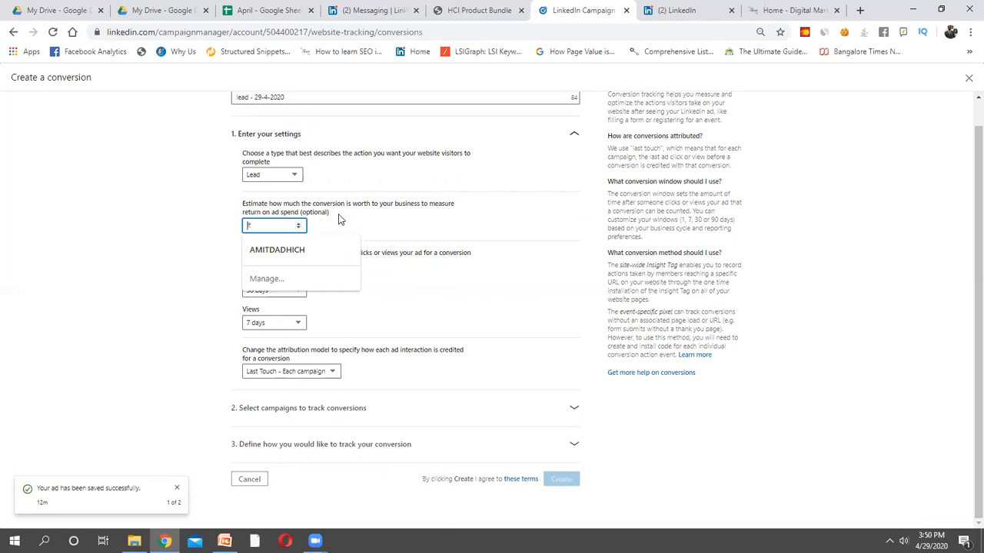
pyautogui.press('Escape')
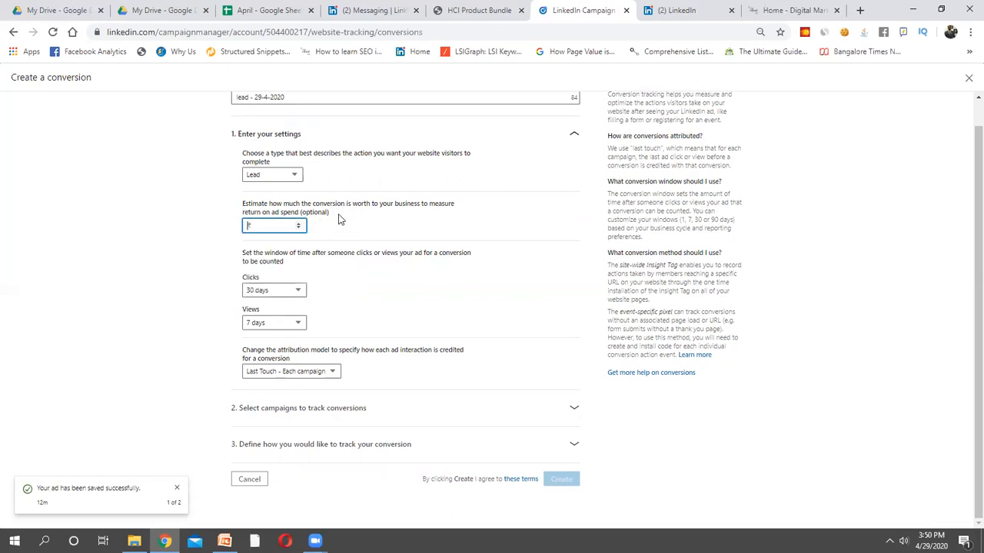
pyautogui.click(303, 290)
pyautogui.click(311, 292)
pyautogui.click(286, 291)
pyautogui.click(359, 289)
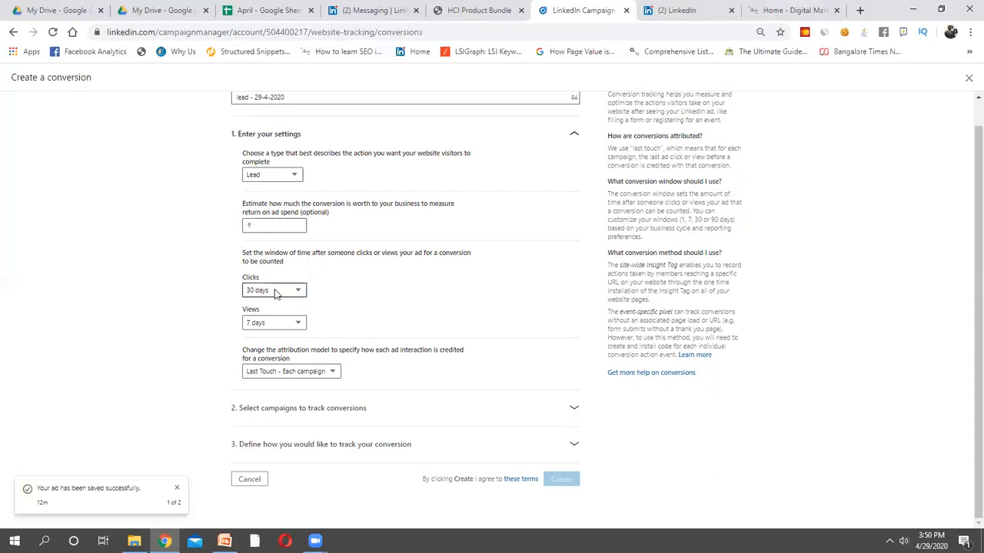
# Set the conversion window for views to 1 day and choose the "Last Touch - Each campaign" attribution model
pyautogui.click(285, 325)
pyautogui.click(356, 331)
pyautogui.click(290, 327)
pyautogui.click(292, 364)
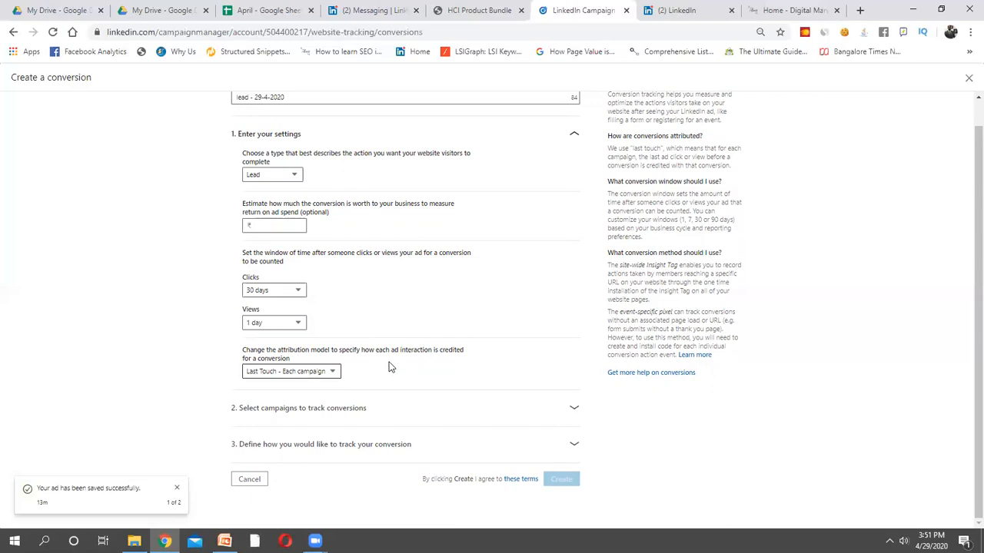
pyautogui.click(323, 371)
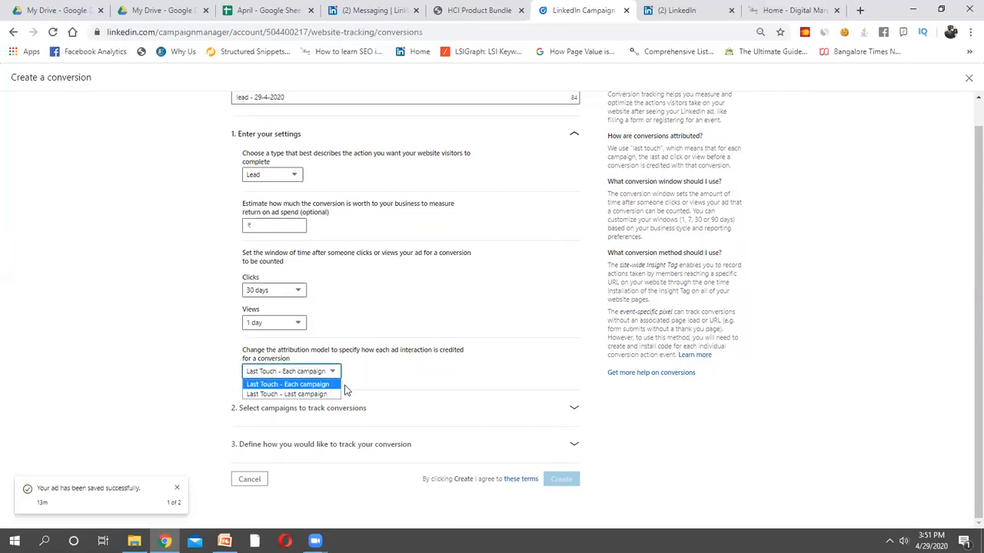
pyautogui.click(307, 384)
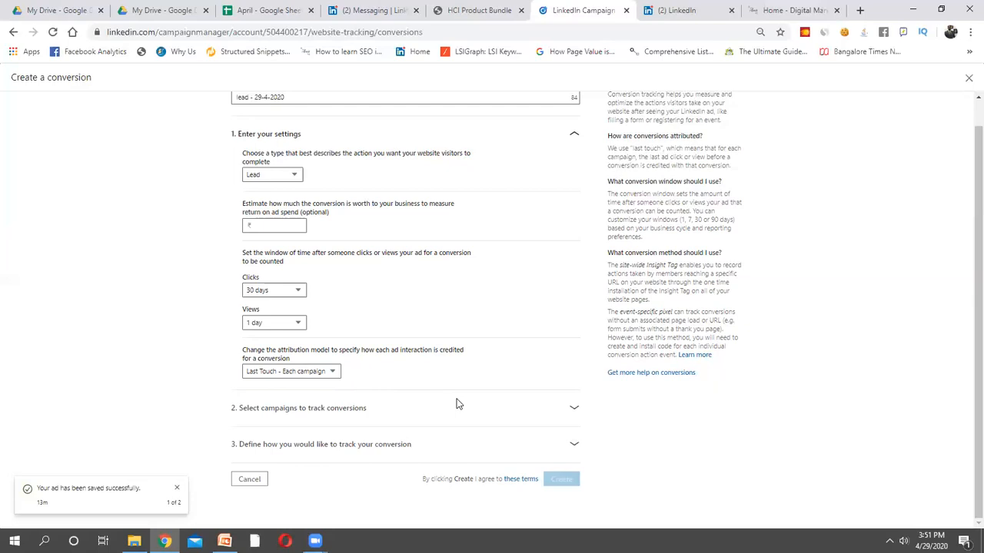
# Select the campaigns 1-3-18 text, inmail 1-3-18, leads generation 22-3-18 and website traffic 22-3-18 for conversion tracking and review the settings
pyautogui.click(573, 407)
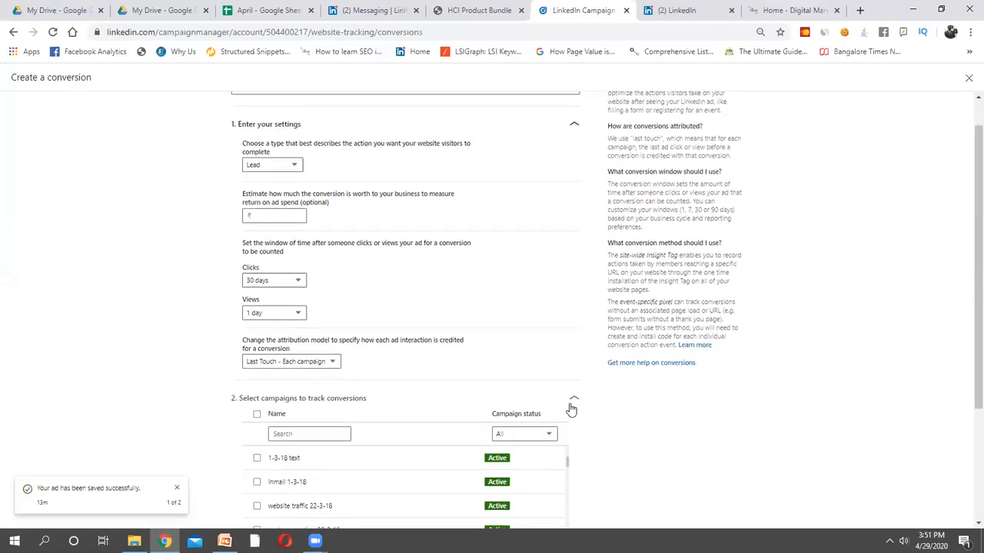
pyautogui.scroll(-3, 571, 409)
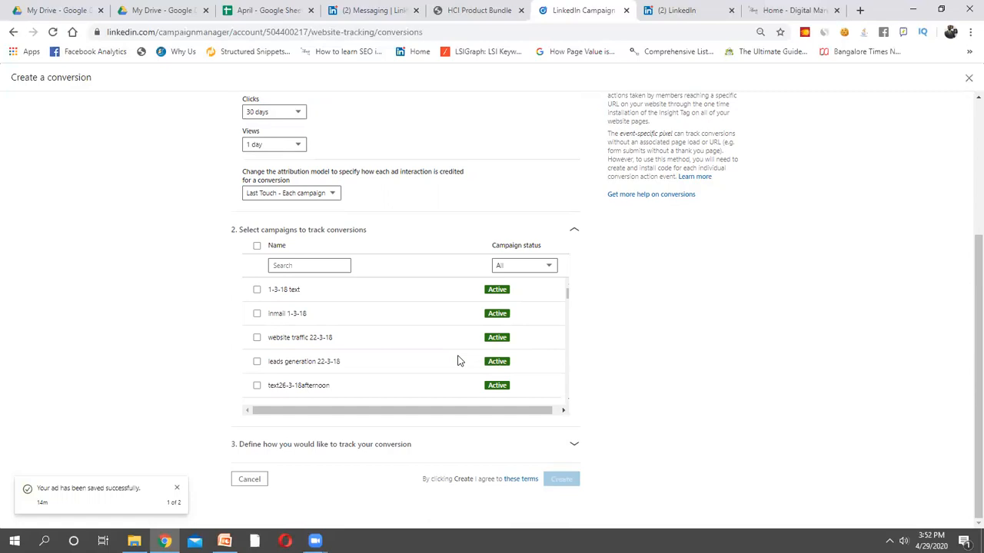
pyautogui.scroll(-3, 492, 380)
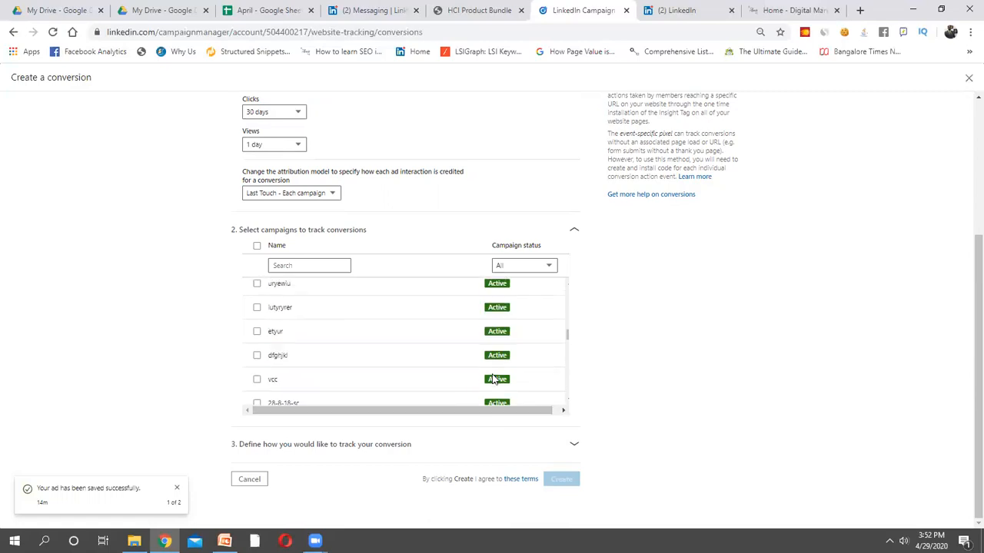
pyautogui.scroll(3, 492, 380)
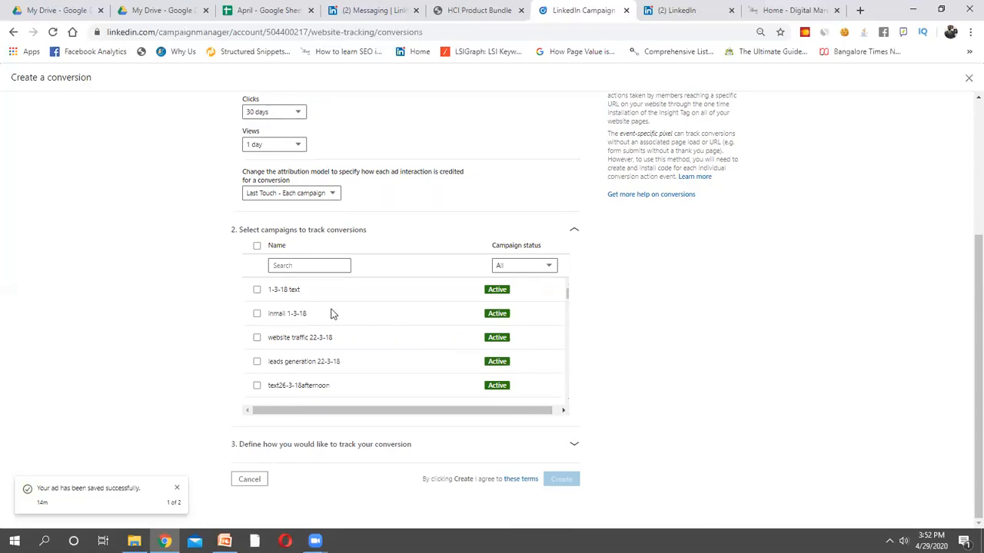
pyautogui.click(256, 289)
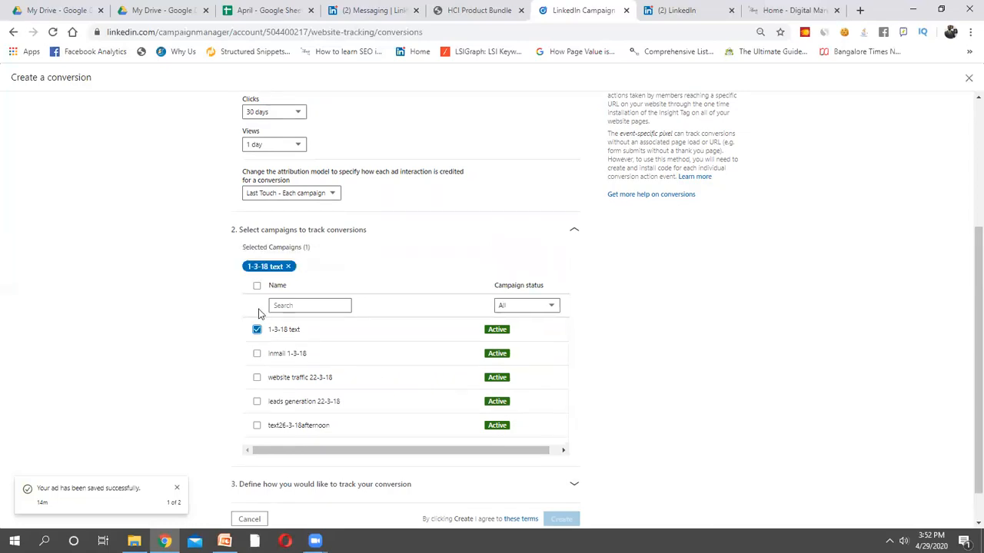
pyautogui.click(257, 354)
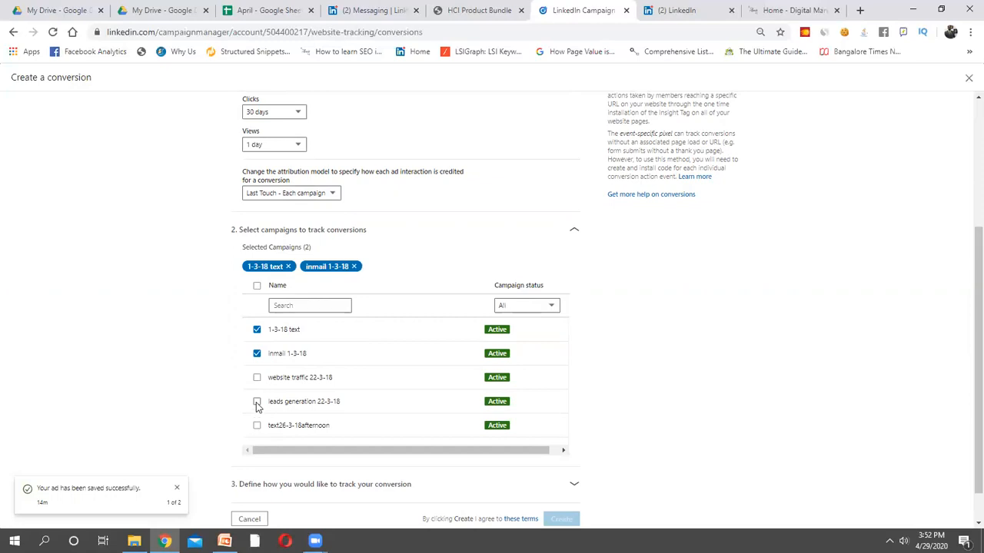
pyautogui.click(256, 402)
pyautogui.click(257, 378)
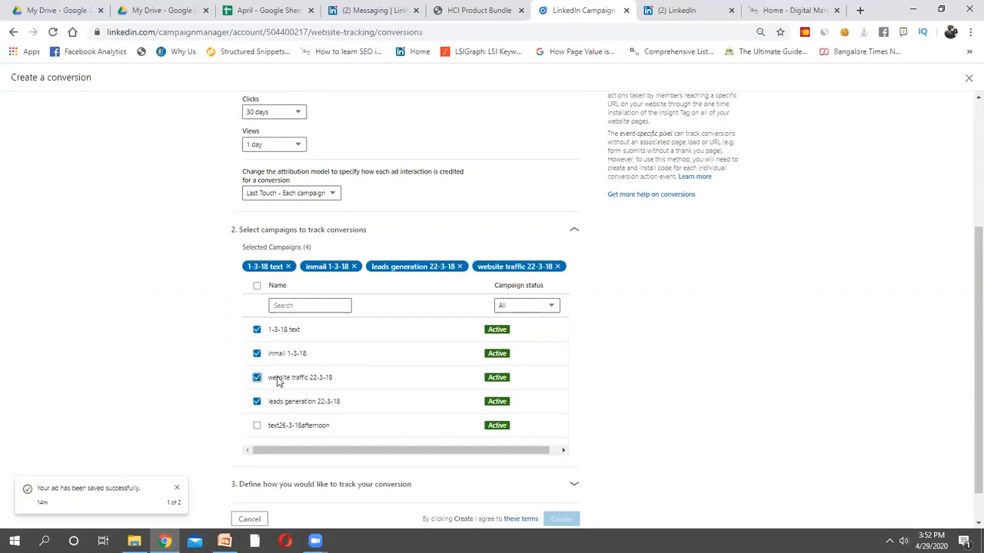
pyautogui.scroll(3, 469, 340)
pyautogui.scroll(-4, 472, 344)
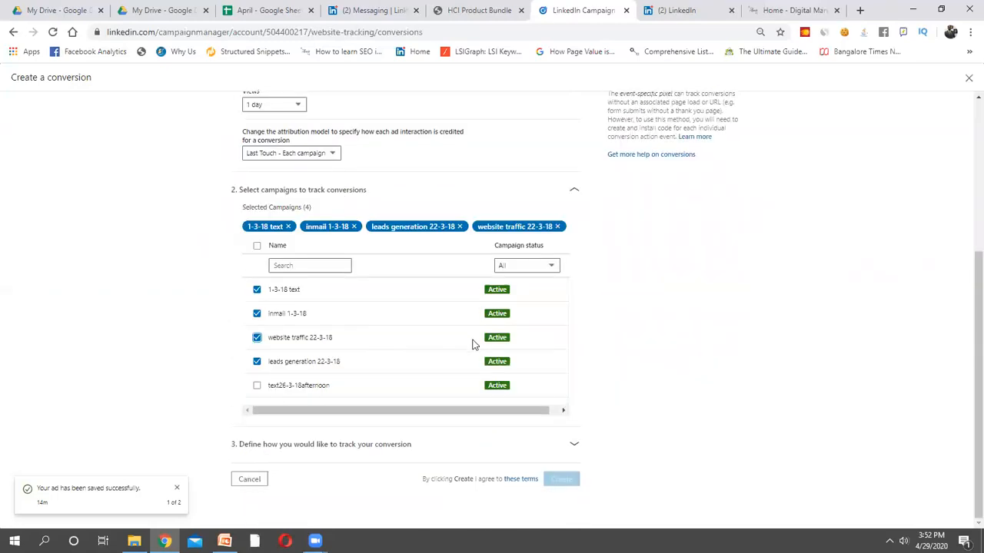
pyautogui.scroll(3, 606, 285)
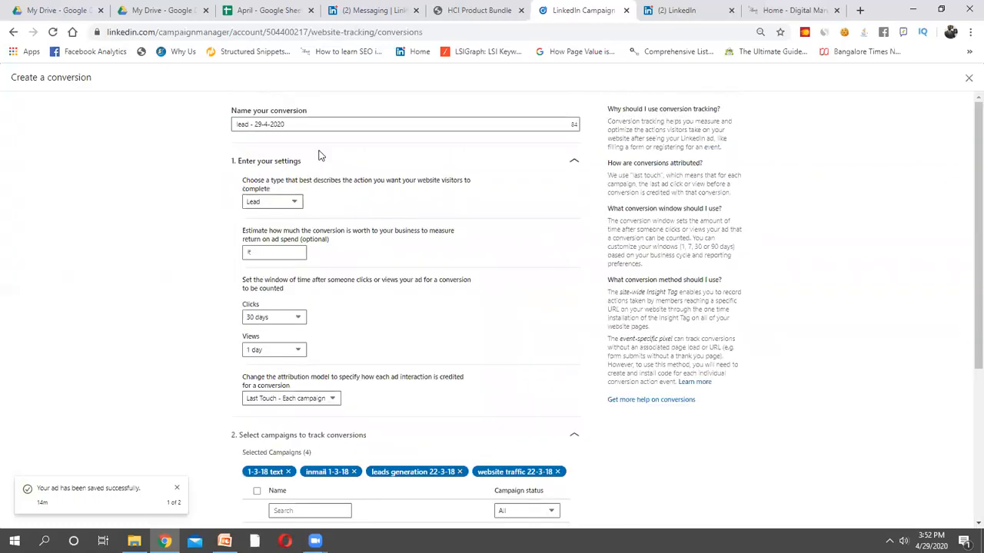
pyautogui.scroll(-3, 589, 424)
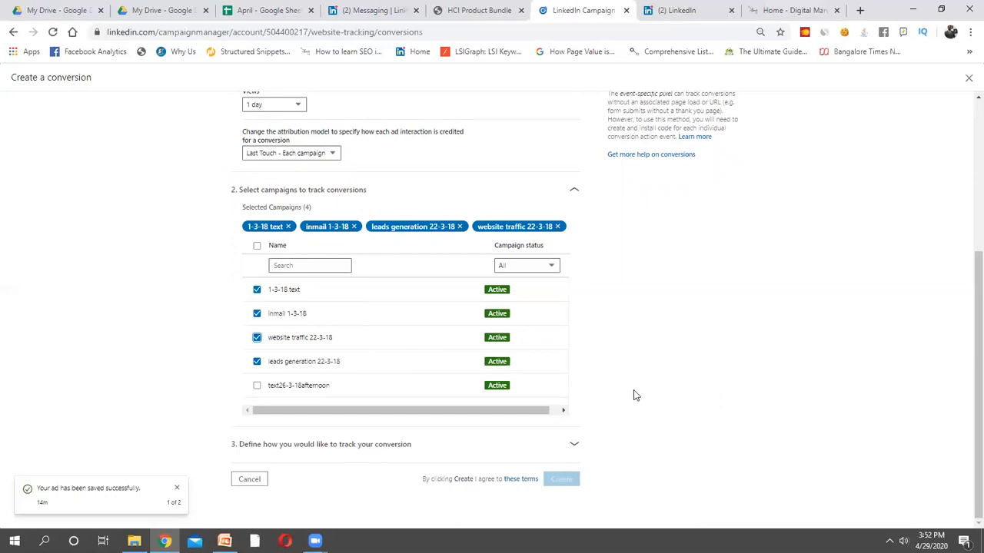
# Keep the site-wide Insight Tag as the tracking method and enter the website's thank-you-page URL as the page to count conversions from
pyautogui.click(573, 445)
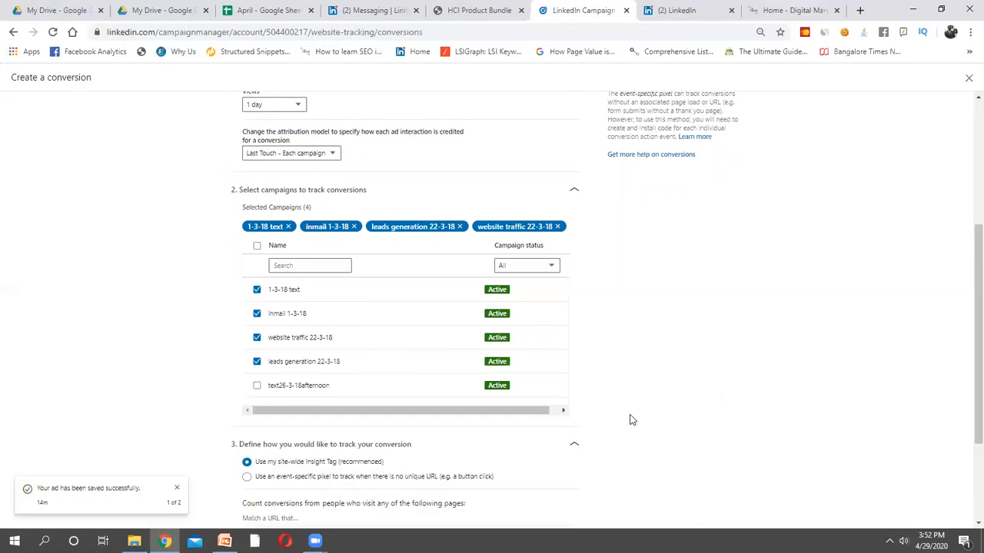
pyautogui.scroll(-2, 629, 420)
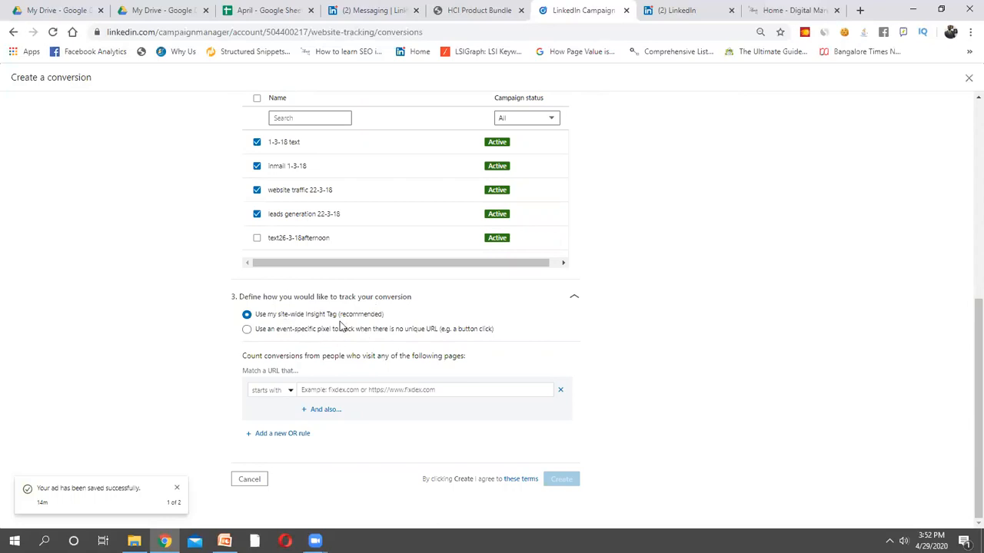
pyautogui.click(329, 393)
pyautogui.write('https://amitdadhich.com/thank-you-page/')
pyautogui.click(656, 414)
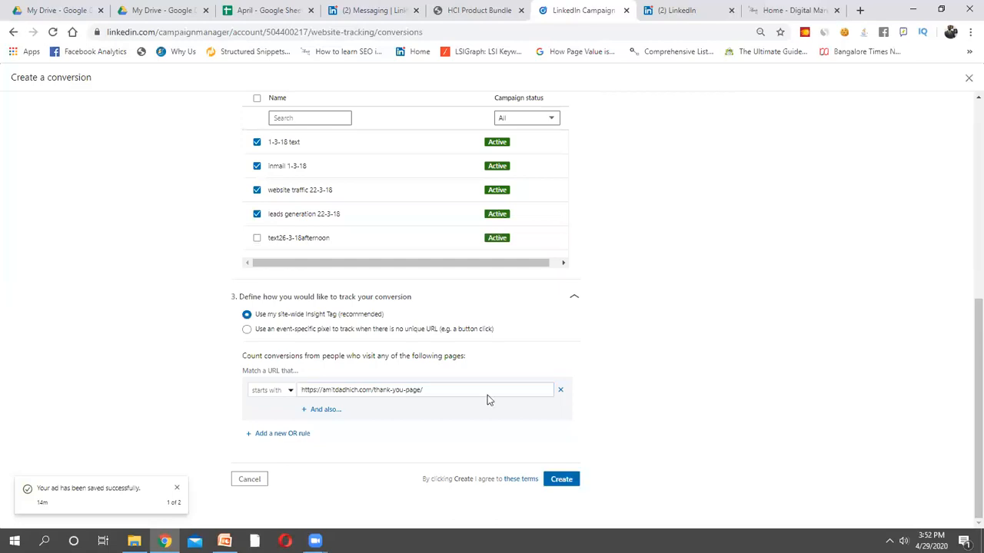
# Change the URL match rule to "equals", check the completed settings and create the conversion
pyautogui.click(274, 392)
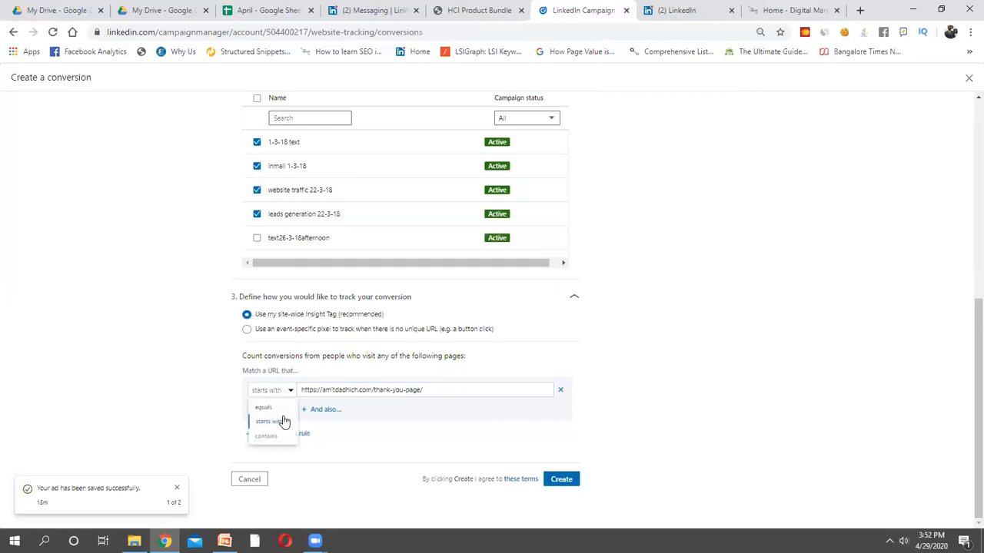
pyautogui.click(265, 407)
pyautogui.click(585, 365)
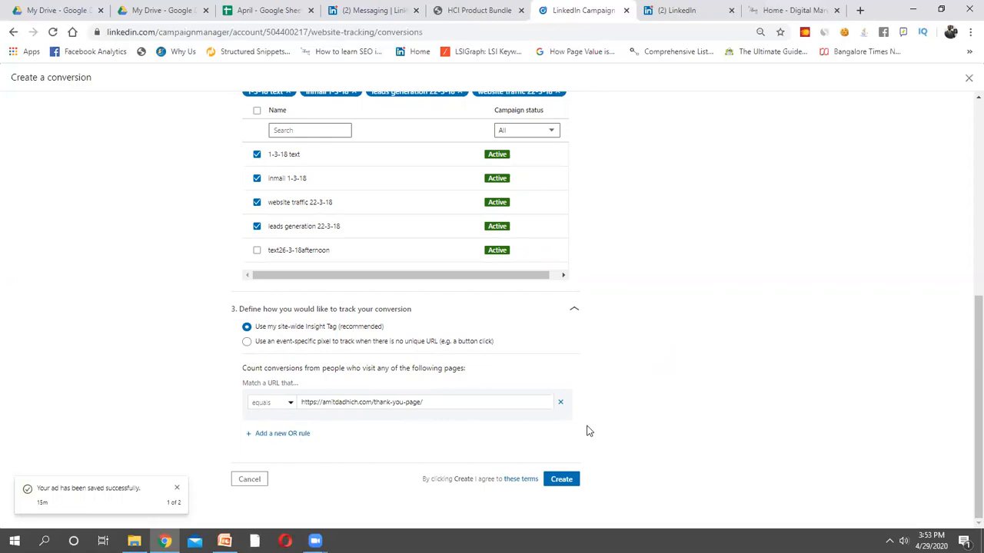
pyautogui.scroll(5, 588, 430)
pyautogui.scroll(-5, 587, 429)
pyautogui.click(561, 479)
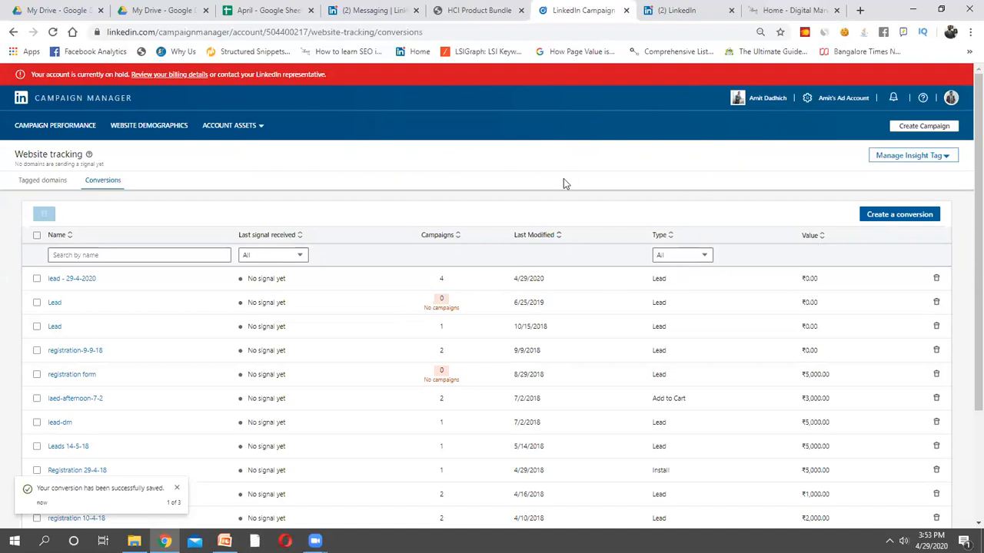
# Go back to the accounts list and open the Diwali campaign group of the first listed ad account
pyautogui.click(52, 104)
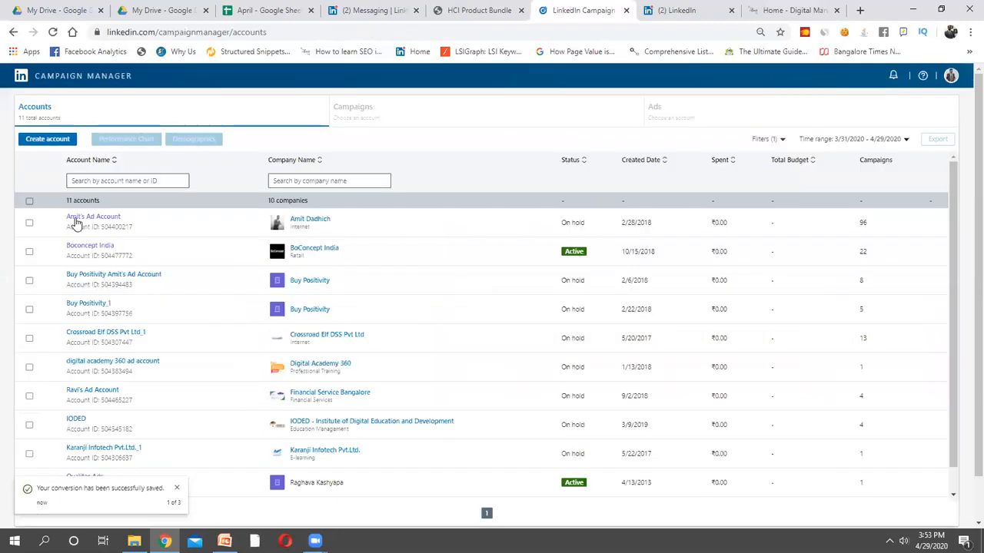
pyautogui.click(80, 219)
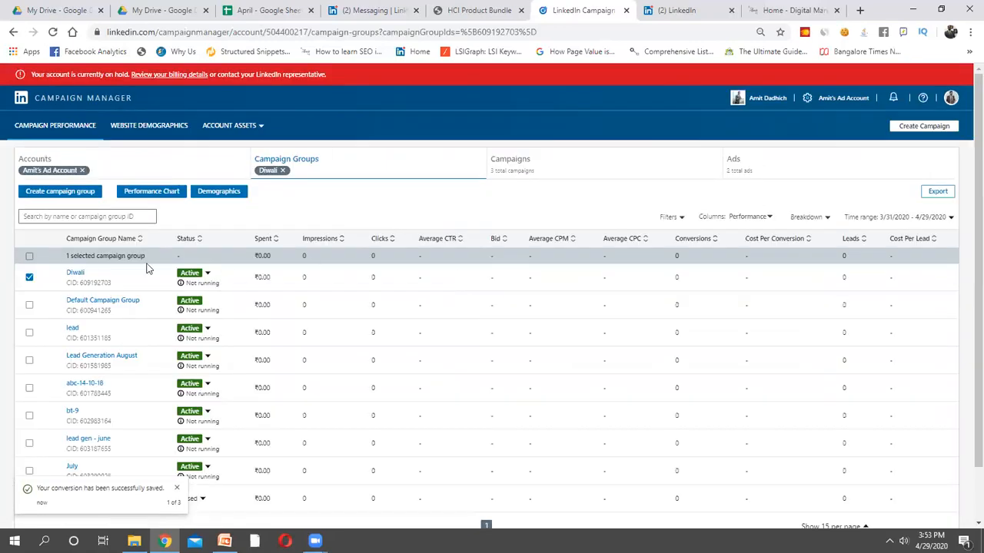
pyautogui.click(74, 274)
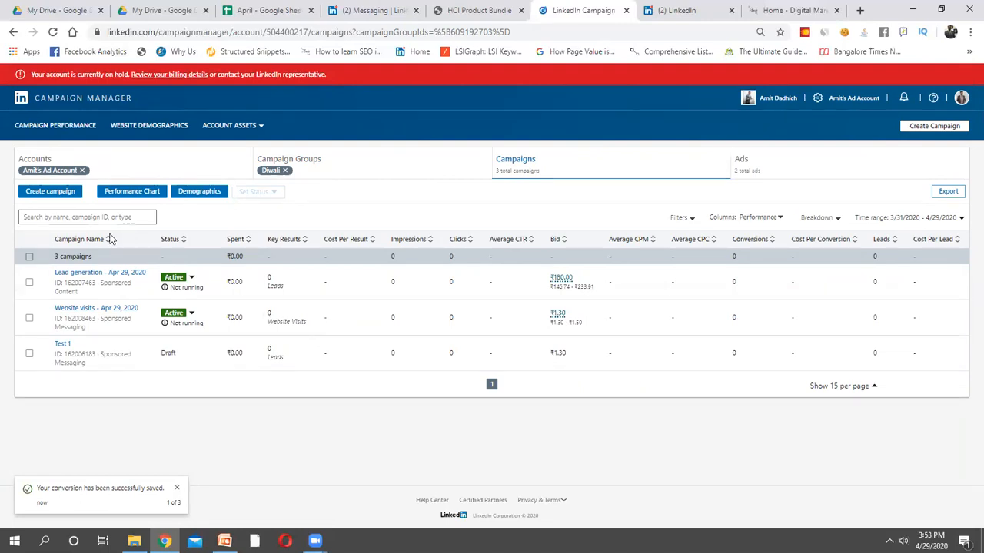
# Create a new campaign in the Diwali group with the Website conversions objective and the Text ad format
pyautogui.click(66, 192)
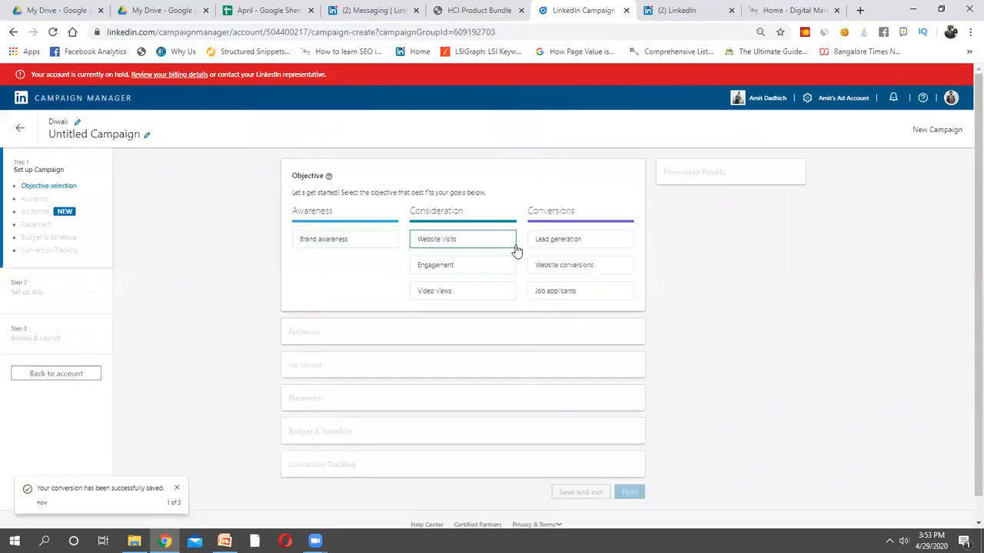
pyautogui.click(585, 266)
pyautogui.scroll(-5, 487, 331)
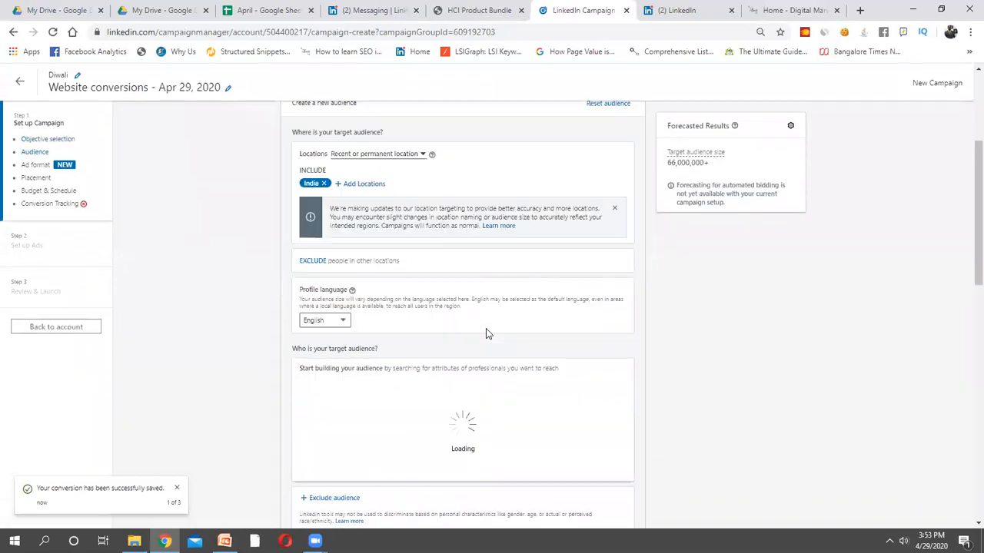
pyautogui.scroll(-4, 525, 311)
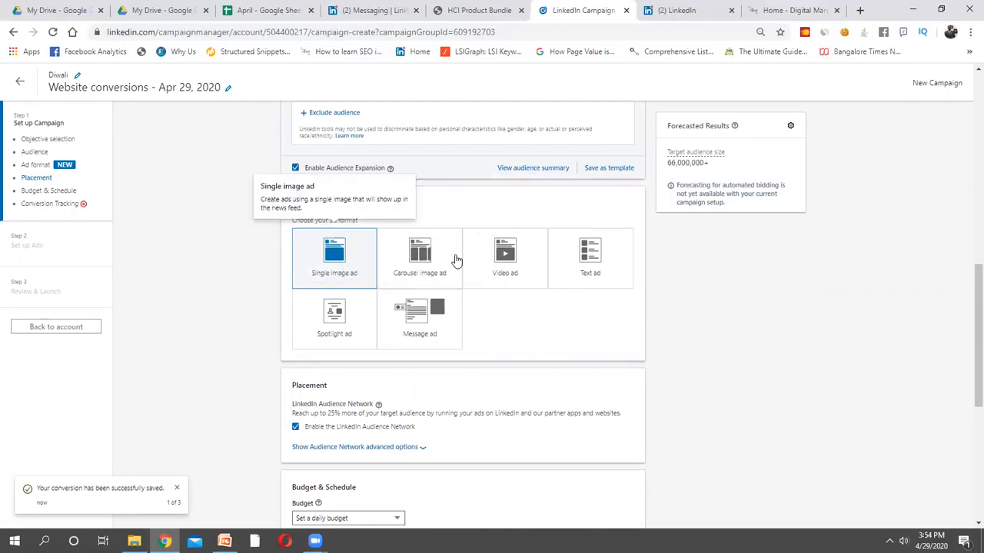
pyautogui.click(603, 277)
pyautogui.scroll(-5, 571, 336)
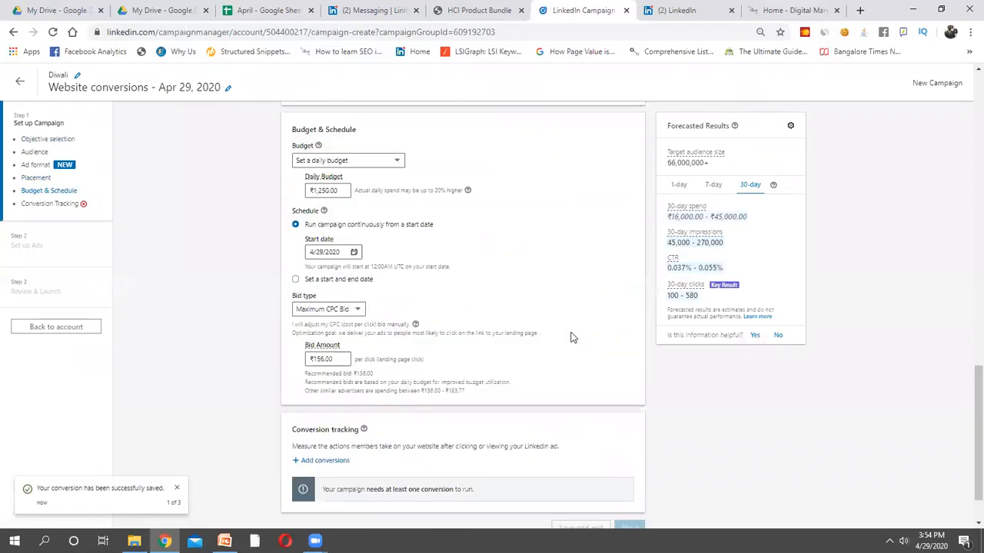
# Add the "lead - 29-4-2020" conversion to the campaign's conversion tracking
pyautogui.scroll(-1, 571, 336)
pyautogui.scroll(2, 538, 346)
pyautogui.scroll(-2, 539, 346)
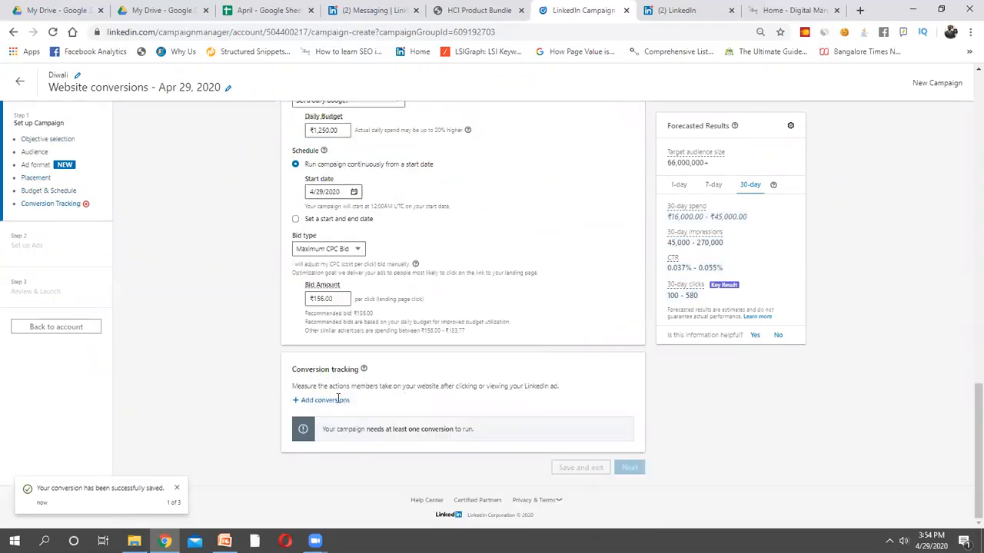
pyautogui.click(337, 400)
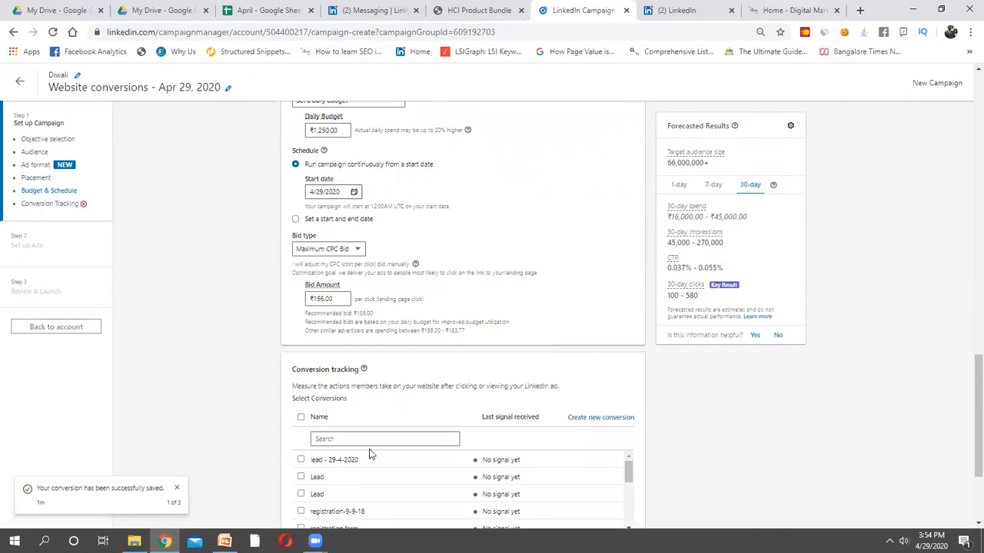
pyautogui.click(301, 460)
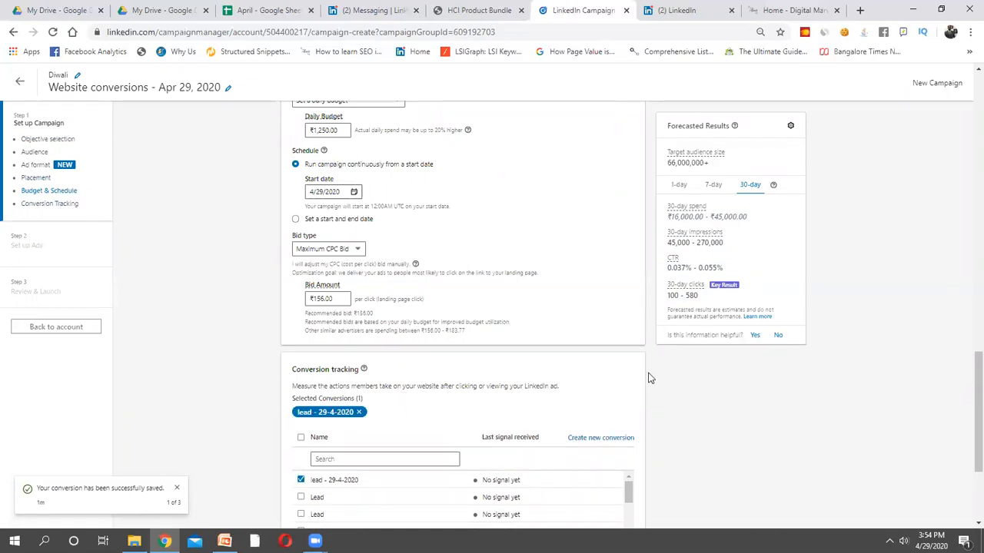
# Save the Website conversions campaign setup, confirming the objective and ad format, and proceed to the ad setup
pyautogui.scroll(-2, 600, 385)
pyautogui.click(629, 457)
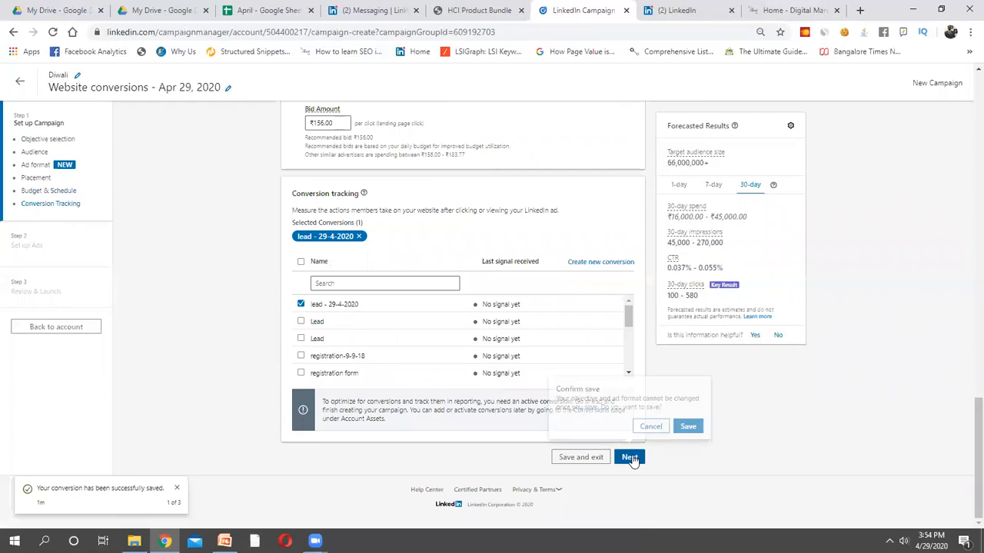
pyautogui.click(365, 272)
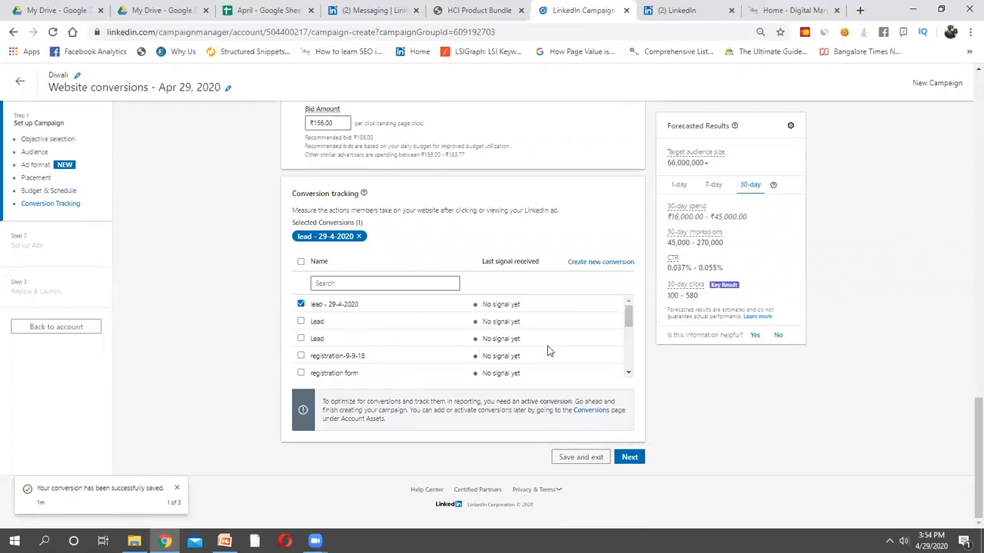
pyautogui.click(626, 458)
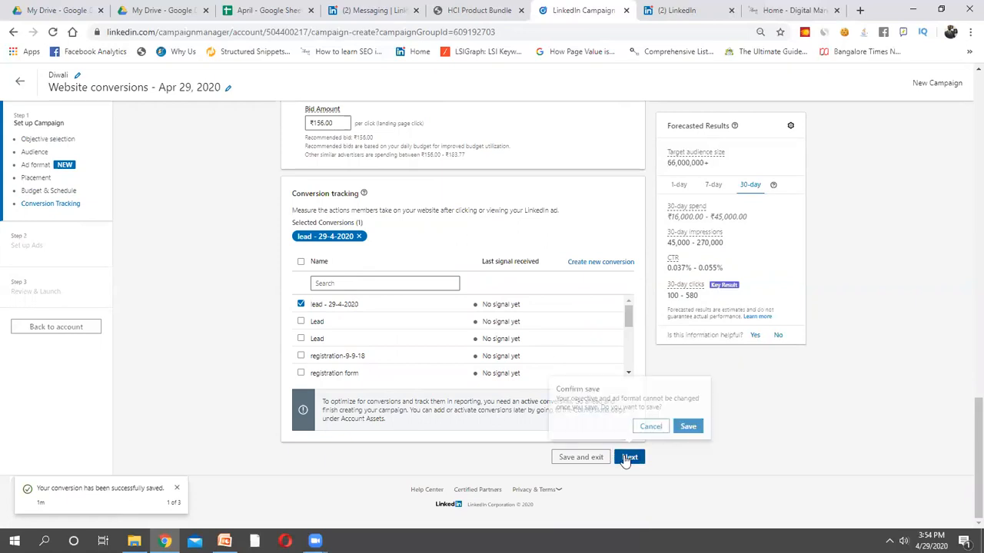
pyautogui.click(687, 427)
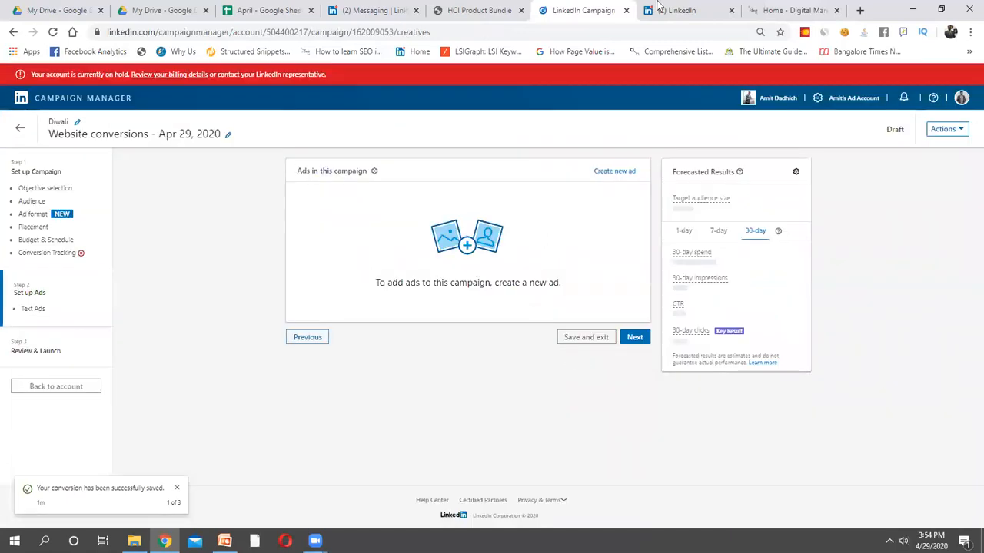
# View the LinkedIn home feed in the other browser tab and return to Campaign Manager
pyautogui.click(658, 9)
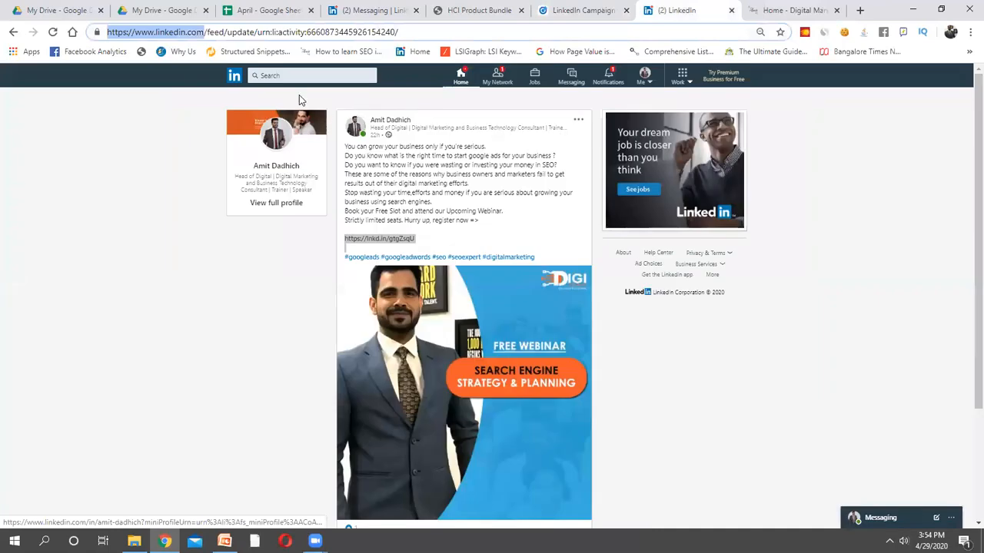
pyautogui.click(232, 78)
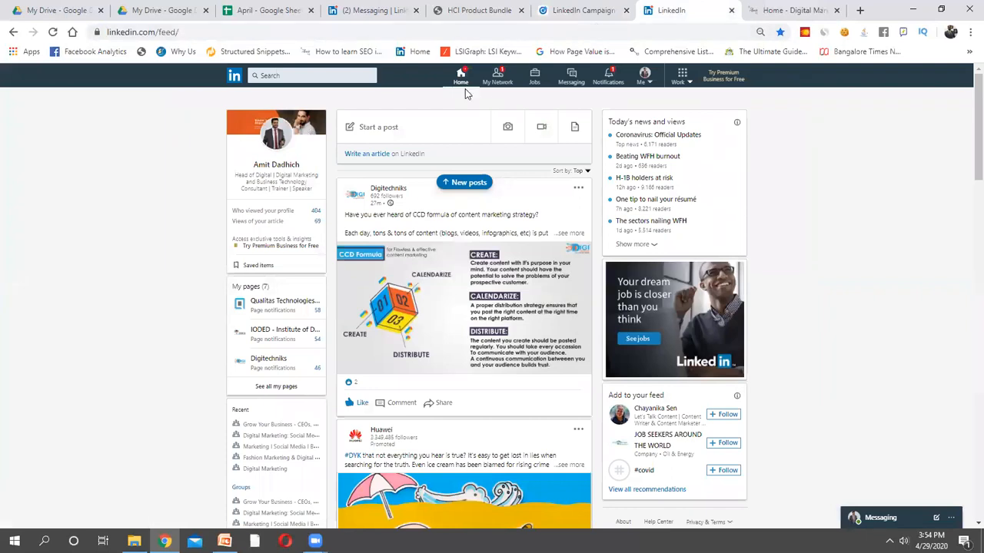
pyautogui.click(586, 10)
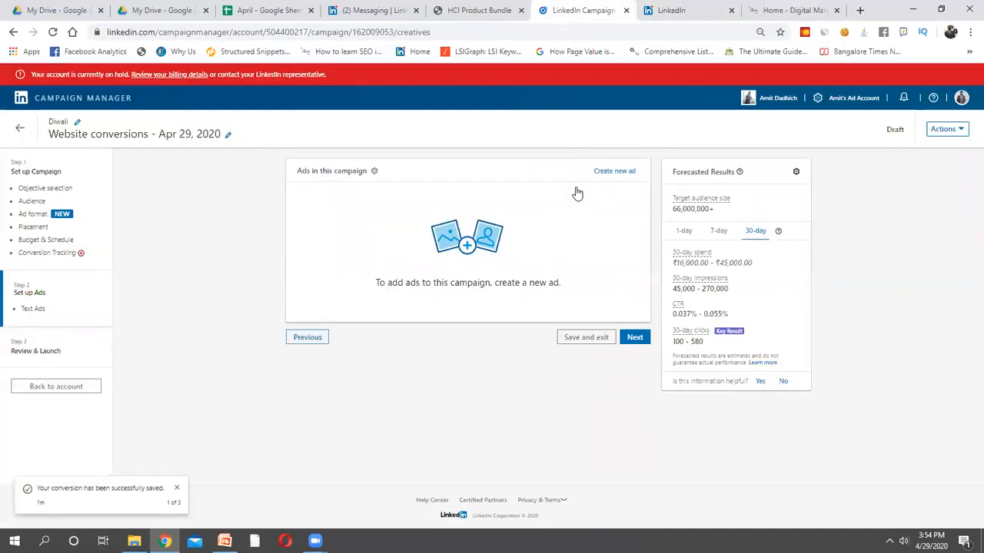
# Proceed to Review & Launch without creating an ad and review the campaign summary
pyautogui.click(634, 338)
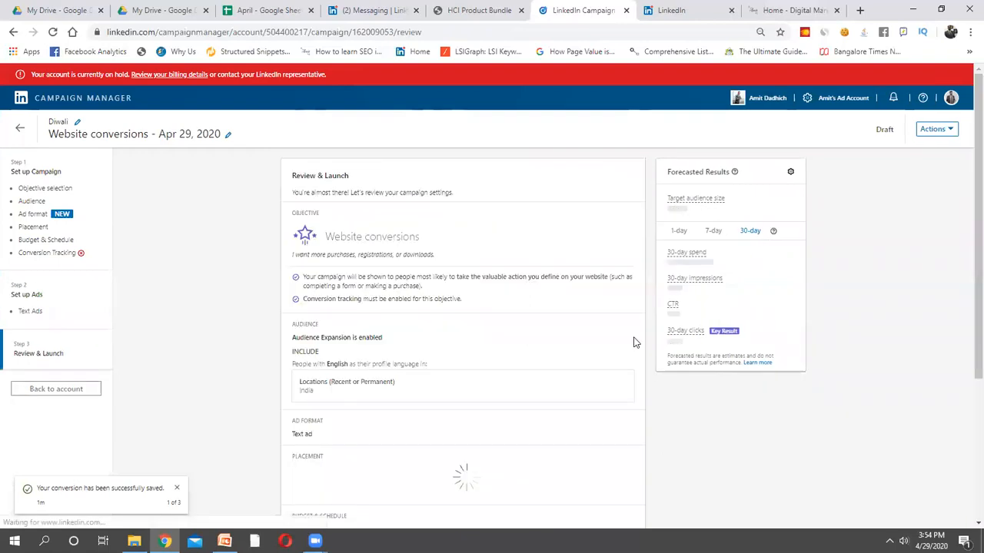
pyautogui.scroll(-2, 579, 319)
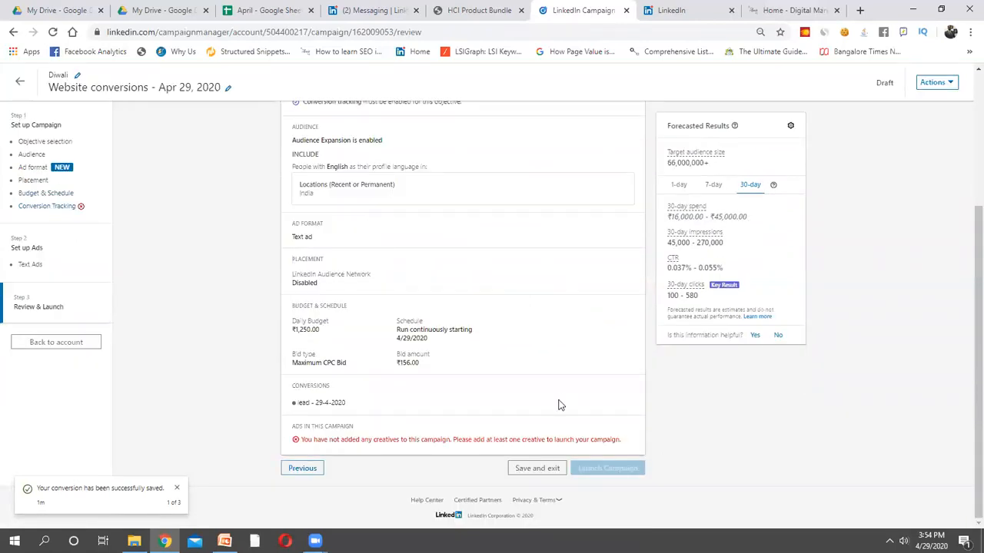
# Return to the ad setup and start a new Text ad with the headline "Learn Digital Marketing"
pyautogui.click(34, 266)
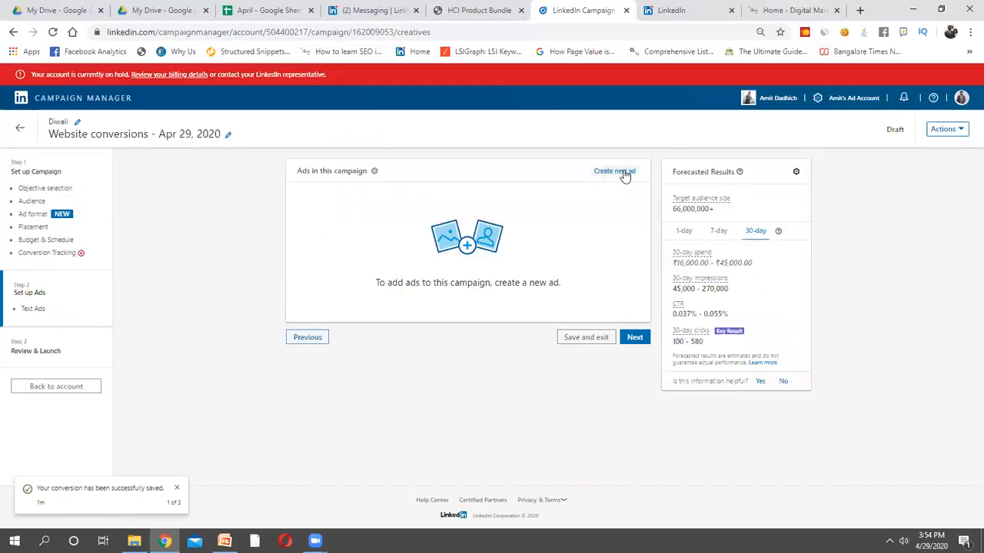
pyautogui.click(625, 174)
pyautogui.click(345, 180)
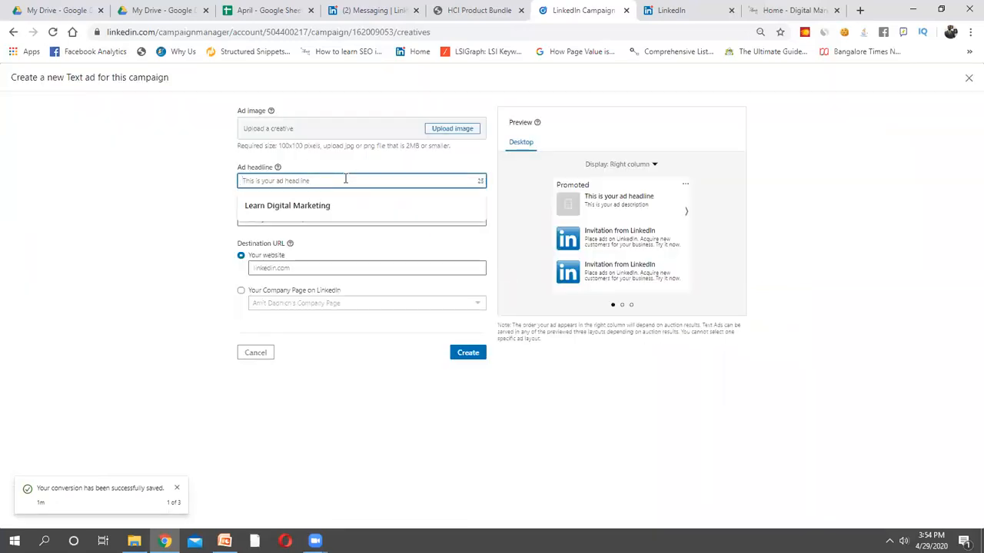
pyautogui.click(341, 206)
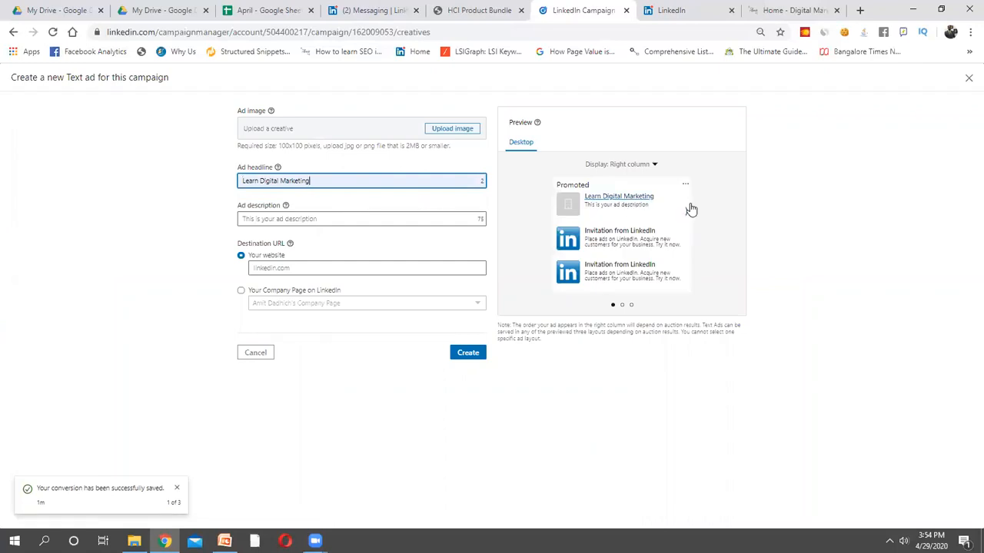
# Preview the ad in the Top banner (small) and Top banner (large) displays
pyautogui.click(646, 167)
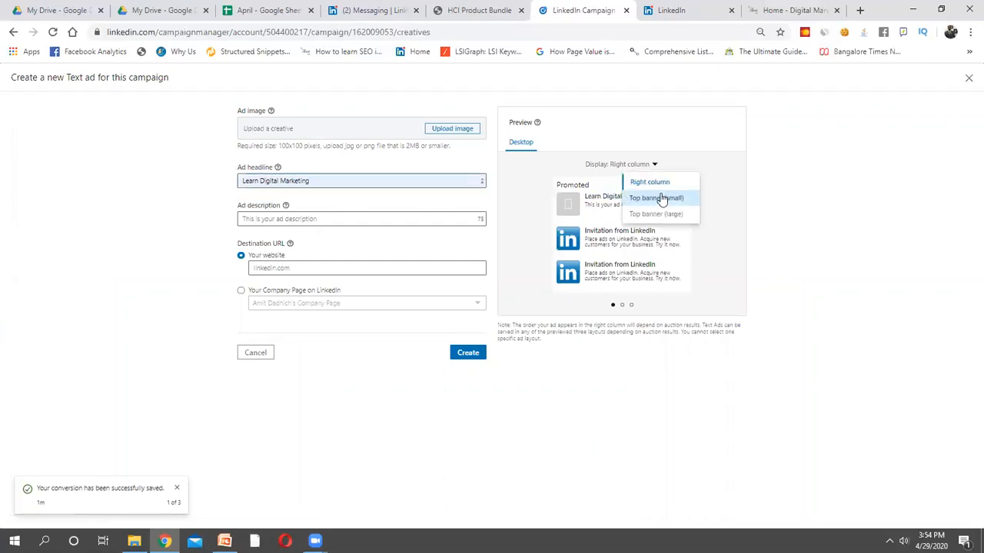
pyautogui.click(660, 199)
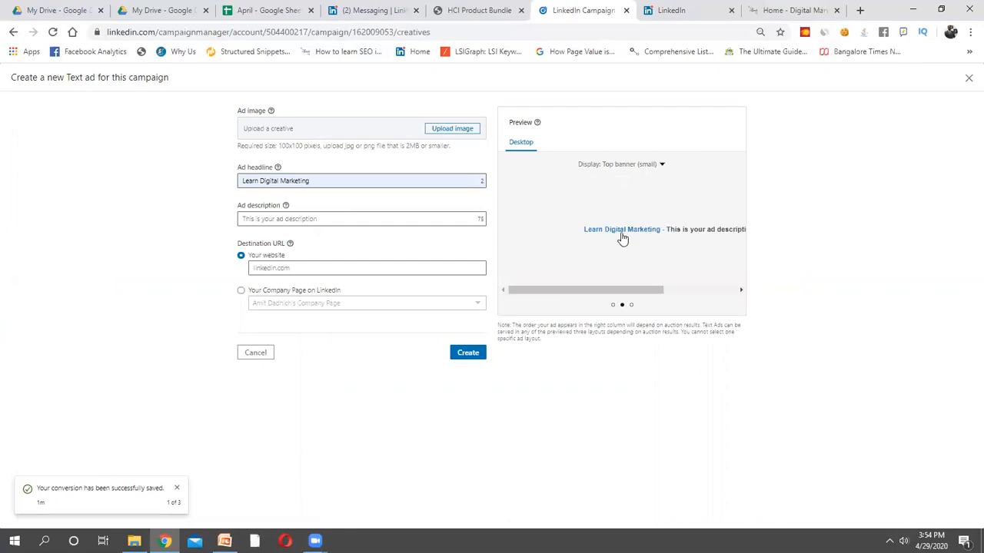
pyautogui.click(659, 166)
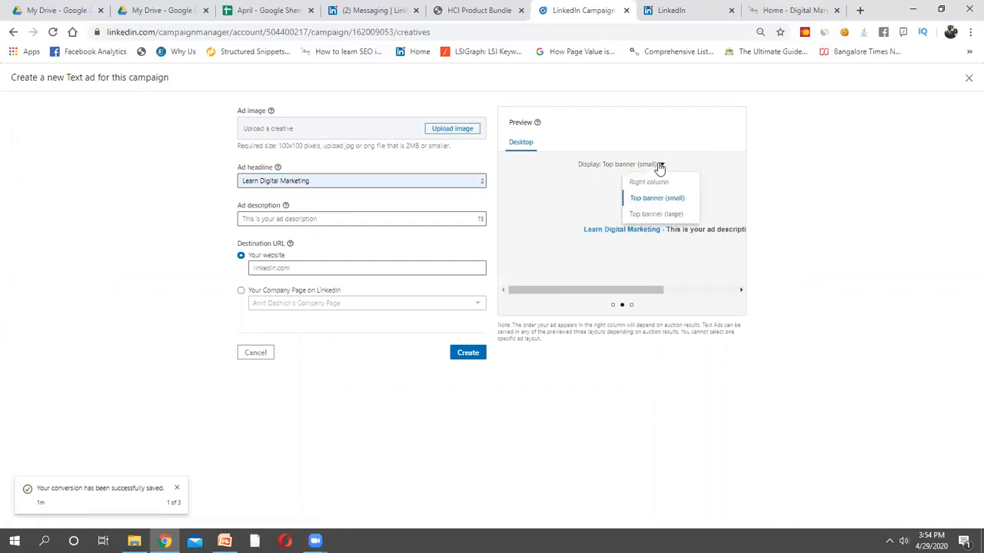
pyautogui.click(668, 215)
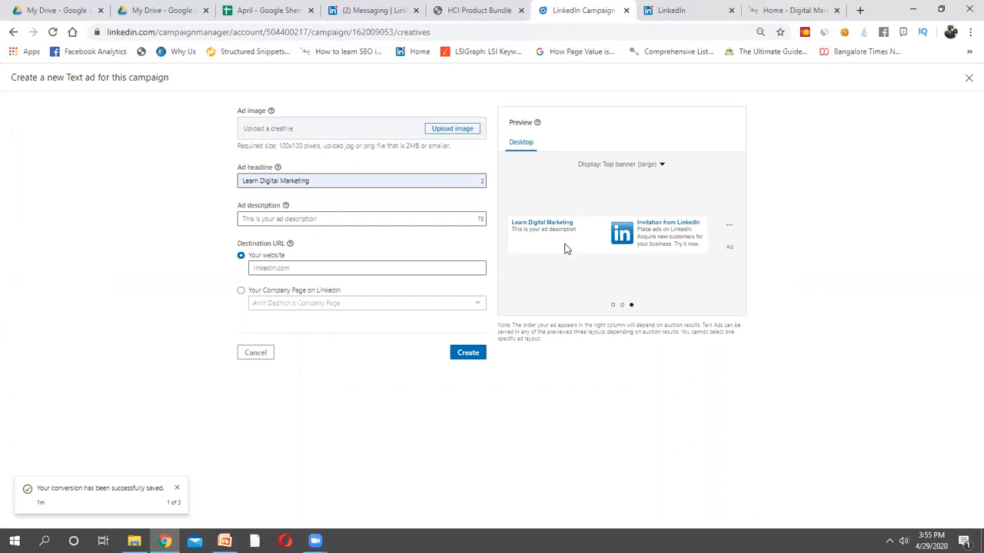
# Set the ad description to "Lifetime Refresher Course | 2 Months Internship" and preview the ad as Right column and Top banner (small)
pyautogui.click(436, 220)
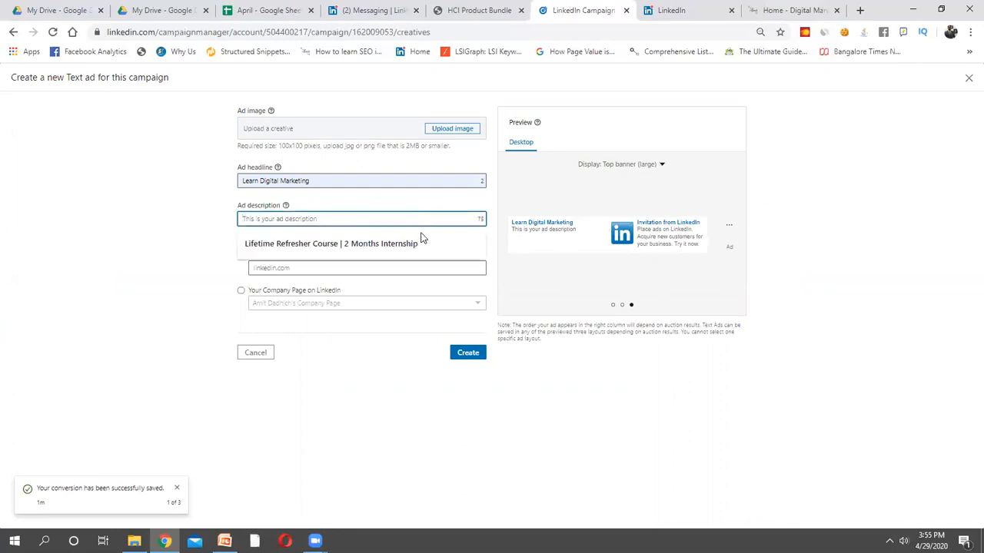
pyautogui.click(416, 243)
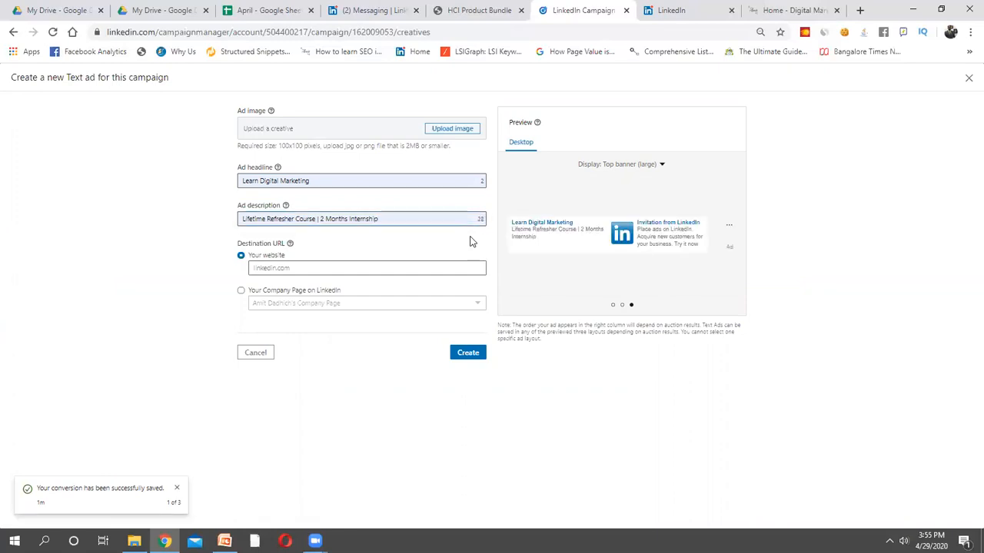
pyautogui.click(659, 167)
pyautogui.click(660, 183)
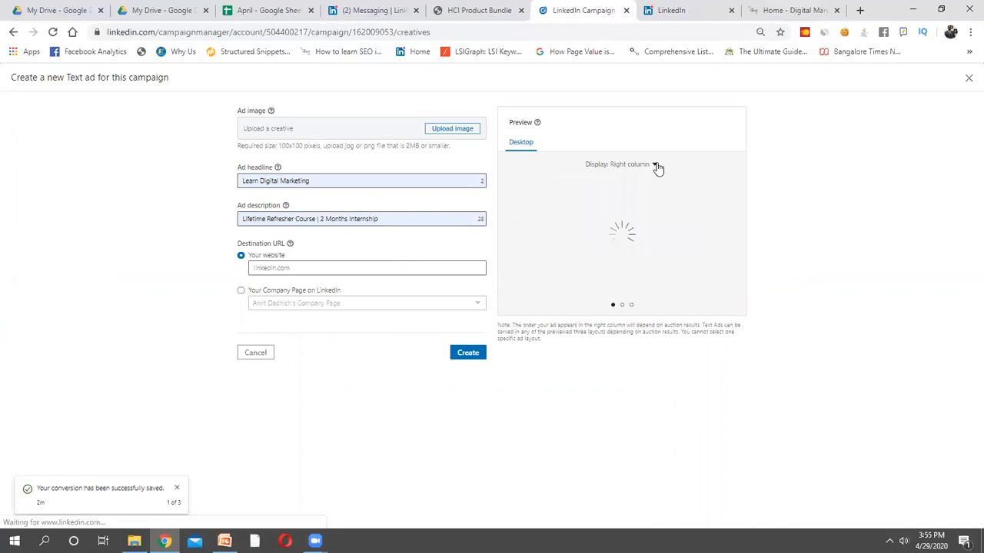
pyautogui.click(653, 198)
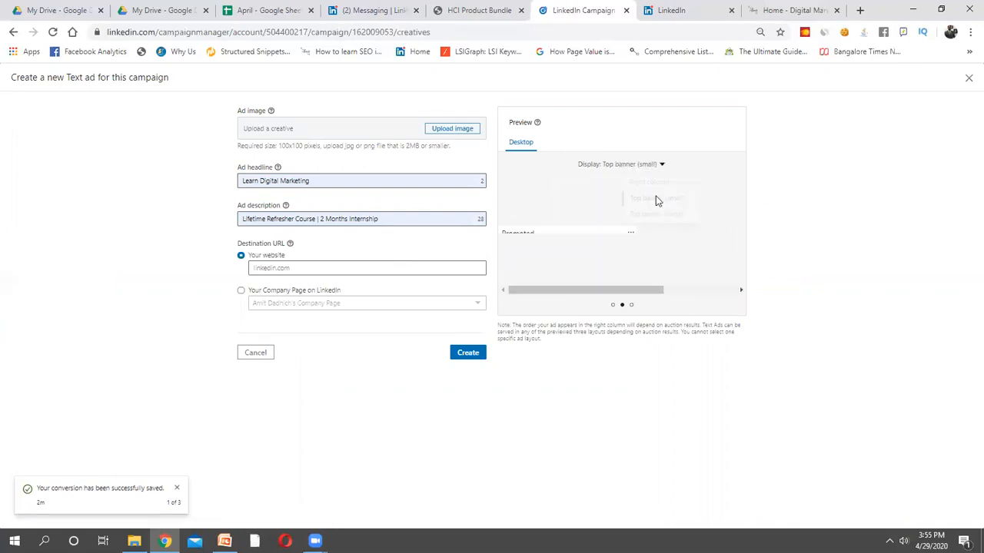
# Upload an ad image from the Downloads folder to the Text ad
pyautogui.click(449, 129)
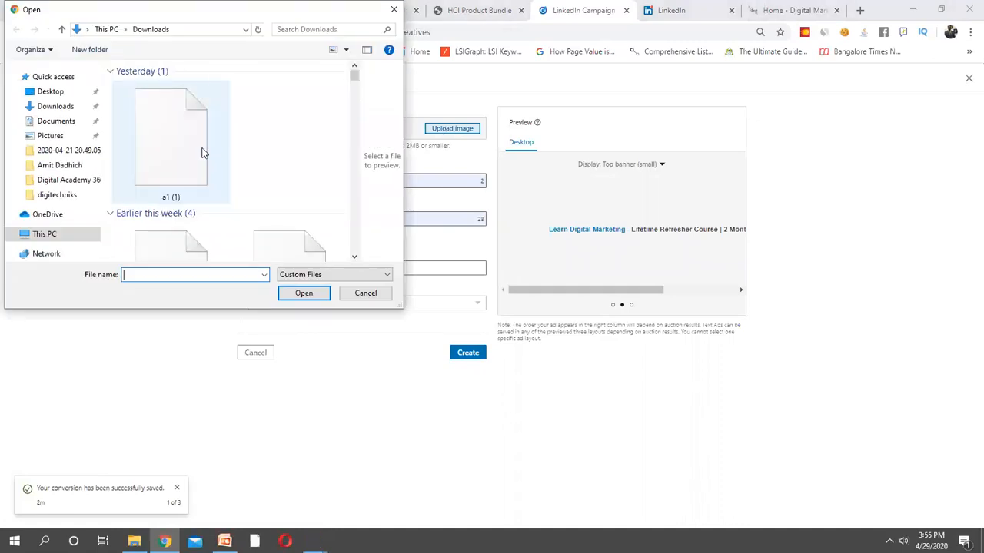
pyautogui.click(282, 137)
pyautogui.click(308, 293)
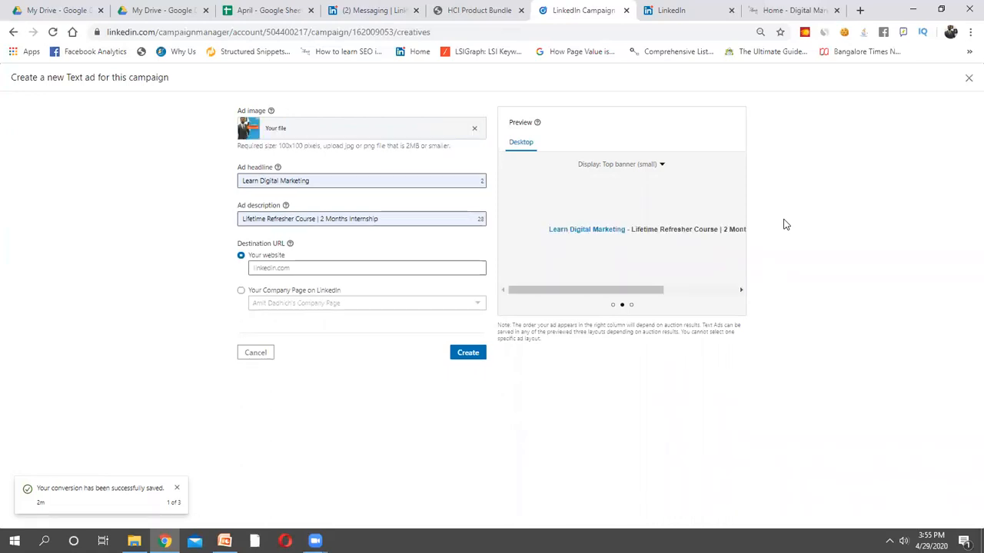
# Set the destination URL to the website's home address, without the thank-you-page path, and create the ad
pyautogui.click(435, 268)
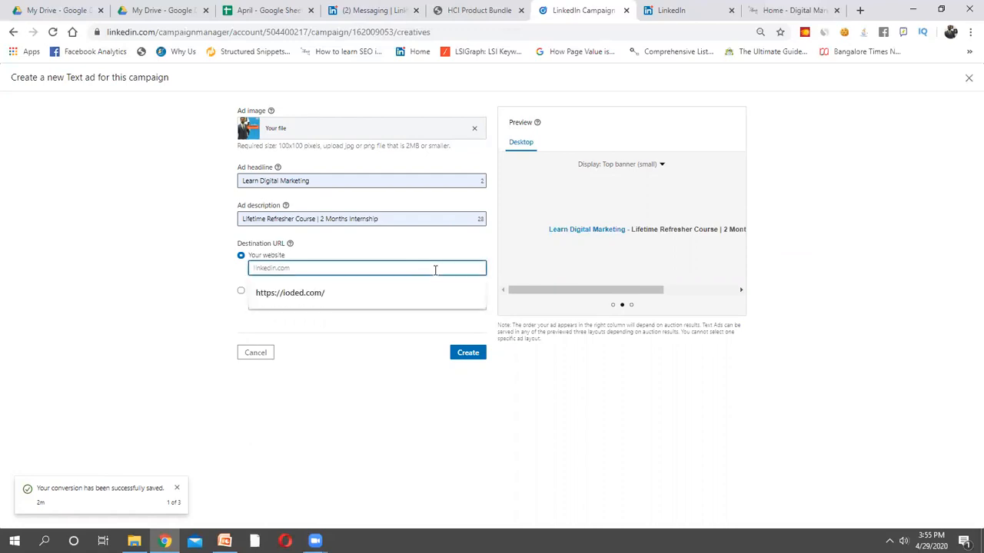
pyautogui.write('https://amitdadhich.com/thank-you-page/')
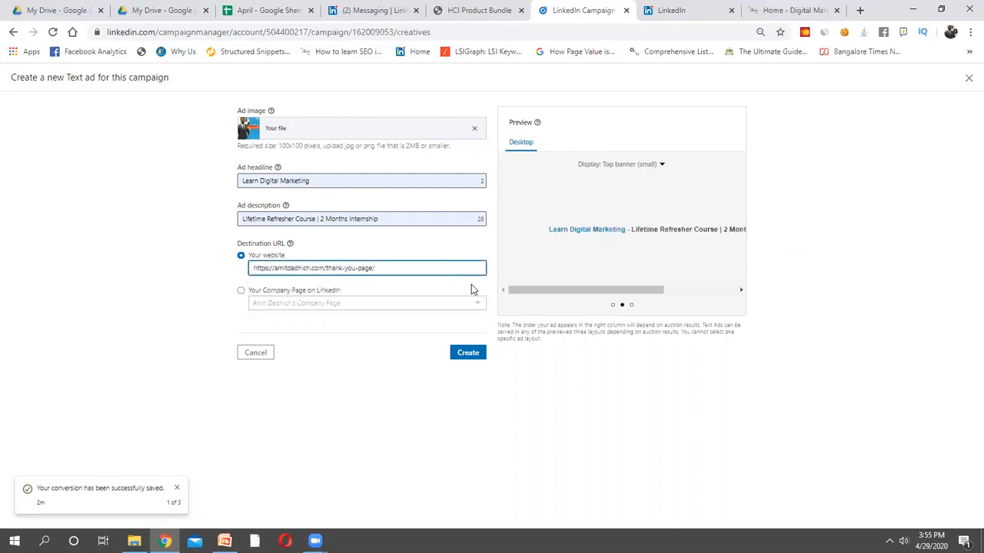
pyautogui.click(326, 269)
pyautogui.hotkey('shift', 'End')
pyautogui.press('BackSpace')
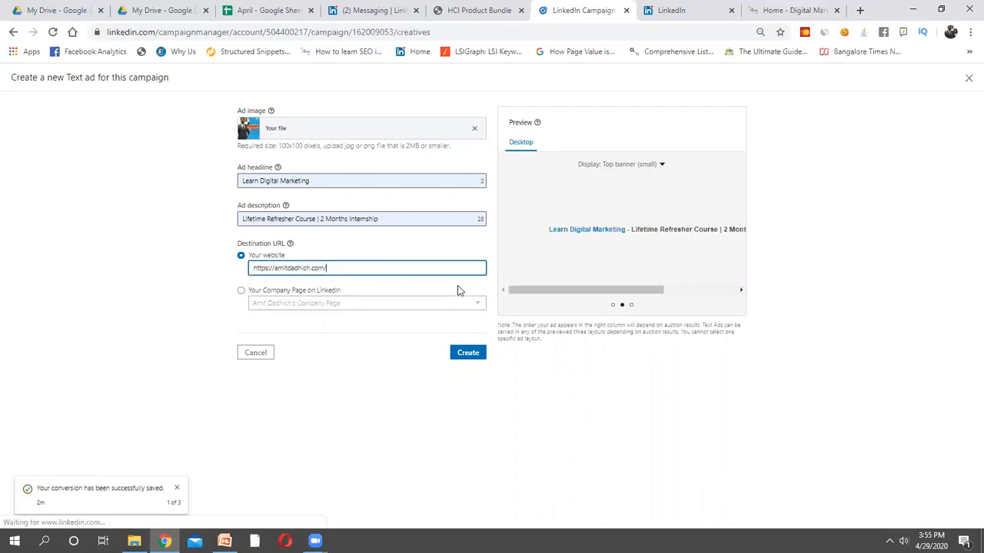
pyautogui.click(459, 291)
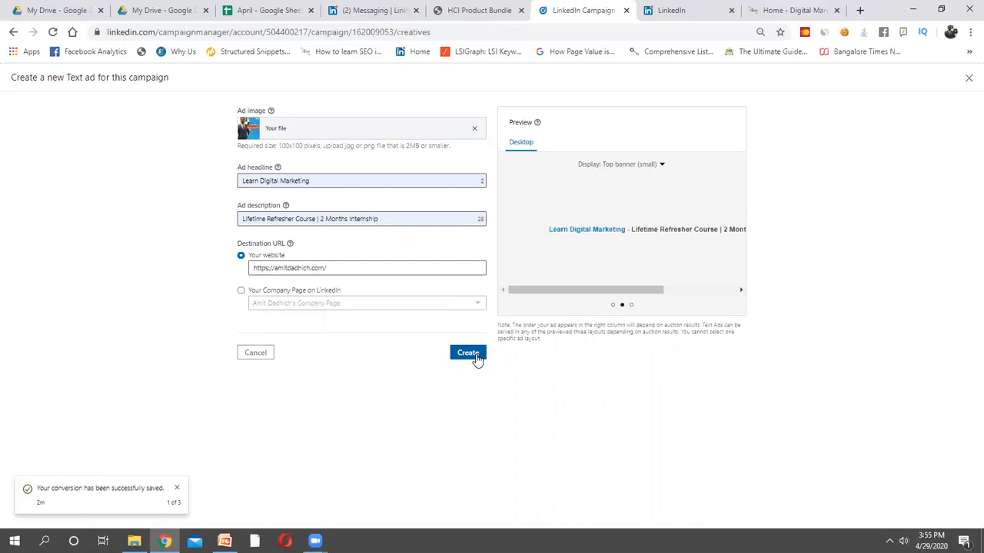
pyautogui.click(472, 355)
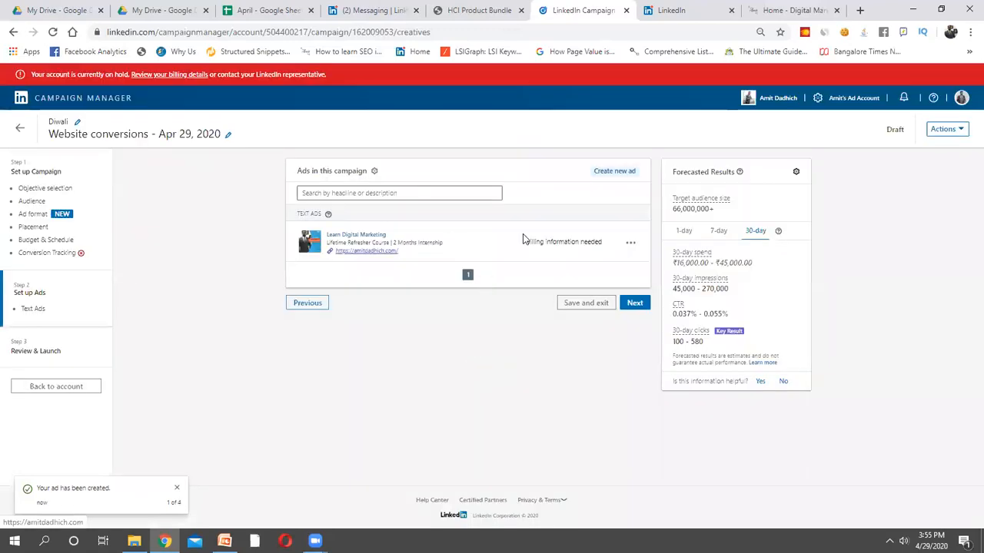
# Open the "Learn Digital Marketing" ad with Preview and Edit, check its details and preview, and save it with Update
pyautogui.click(629, 243)
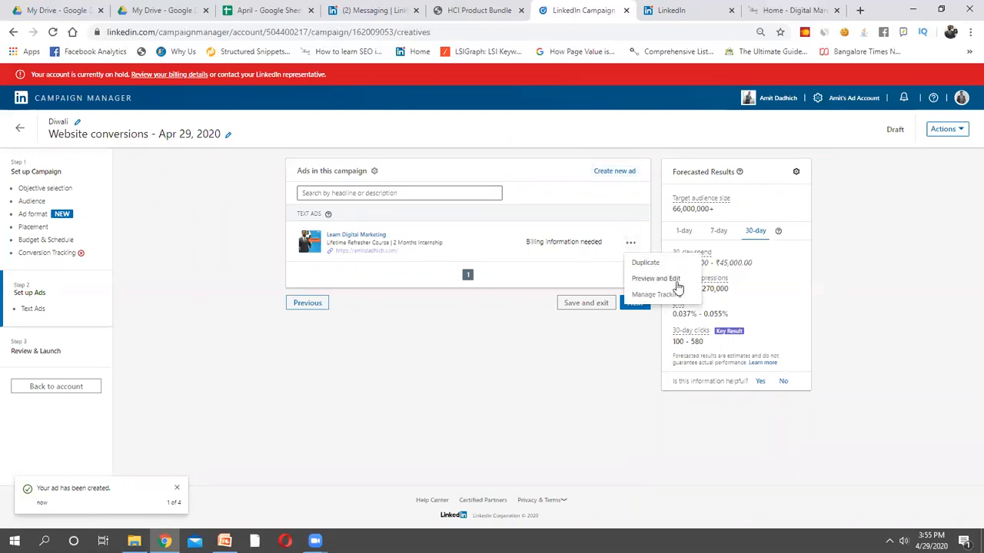
pyautogui.click(655, 279)
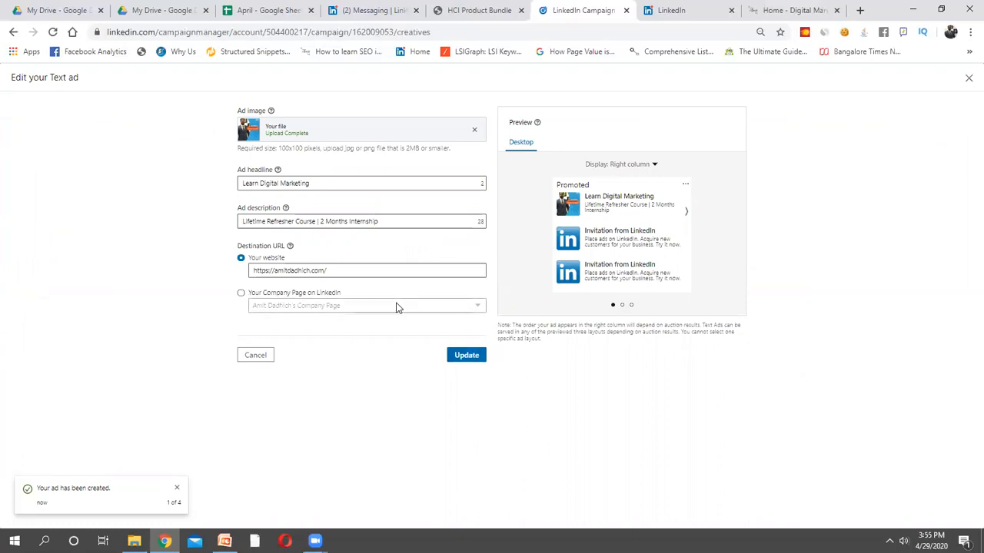
pyautogui.click(465, 355)
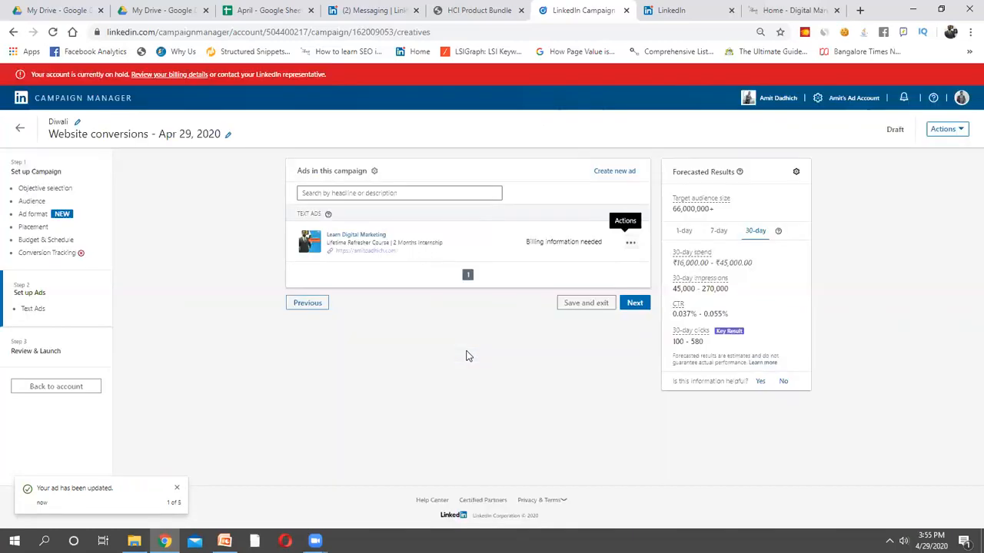
# Review the Website conversions campaign summary, launch the campaign and go to the account overview
pyautogui.click(634, 304)
pyautogui.scroll(-3, 543, 347)
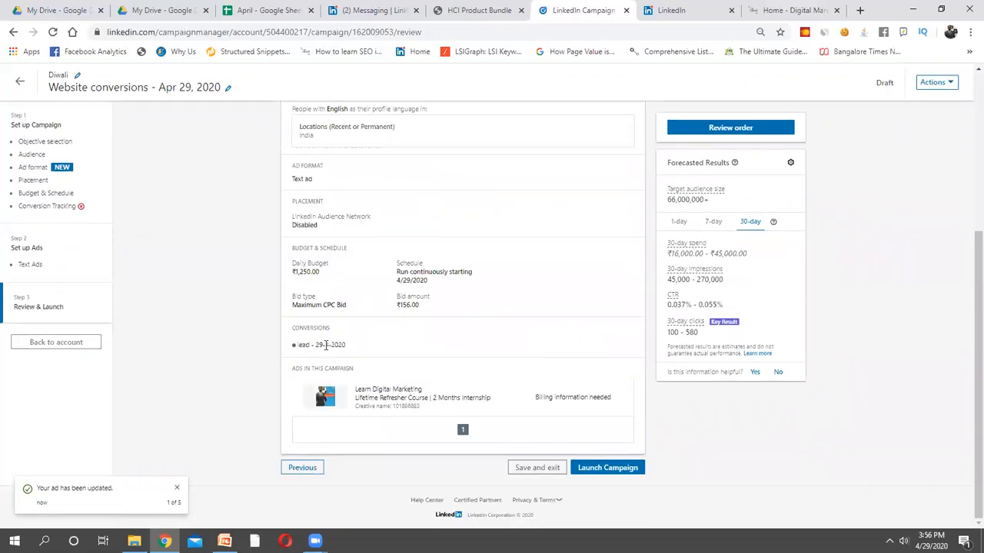
pyautogui.scroll(5, 385, 338)
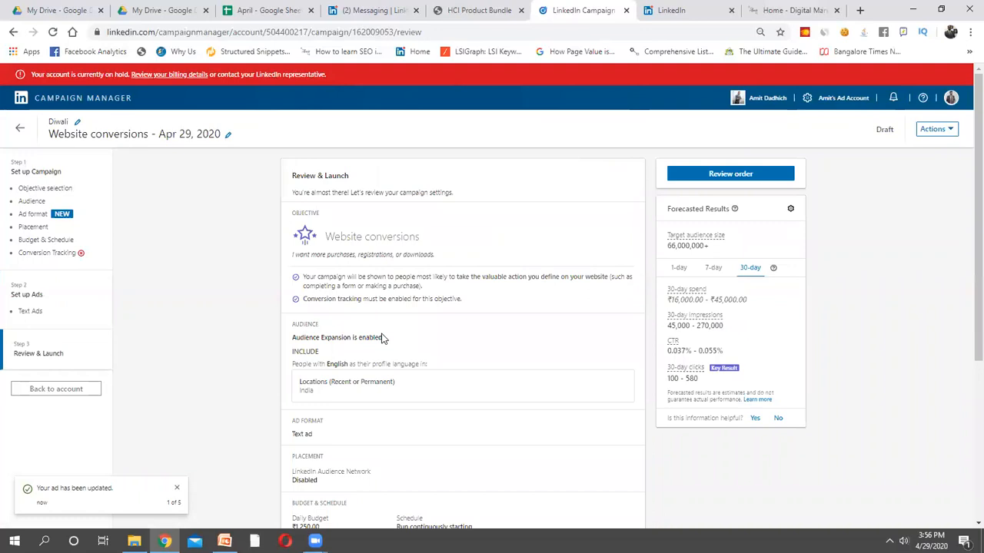
pyautogui.scroll(-5, 385, 338)
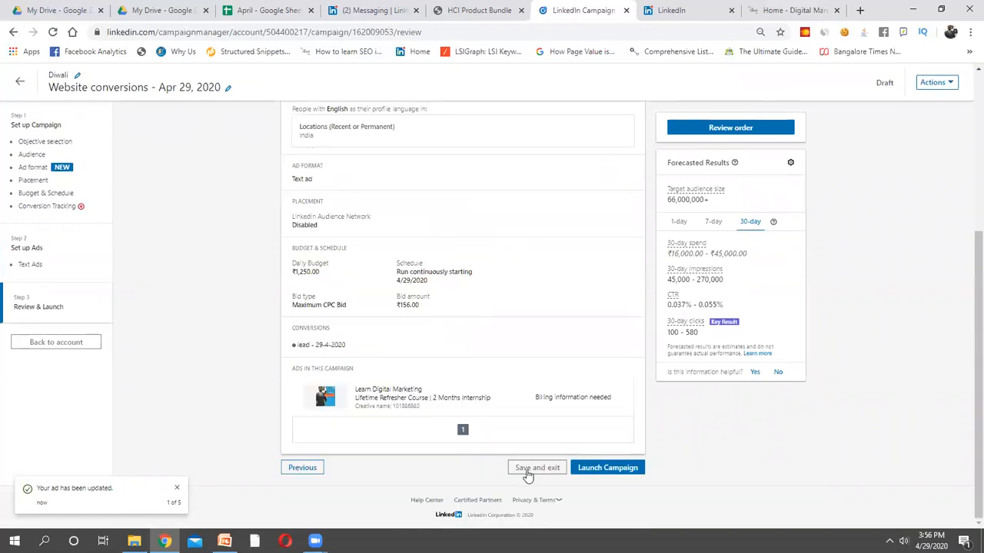
pyautogui.click(607, 469)
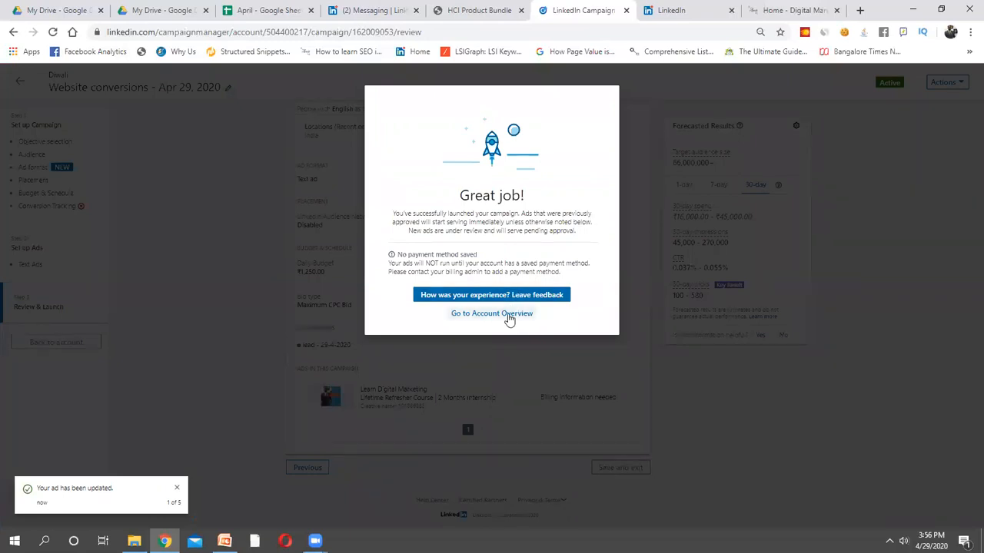
pyautogui.click(508, 316)
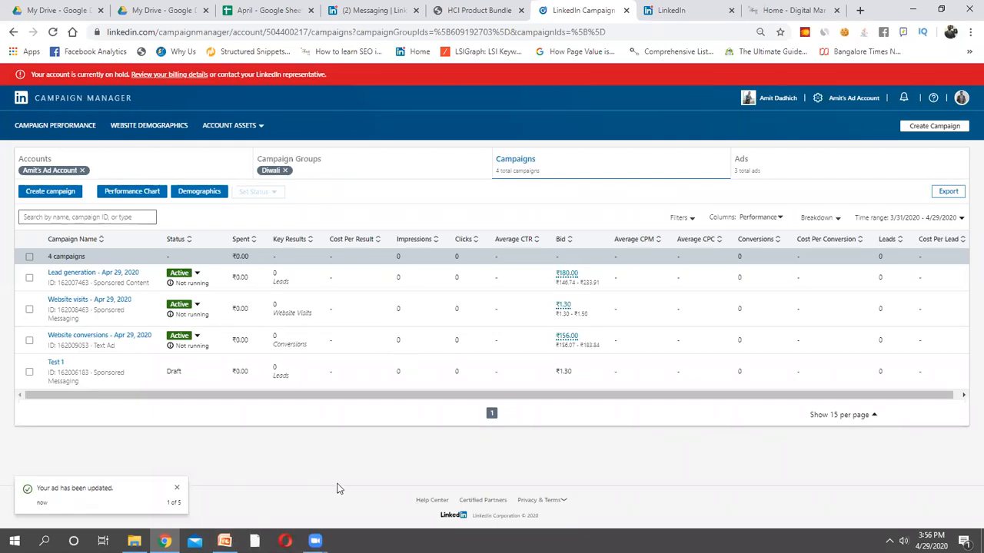
# Switch to PowerPoint, present the "What will you learn" slide full screen, and leave the slide show
pyautogui.click(224, 541)
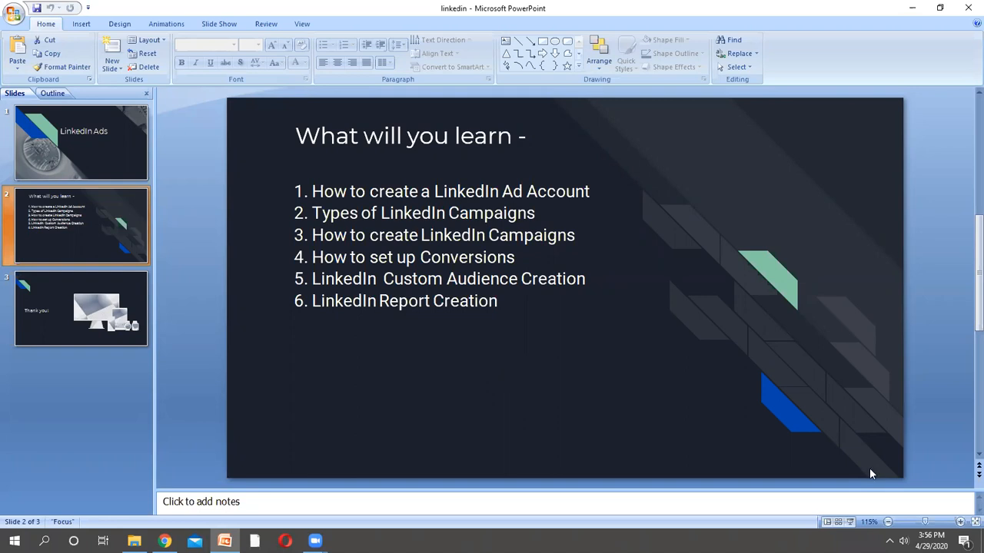
pyautogui.click(851, 523)
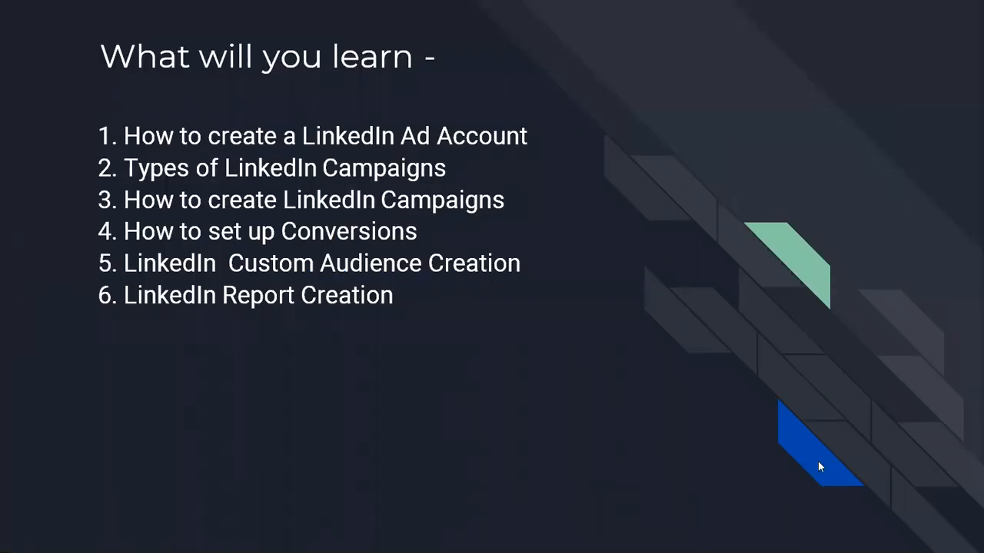
pyautogui.press('Escape')
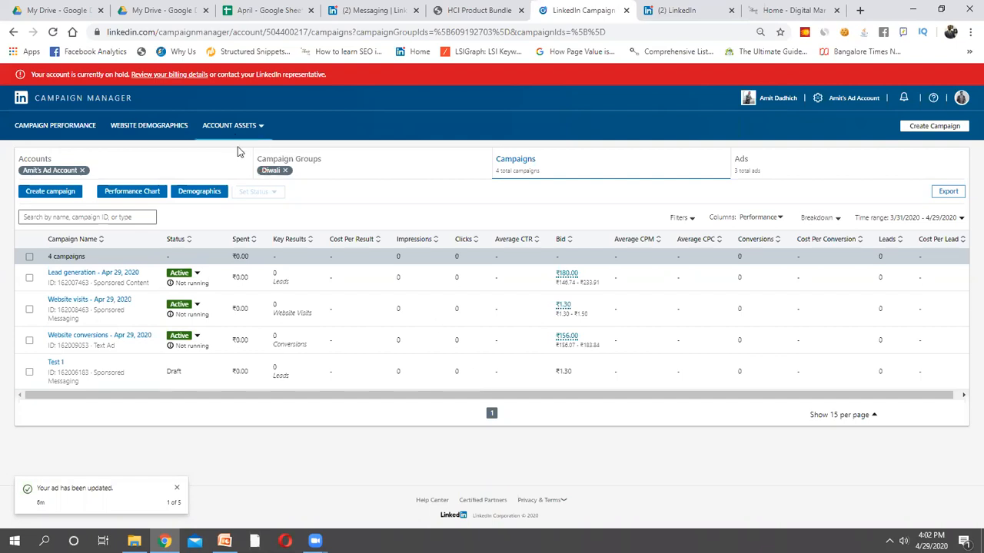
# Open the Matched Audiences page of the ad account, reloading the campaign page if it does not open
pyautogui.click(256, 125)
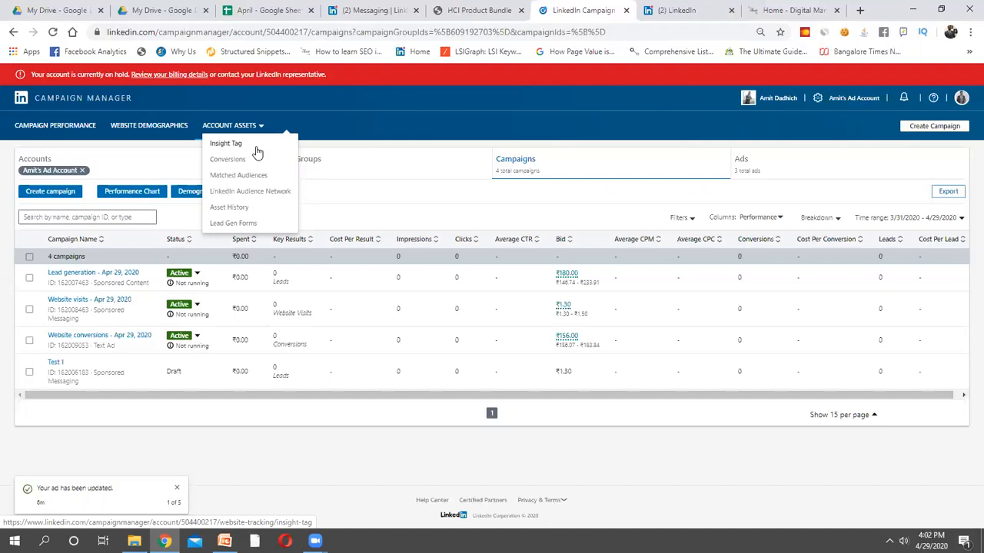
pyautogui.click(359, 136)
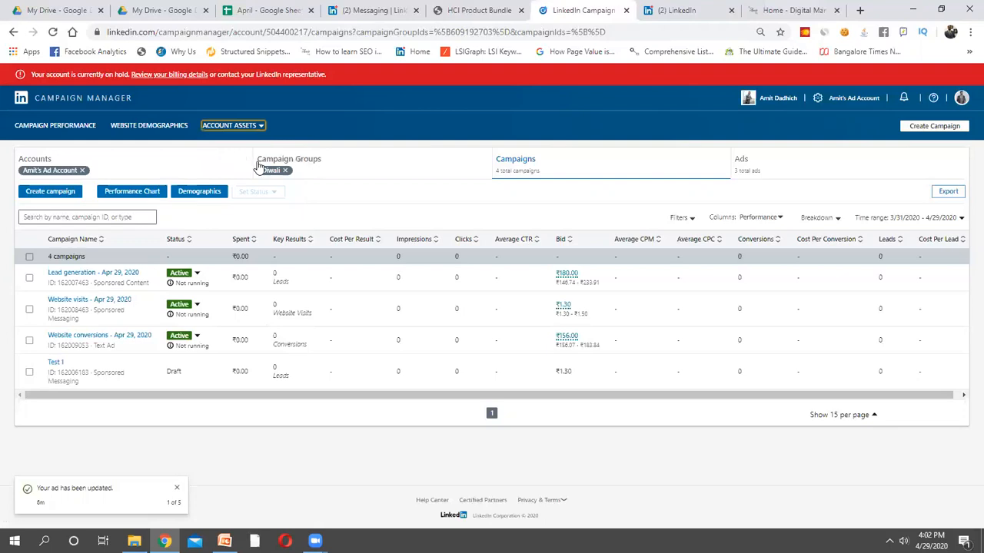
pyautogui.click(234, 127)
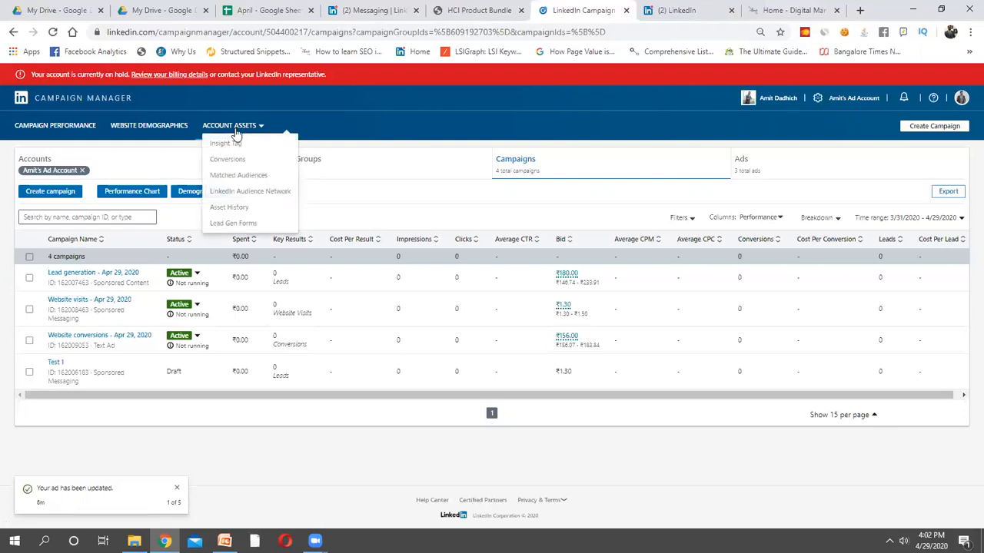
pyautogui.click(239, 181)
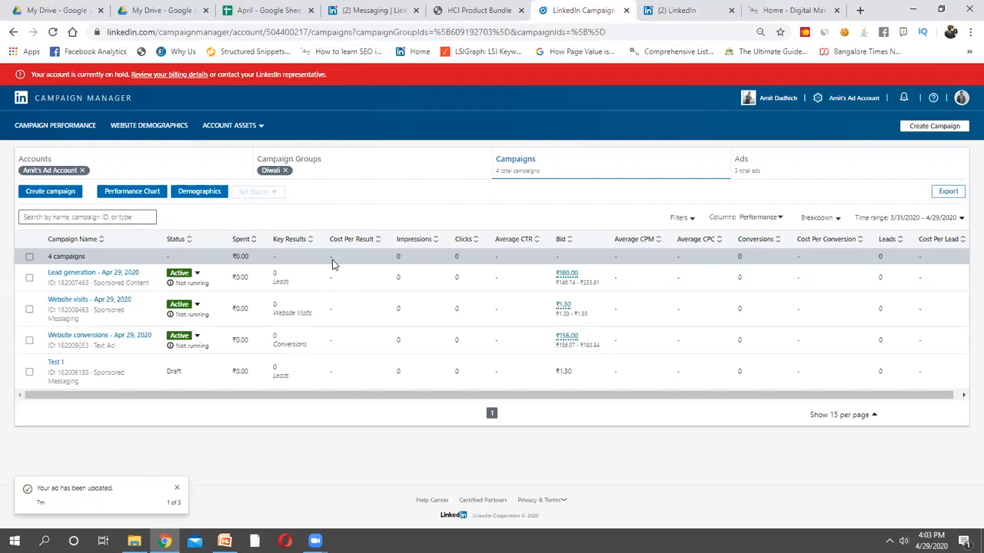
pyautogui.click(209, 127)
pyautogui.click(238, 174)
pyautogui.click(53, 33)
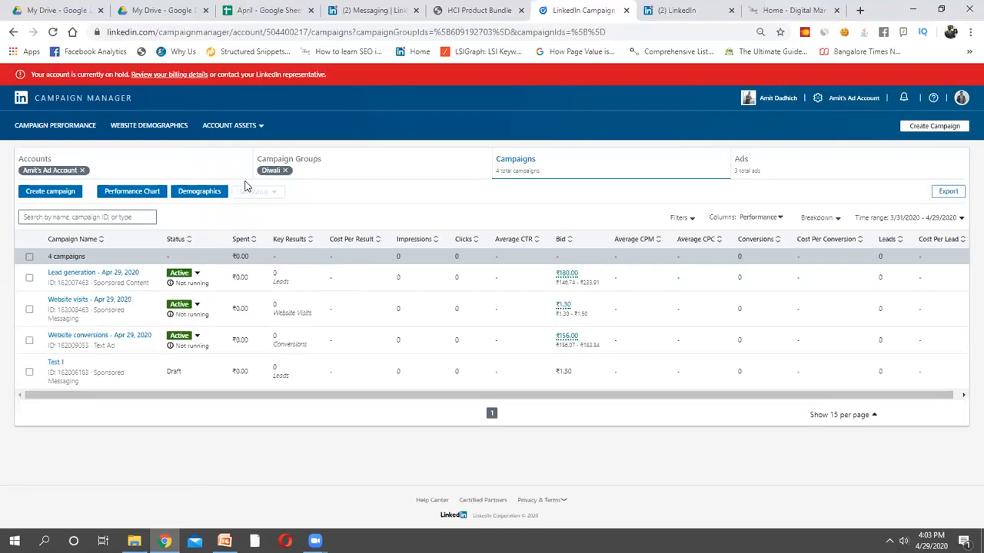
pyautogui.click(253, 125)
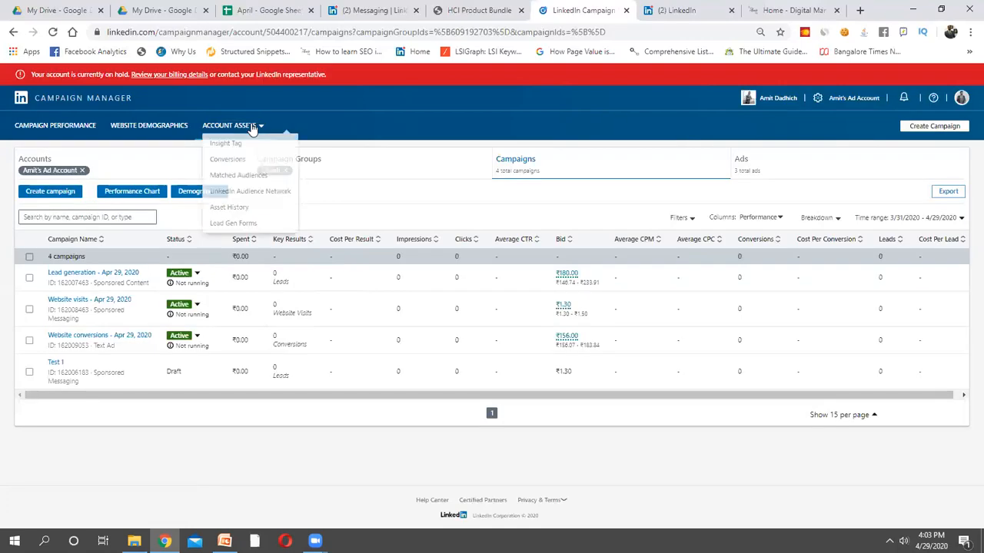
pyautogui.click(253, 176)
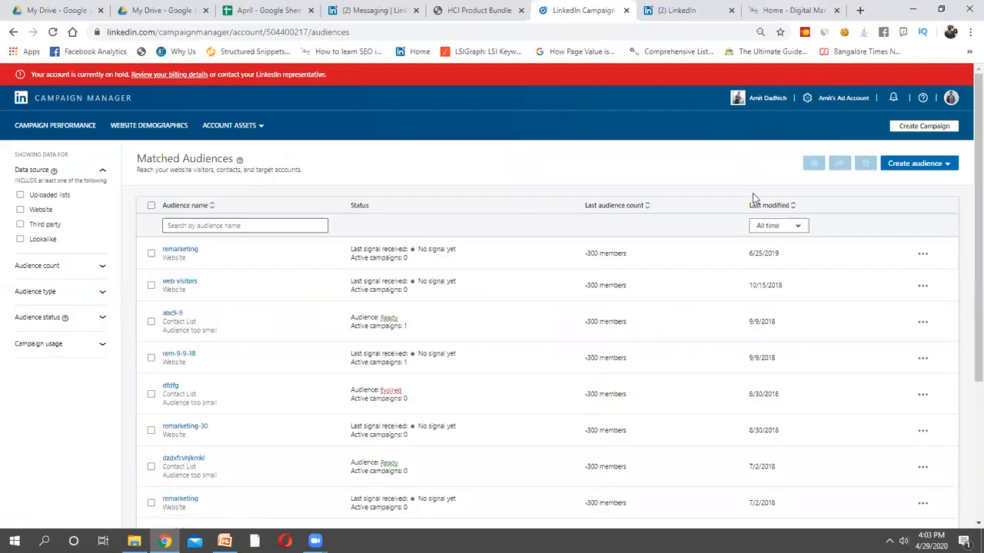
# Start a new website retargeting audience and name it "last 30 days"
pyautogui.click(907, 165)
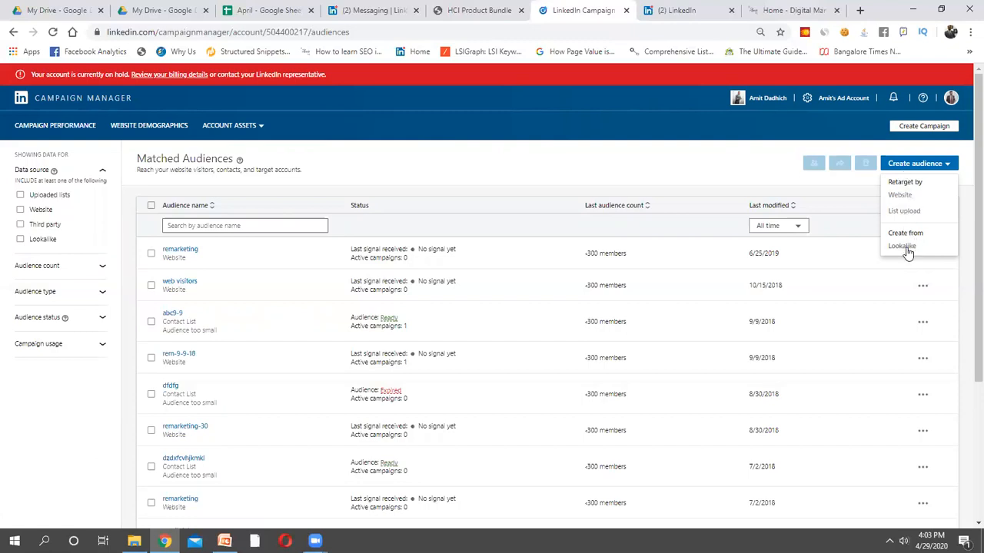
pyautogui.click(900, 197)
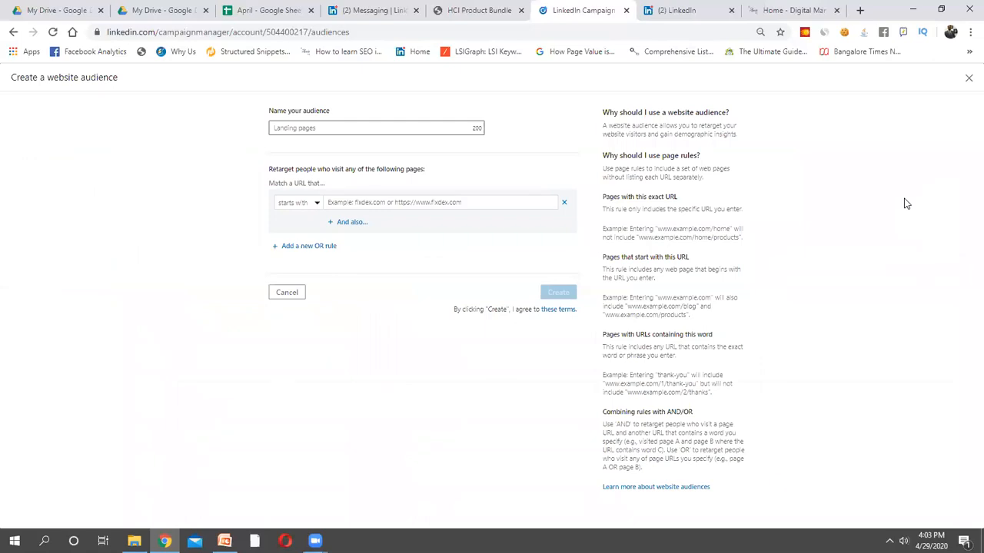
pyautogui.click(425, 127)
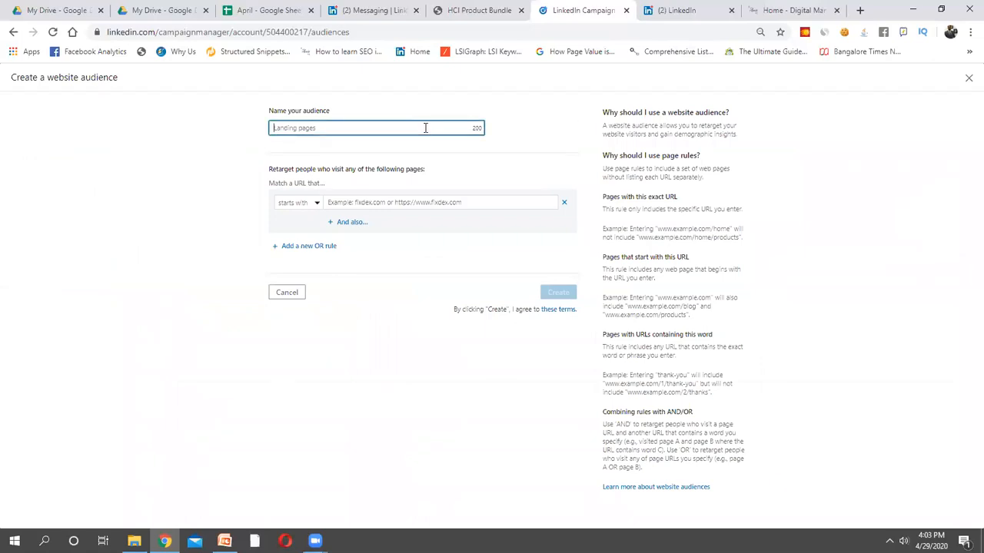
pyautogui.write('last 30 days')
pyautogui.click(459, 156)
# Set the page rule to equals and its URL to the website's home address, without the thank-you-page path
pyautogui.click(304, 211)
pyautogui.click(306, 225)
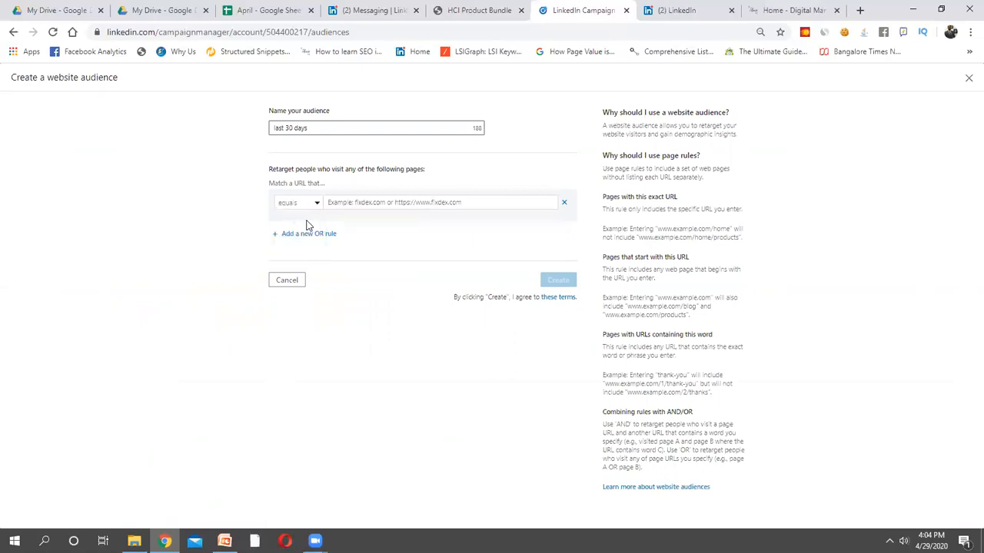
pyautogui.click(358, 203)
pyautogui.write('https://amitdadhich.com/thank-you-page/')
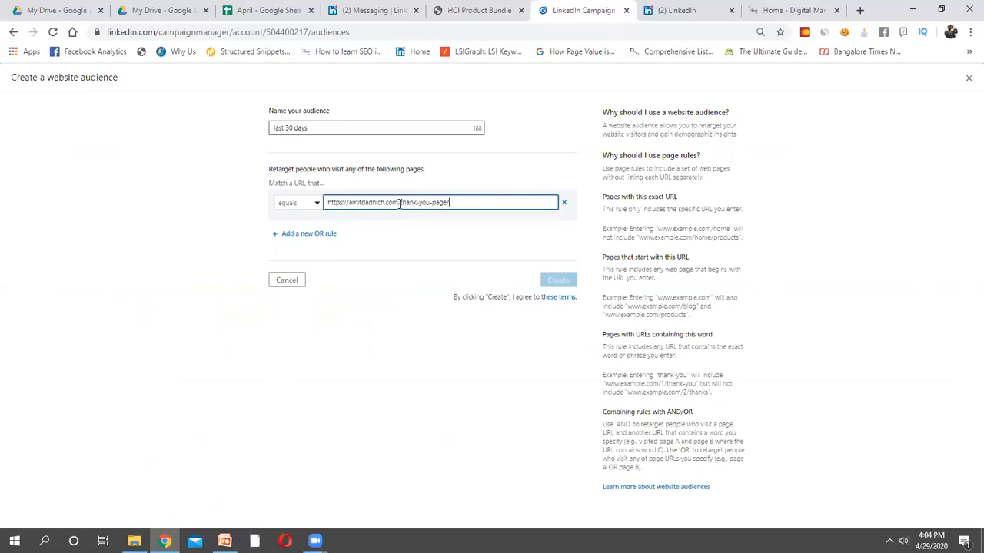
pyautogui.moveTo(400, 203); pyautogui.dragTo(496, 225)
pyautogui.press('BackSpace')
# Switch the URL match option through starts with and contains, and return it to equals
pyautogui.click(313, 203)
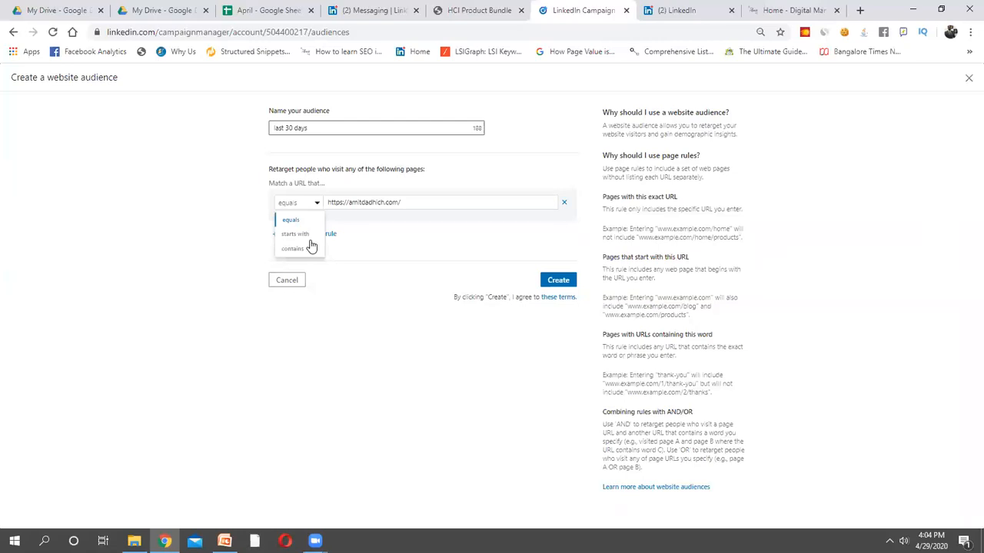
pyautogui.click(309, 234)
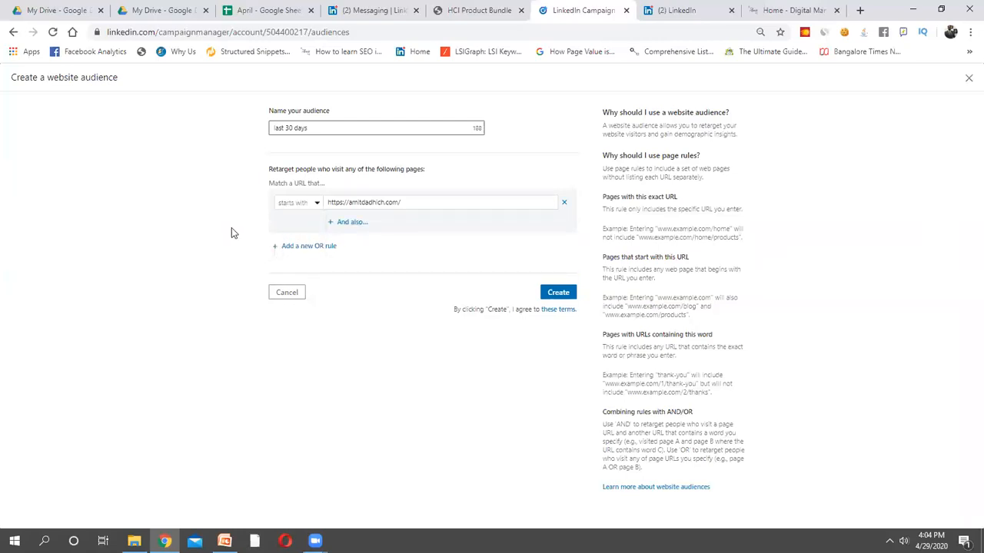
pyautogui.click(301, 206)
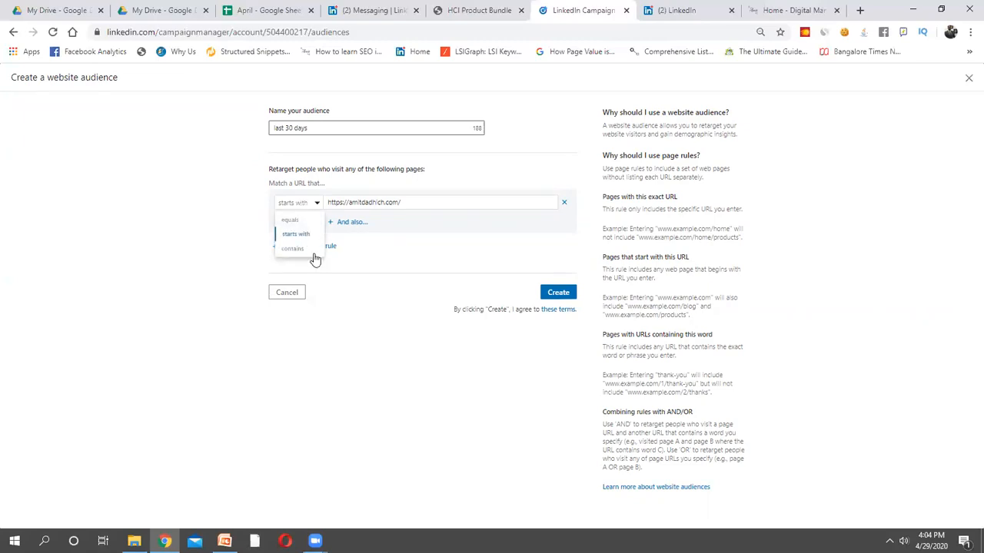
pyautogui.click(311, 251)
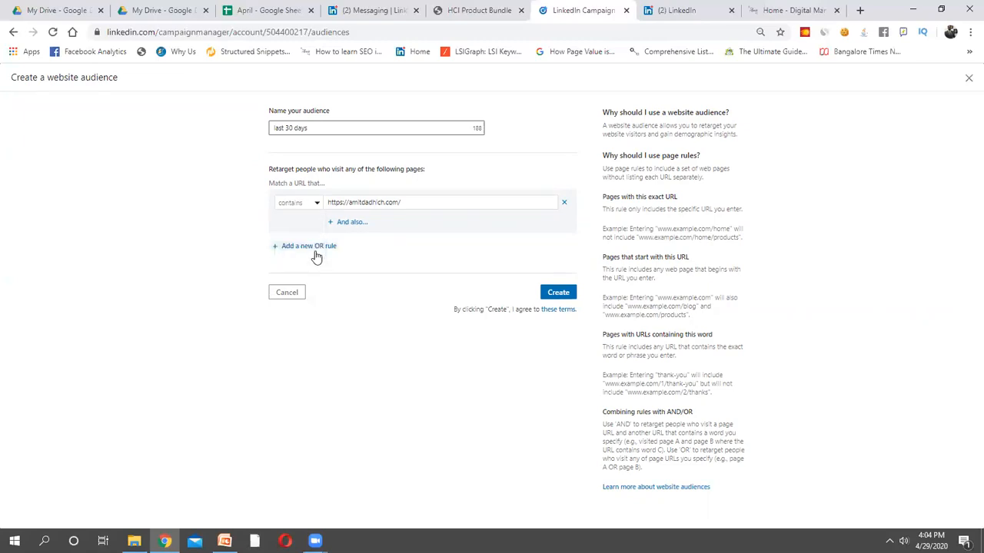
pyautogui.click(292, 206)
pyautogui.click(297, 222)
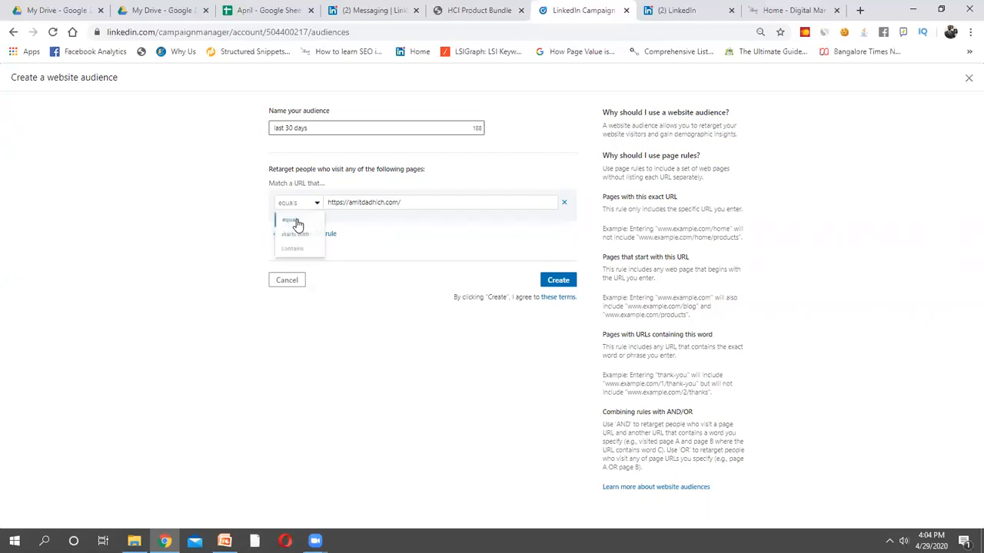
# Set the page rule to starts with and replace its URL with the website's full thank-you-page address
pyautogui.click(306, 204)
pyautogui.click(311, 233)
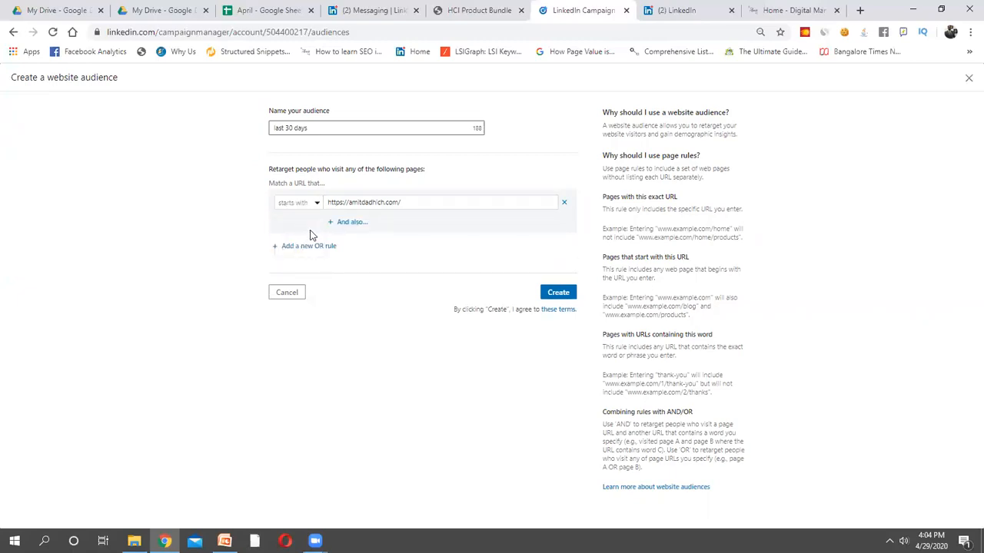
pyautogui.tripleClick(374, 203)
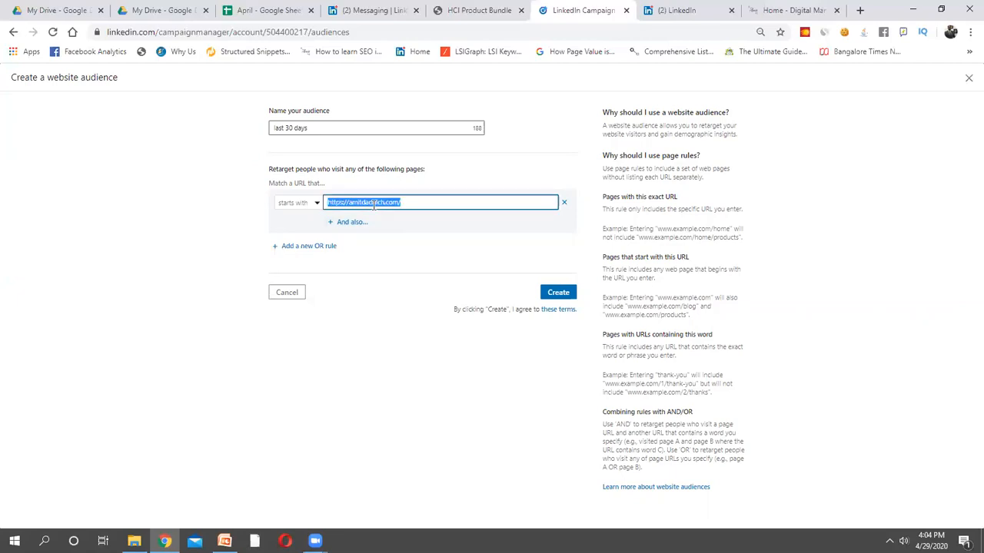
pyautogui.press('BackSpace')
pyautogui.write('https://amitdadhich.com/thank-you-page/')
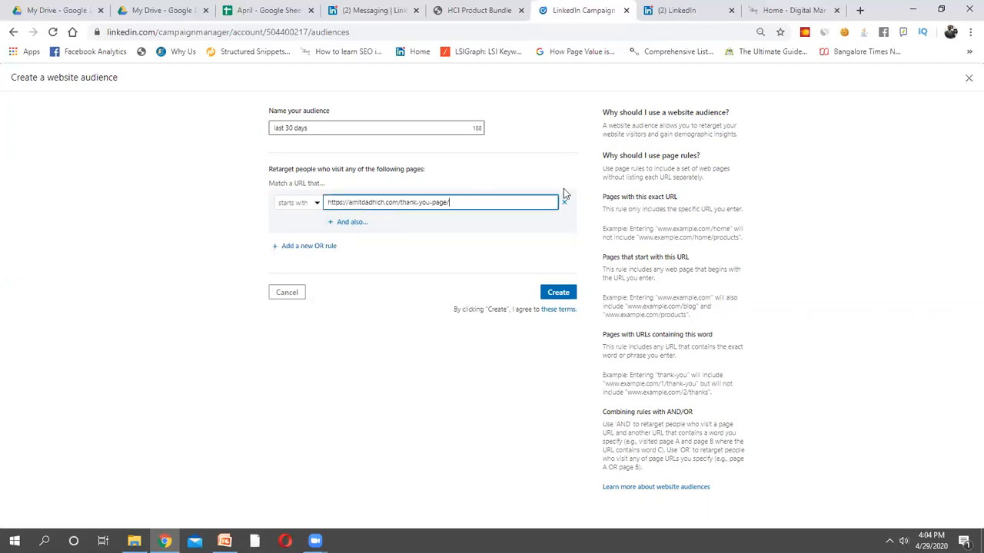
pyautogui.click(588, 204)
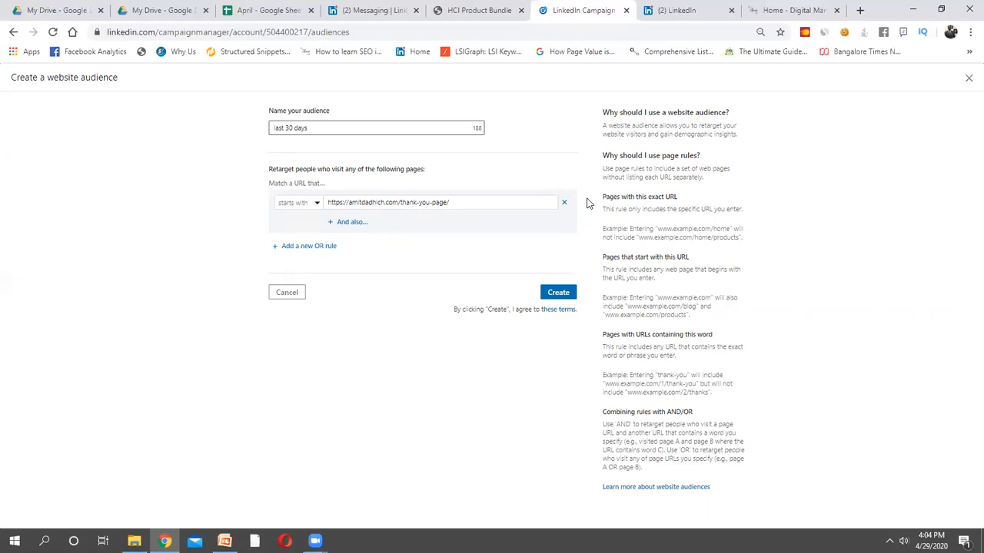
# Add two empty "And also contains" conditions to the page rule and remove both of them
pyautogui.click(354, 222)
pyautogui.click(358, 258)
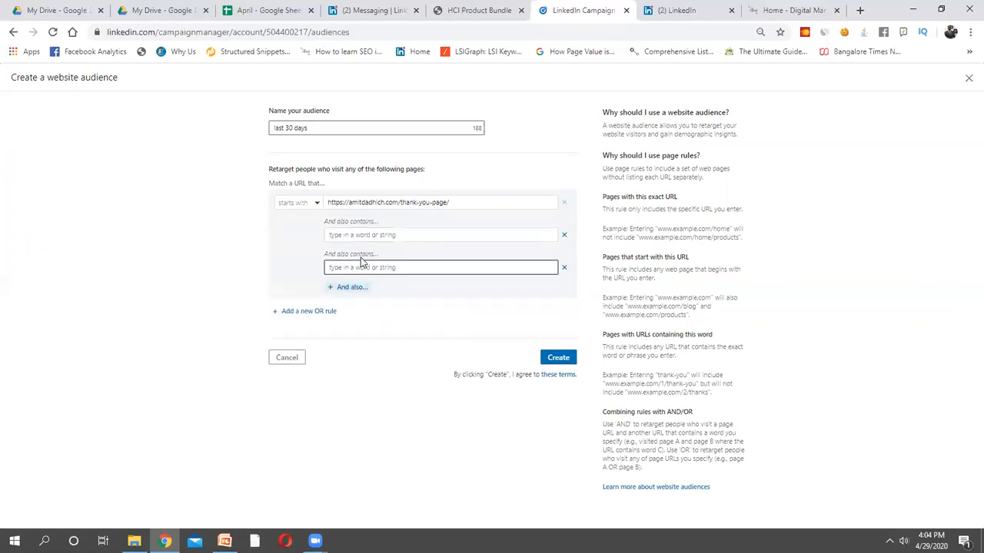
pyautogui.click(563, 269)
pyautogui.click(564, 234)
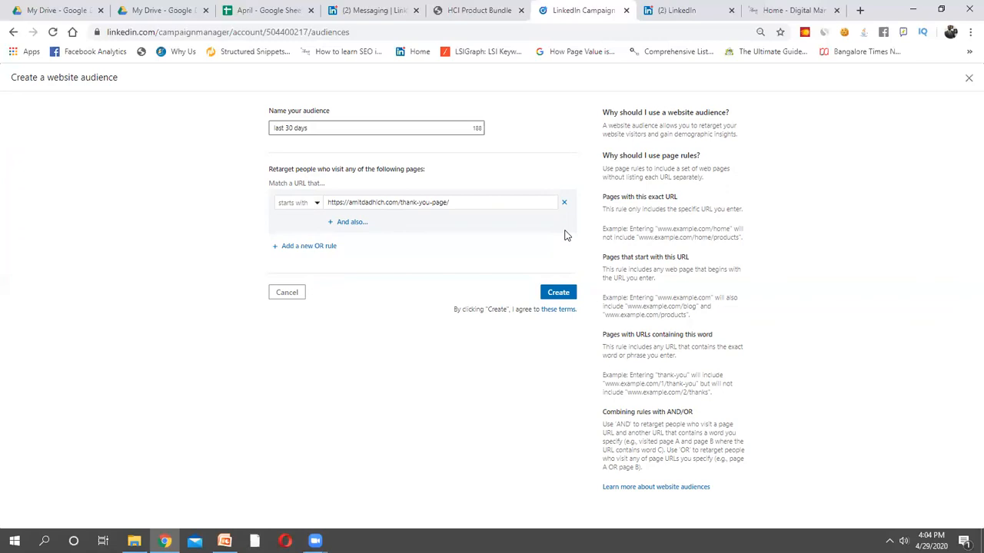
# Create the "last 30 days" website audience and check its member count in the audience list
pyautogui.click(569, 299)
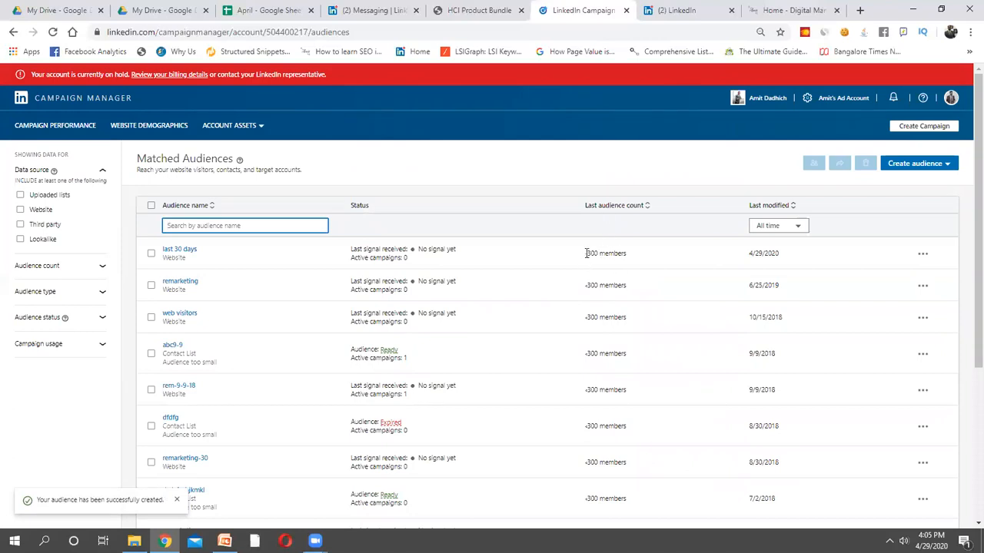
pyautogui.tripleClick(667, 254)
pyautogui.click(667, 255)
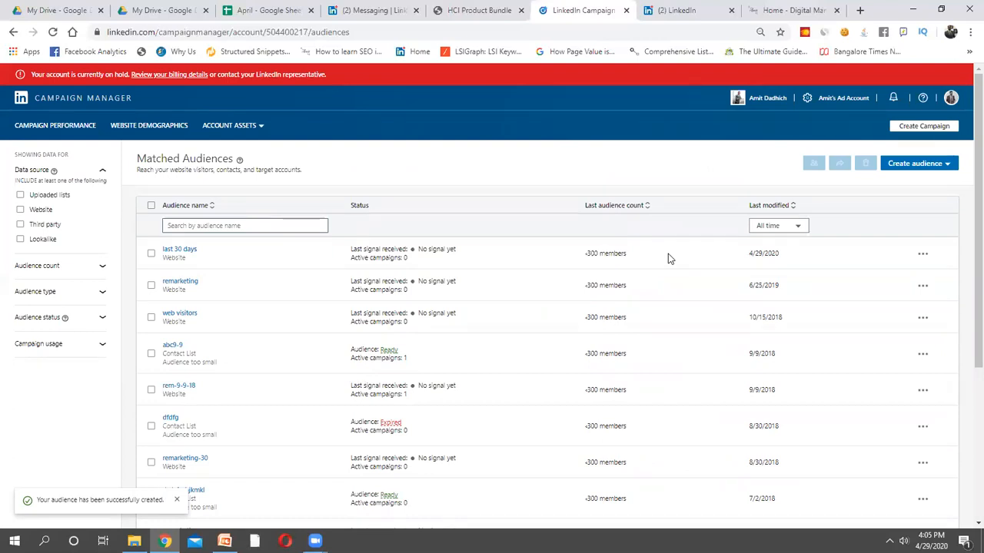
# Start a list upload audience and read the best practices for account lists, contact lists and CSV files
pyautogui.click(915, 164)
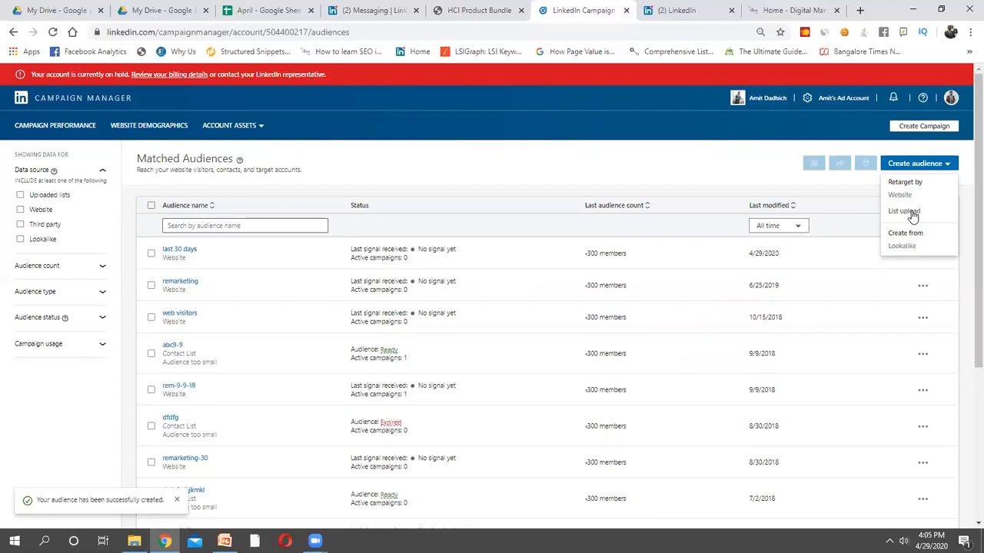
pyautogui.click(913, 214)
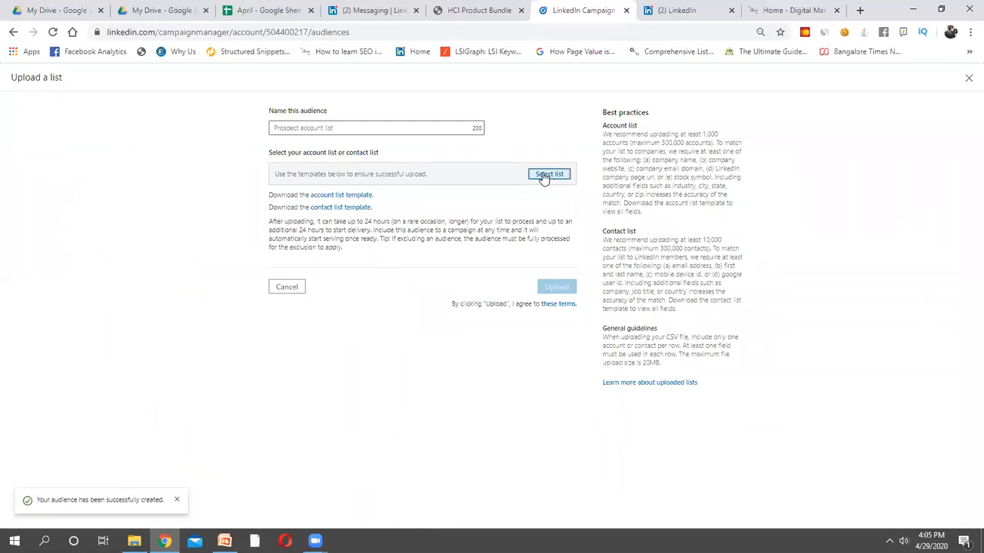
pyautogui.click(336, 125)
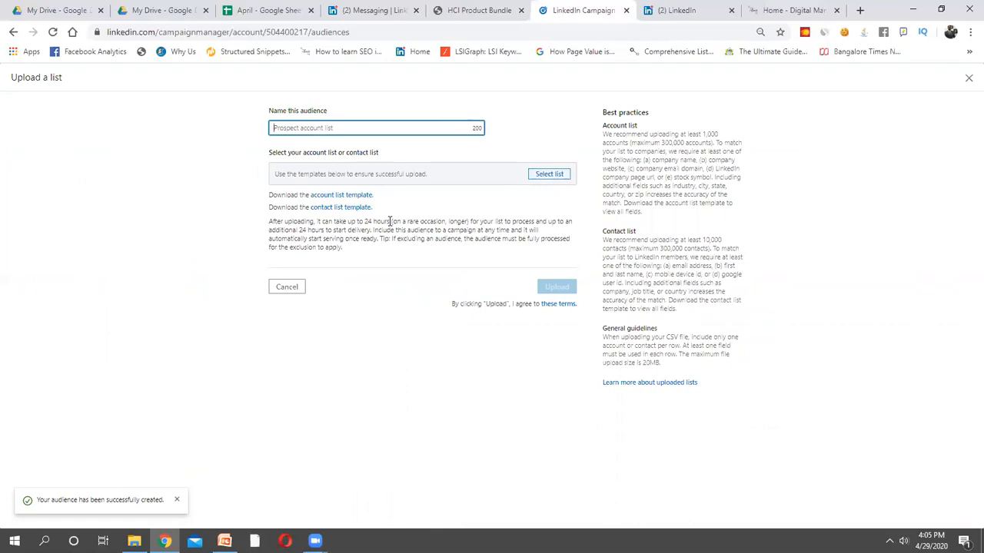
pyautogui.moveTo(665, 134); pyautogui.dragTo(729, 233)
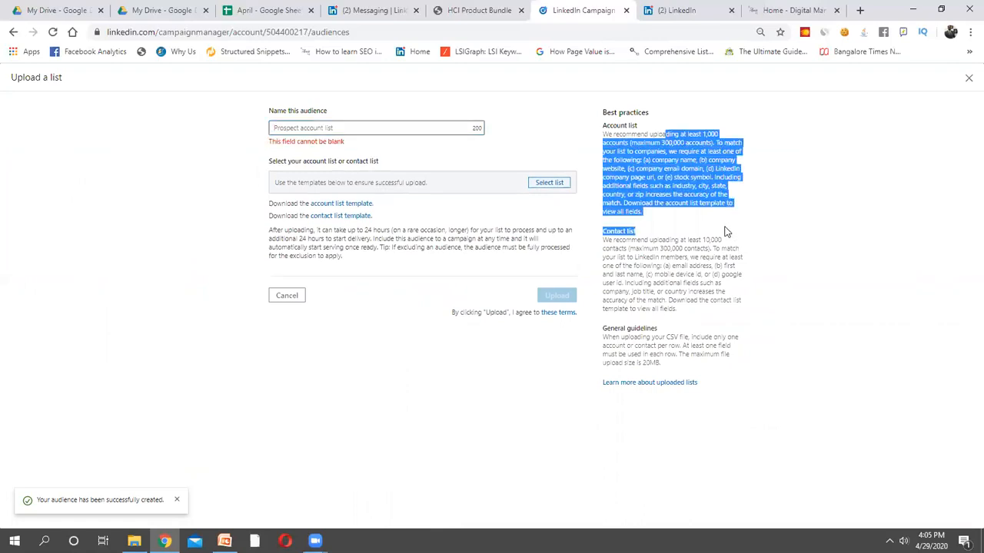
pyautogui.click(727, 232)
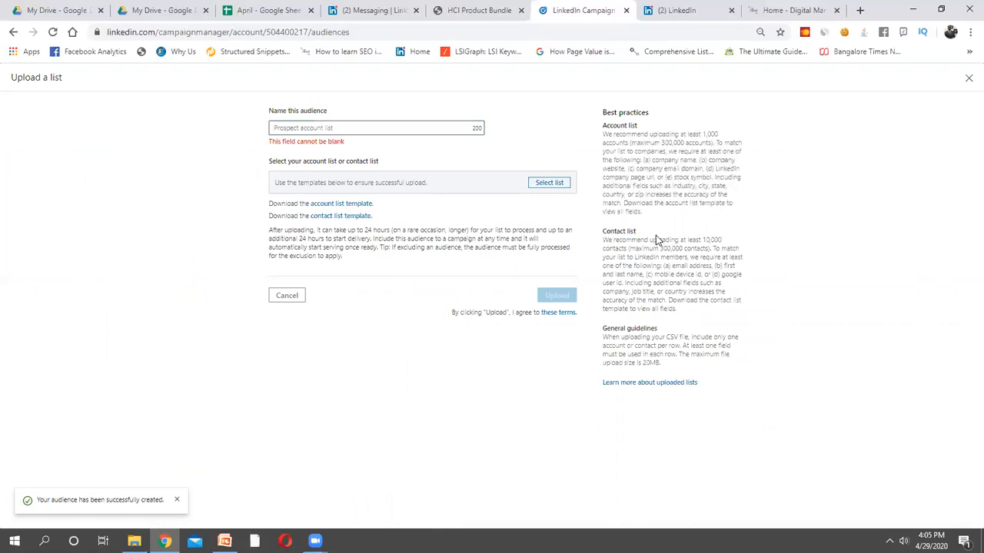
pyautogui.moveTo(655, 238); pyautogui.dragTo(751, 288)
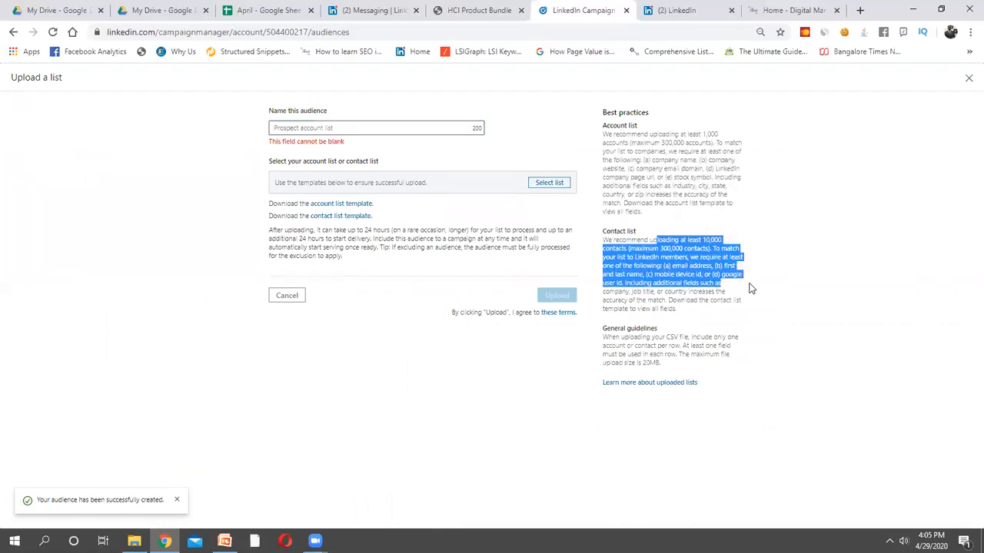
pyautogui.click(714, 280)
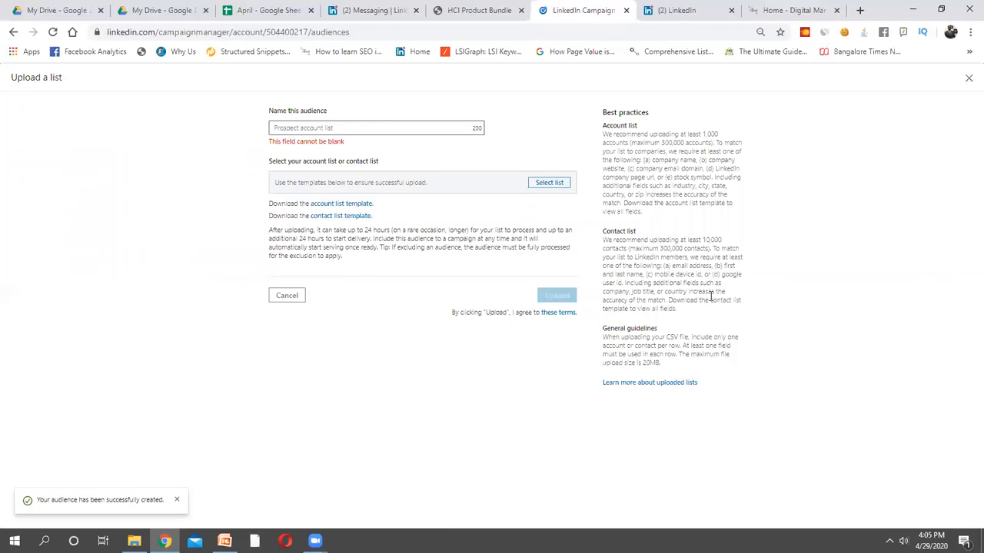
pyautogui.moveTo(661, 340); pyautogui.dragTo(714, 346)
pyautogui.click(692, 337)
# Name the list audience rtyu, try to load the qwertyu file from the Desktop as its list, and read the upload feedback
pyautogui.click(431, 127)
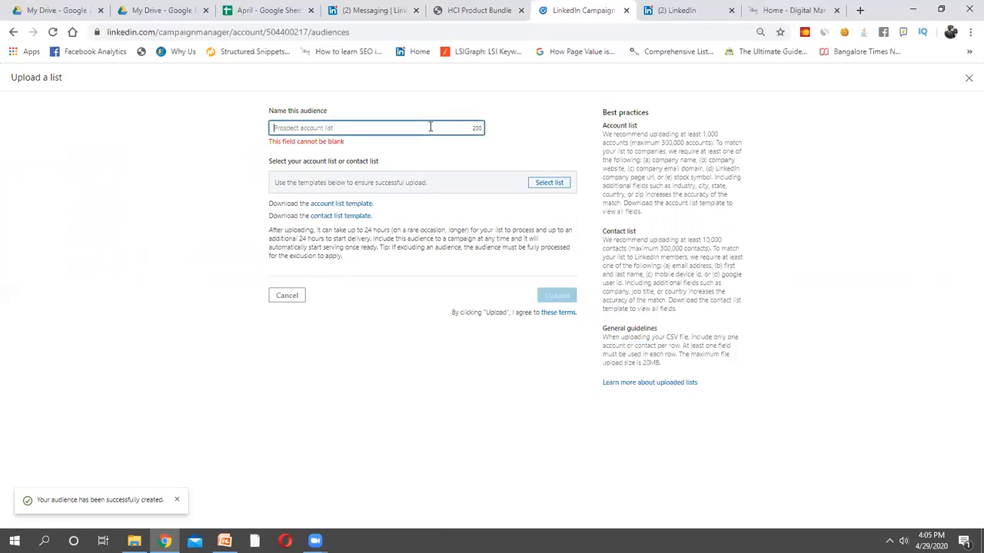
pyautogui.write('rty')
pyautogui.click(548, 176)
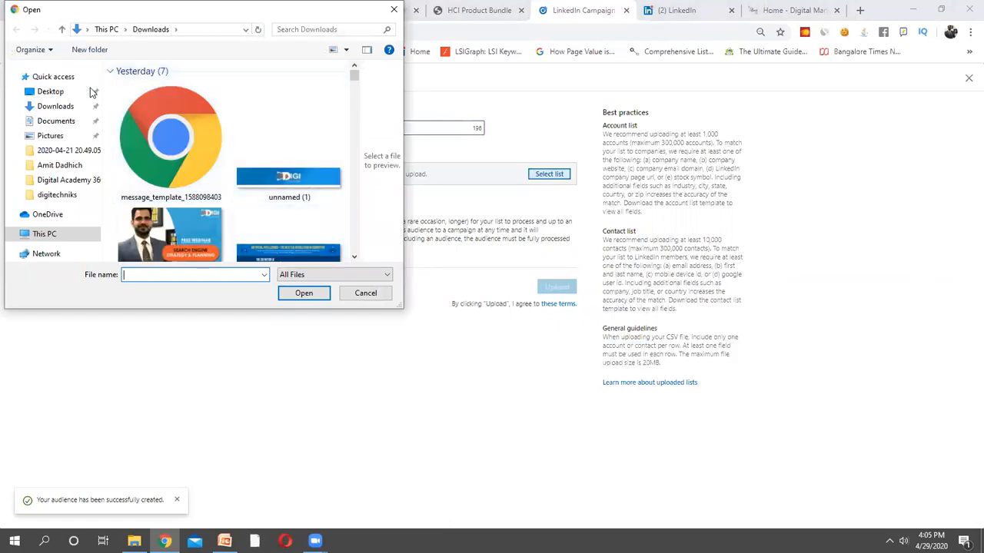
pyautogui.click(56, 107)
pyautogui.click(51, 92)
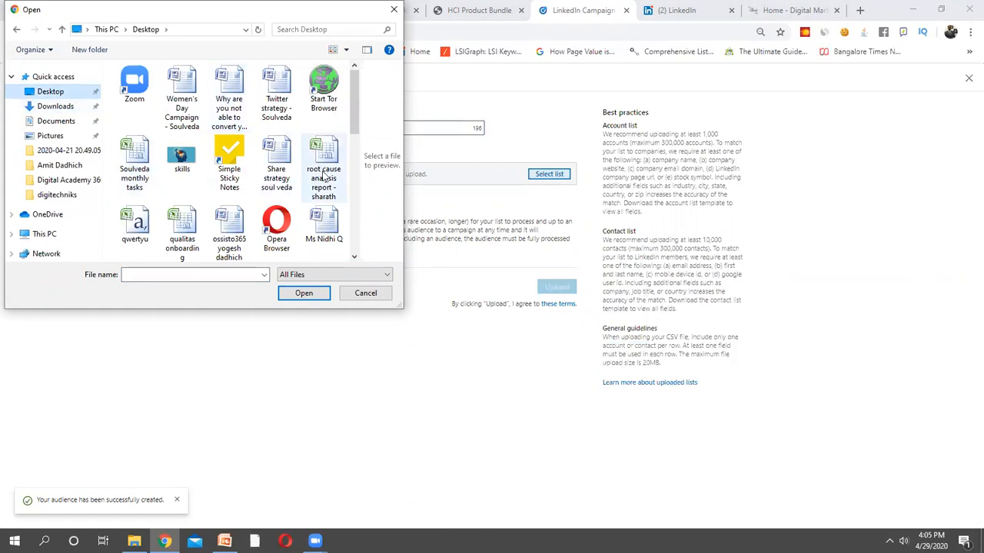
pyautogui.click(142, 231)
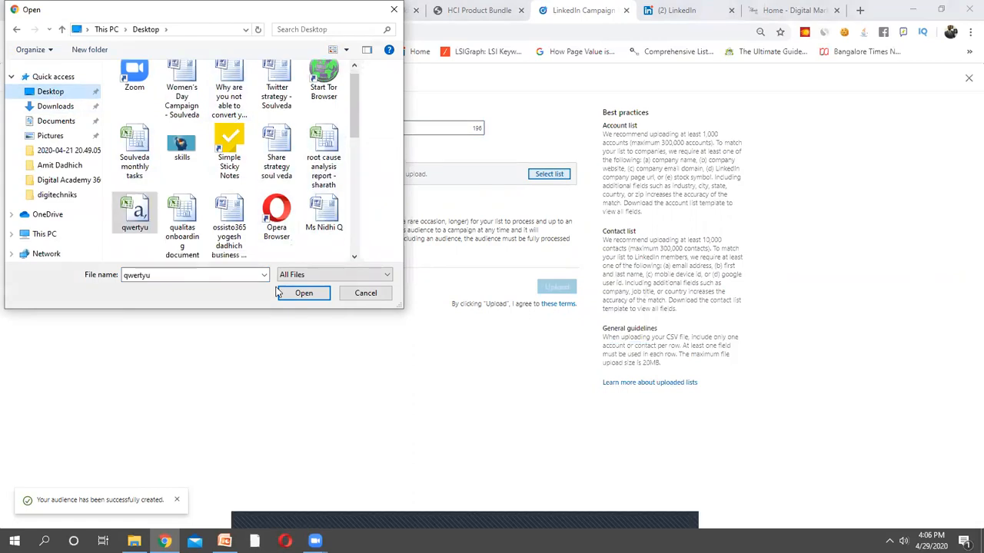
pyautogui.click(304, 293)
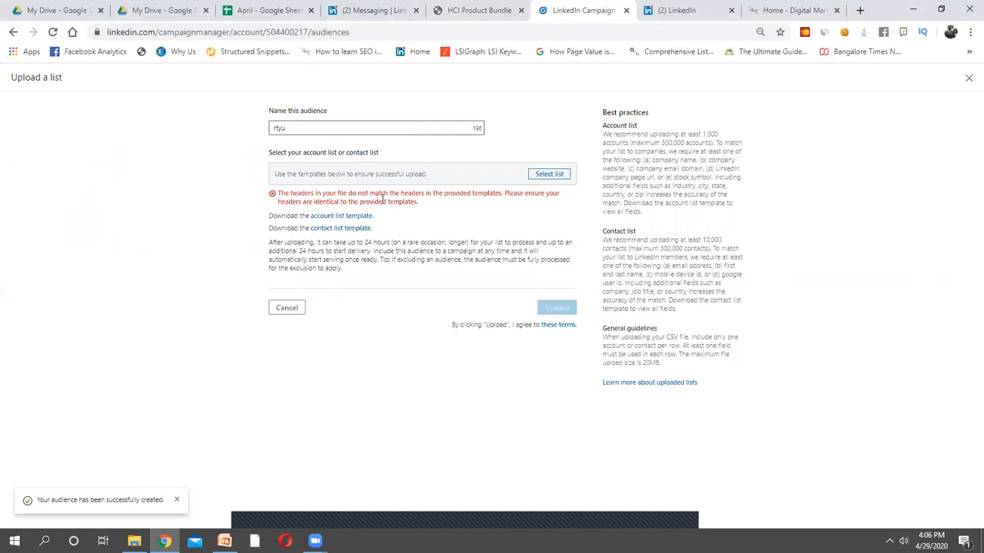
pyautogui.tripleClick(383, 199)
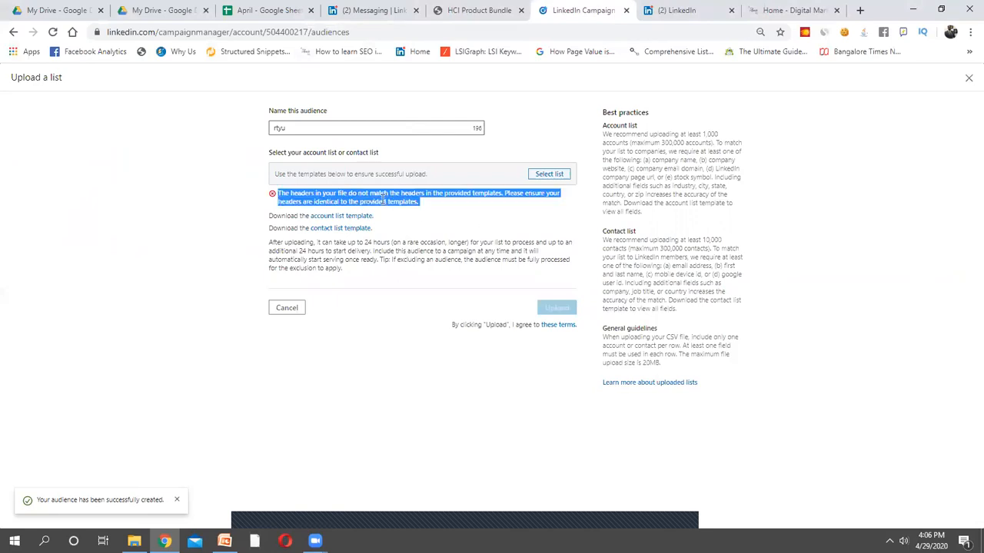
pyautogui.click(590, 210)
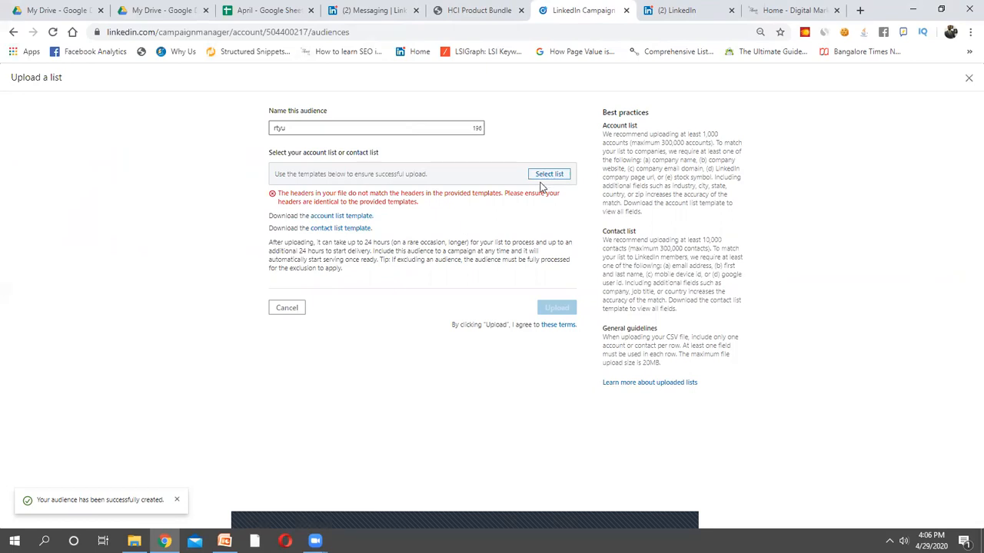
# Download the account list template and the contact list template and open them in Excel
pyautogui.click(370, 216)
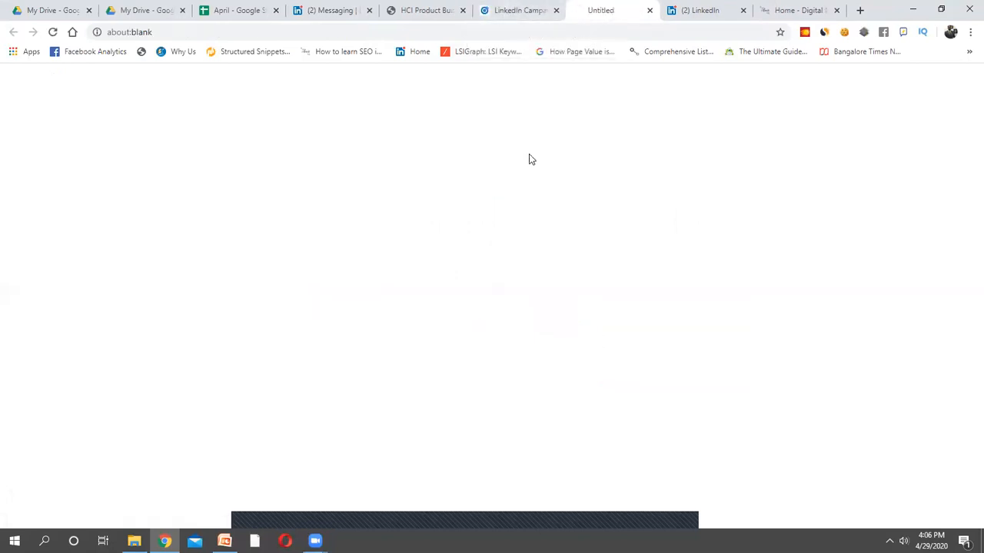
pyautogui.click(511, 5)
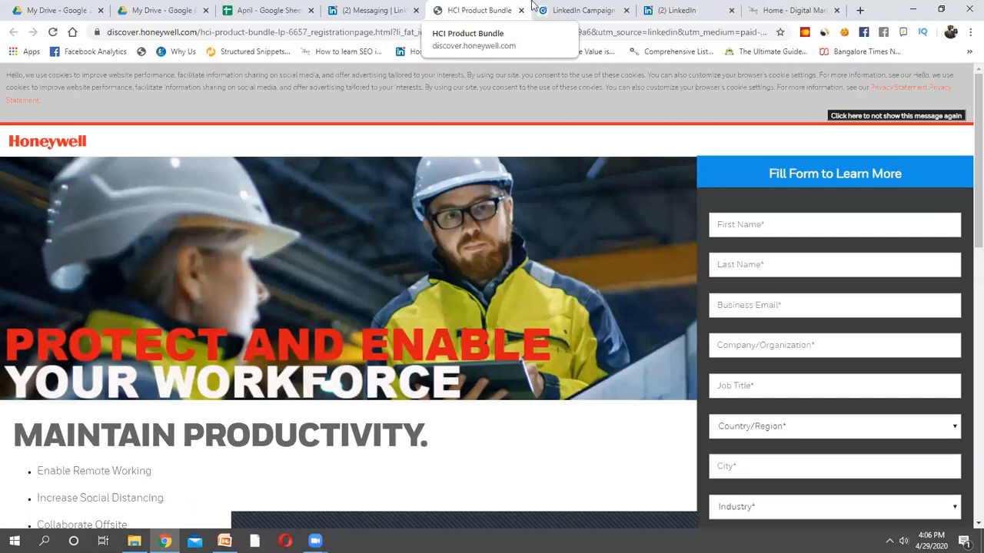
pyautogui.click(550, 7)
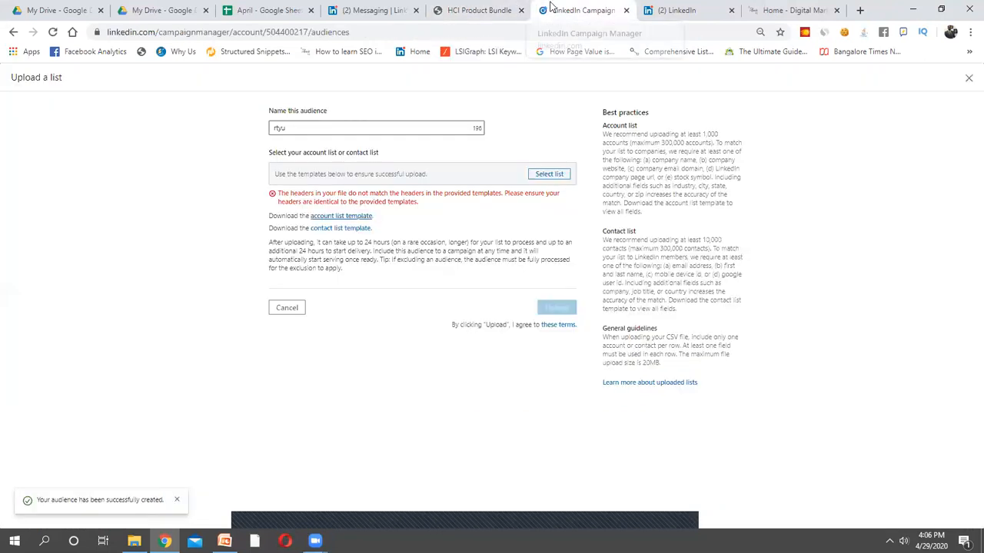
pyautogui.click(359, 231)
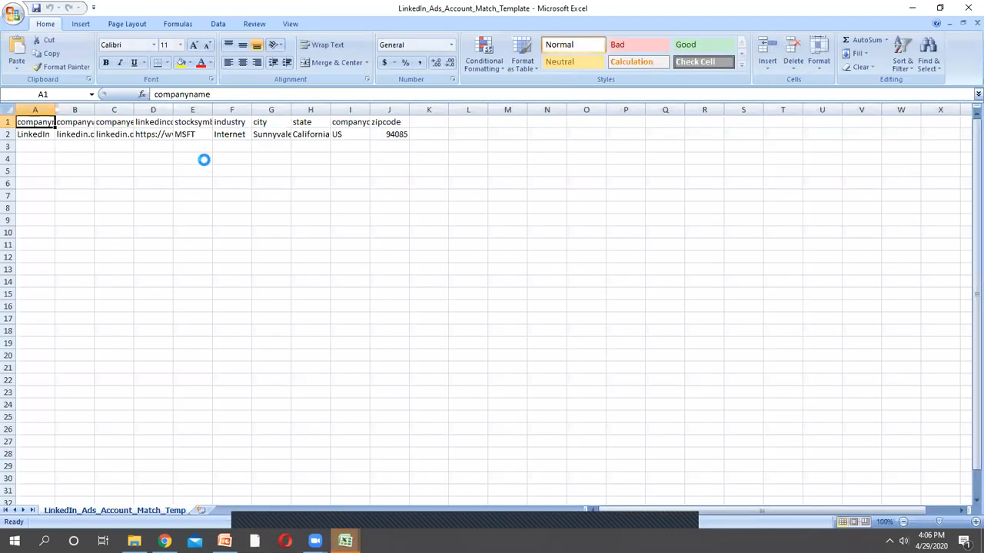
# Widen the contact match template's columns to read the header fields, and close the file without saving
pyautogui.moveTo(55, 110); pyautogui.dragTo(810, 107)
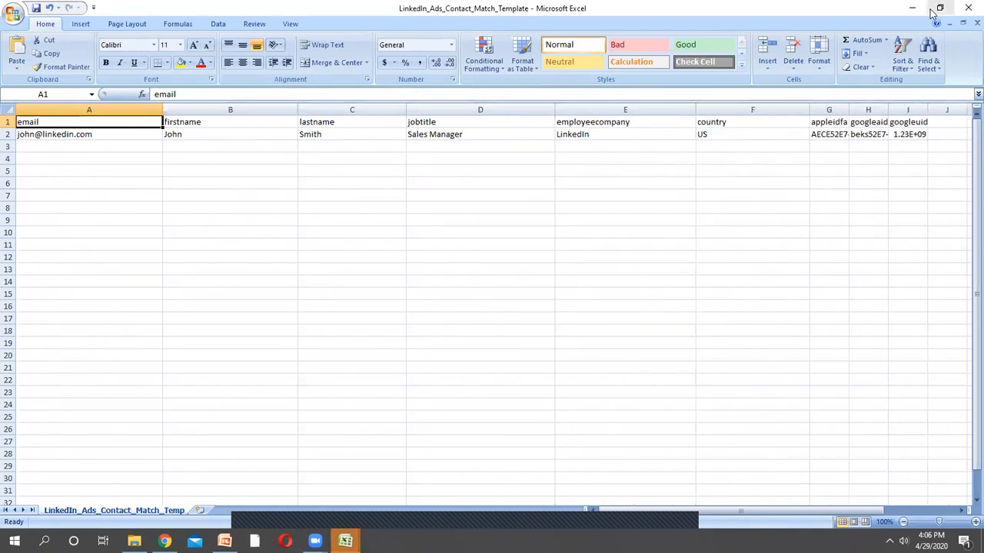
pyautogui.click(966, 10)
pyautogui.click(502, 301)
# Widen the account match template's columns from companyname through stocksymbol to read the headers, and close the file without saving
pyautogui.click(350, 230)
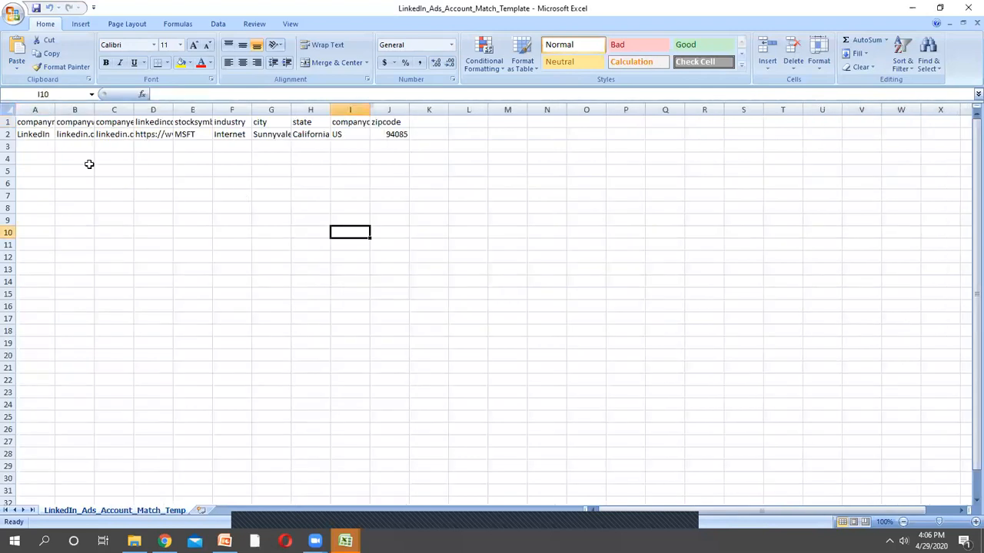
pyautogui.moveTo(54, 106); pyautogui.dragTo(400, 103)
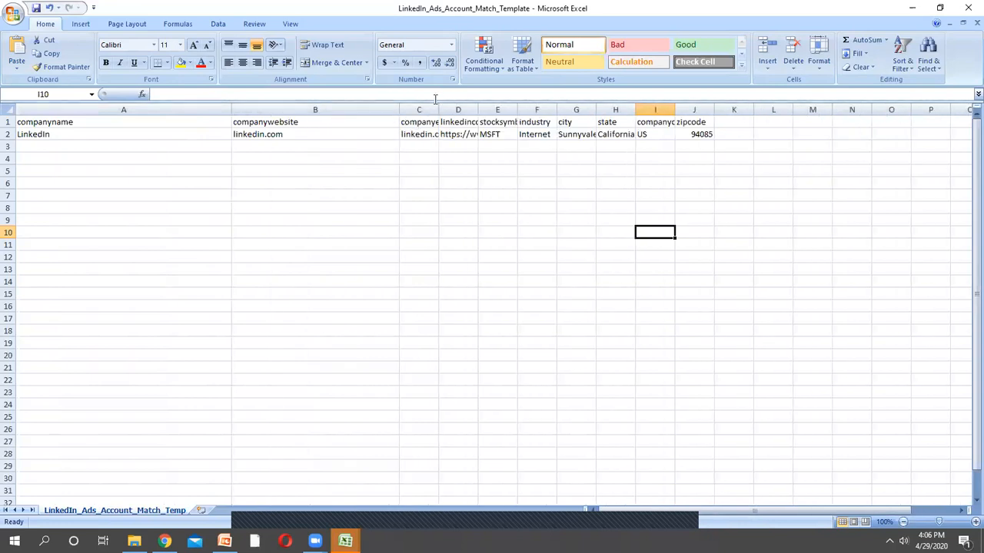
pyautogui.moveTo(435, 103); pyautogui.dragTo(771, 99)
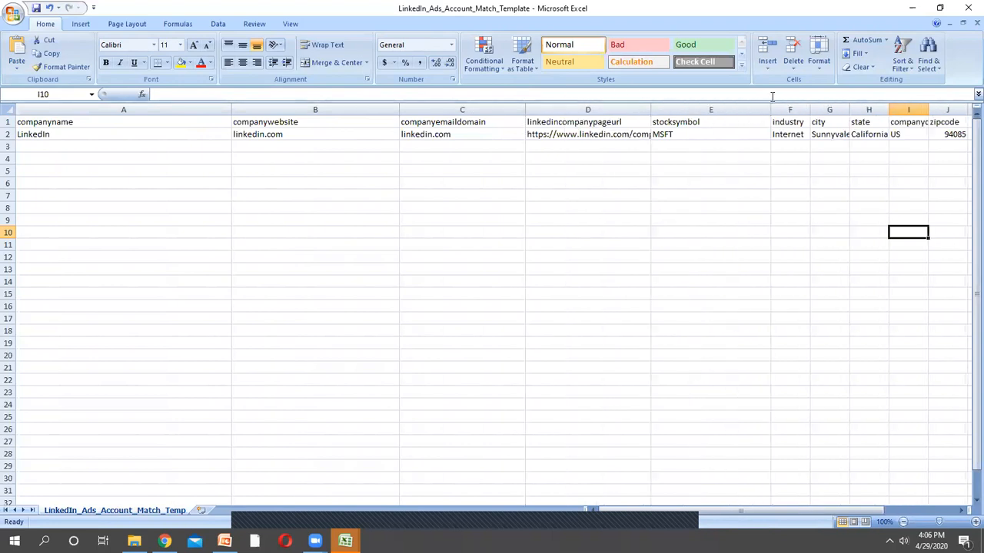
pyautogui.click(968, 7)
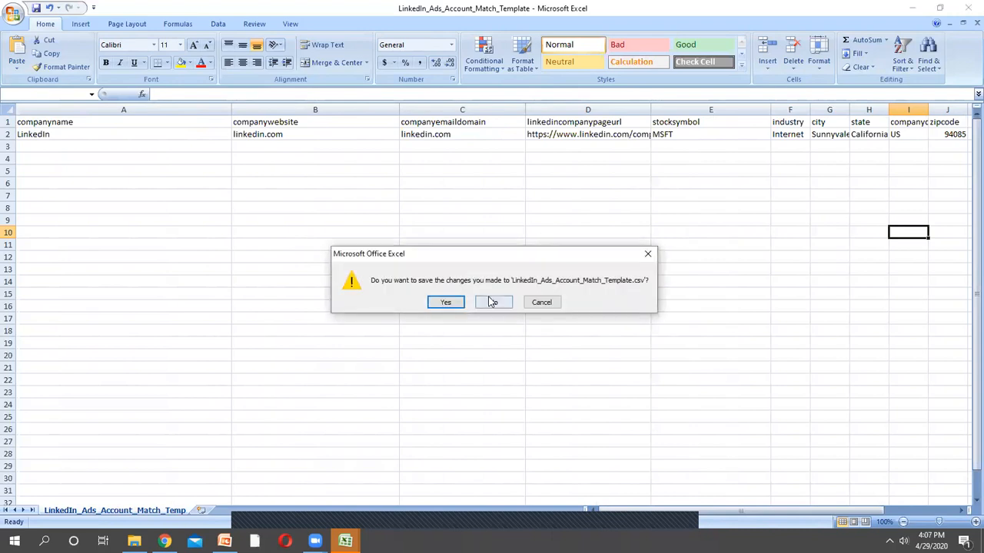
pyautogui.click(493, 301)
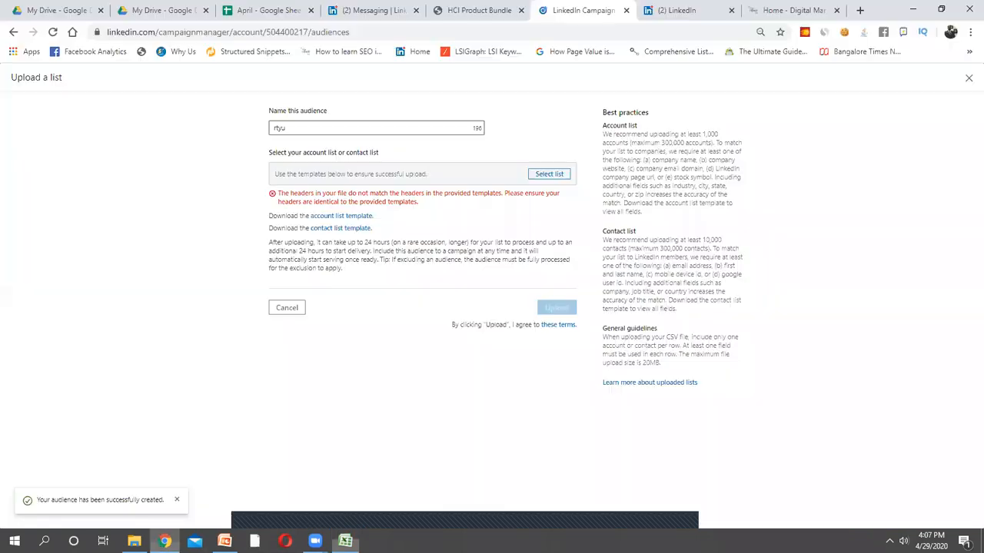
# Return to Campaign Manager, cancel the list upload, and open the first ad account to view its campaigns and ads
pyautogui.click(172, 540)
pyautogui.click(287, 307)
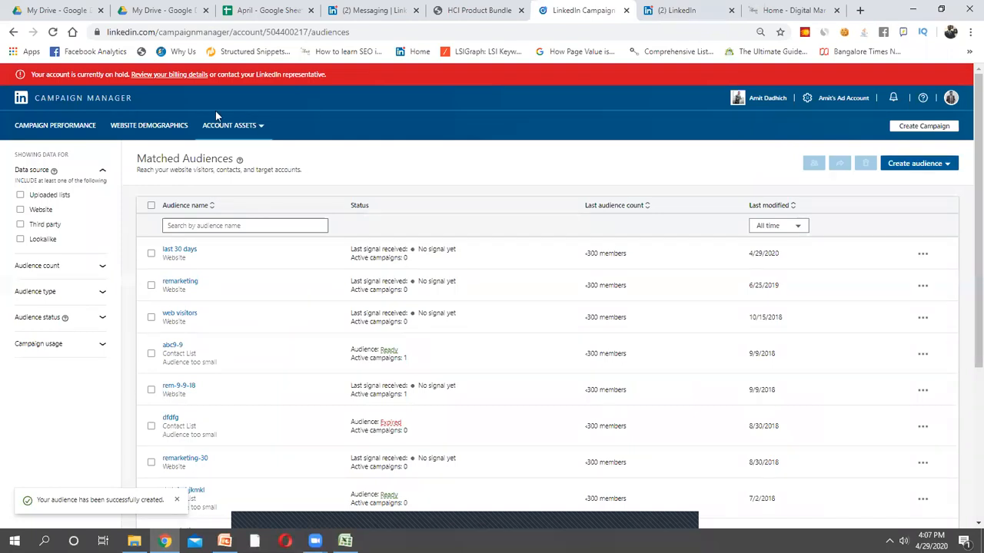
pyautogui.click(70, 106)
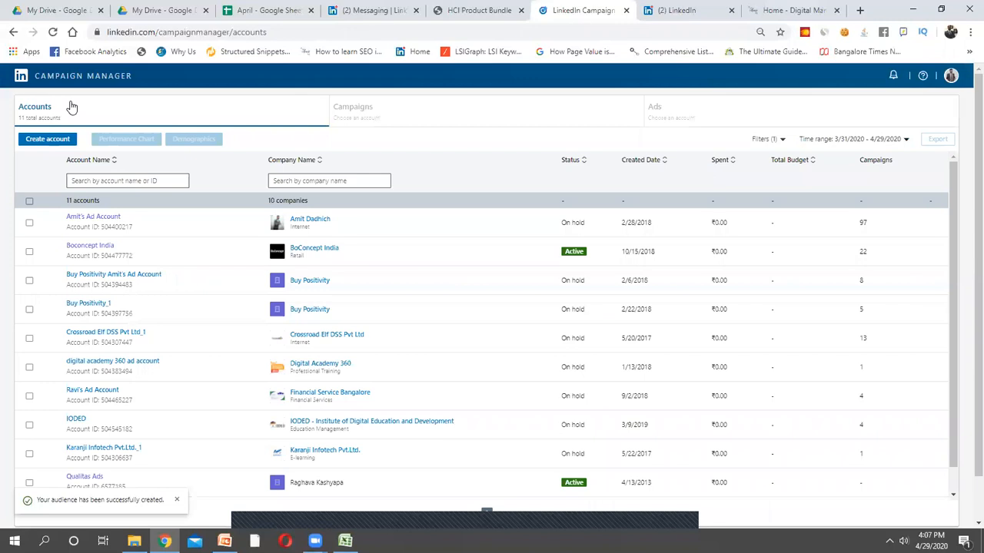
pyautogui.click(109, 217)
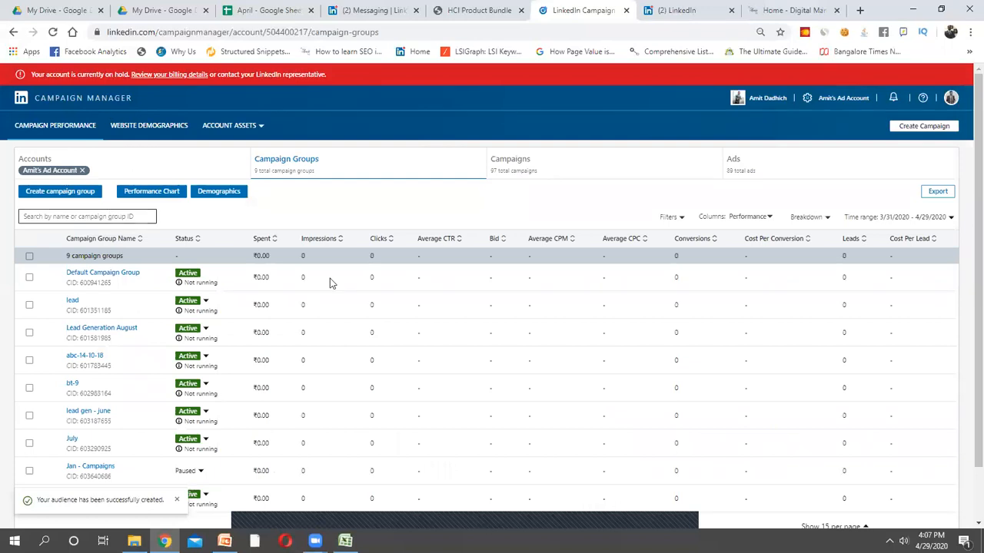
pyautogui.click(557, 184)
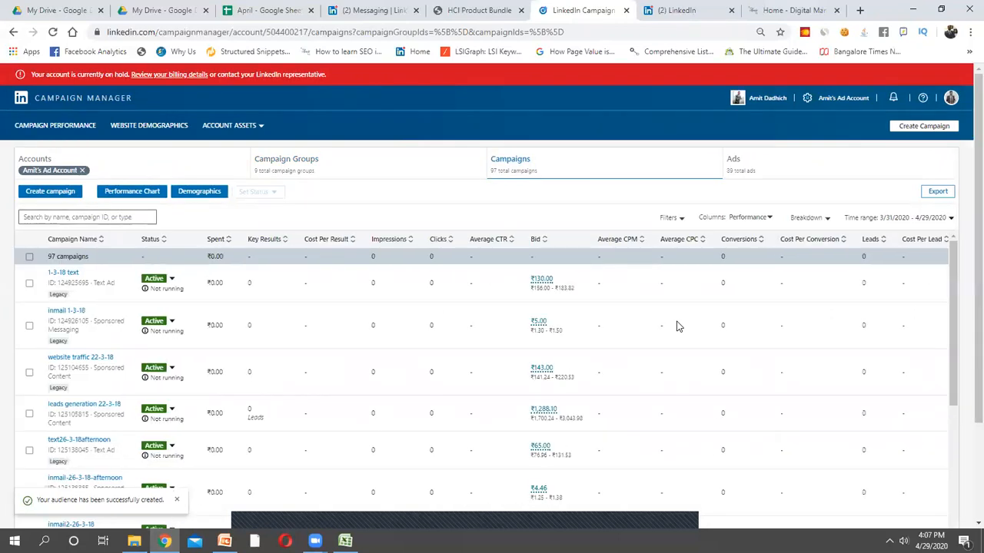
pyautogui.click(770, 173)
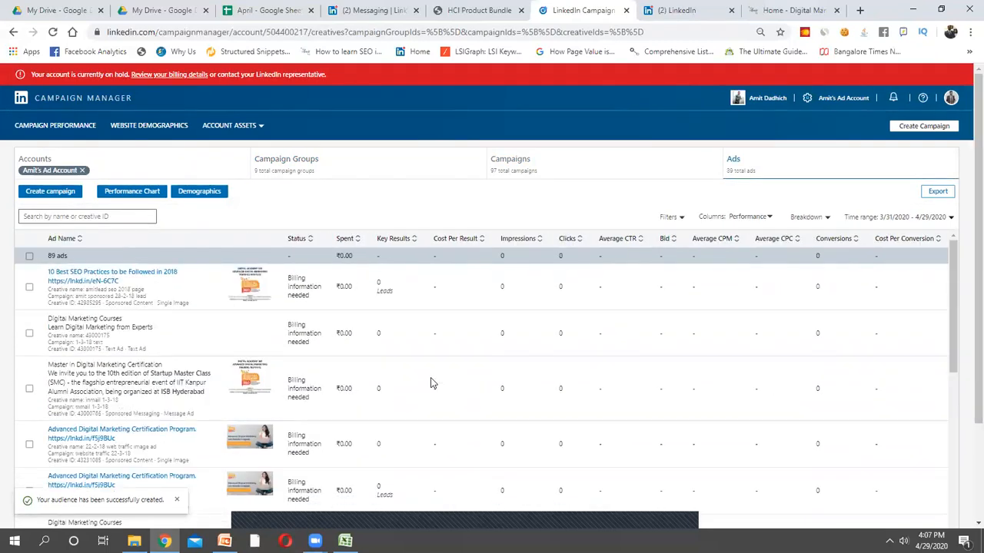
# Look through the CSV report types for the ads, choose Demographics, and close the export dialog without exporting
pyautogui.click(936, 192)
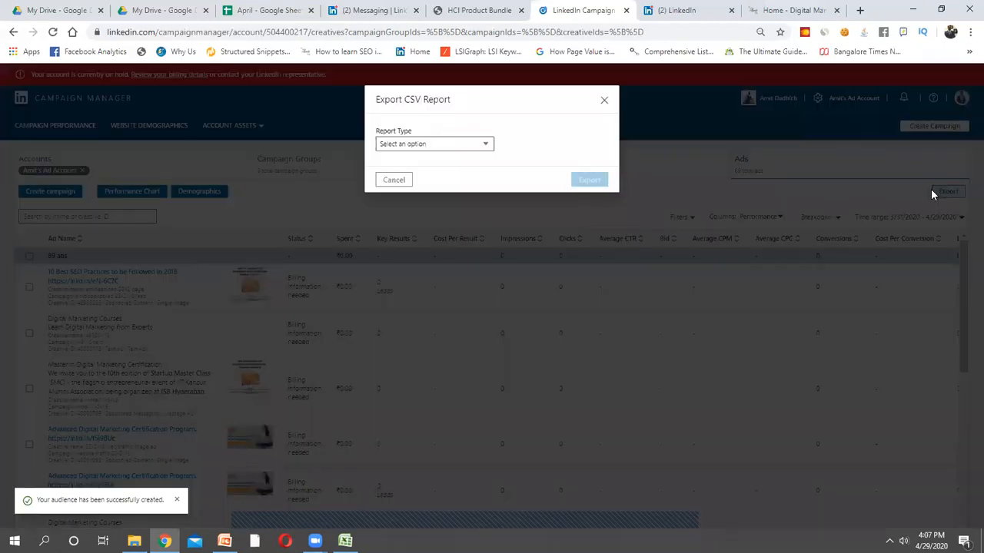
pyautogui.click(484, 144)
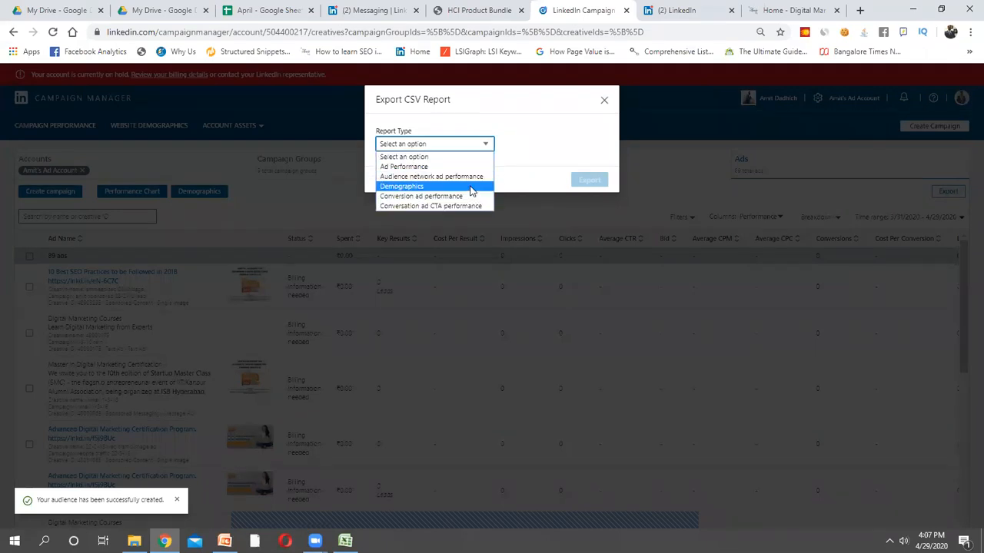
pyautogui.click(472, 187)
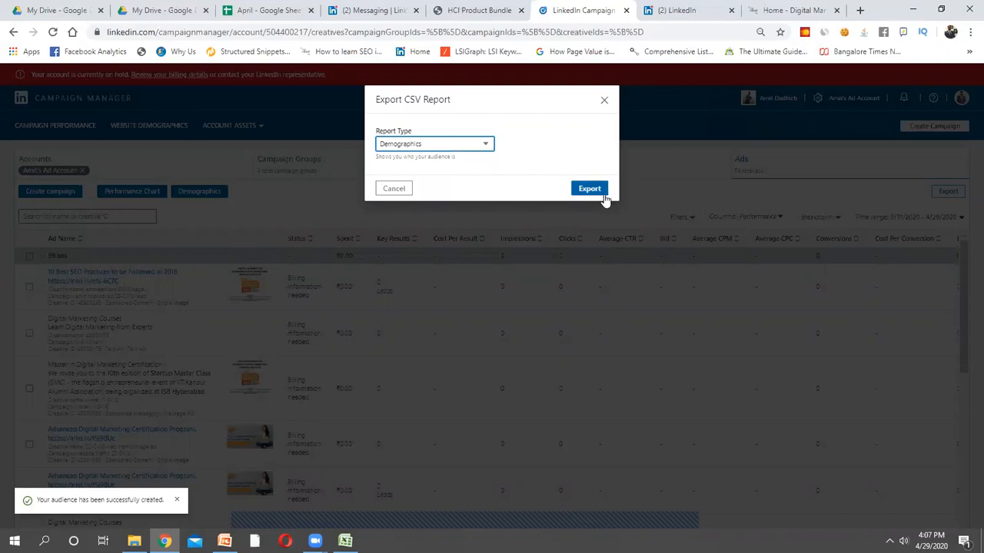
pyautogui.click(604, 100)
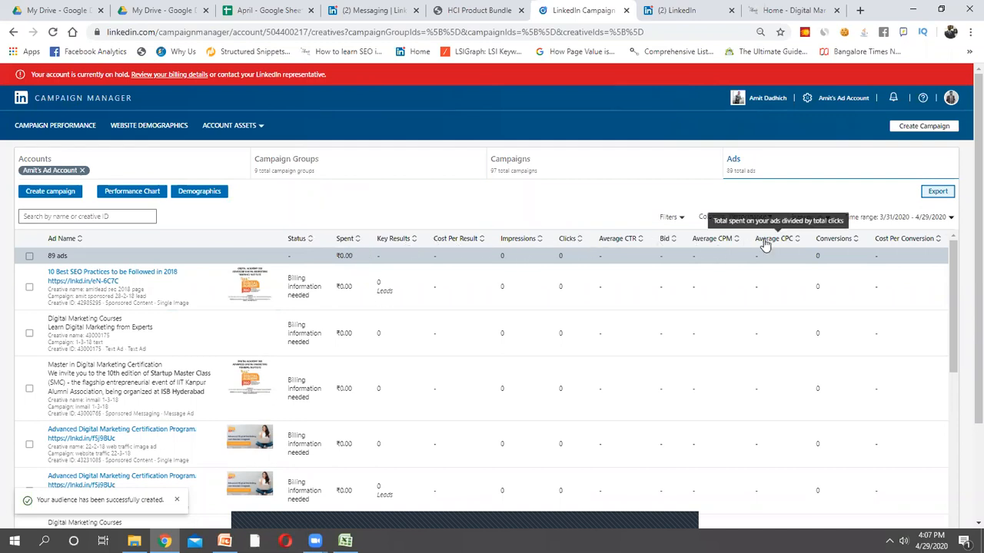
# Examine the performance columns at the campaign, campaign group and ad levels of the account
pyautogui.click(531, 163)
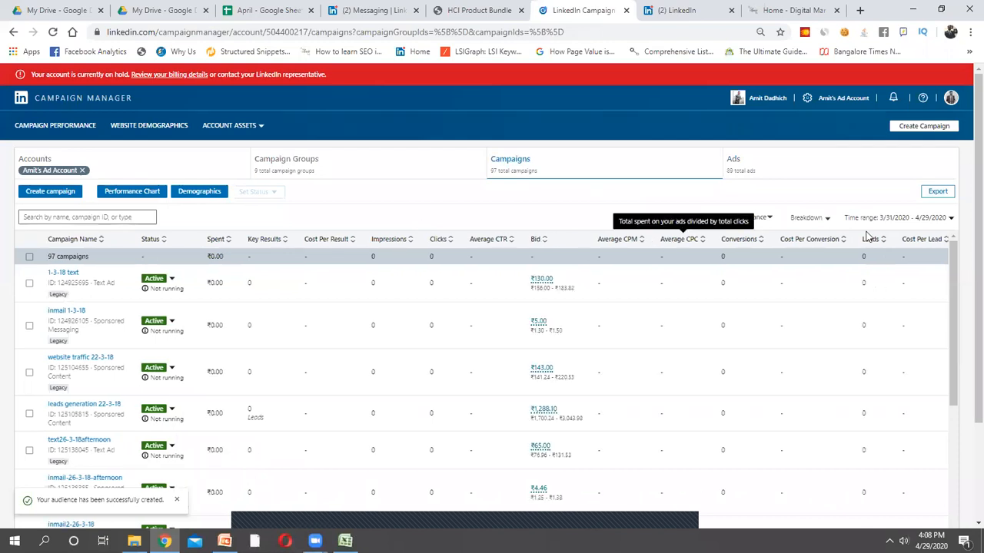
pyautogui.click(404, 176)
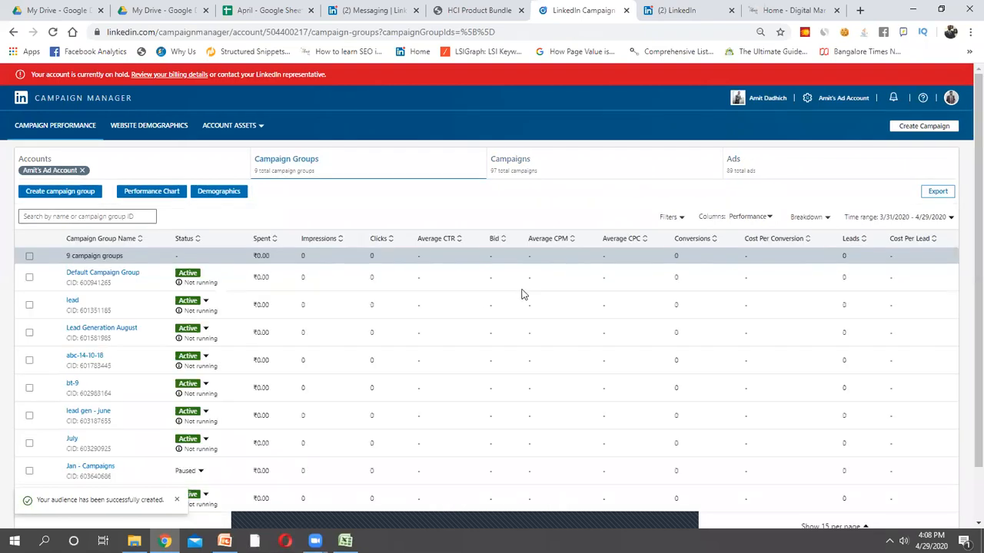
pyautogui.click(643, 162)
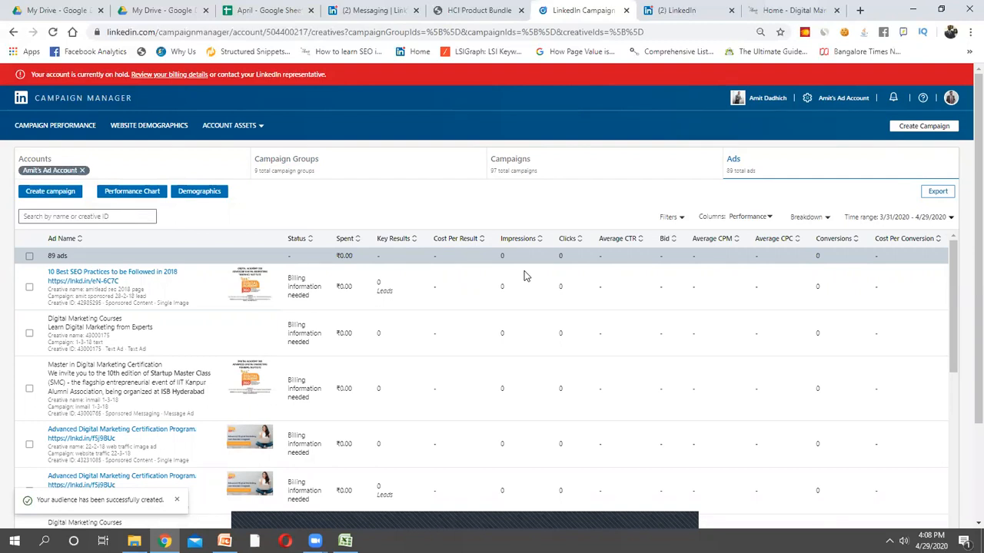
pyautogui.click(282, 161)
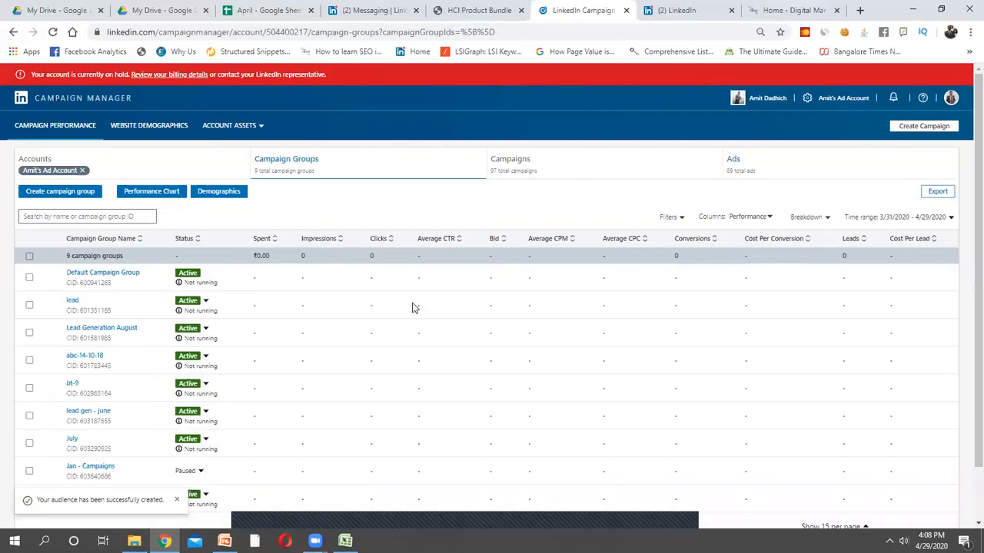
pyautogui.click(533, 182)
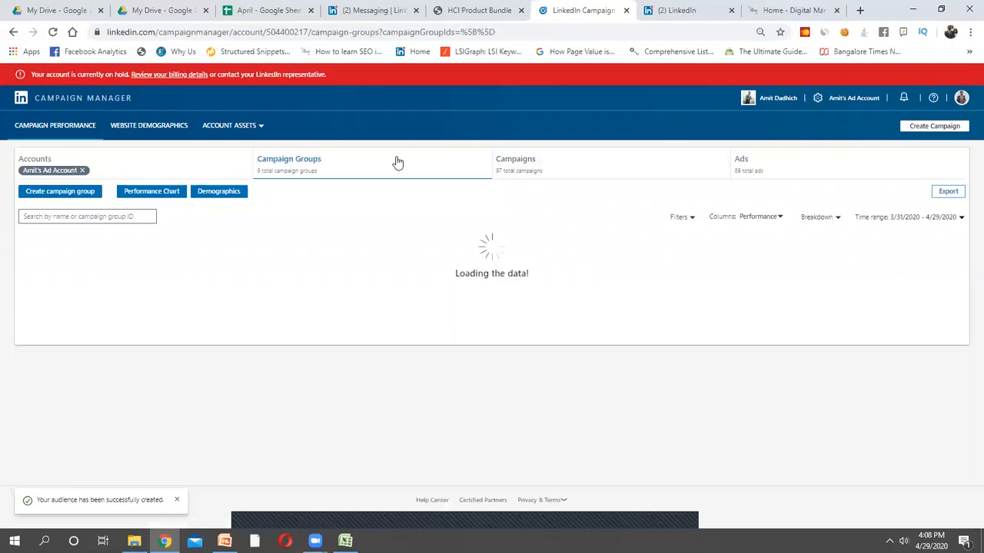